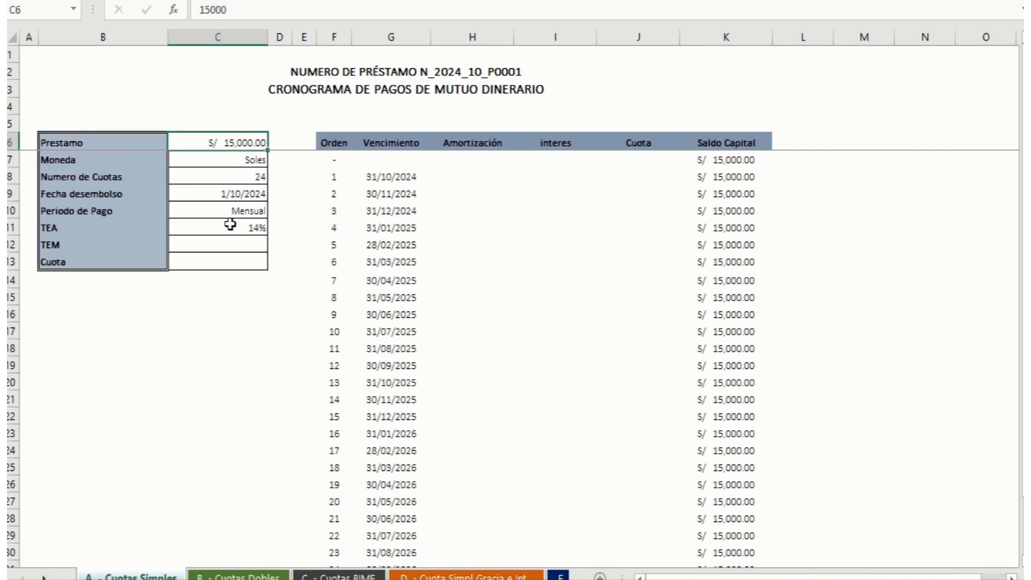
# Step: Calculate the monthly effective rate (TEM) in C12 from the annual rate with =(1+C11)^(1/12)-1
pyautogui.click(225, 245)
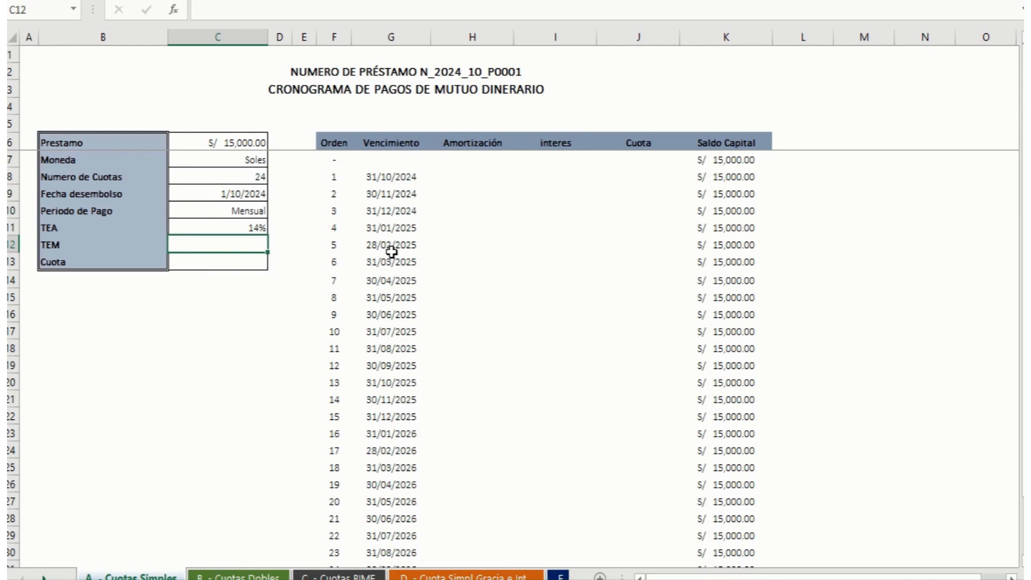
pyautogui.write('=(1')
pyautogui.write('+')
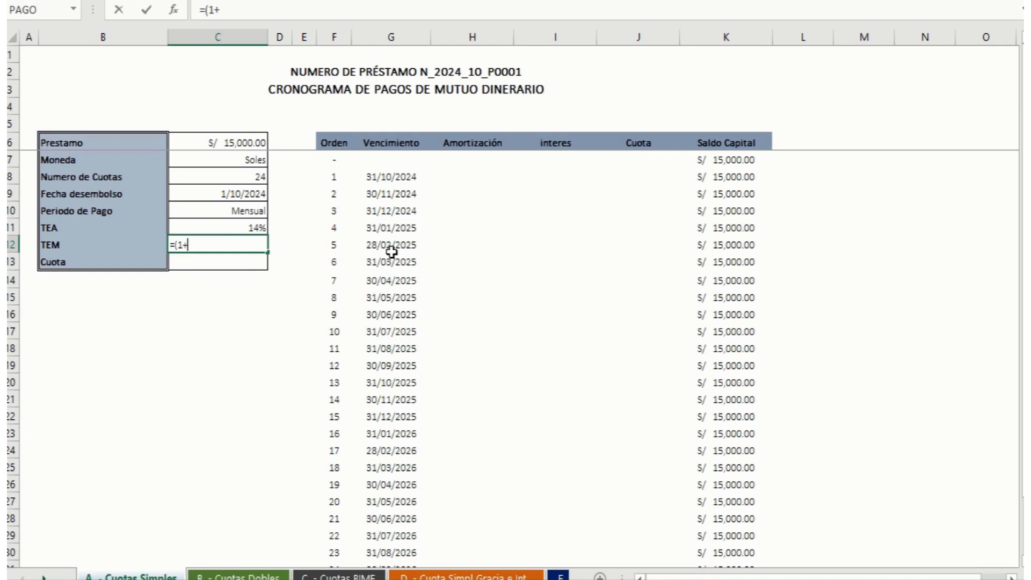
pyautogui.press('Up')
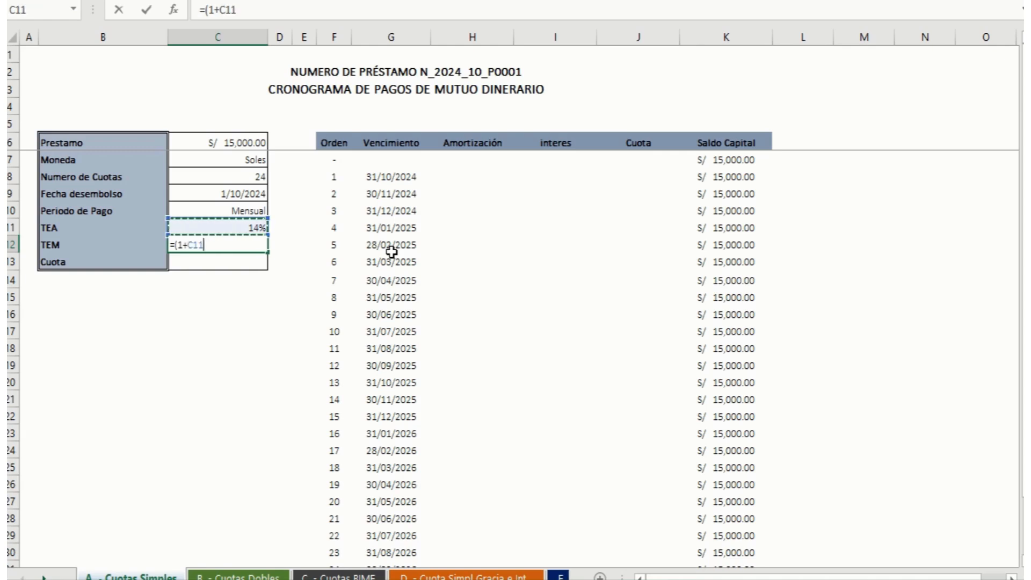
pyautogui.write(')^(1/')
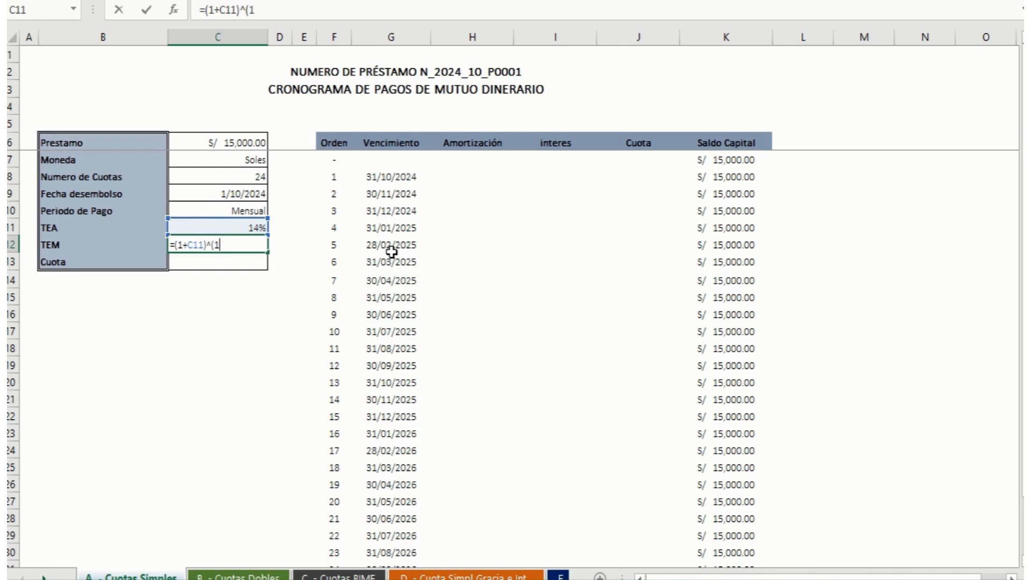
pyautogui.write('12)-1')
pyautogui.press('Return')
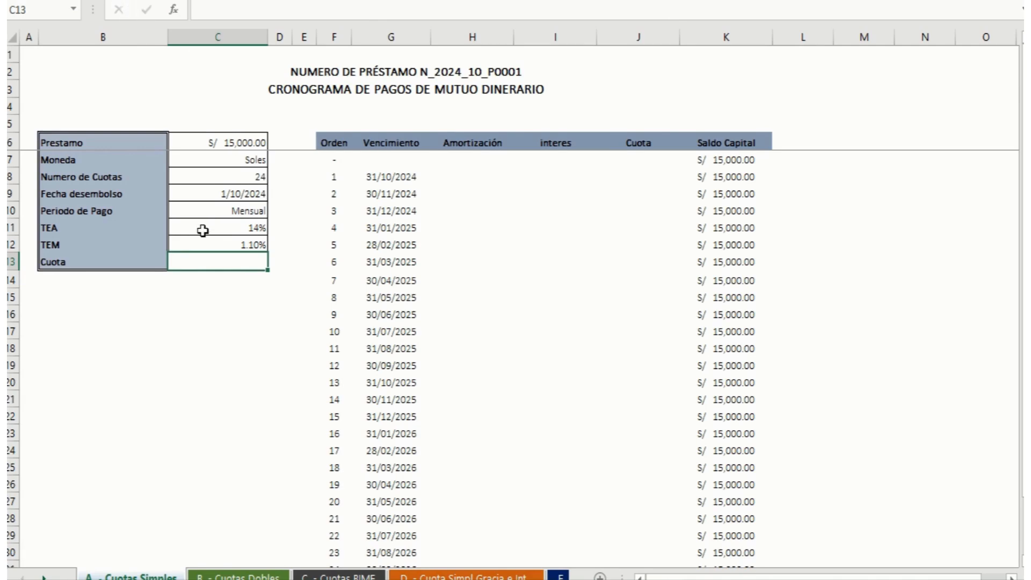
# Step: Calculate the loan instalment (Cuota) in C13 with the formula =PAGO(C12;C8;-C6;)
pyautogui.write('=')
pyautogui.write('PAGO')
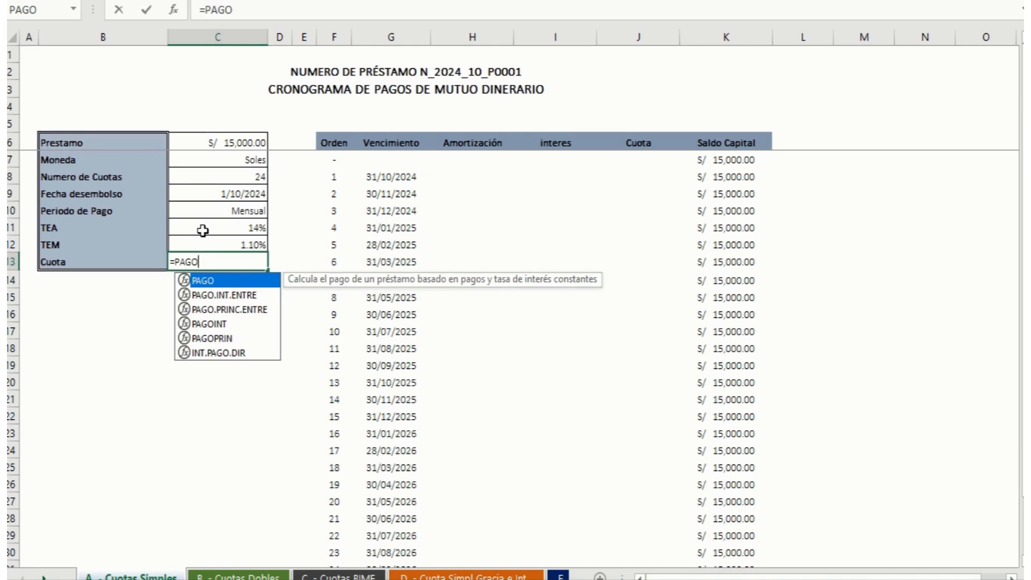
pyautogui.write('(')
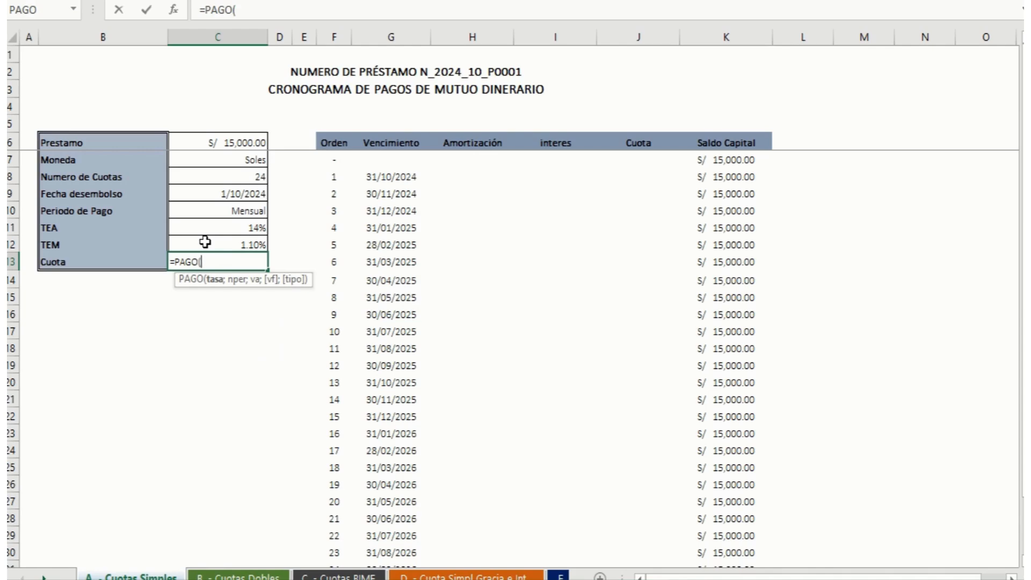
pyautogui.click(205, 241)
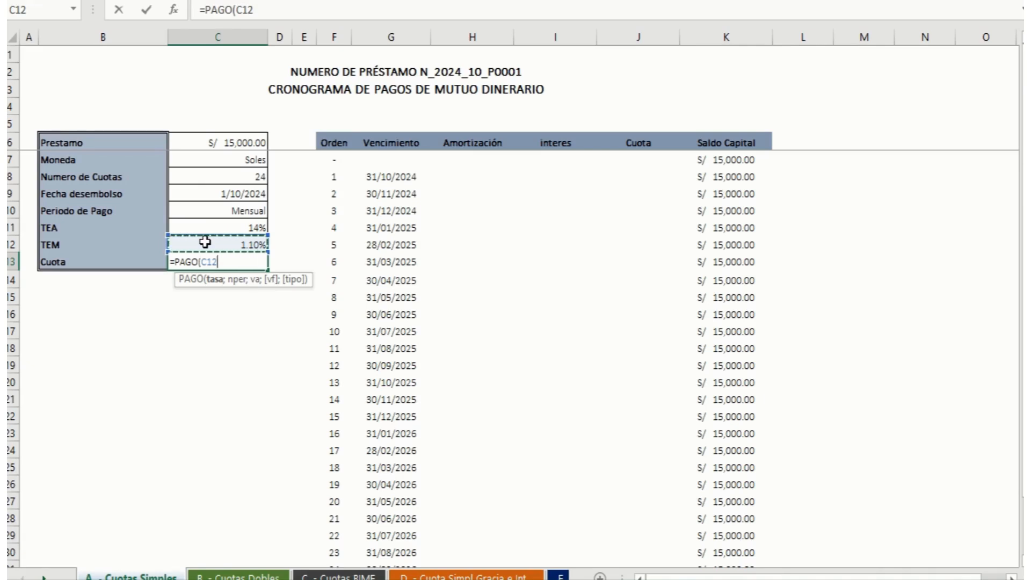
pyautogui.write(';')
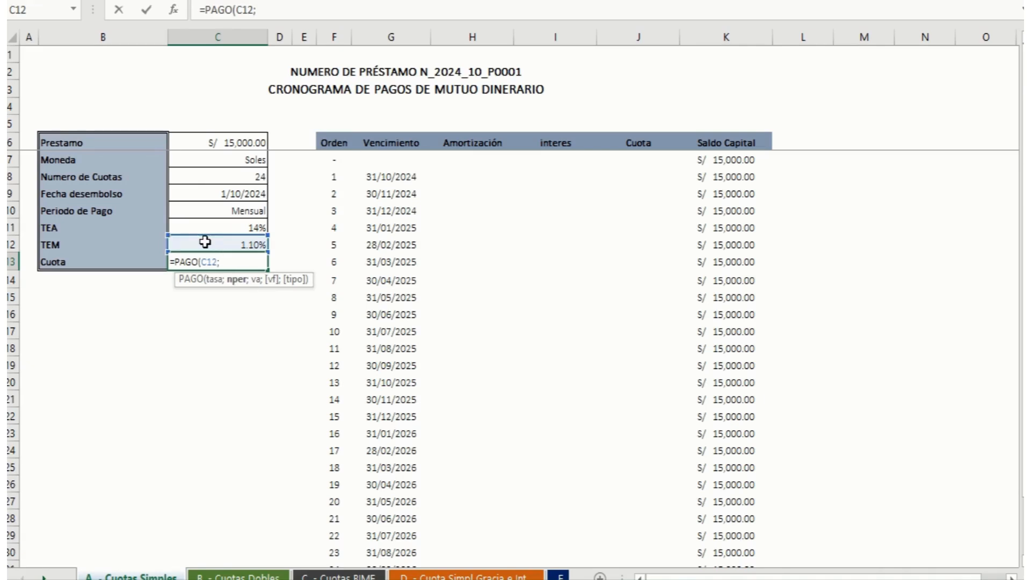
pyautogui.click(202, 173)
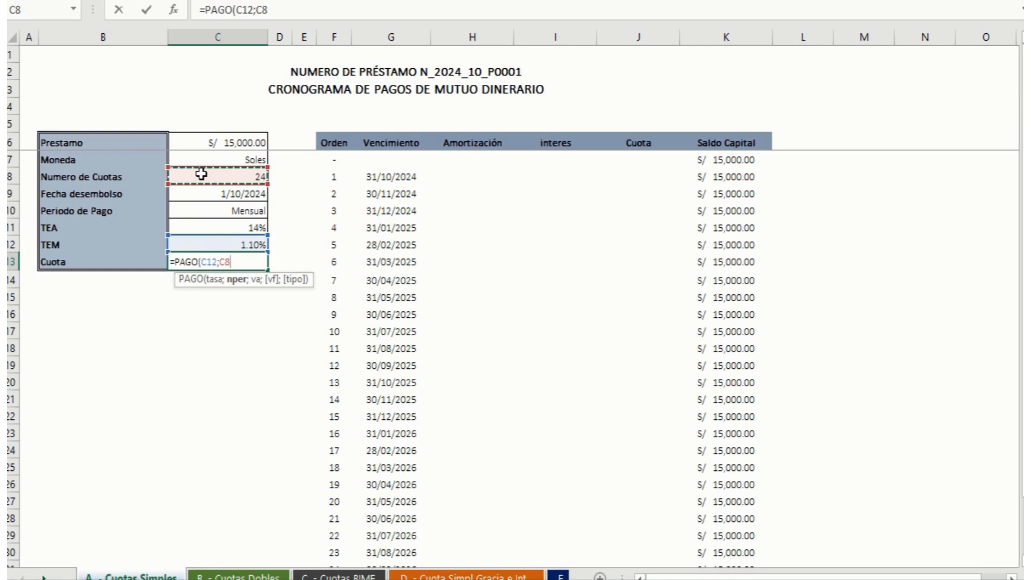
pyautogui.write(';')
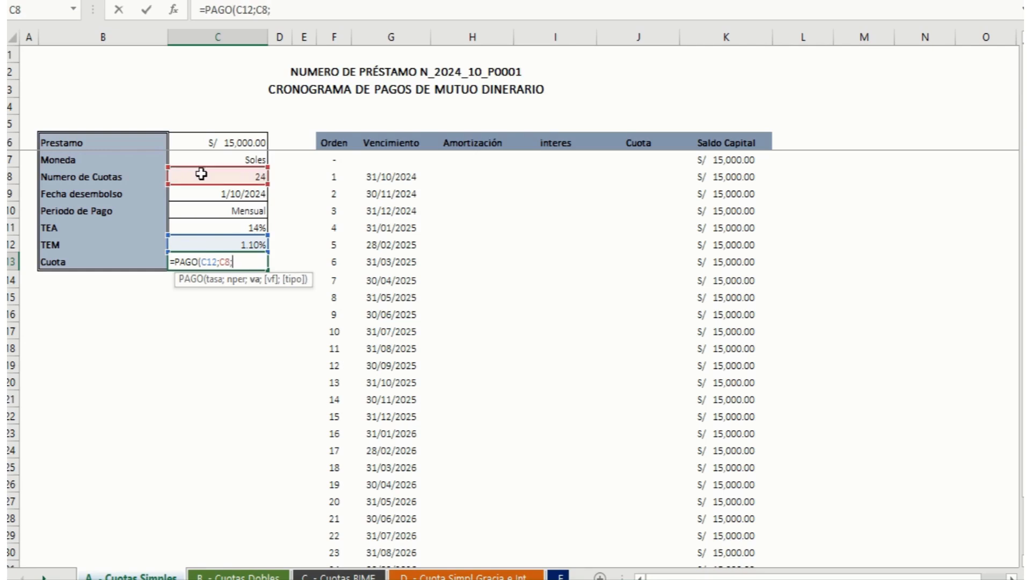
pyautogui.write('-')
pyautogui.click(222, 141)
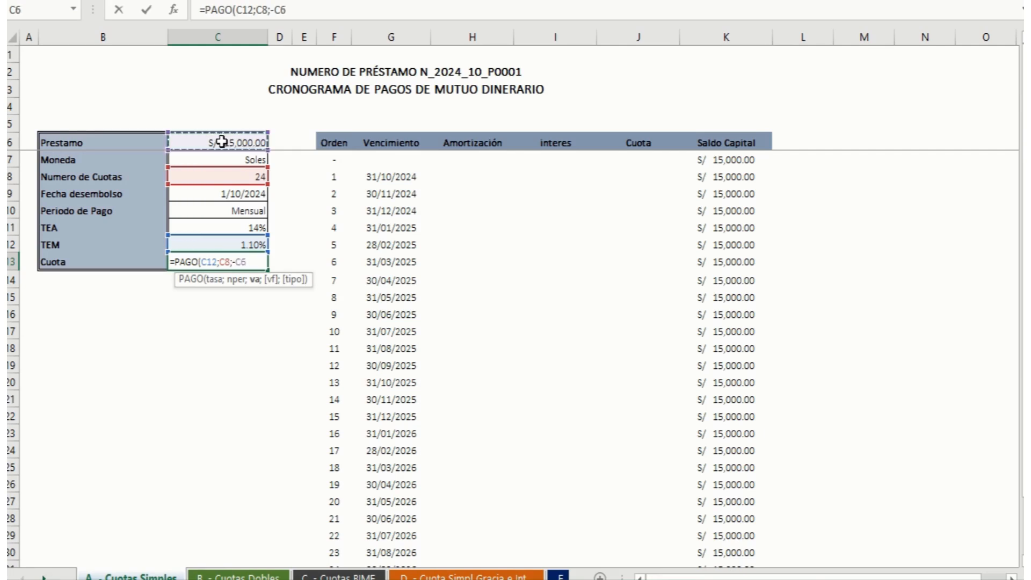
pyautogui.write(';)')
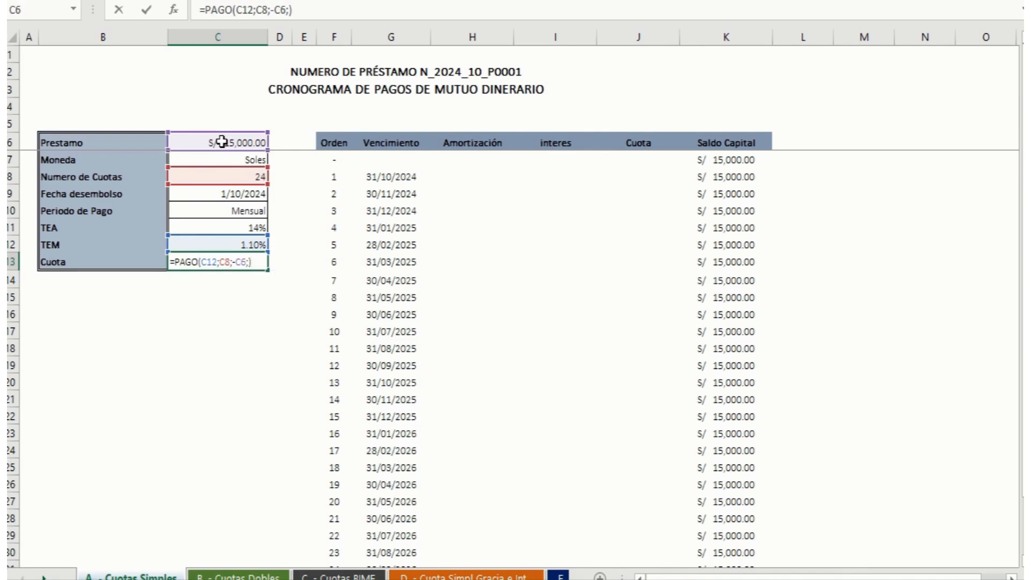
pyautogui.press('Return')
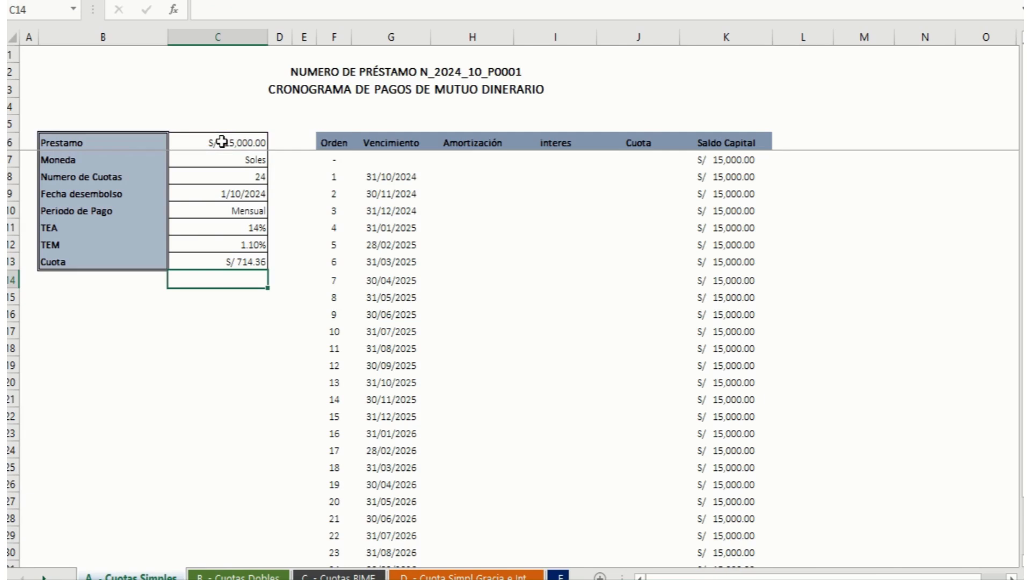
# Step: Examine the due dates and their month-end formulas in the Vencimiento column, from order 1 through order 9
pyautogui.press('Up')
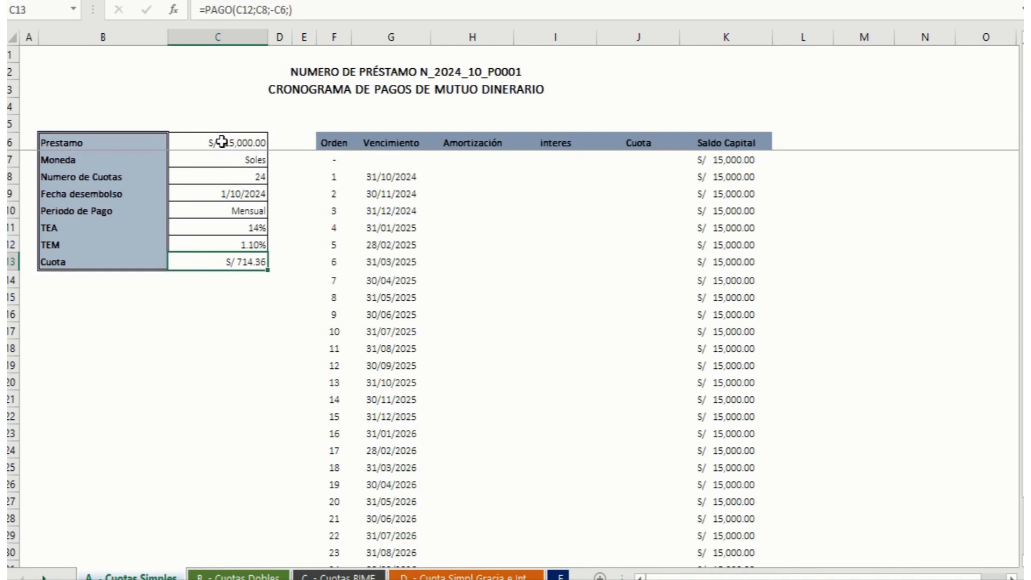
pyautogui.press('Up')
pyautogui.press('Up')
pyautogui.press('Up')
pyautogui.press('Up')
pyautogui.press('Up')
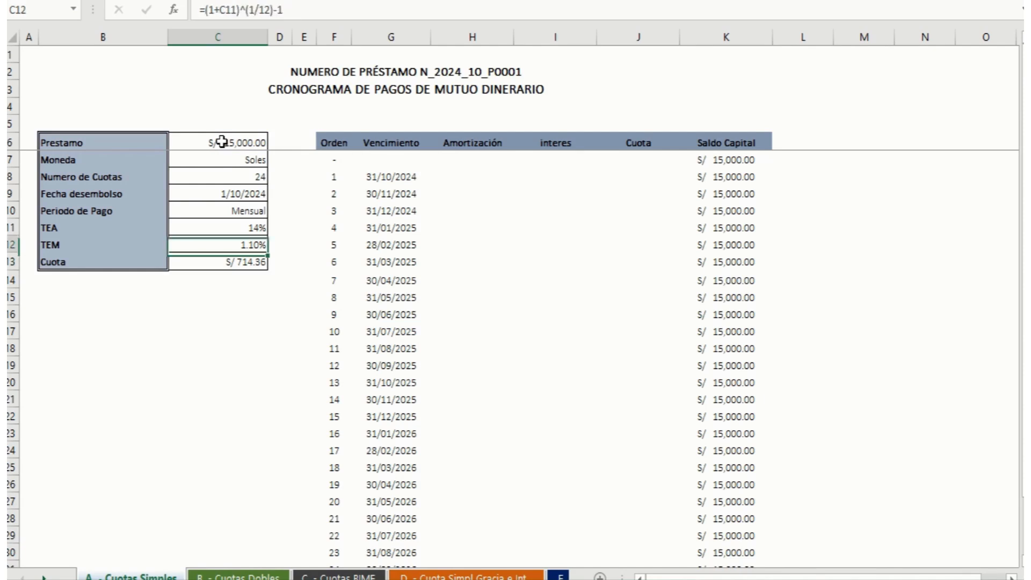
pyautogui.press('Right')
pyautogui.press('Right')
pyautogui.press('Right')
pyautogui.press('Right')
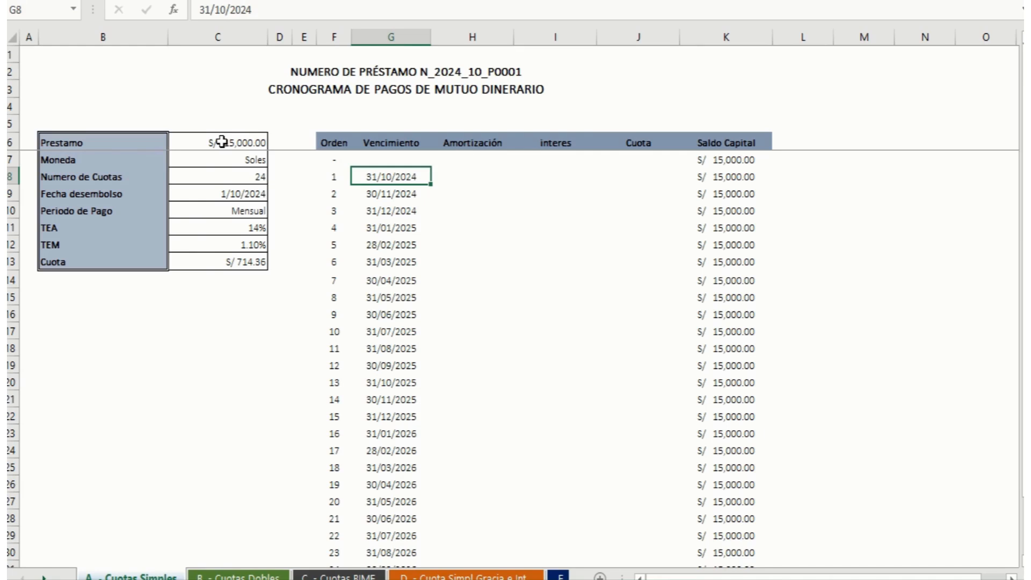
pyautogui.press('Down')
pyautogui.press('Down')
pyautogui.press('Down')
pyautogui.press('Down')
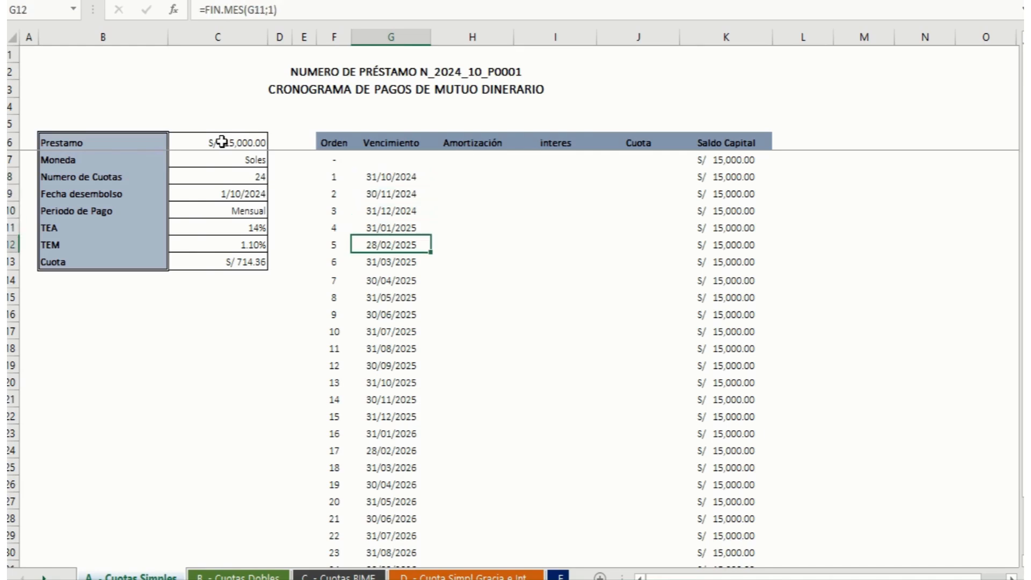
pyautogui.press('Up')
pyautogui.press('Up')
pyautogui.press('Up')
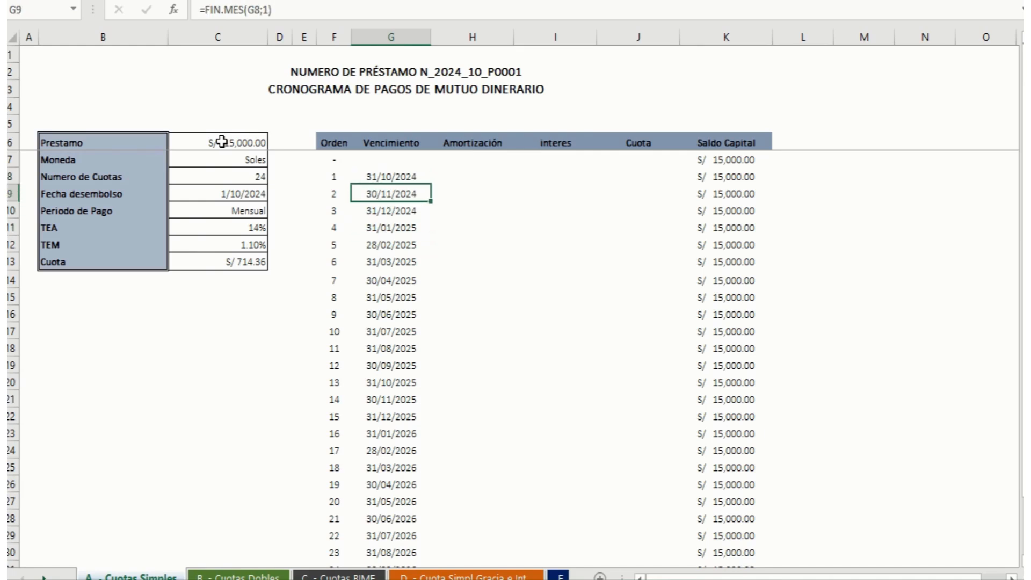
pyautogui.press('Down')
pyautogui.press('Down')
pyautogui.press('Down')
pyautogui.press('Down')
pyautogui.press('Down')
pyautogui.press('Down')
pyautogui.press('Down')
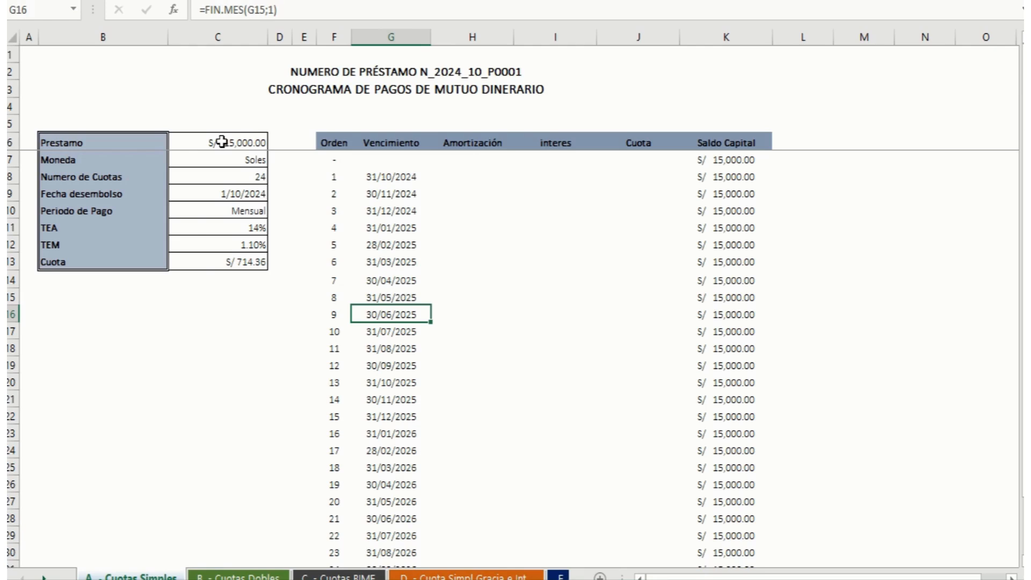
pyautogui.press('Up')
pyautogui.press('Up')
pyautogui.press('Up')
pyautogui.press('Up')
pyautogui.press('Up')
pyautogui.press('Up')
pyautogui.press('Up')
pyautogui.press('Up')
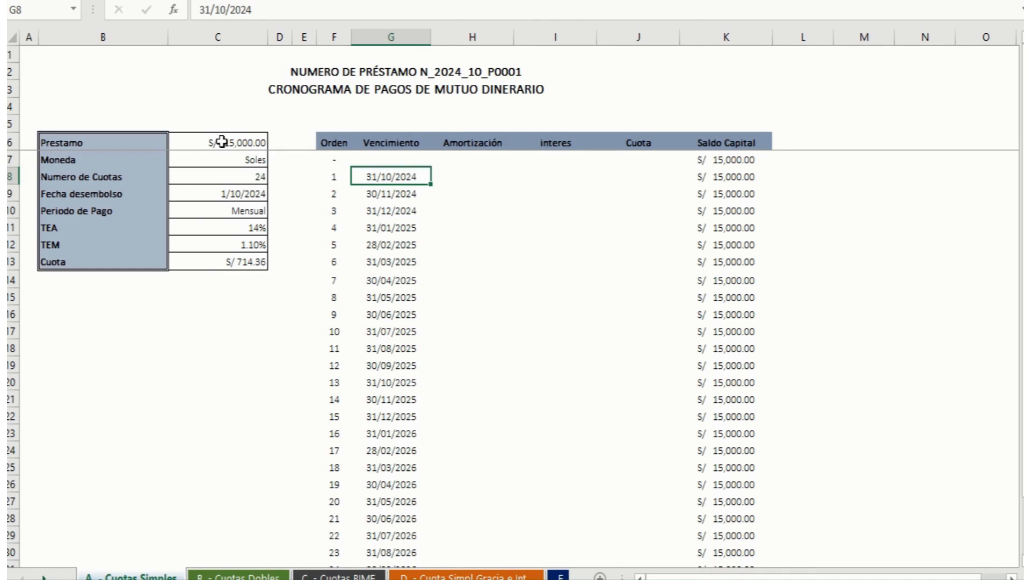
# Step: Link the first instalment in J8 to the calculated Cuota with the absolute reference +$C$13
pyautogui.press('Right')
pyautogui.press('Right')
pyautogui.press('Right')
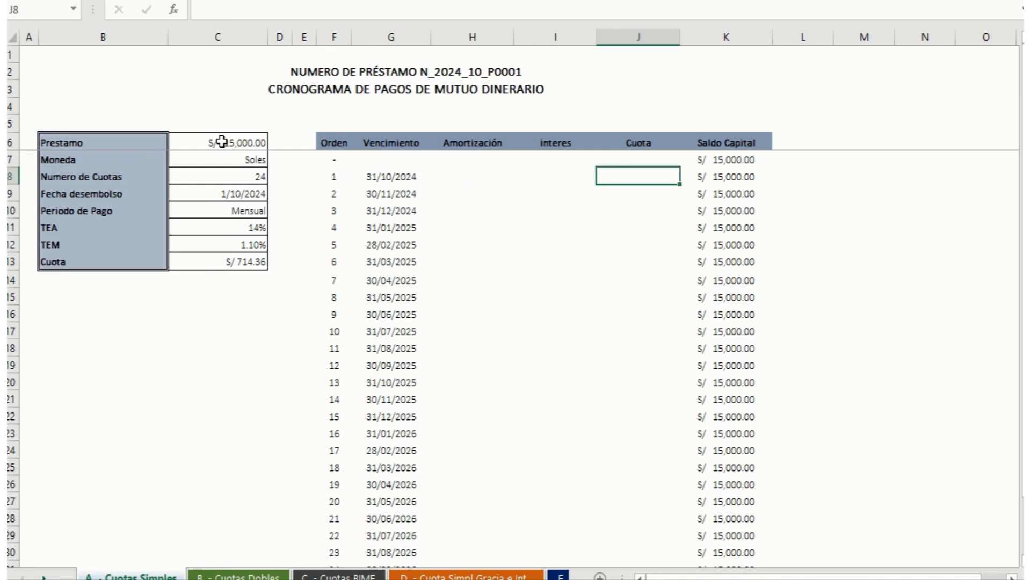
pyautogui.write('+')
pyautogui.press('Left')
pyautogui.press('Left')
pyautogui.press('Left')
pyautogui.press('Left')
pyautogui.press('Left')
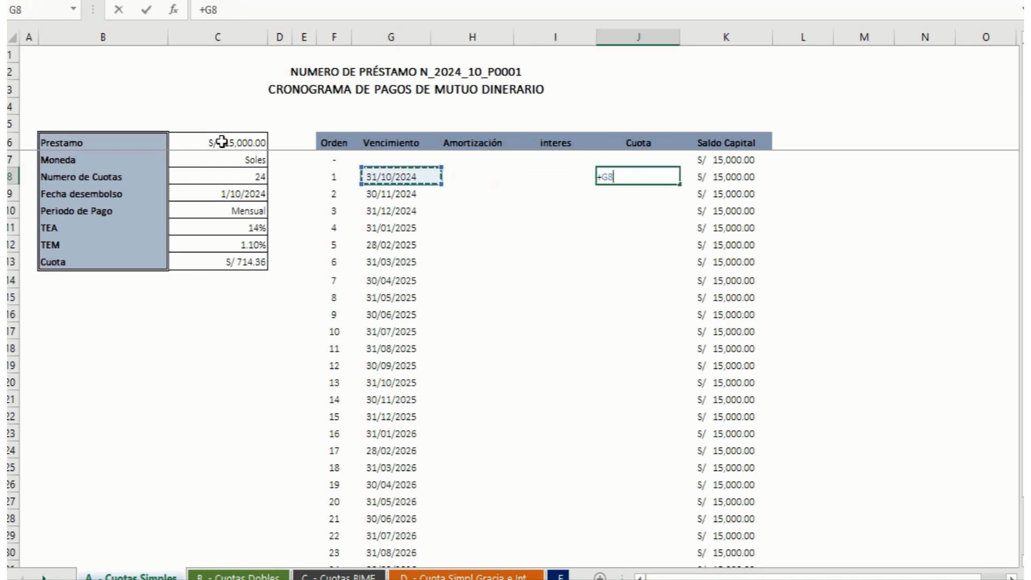
pyautogui.press('Left')
pyautogui.press('Left')
pyautogui.press('Down')
pyautogui.press('Down')
pyautogui.press('Down')
pyautogui.press('Down')
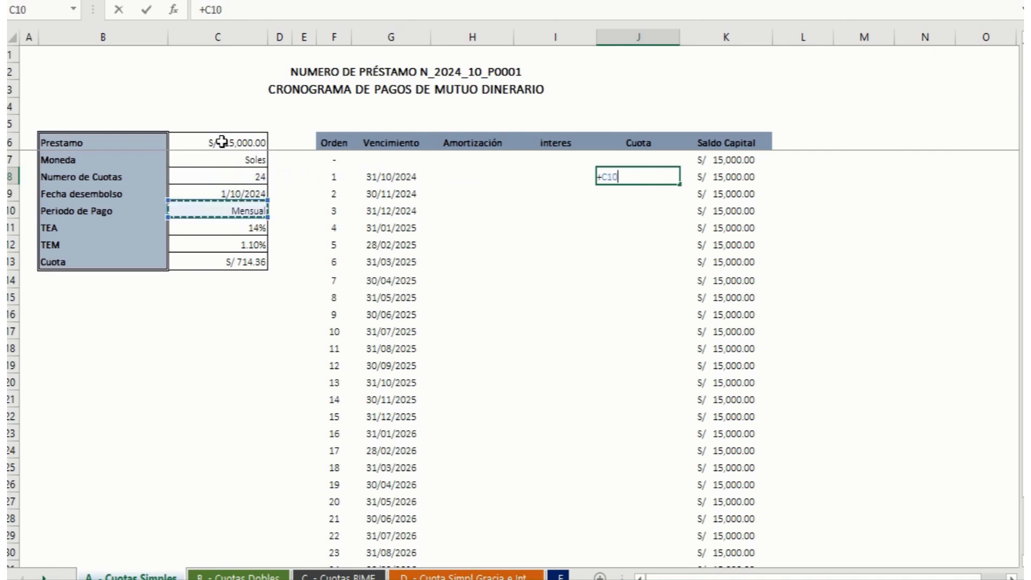
pyautogui.press('Down')
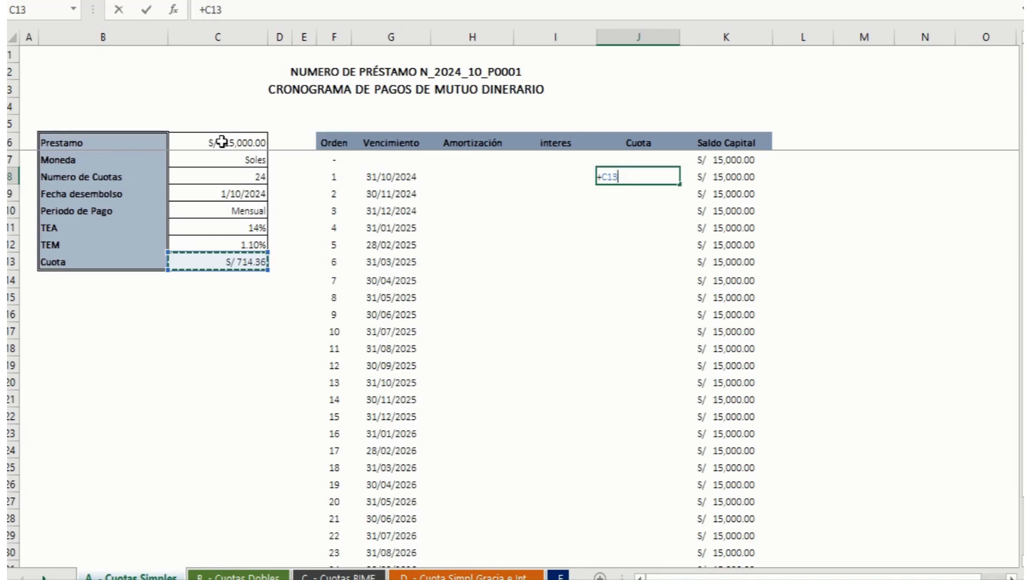
pyautogui.press('F4')
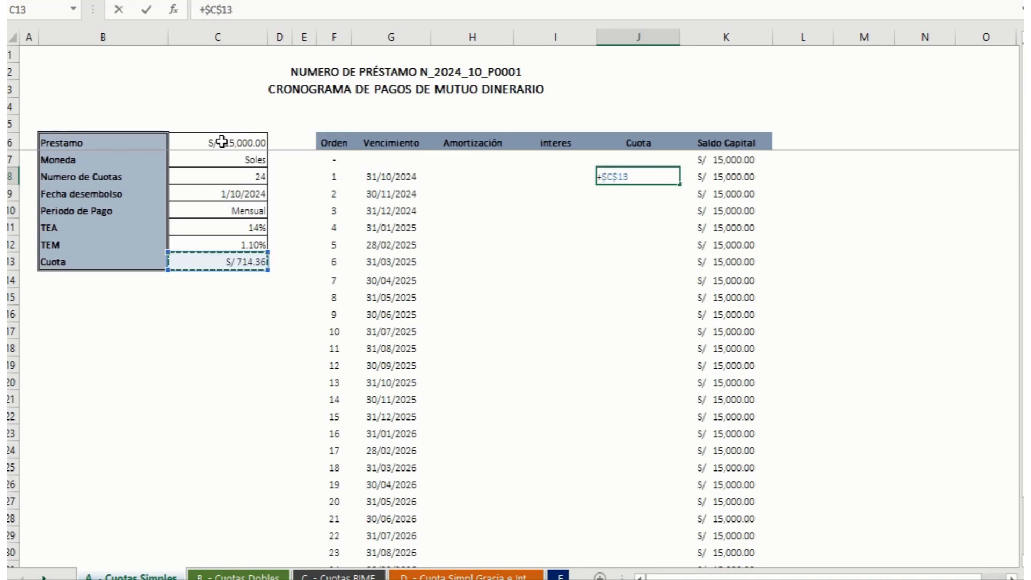
pyautogui.press('Return')
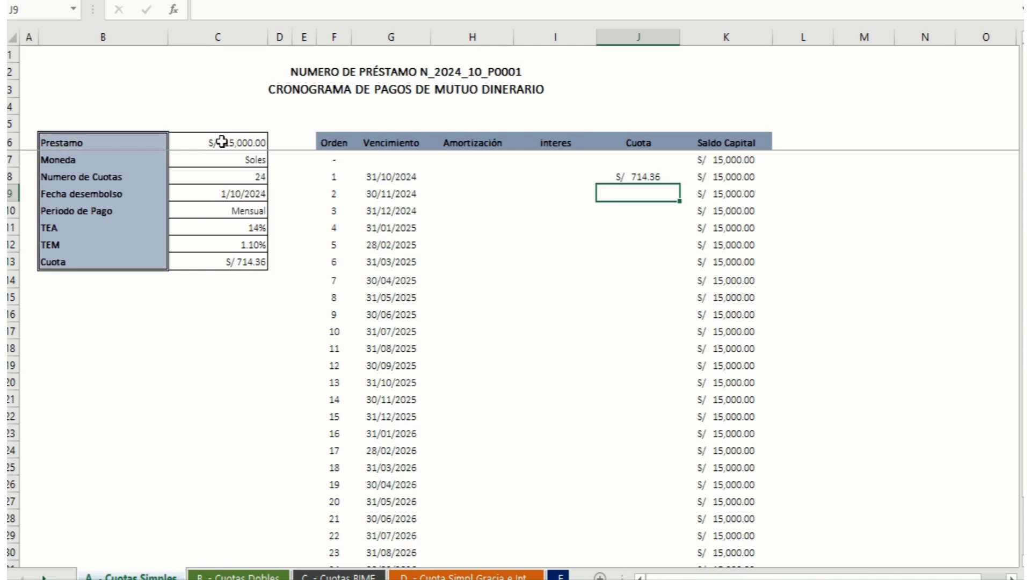
# Step: Set the second instalment in J9 to +J8 and fill the formula down the Cuota column through order 24
pyautogui.write('=')
pyautogui.press('Up')
pyautogui.press('F4')
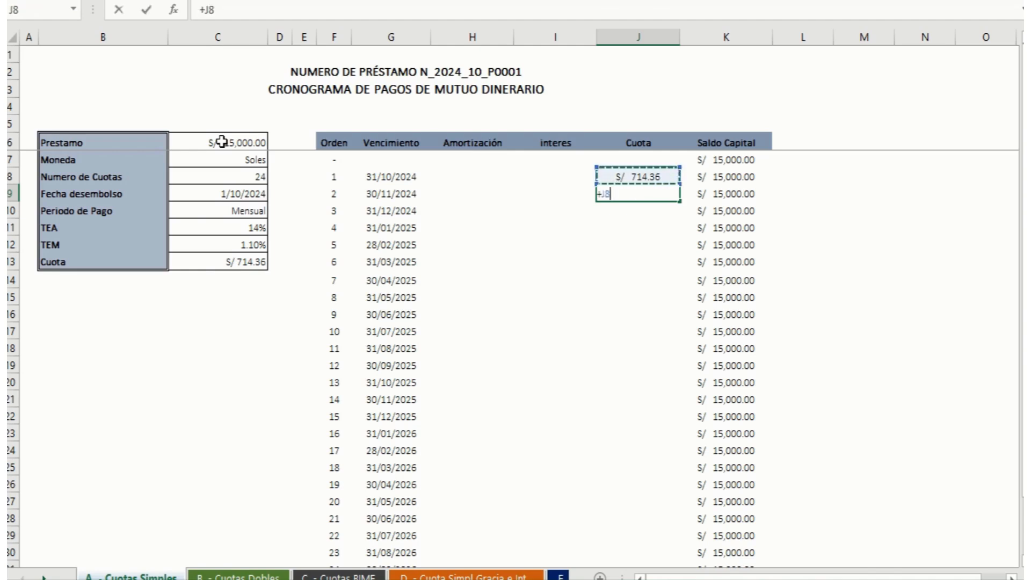
pyautogui.press('Return')
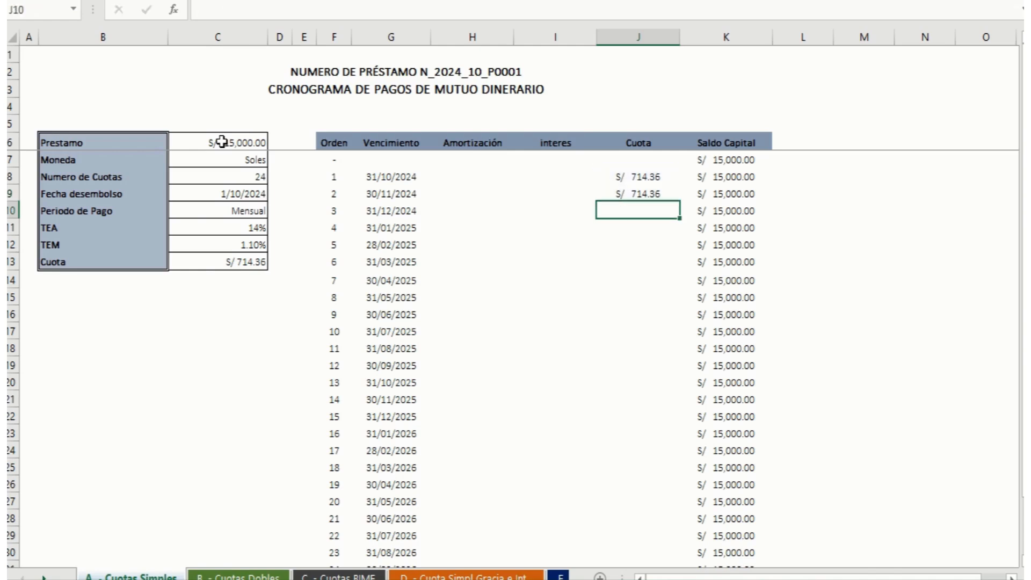
pyautogui.click(643, 193)
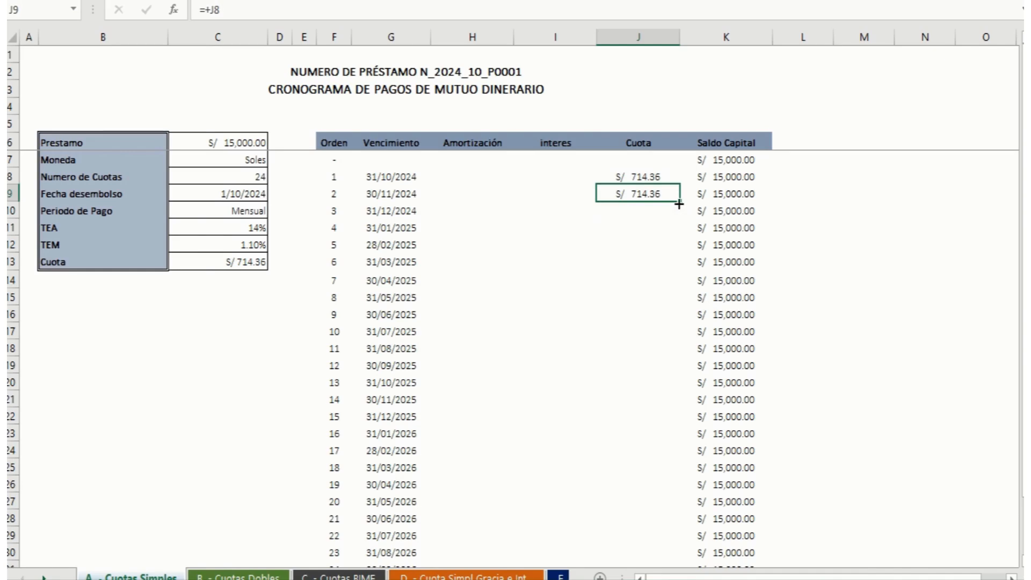
pyautogui.moveTo(679, 201); pyautogui.dragTo(652, 503)
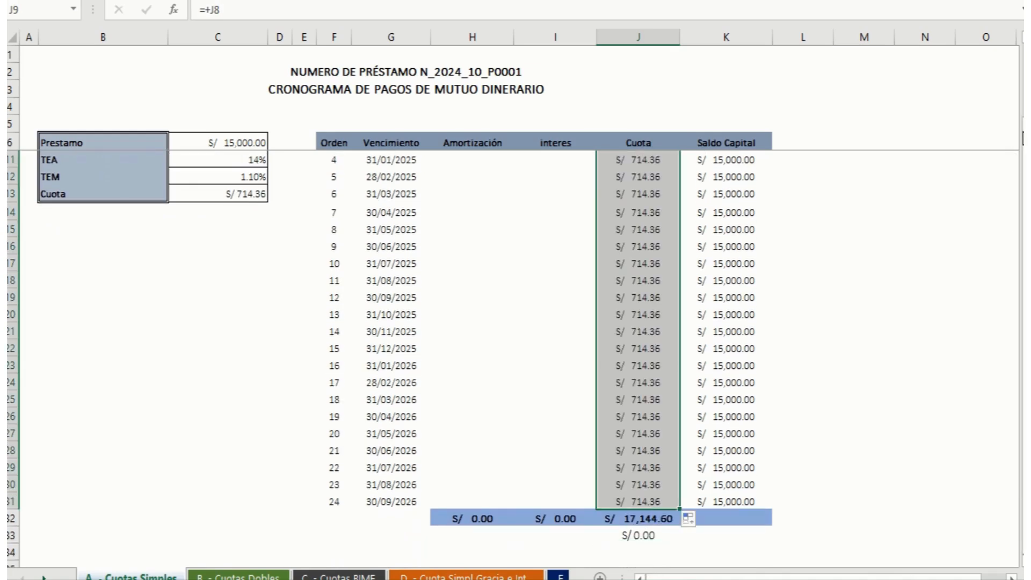
# Step: Calculate the first instalment's interest in I8 with +K7*$C$12, keeping the TEM reference absolute
pyautogui.moveTo(1021, 138); pyautogui.dragTo(1021, 134)
pyautogui.click(566, 173)
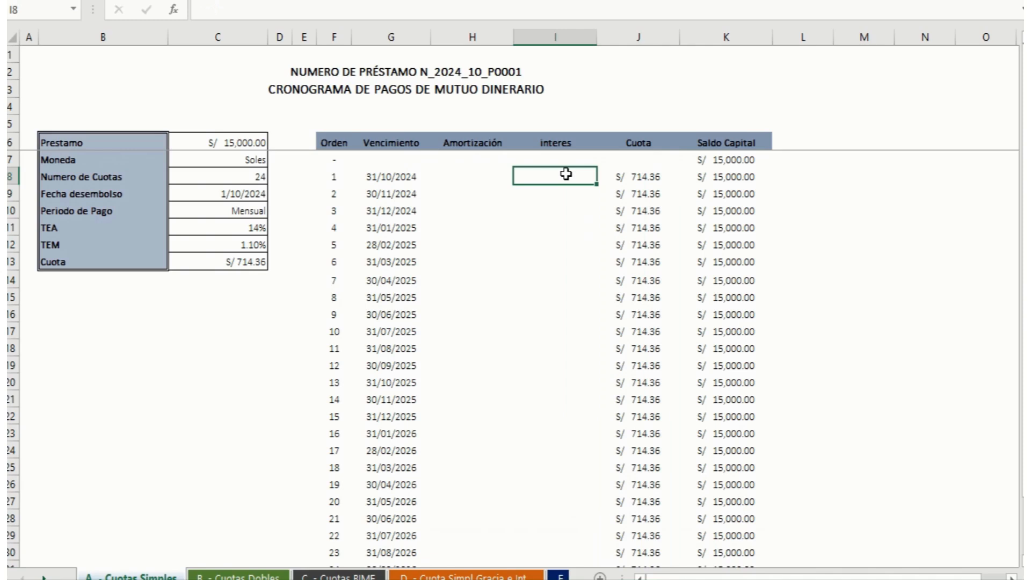
pyautogui.write('+')
pyautogui.press('Right')
pyautogui.press('Right')
pyautogui.press('Up')
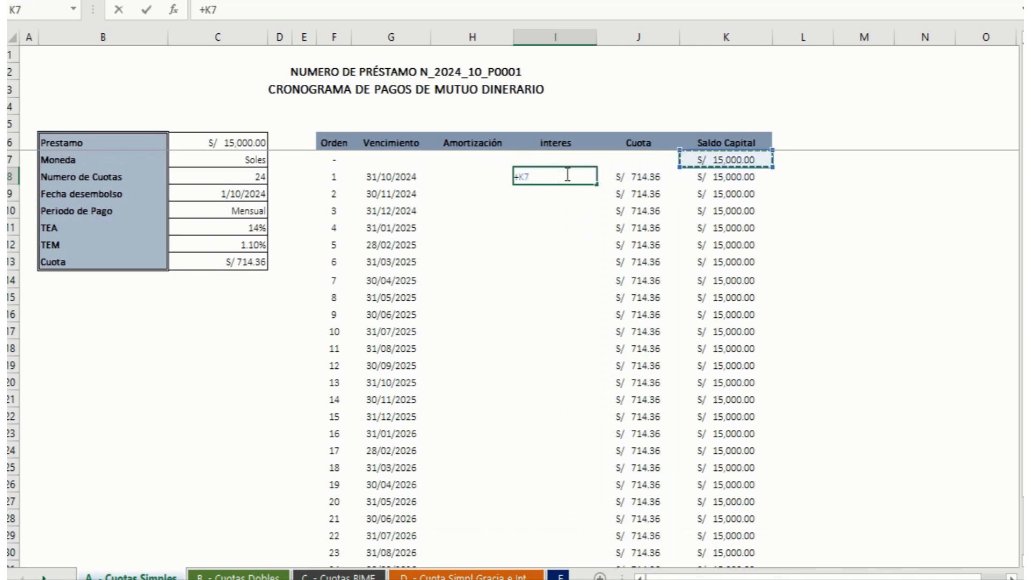
pyautogui.write('*')
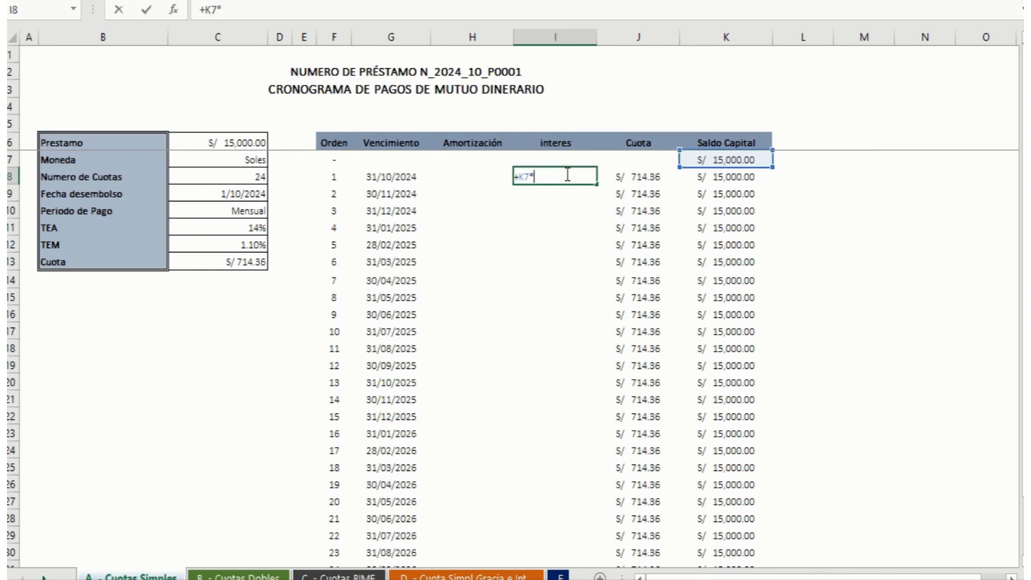
pyautogui.click(240, 243)
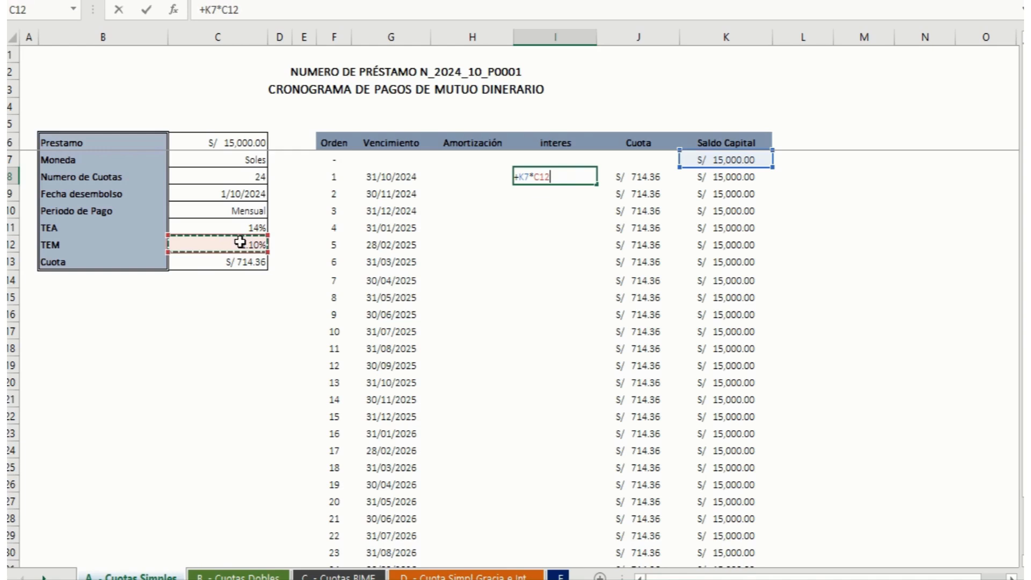
pyautogui.press('F4')
pyautogui.press('Return')
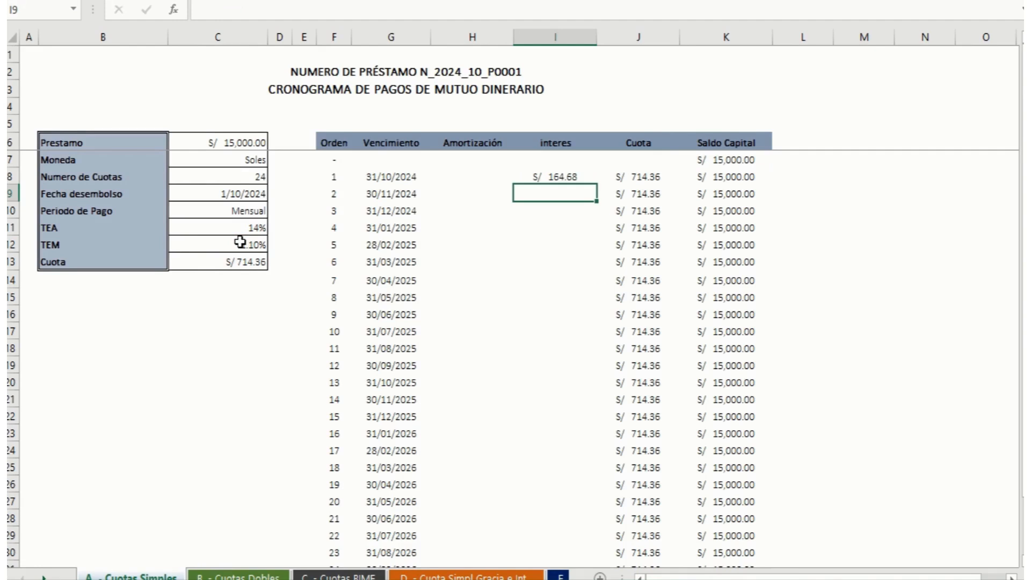
# Step: Calculate the first instalment's amortization in H8 as Cuota minus interest with the formula +J8-I8
pyautogui.click(501, 177)
pyautogui.write('+')
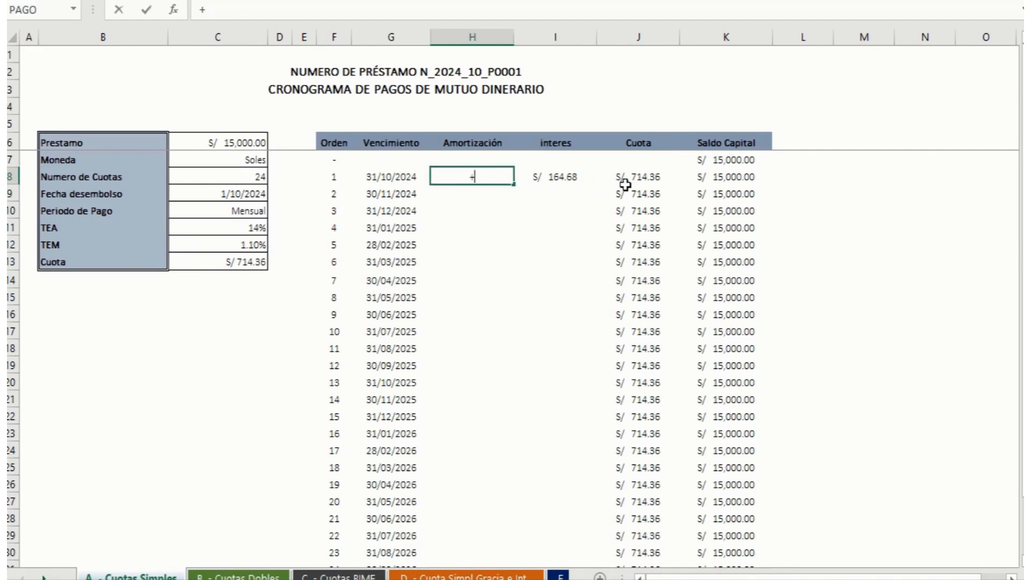
pyautogui.press('Right')
pyautogui.click(625, 185)
pyautogui.write('-')
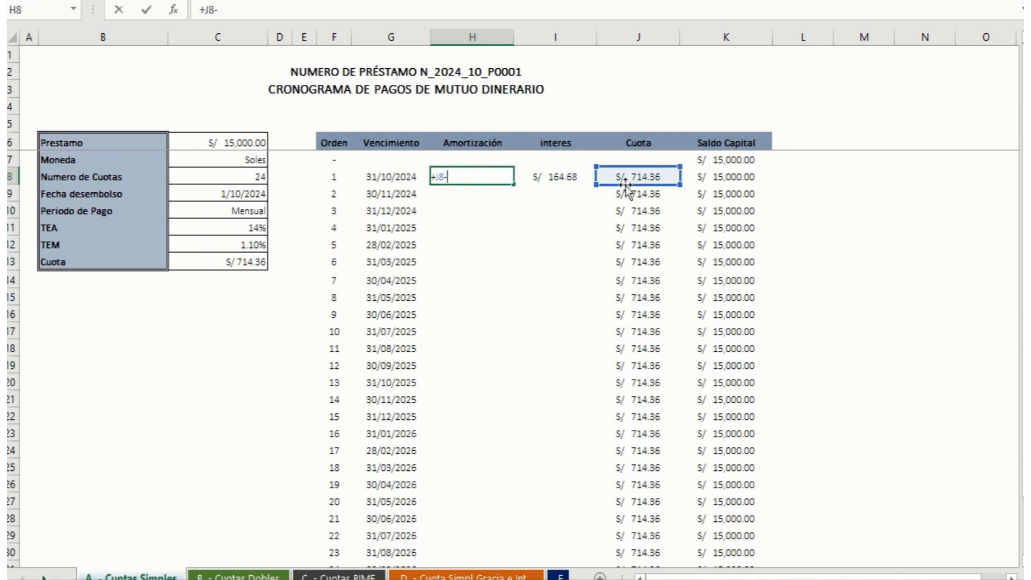
pyautogui.press('Right')
pyautogui.press('Return')
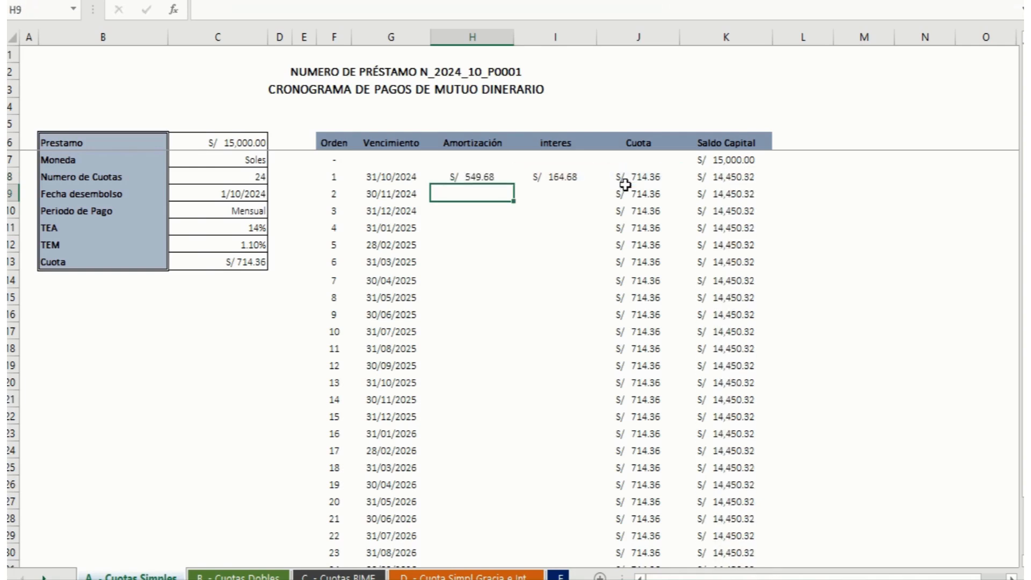
# Step: Check the I8 interest formula, and fill the H8 and I8 formulas down the Amortización and interes columns through order 24
pyautogui.click(571, 178)
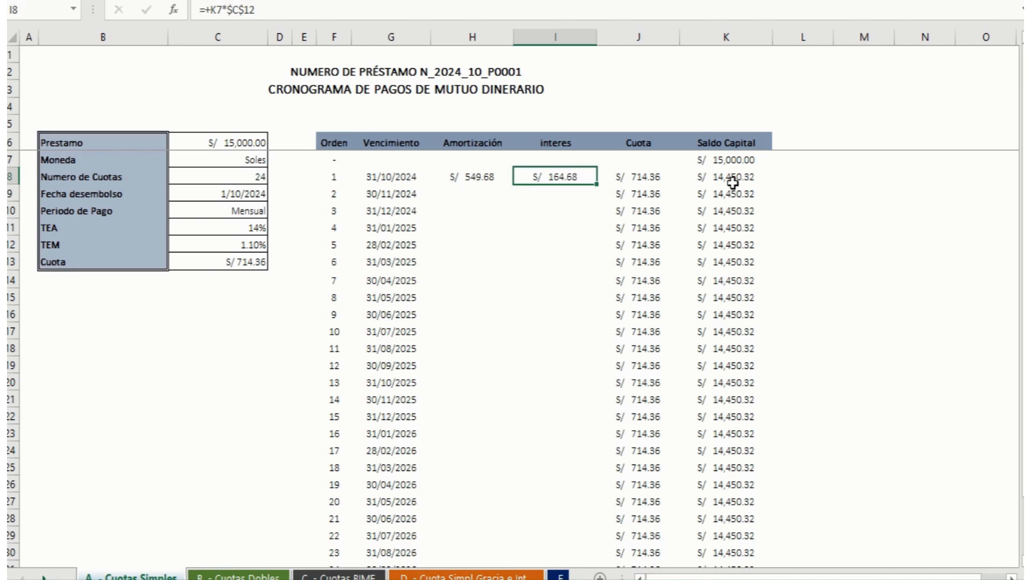
pyautogui.press('F2')
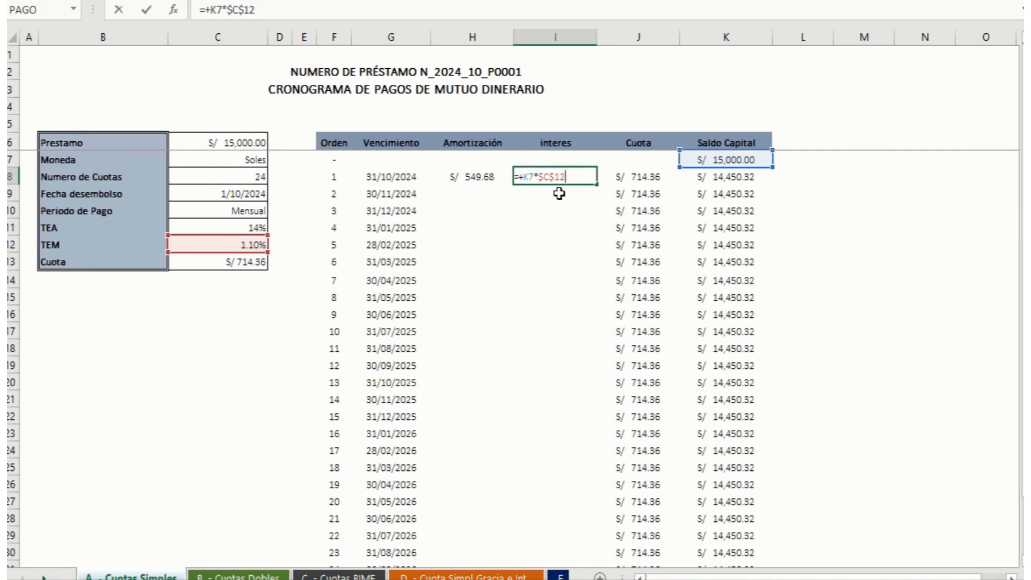
pyautogui.press('Return')
pyautogui.moveTo(461, 176); pyautogui.dragTo(578, 514)
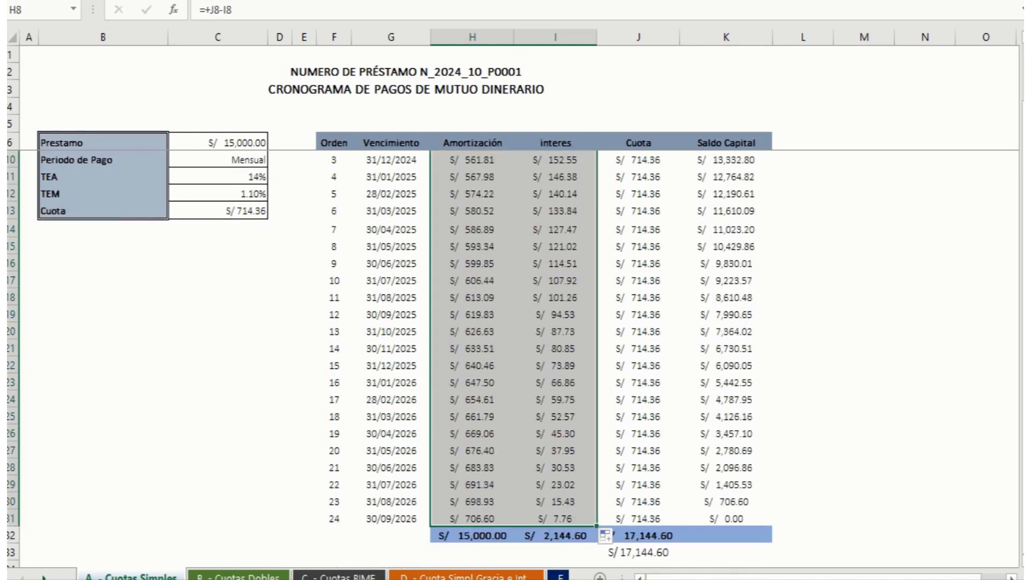
# Step: Examine the order 3 interest formula, the Amortización and Cuota totals, and the last Saldo Capital formula at order 24
pyautogui.moveTo(1021, 309); pyautogui.dragTo(1022, 304)
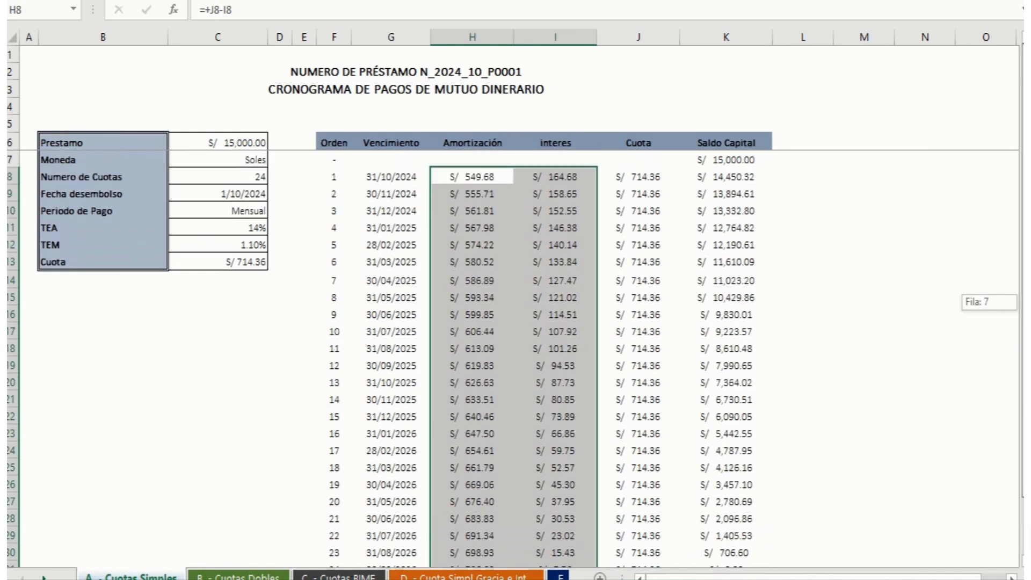
pyautogui.click(575, 208)
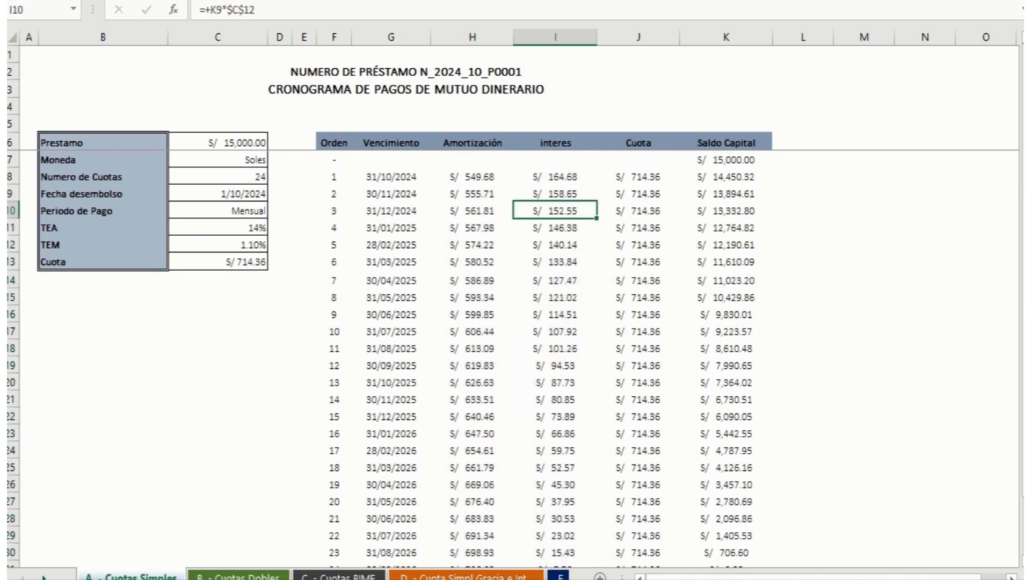
pyautogui.moveTo(1022, 197); pyautogui.dragTo(1022, 202)
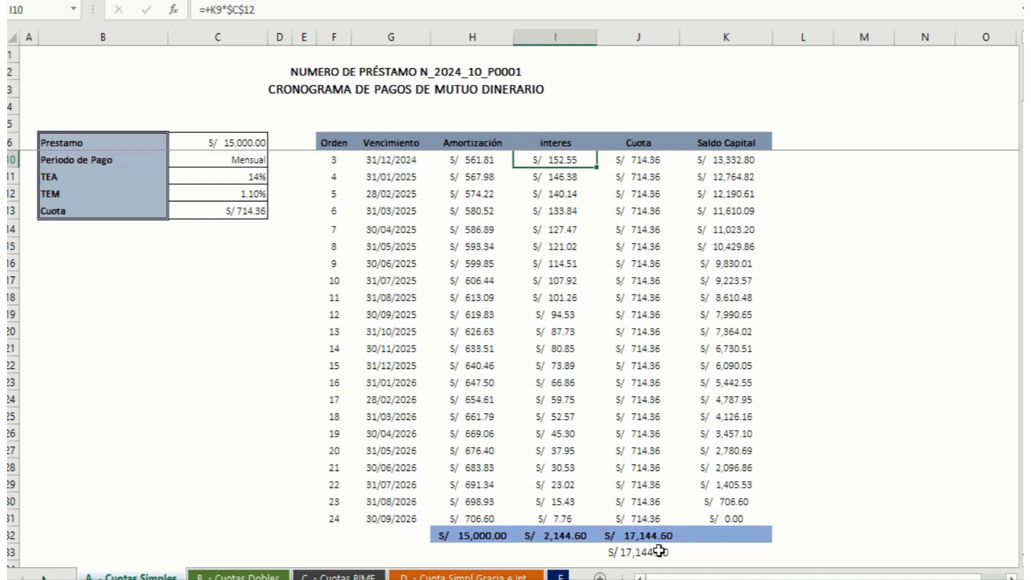
pyautogui.click(472, 535)
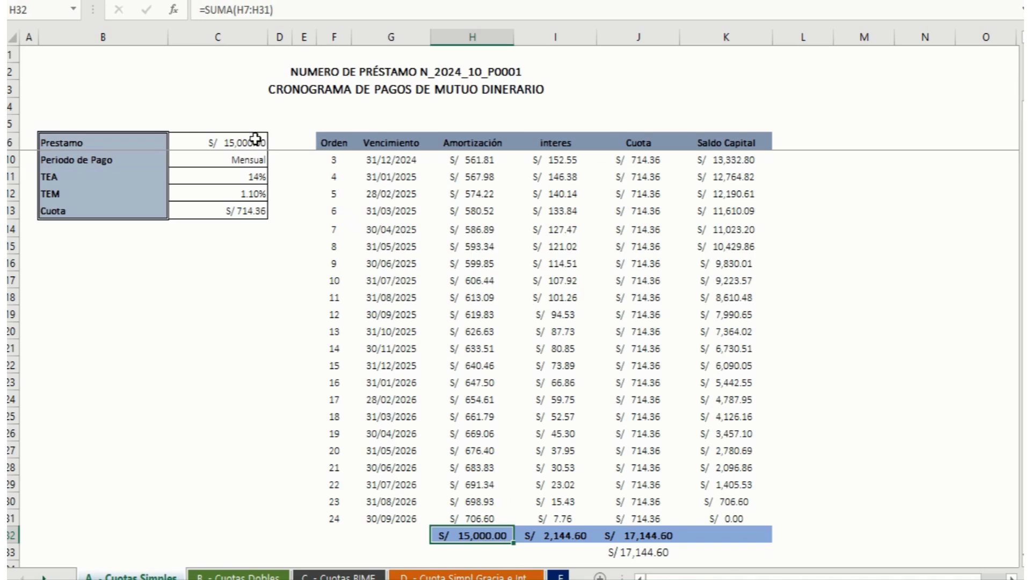
pyautogui.click(656, 535)
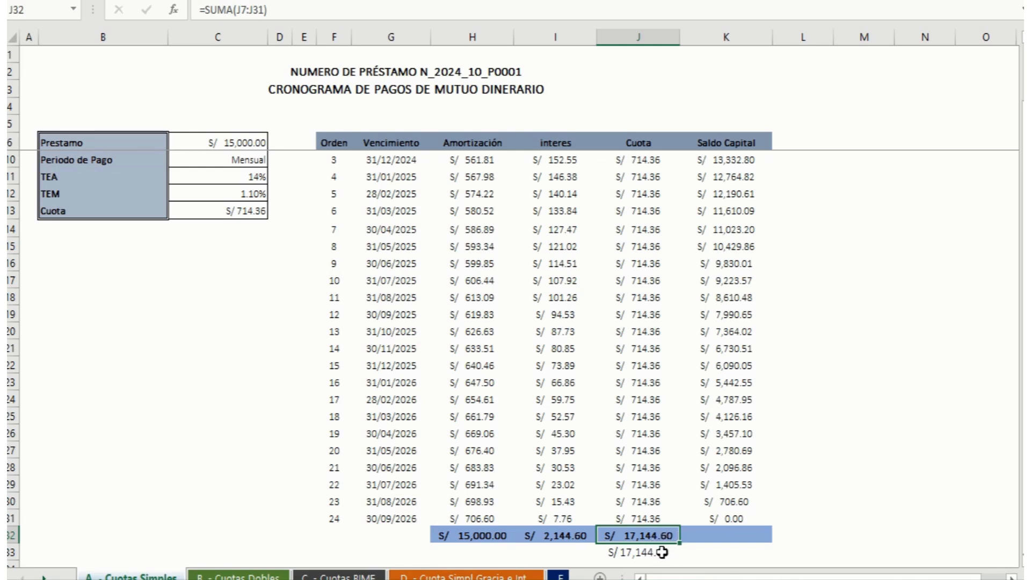
pyautogui.click(730, 516)
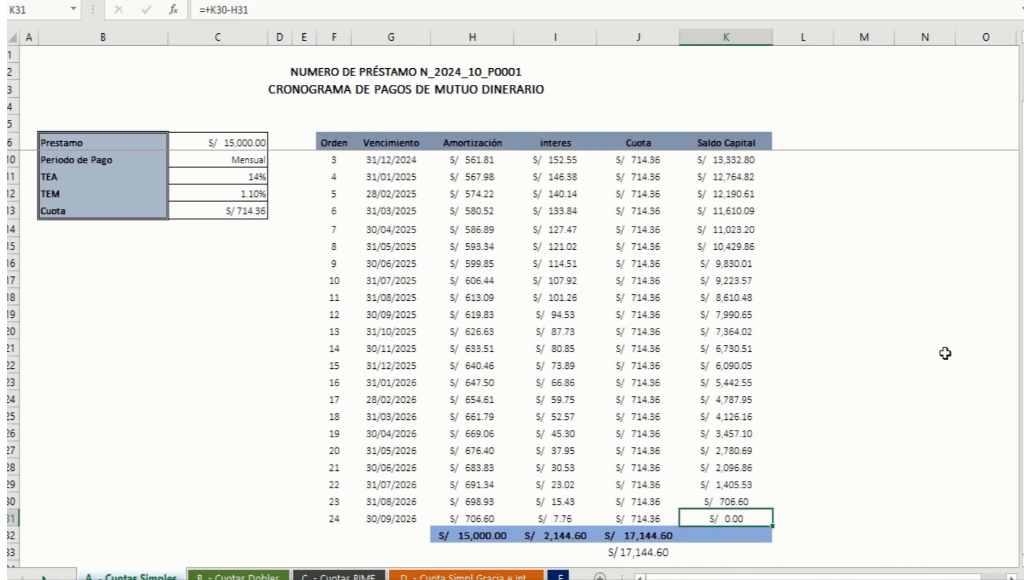
pyautogui.moveTo(1025, 330); pyautogui.dragTo(1024, 272)
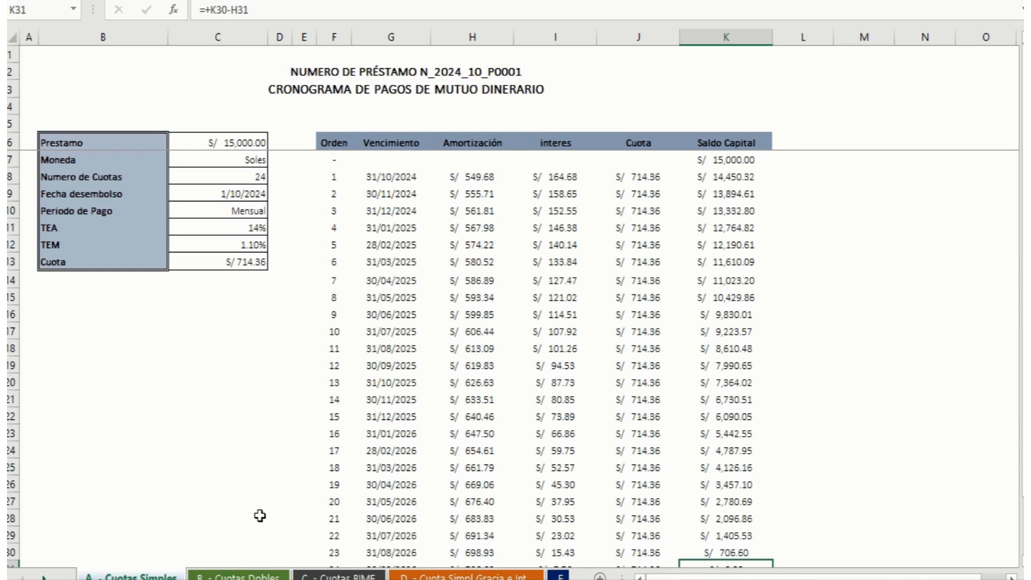
# Step: On the Cuotas Dobles sheet, calculate the monthly rate (TEM) in C12 with the formula =(1+C11)^(1/12)-1
pyautogui.click(260, 575)
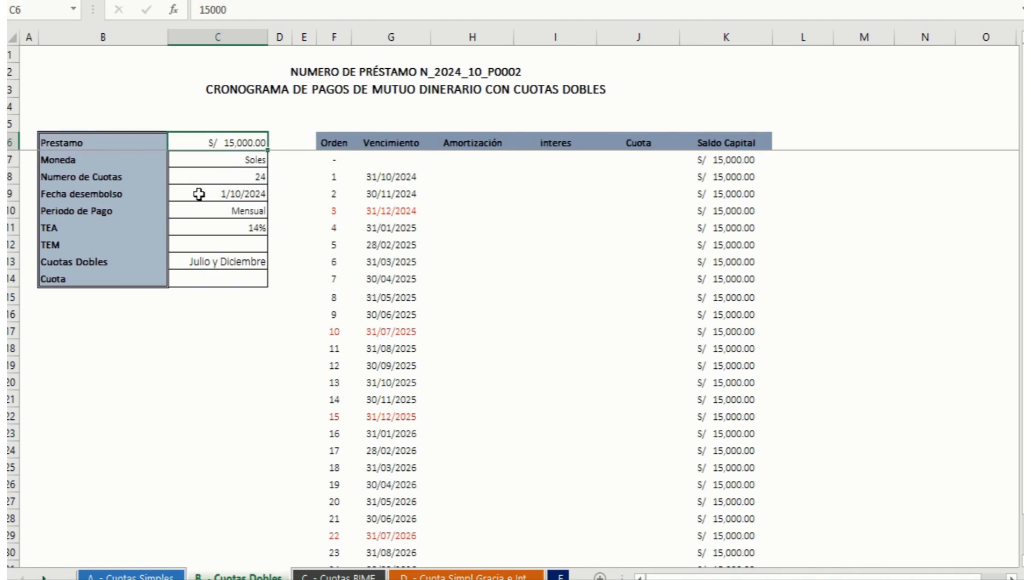
pyautogui.click(209, 245)
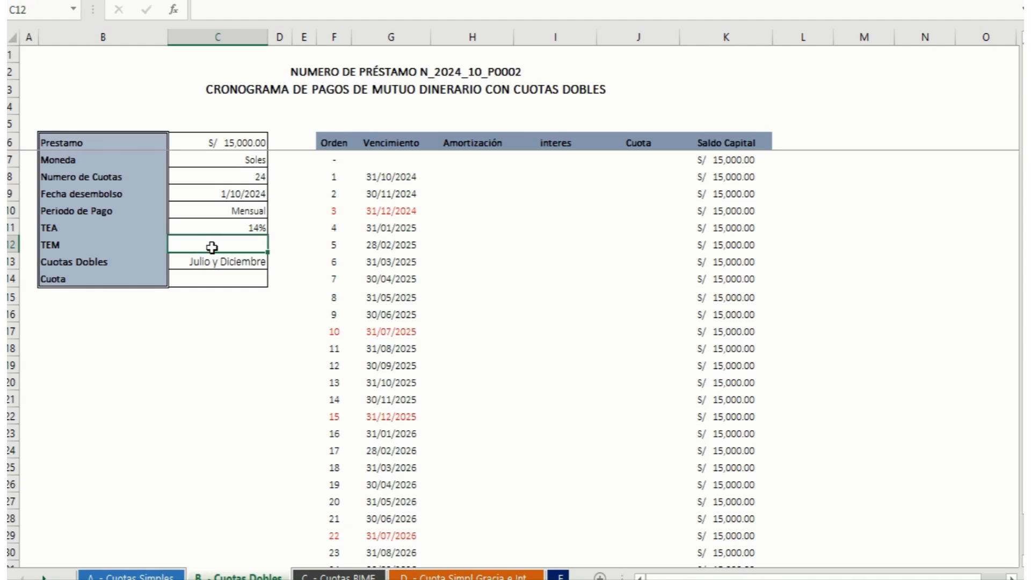
pyautogui.write('=(1+')
pyautogui.press('Up')
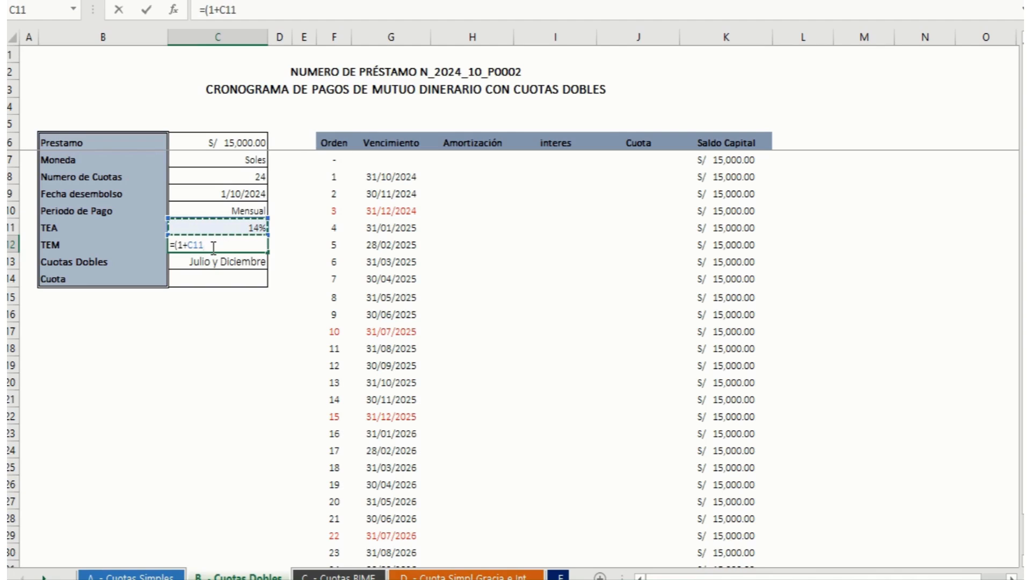
pyautogui.write(')')
pyautogui.press('alt')
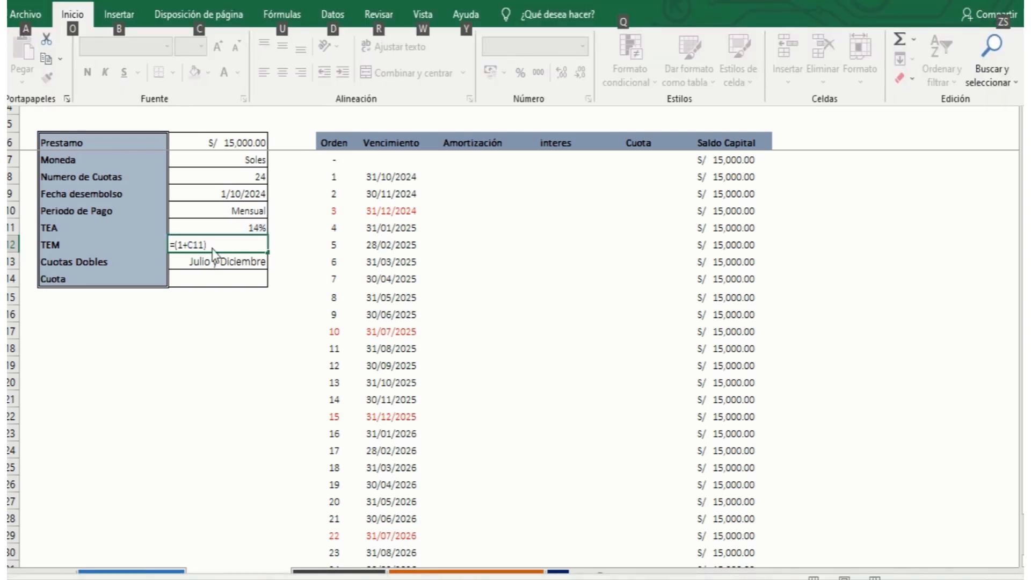
pyautogui.press('Escape')
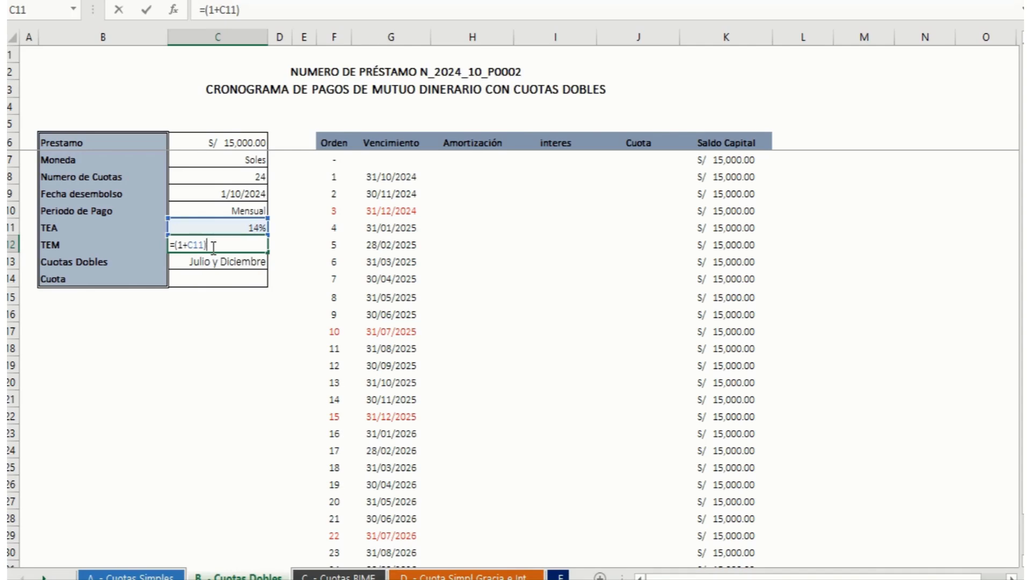
pyautogui.write('^(')
pyautogui.write('/12)-1')
pyautogui.press('Return')
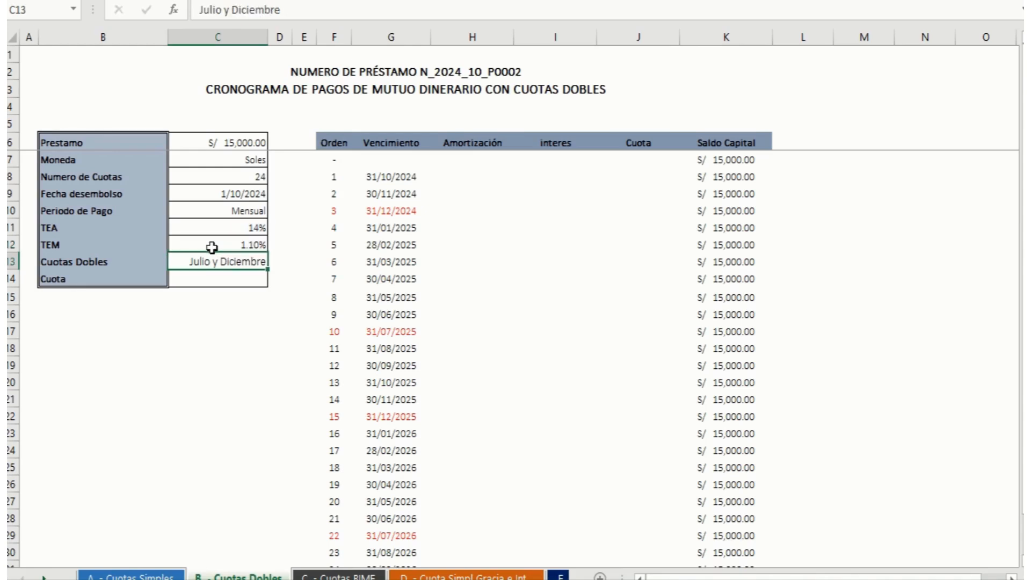
# Step: Calculate the Cuota in C14 of the Cuotas Dobles sheet with the formula =PAGO(C12;C8;-C6;)
pyautogui.click(238, 280)
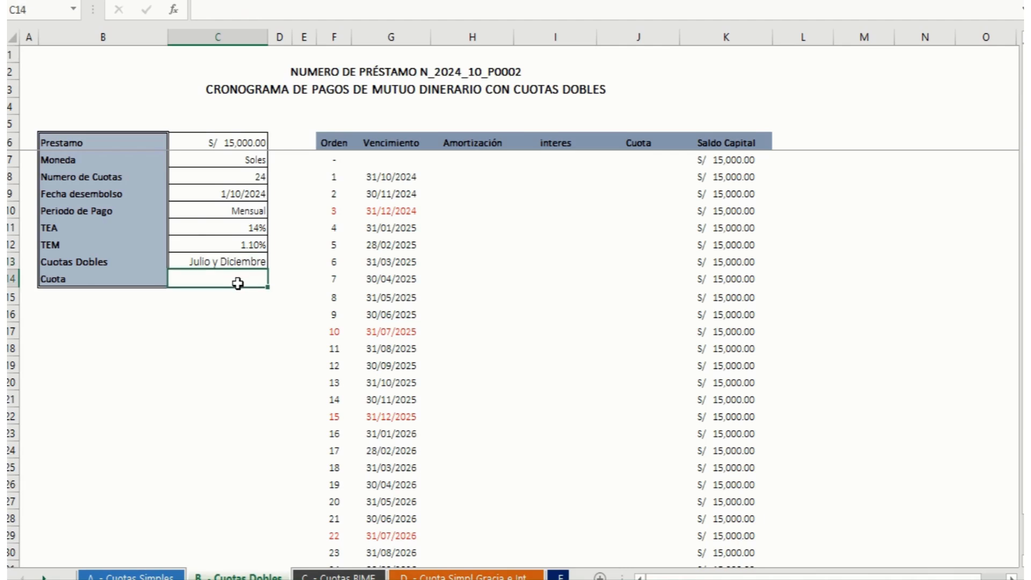
pyautogui.doubleClick(238, 283)
pyautogui.write('=PAG')
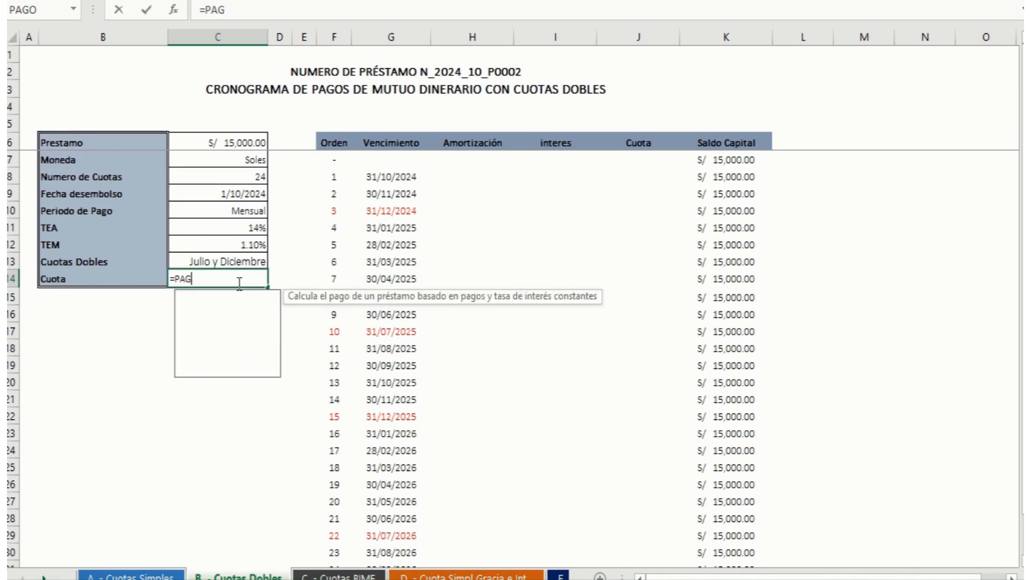
pyautogui.write('O(')
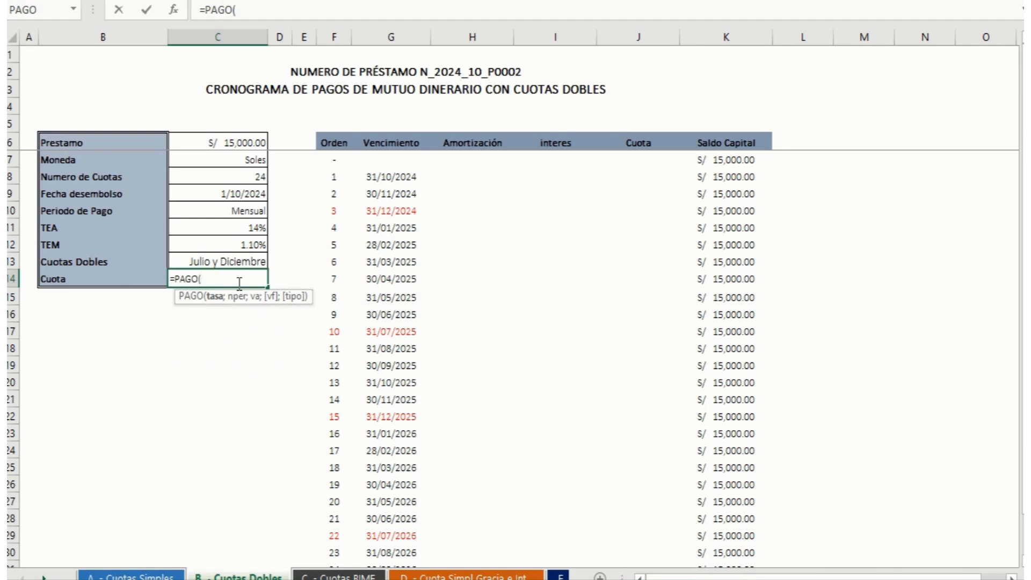
pyautogui.click(256, 243)
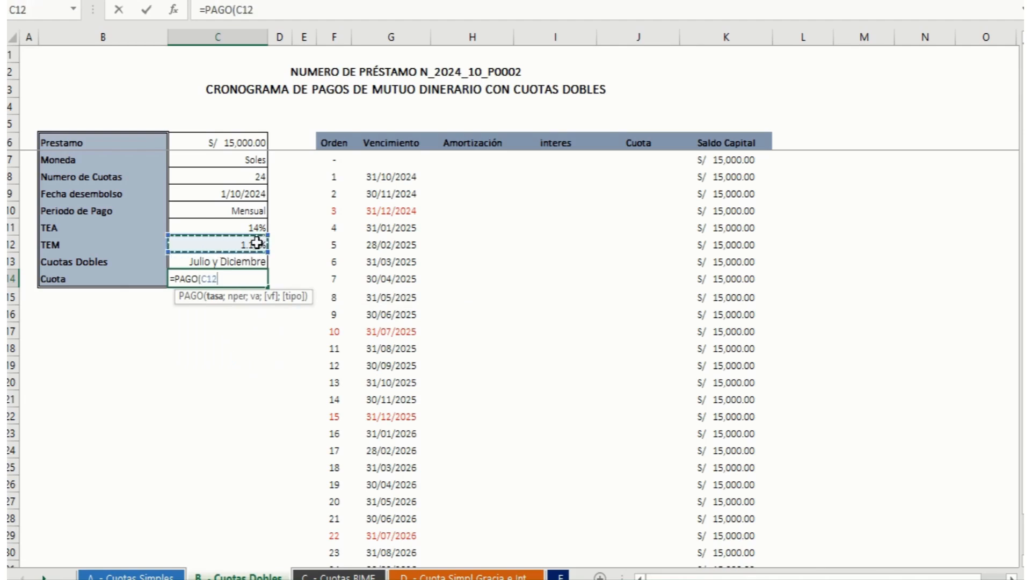
pyautogui.write(';')
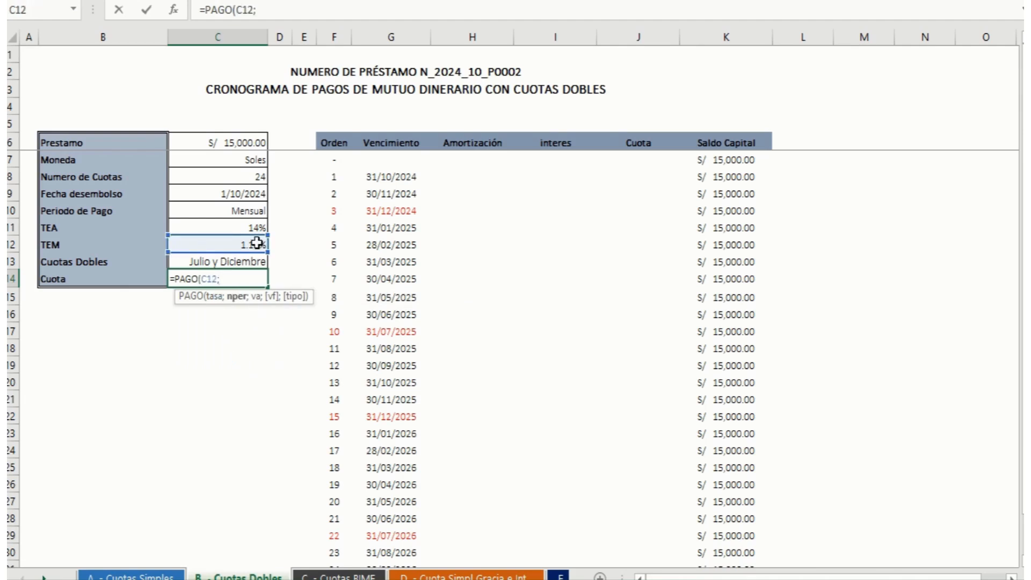
pyautogui.click(224, 173)
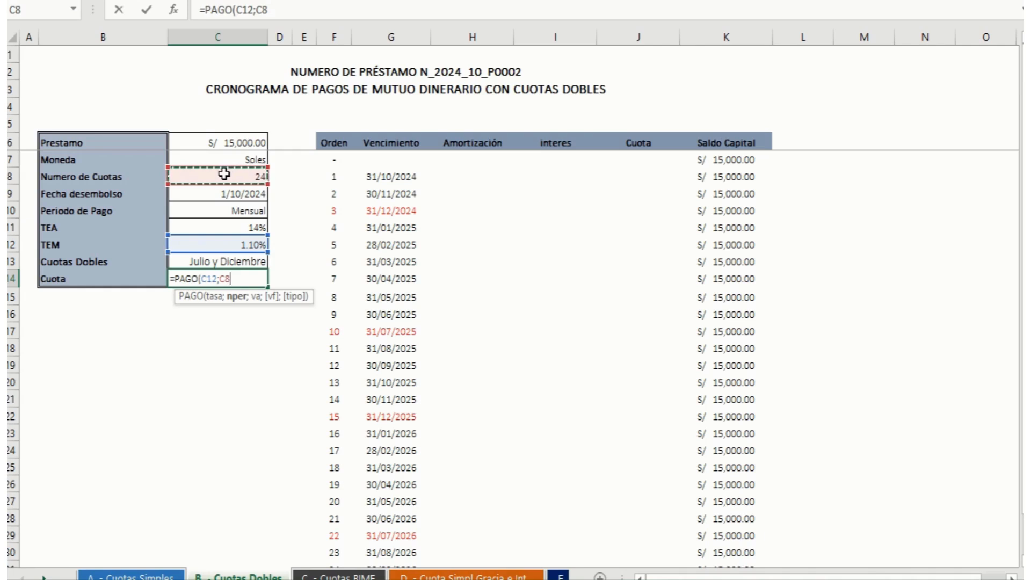
pyautogui.write(';-')
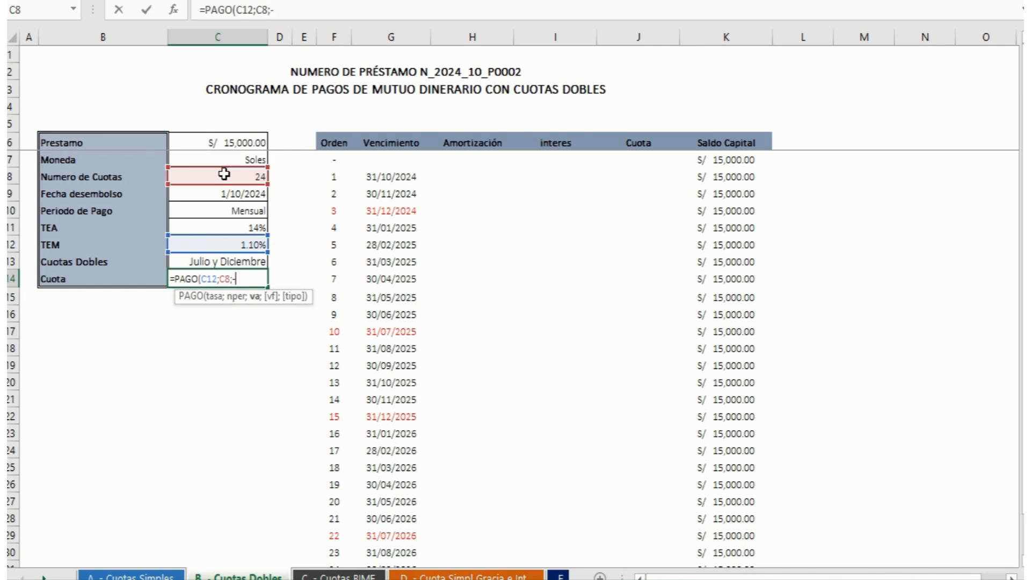
pyautogui.click(251, 141)
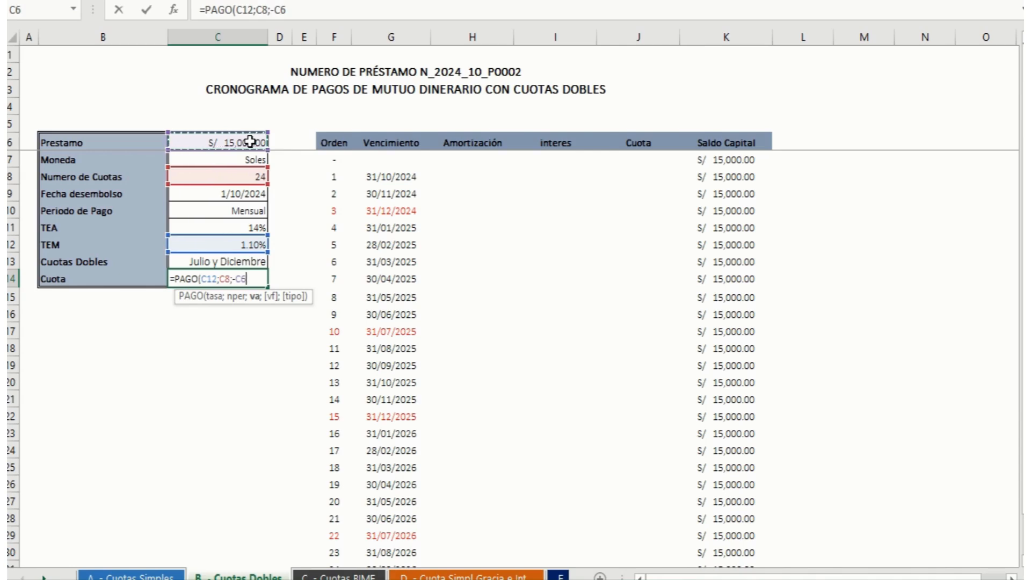
pyautogui.write(';')
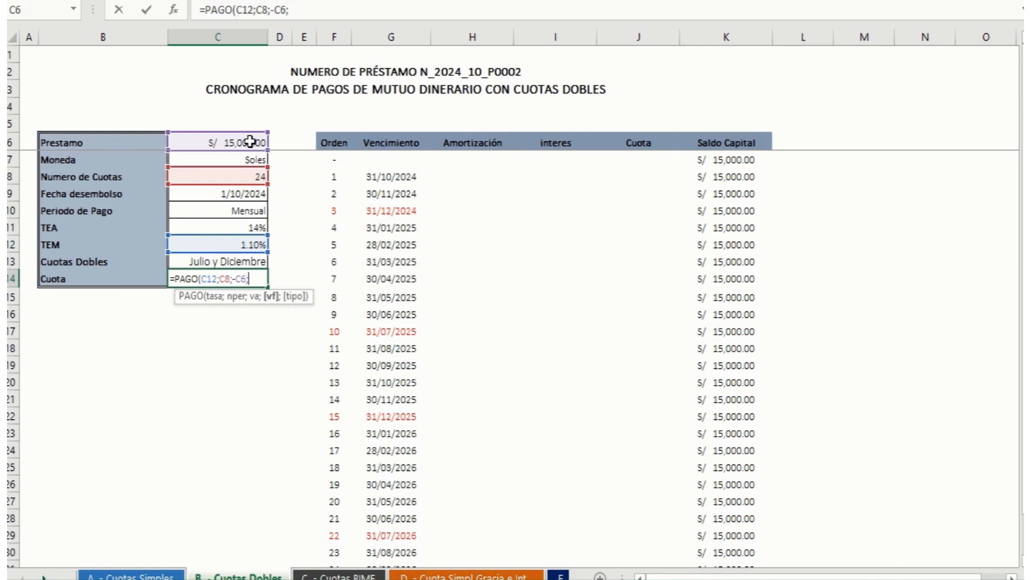
pyautogui.write(')')
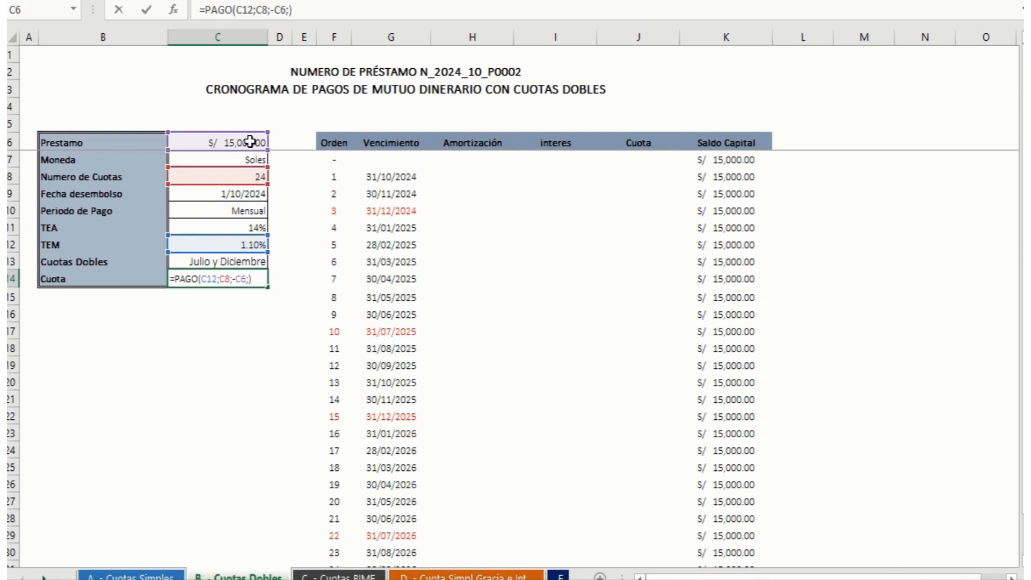
pyautogui.press('Return')
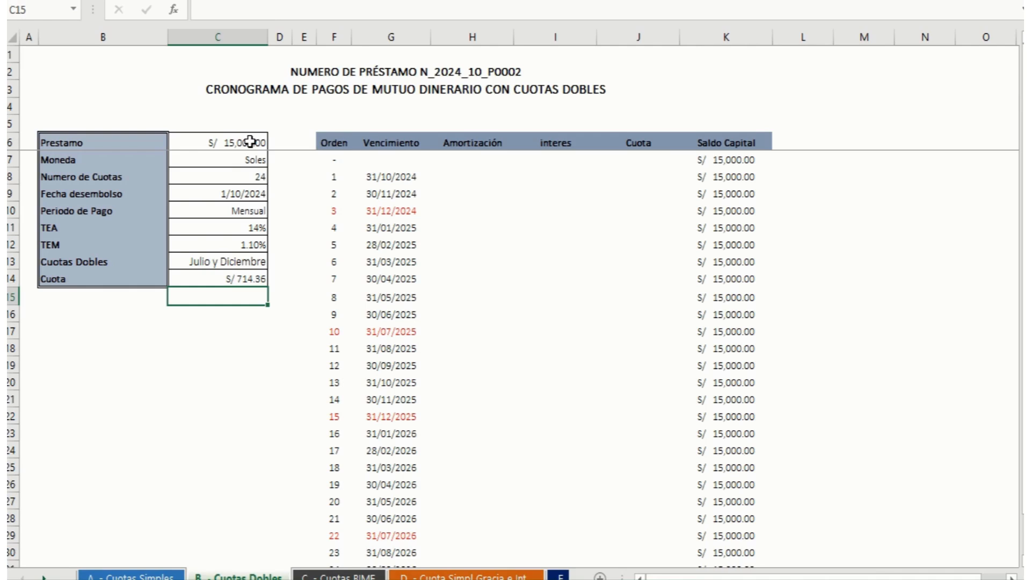
pyautogui.moveTo(516, 1)
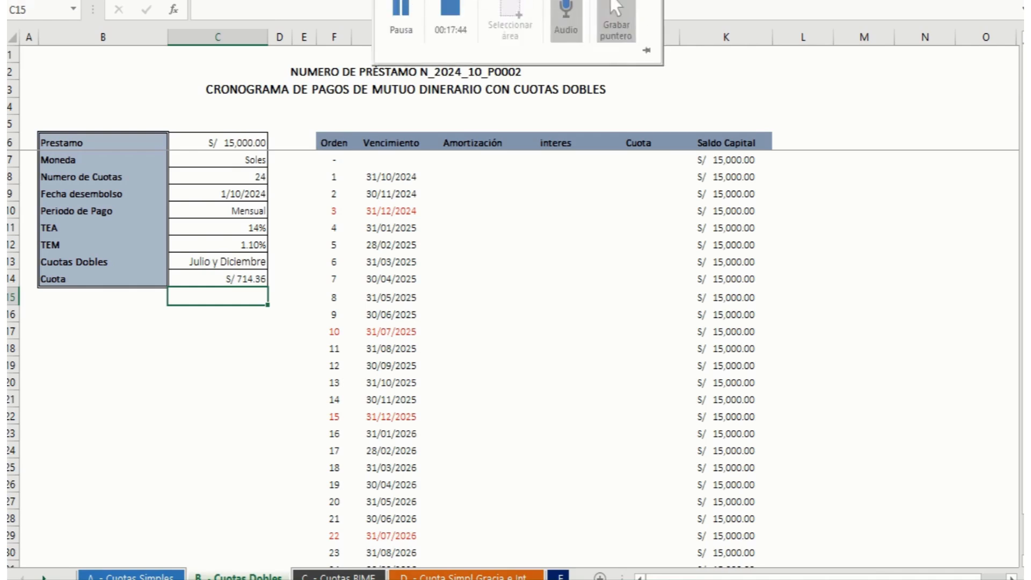
pyautogui.click(402, 7)
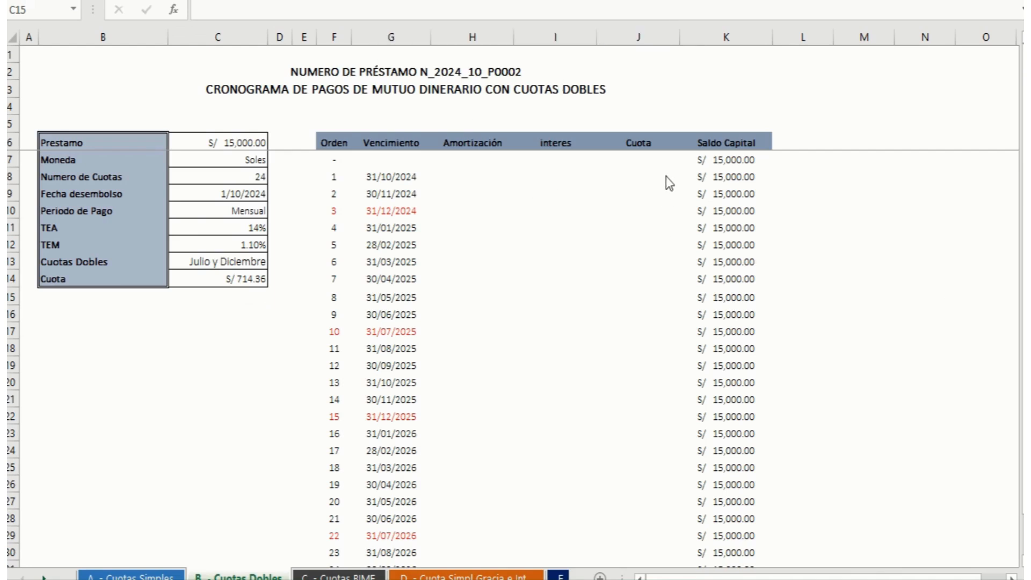
# Step: Link the order 1 Cuota in J8 to the calculated instalment with the absolute reference +$C$14
pyautogui.click(639, 183)
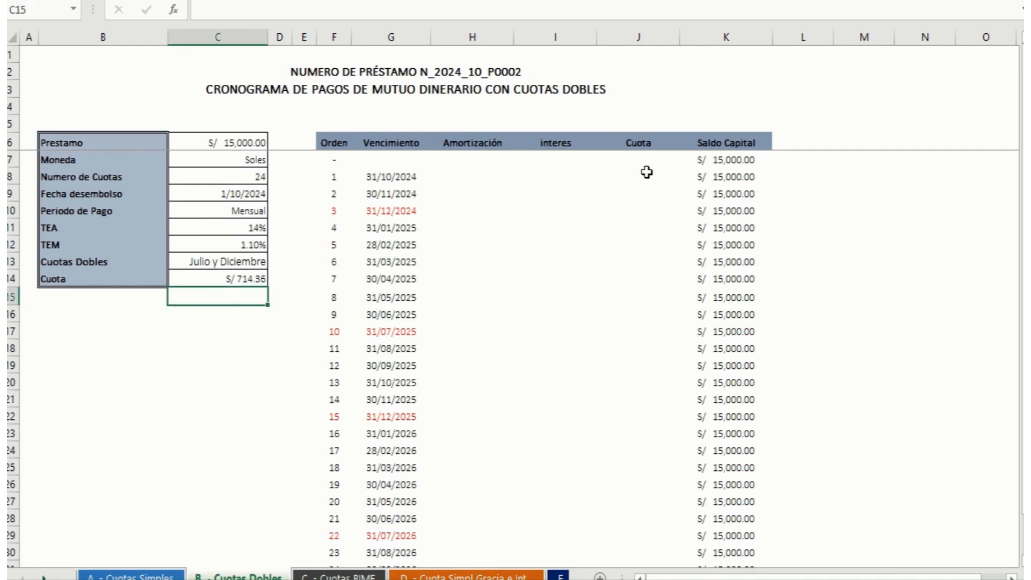
pyautogui.click(646, 171)
pyautogui.write('+')
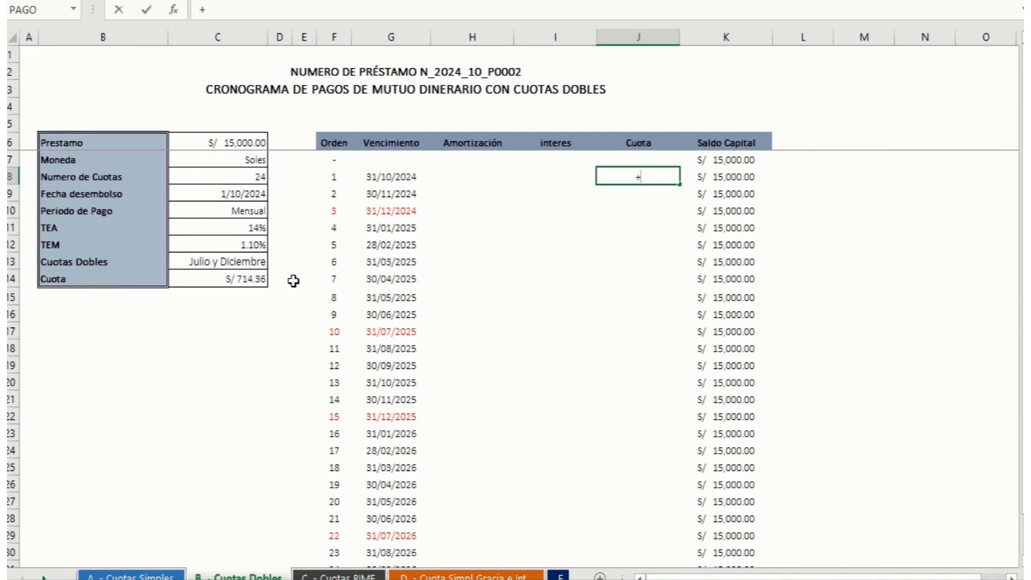
pyautogui.click(235, 277)
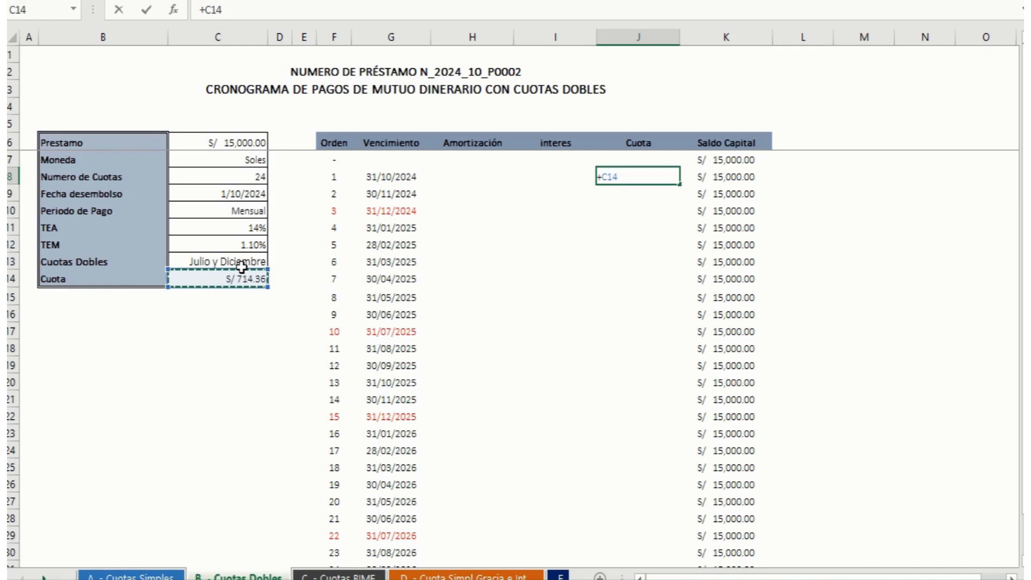
pyautogui.press('F4')
pyautogui.press('Return')
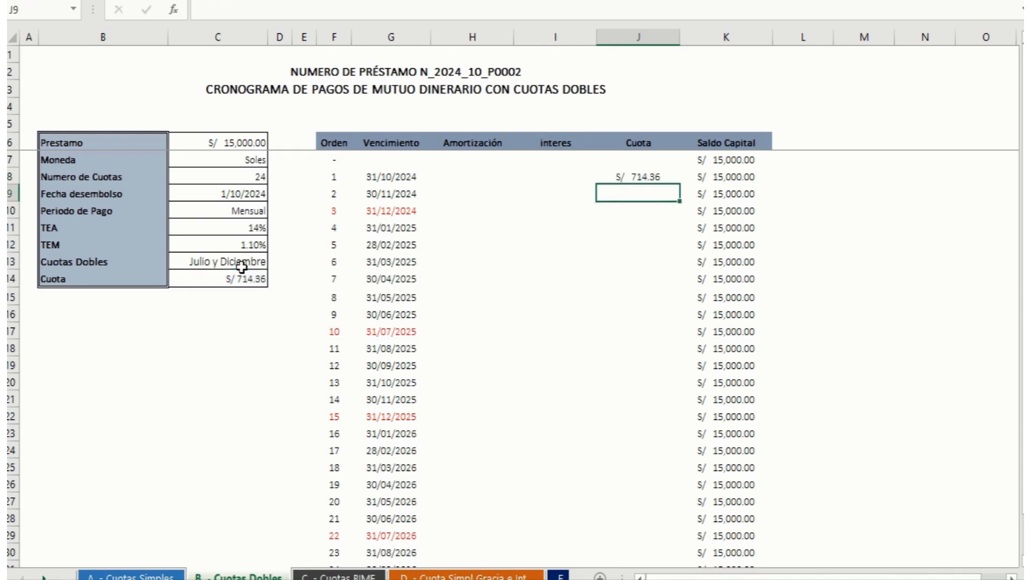
# Step: Set the order 2 Cuota in J9 to =+J8 and fill it down the column through order 24
pyautogui.write('+')
pyautogui.press('Up')
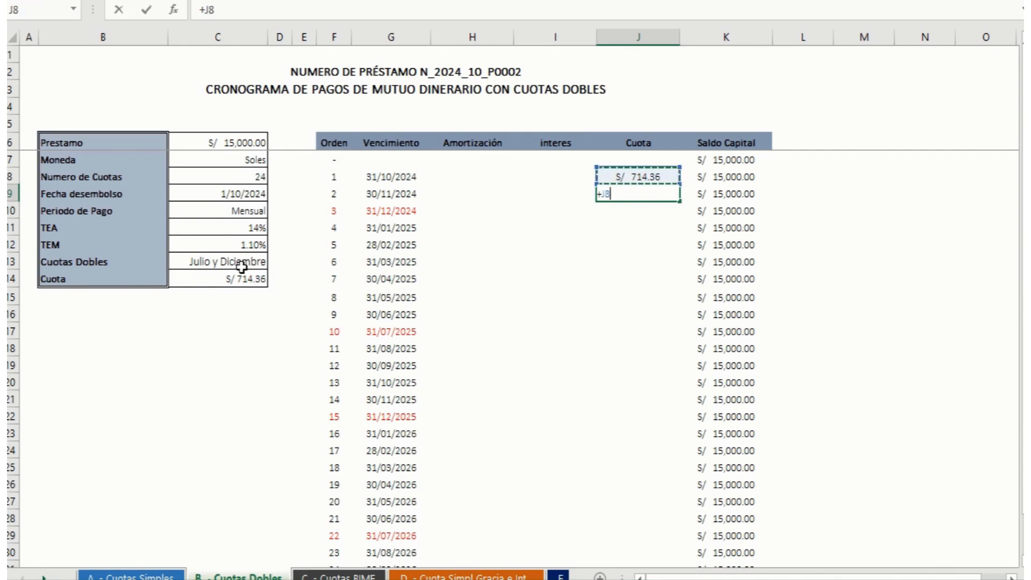
pyautogui.press('Return')
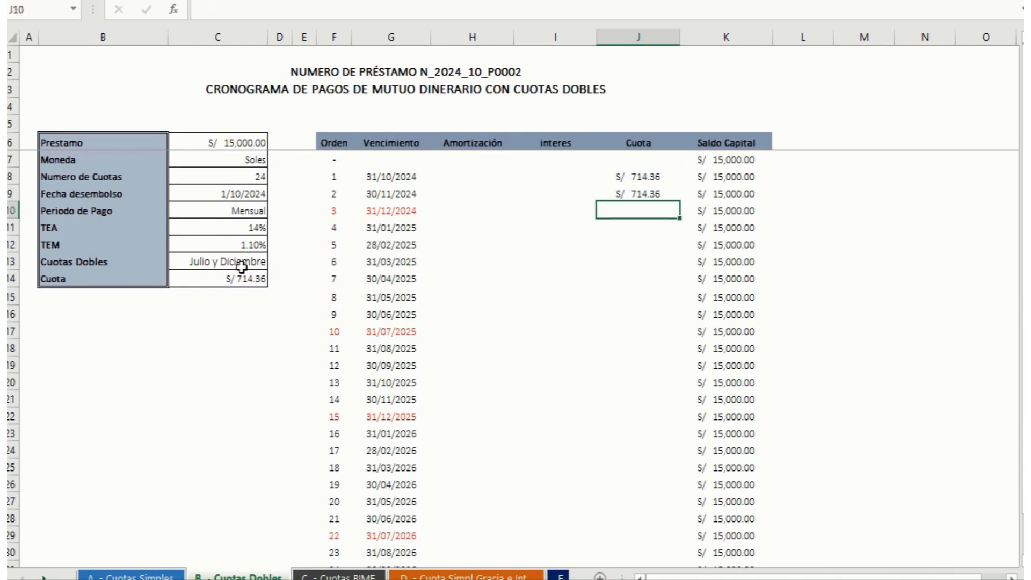
pyautogui.click(661, 194)
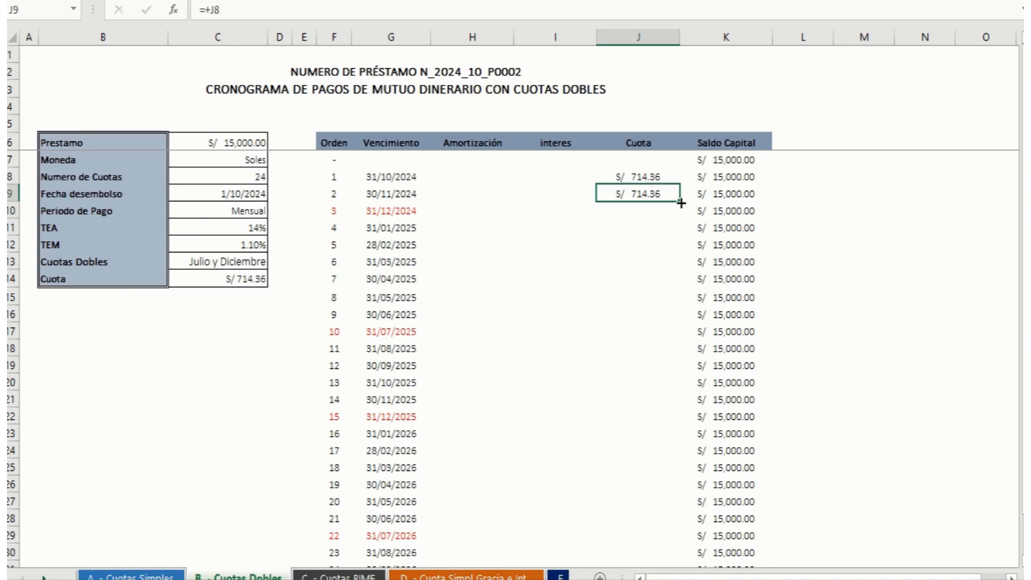
pyautogui.moveTo(680, 203); pyautogui.dragTo(617, 525)
pyautogui.scroll(1, 555, 322)
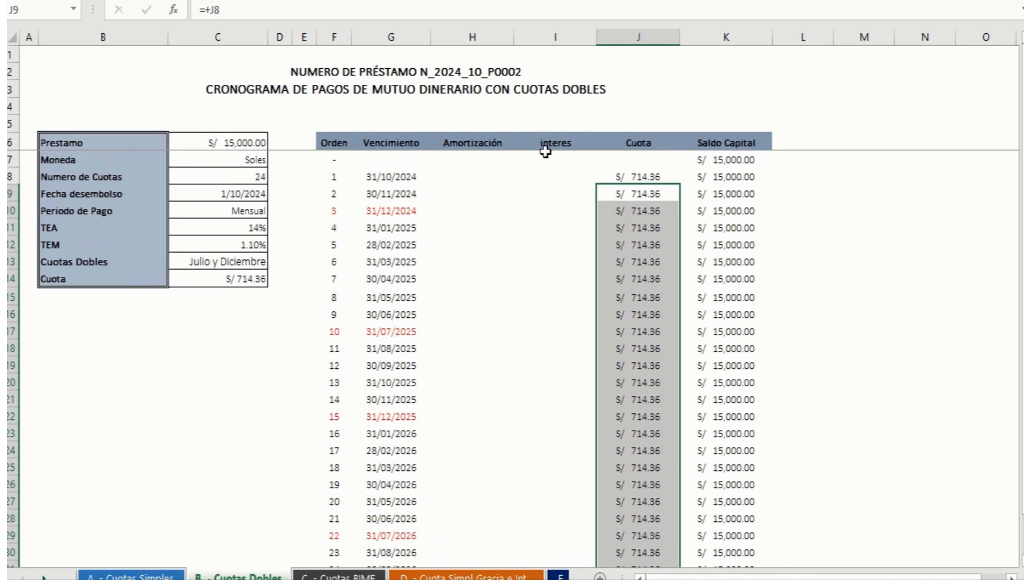
# Step: Calculate the order 1 interes in I8 with the formula +K7*$C$12
pyautogui.click(561, 176)
pyautogui.write('+')
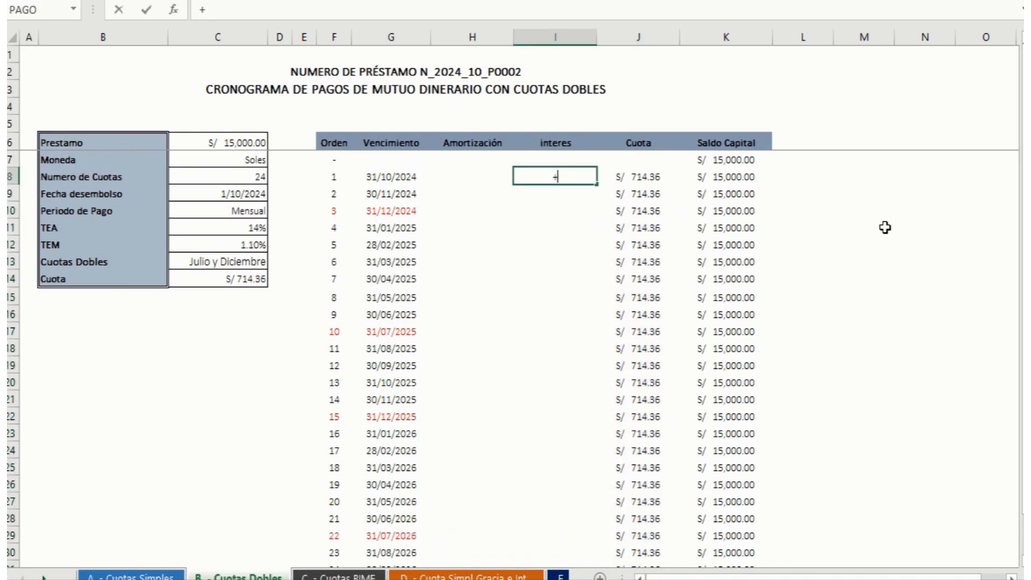
pyautogui.press('Right')
pyautogui.press('Right')
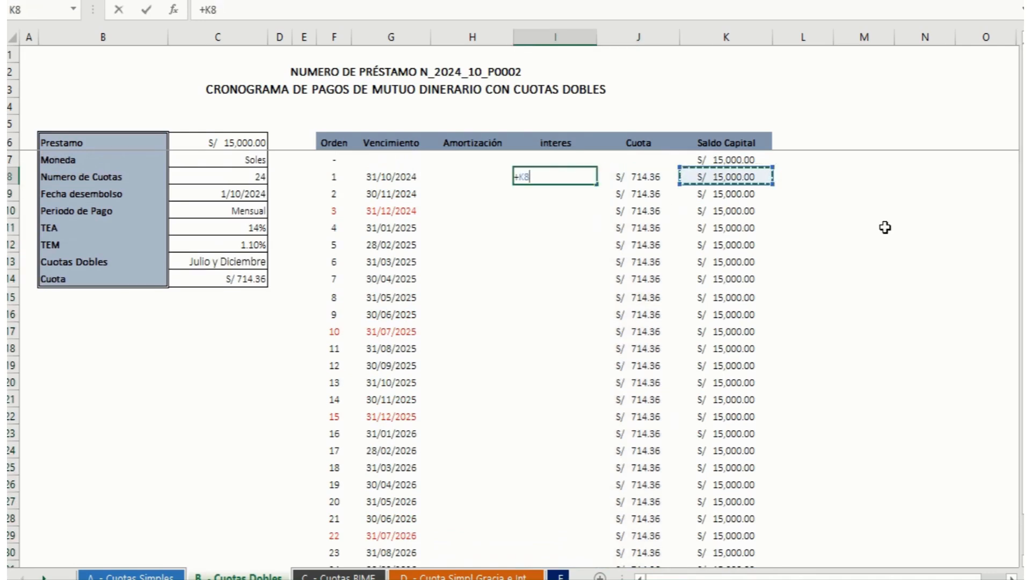
pyautogui.press('Up')
pyautogui.write('*')
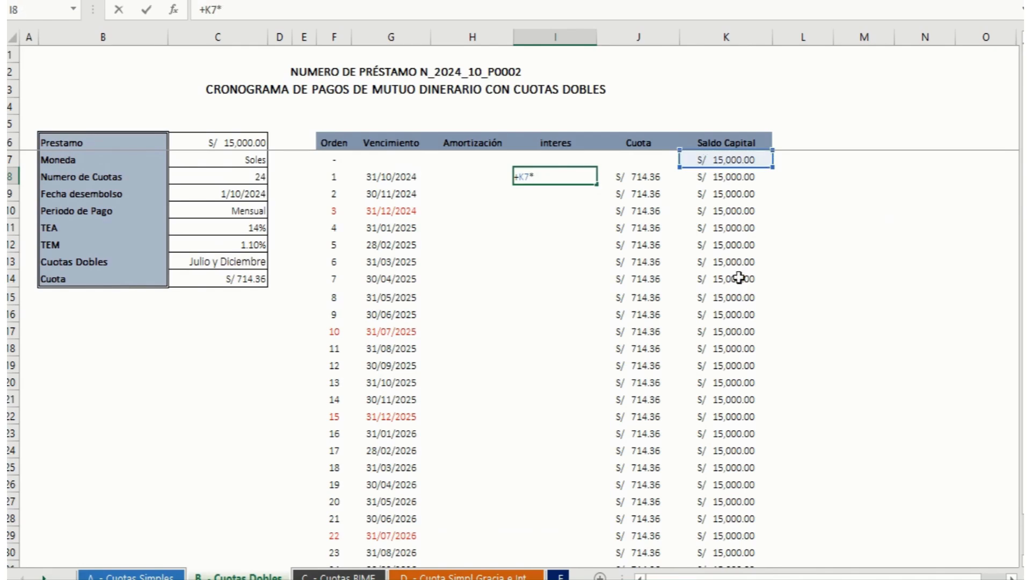
pyautogui.click(248, 245)
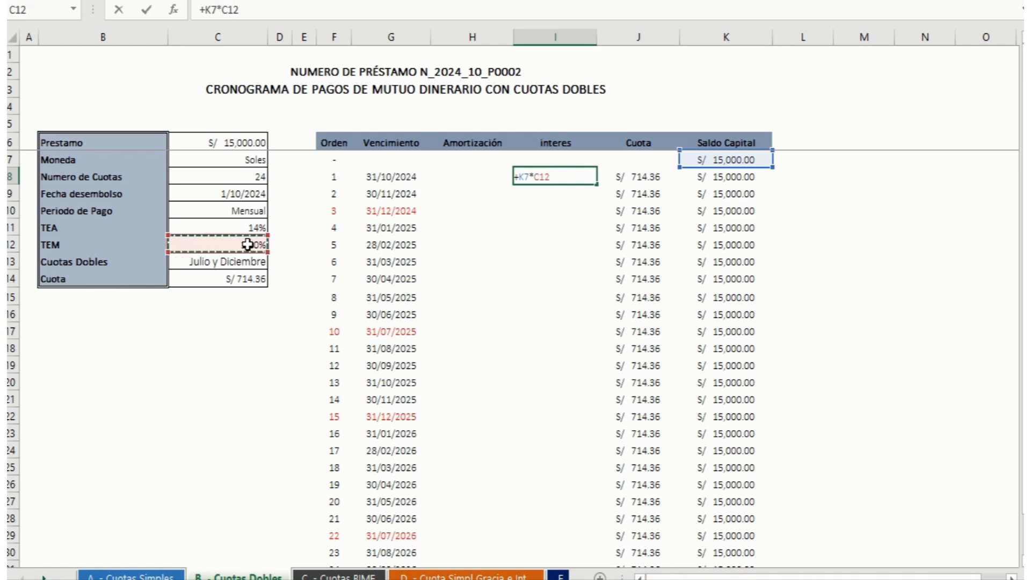
pyautogui.press('F4')
pyautogui.press('Return')
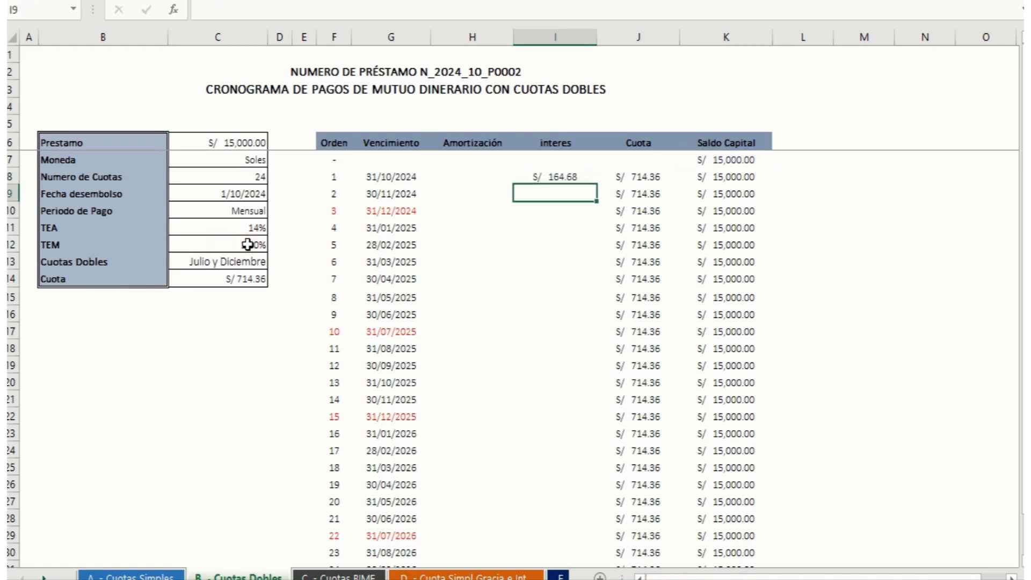
# Step: Calculate the order 1 Amortización in H8 as Cuota minus interes with the formula +J8-I8
pyautogui.press('Up')
pyautogui.press('Left')
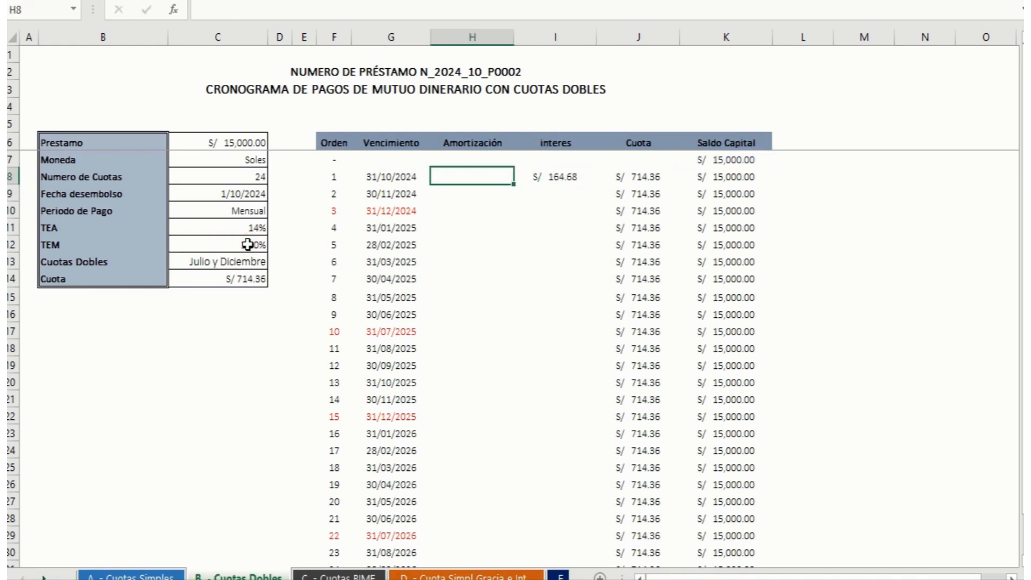
pyautogui.write('+')
pyautogui.press('Right')
pyautogui.press('Right')
pyautogui.write('-')
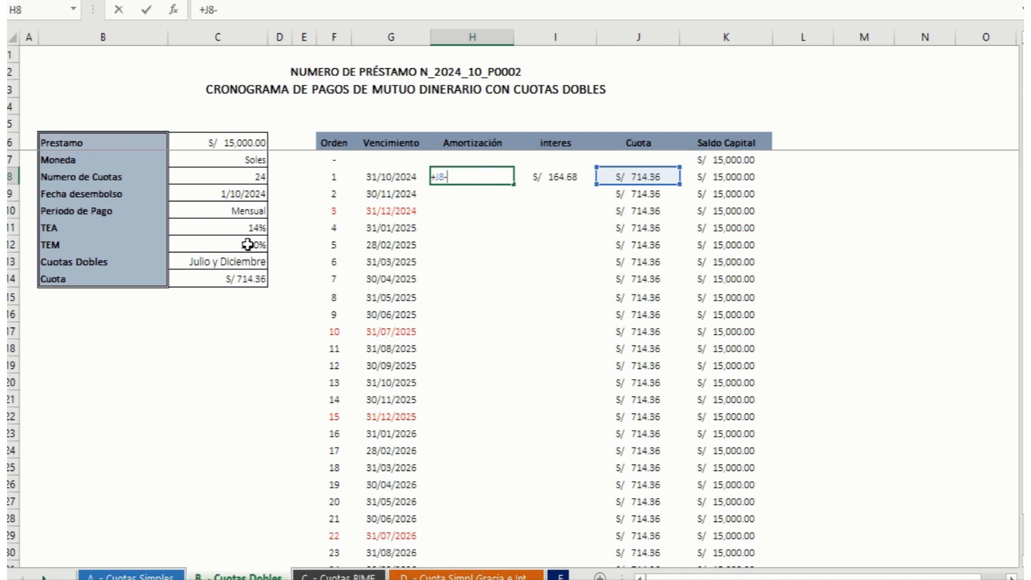
pyautogui.press('Left')
pyautogui.press('Return')
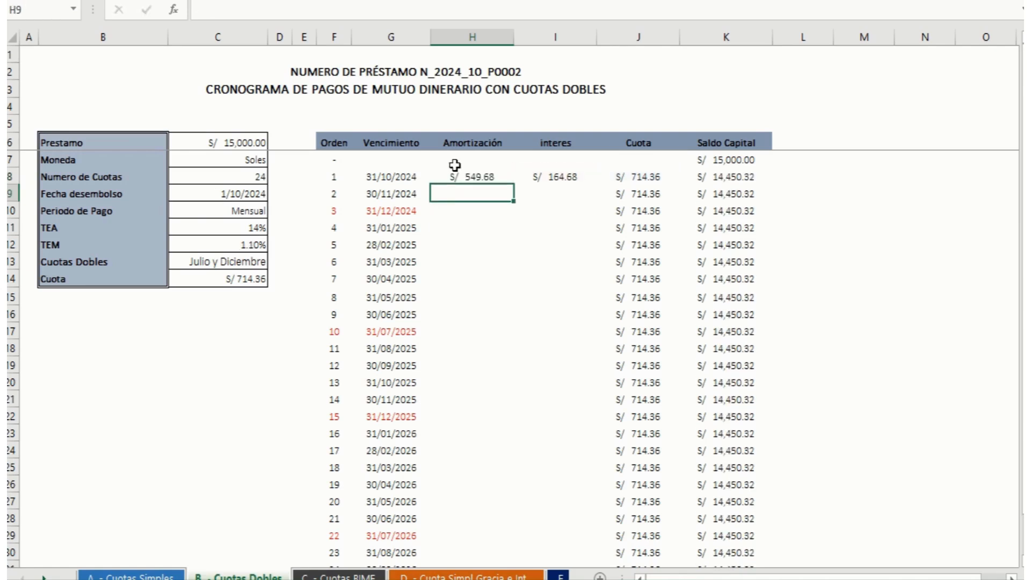
# Step: Fill the H8 and I8 formulas down the Amortización and interes columns through order 24
pyautogui.click(486, 172)
pyautogui.moveTo(513, 184); pyautogui.dragTo(556, 521)
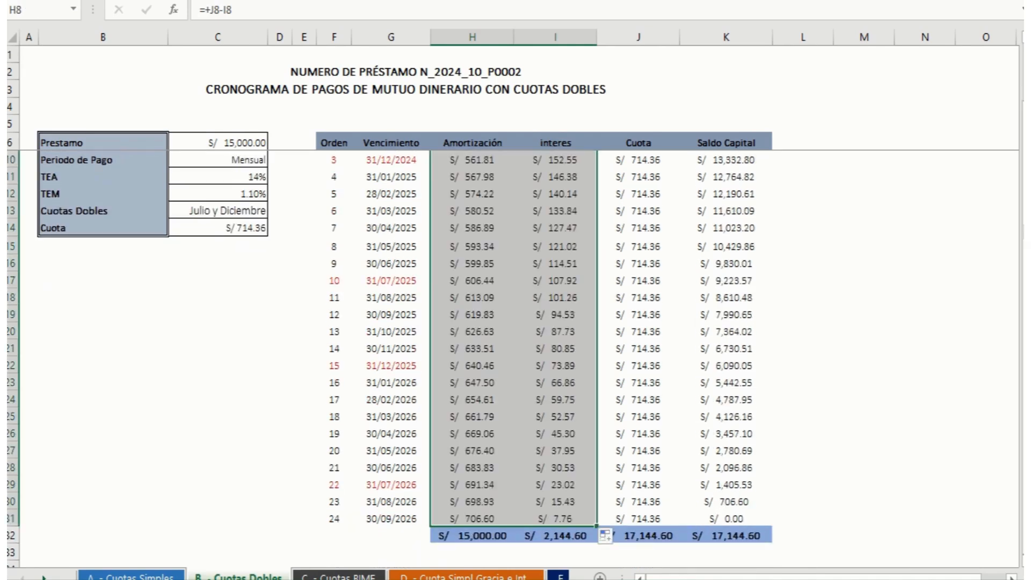
pyautogui.moveTo(1024, 232); pyautogui.dragTo(1024, 177)
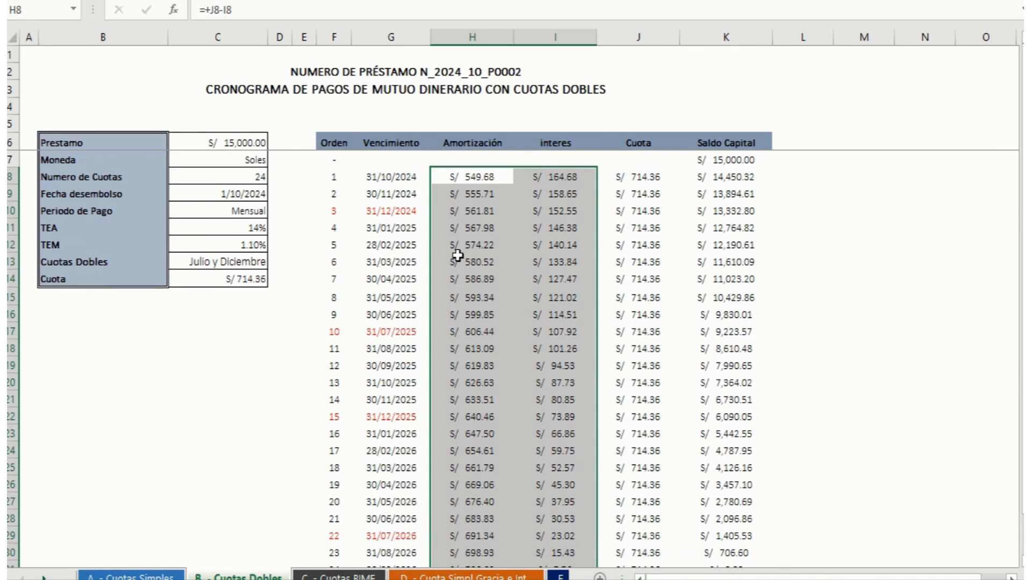
# Step: Review the red July and December due dates, and double the order 3 Cuota in J10 with =+J9*2
pyautogui.click(400, 210)
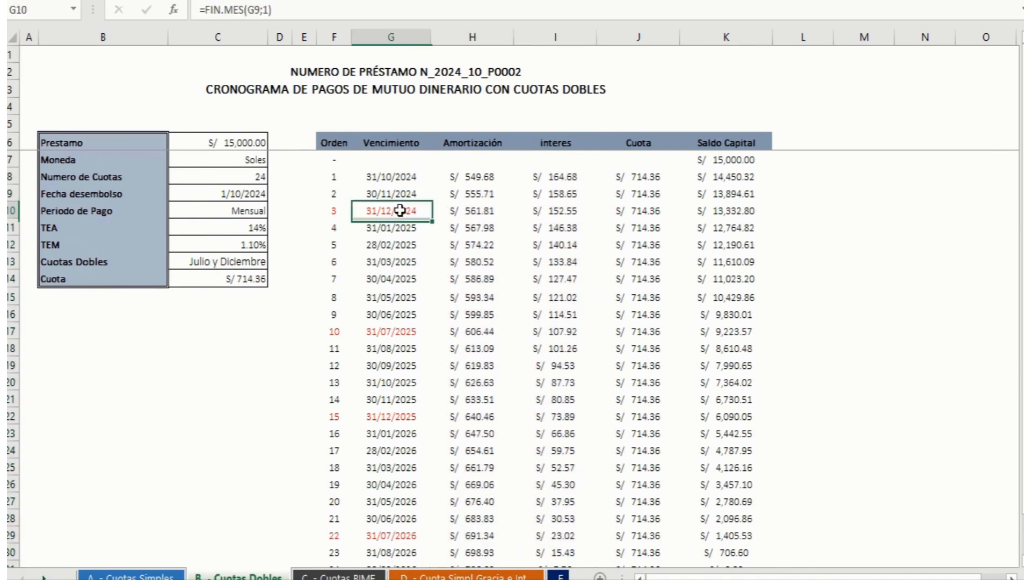
pyautogui.click(387, 331)
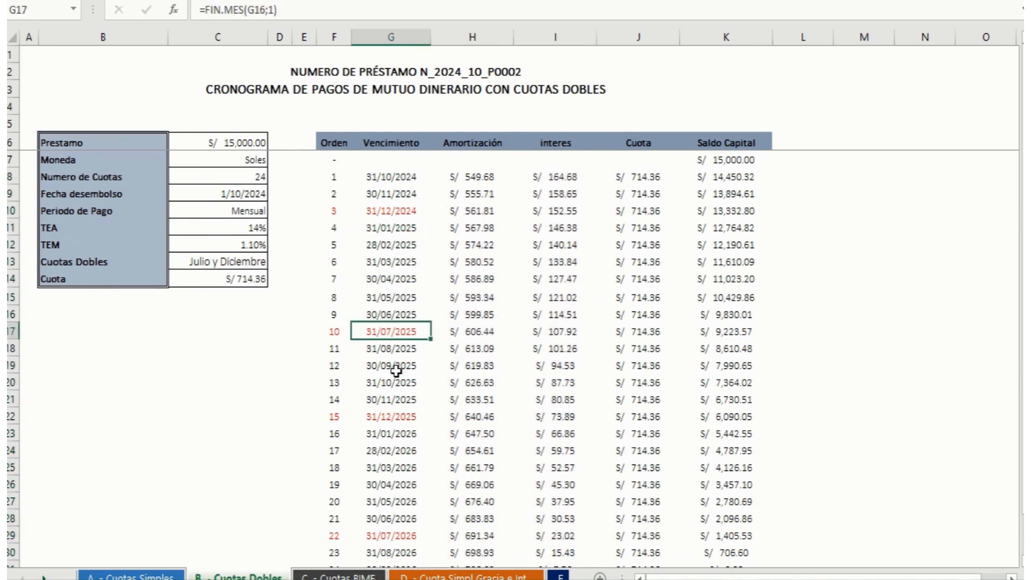
pyautogui.click(391, 416)
pyautogui.click(402, 533)
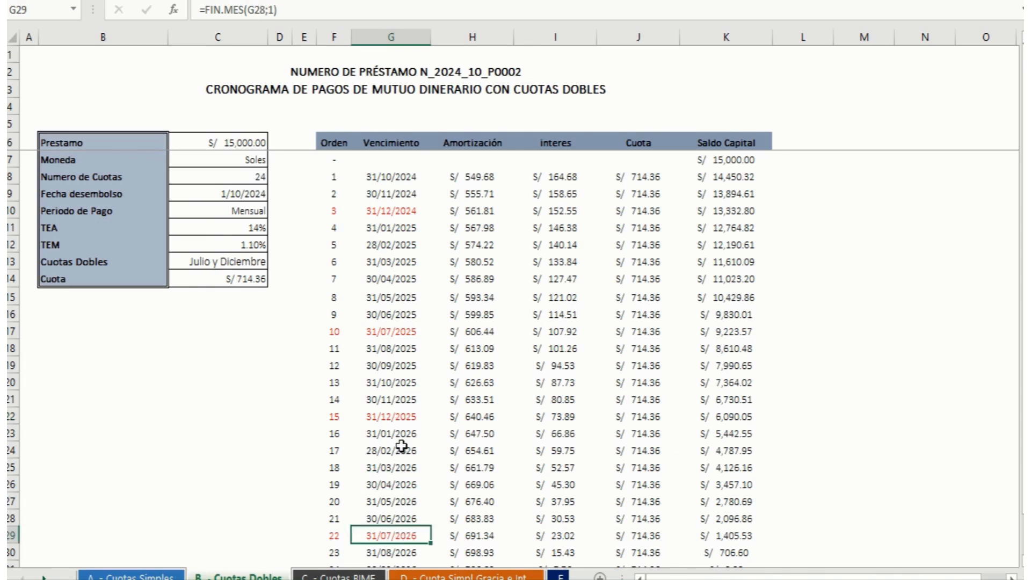
pyautogui.click(402, 210)
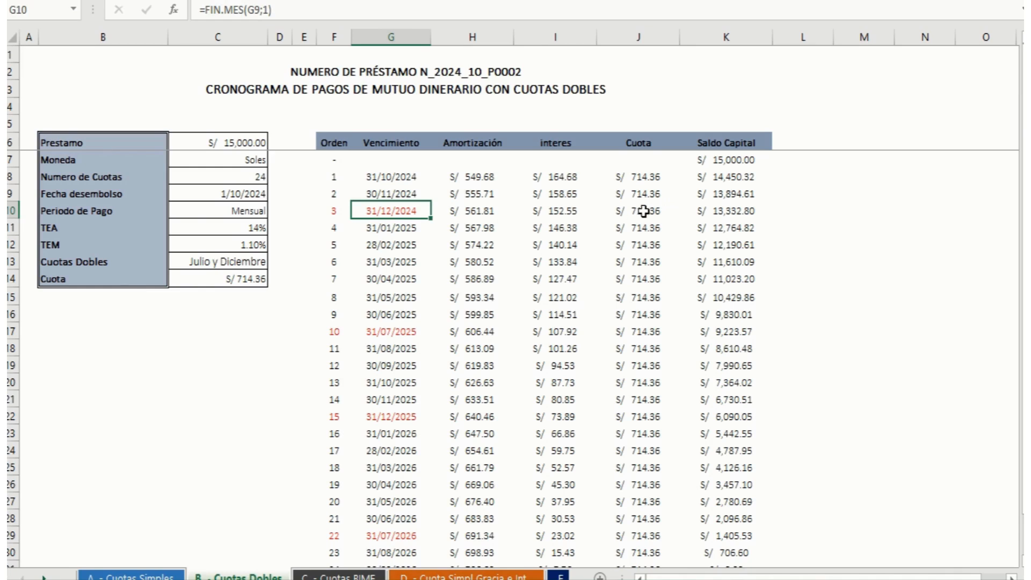
pyautogui.click(645, 210)
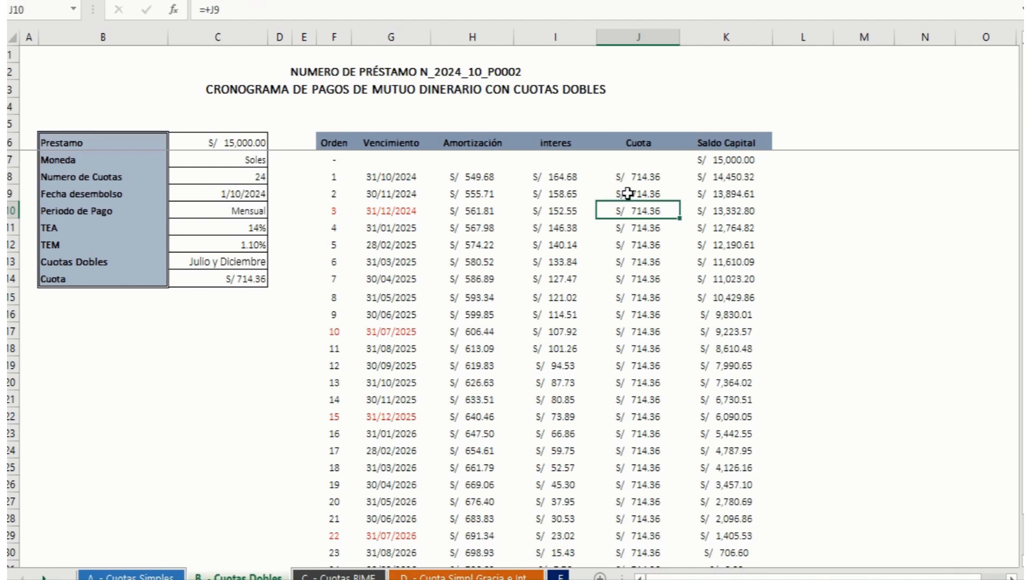
pyautogui.click(246, 8)
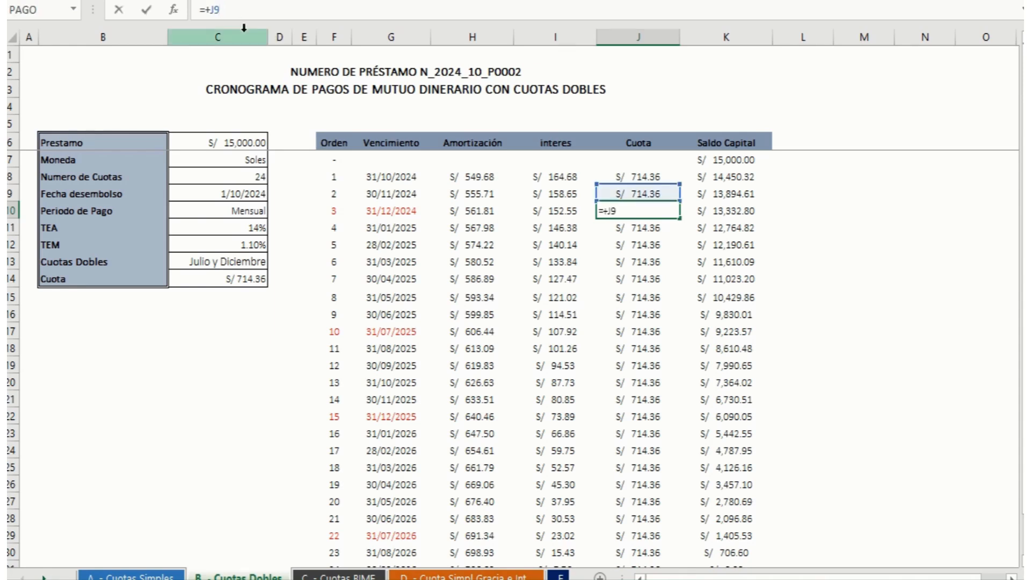
pyautogui.write('*2')
pyautogui.press('Return')
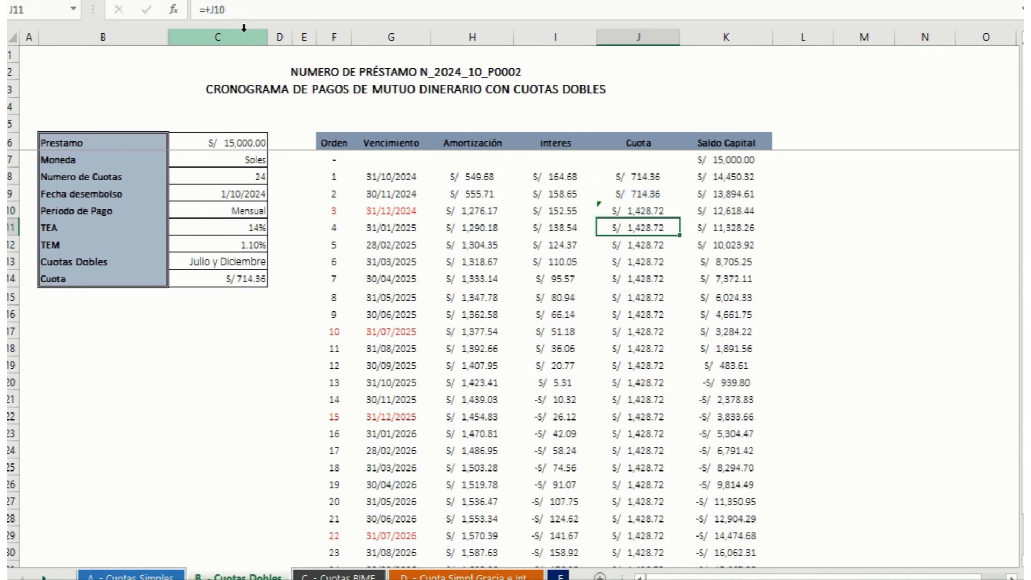
# Step: Double the order 10 Cuota for 31/07/2025 by changing J17 to =+J16*2
pyautogui.press('Down')
pyautogui.press('Down')
pyautogui.press('Down')
pyautogui.press('Down')
pyautogui.press('Down')
pyautogui.press('Down')
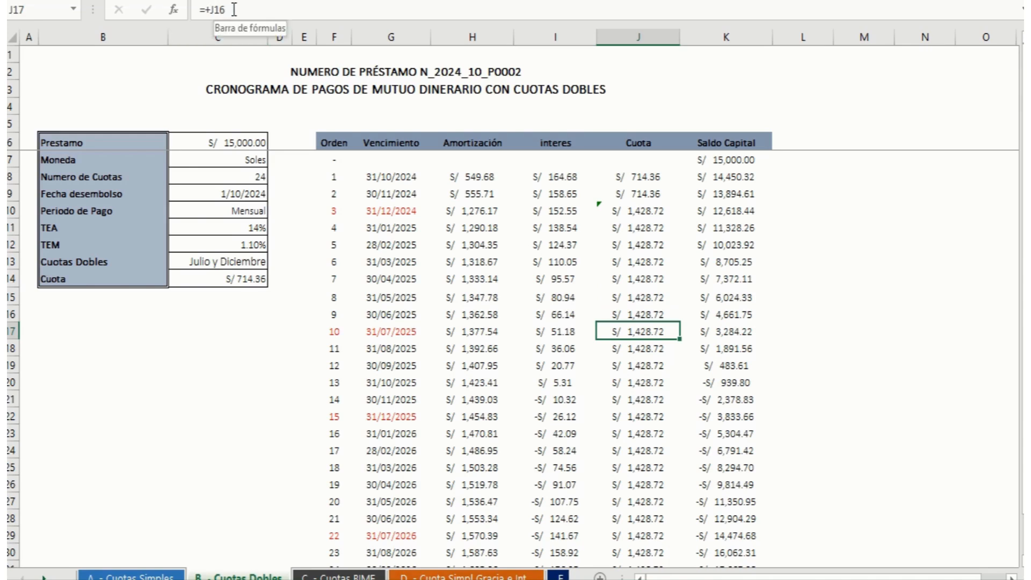
pyautogui.click(234, 10)
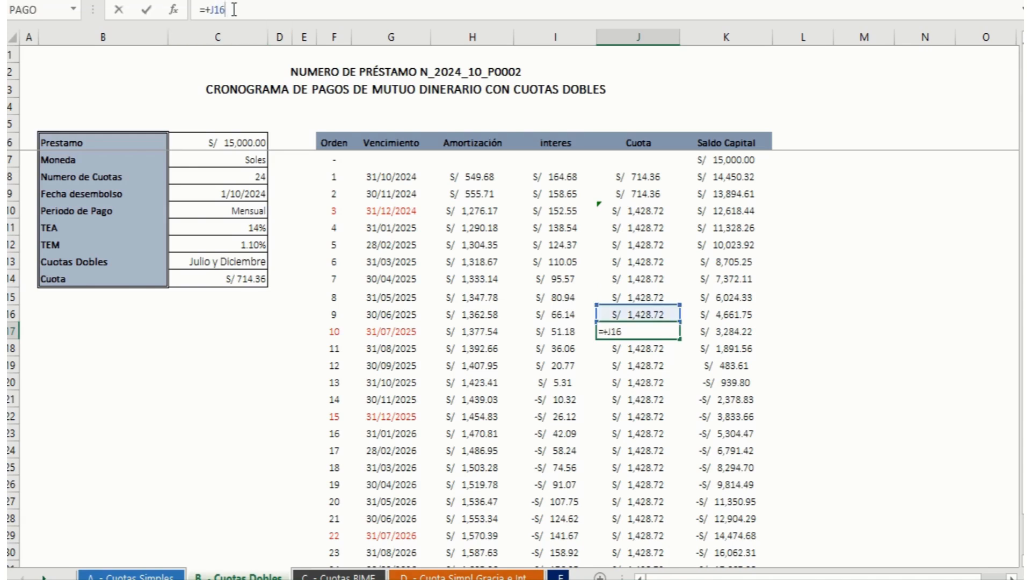
pyautogui.write('*2')
pyautogui.press('Return')
# Step: Double the order 15 Cuota for 31/12/2025 by changing J22 to =+J21*2
pyautogui.press('Down')
pyautogui.press('Down')
pyautogui.press('Down')
pyautogui.press('Down')
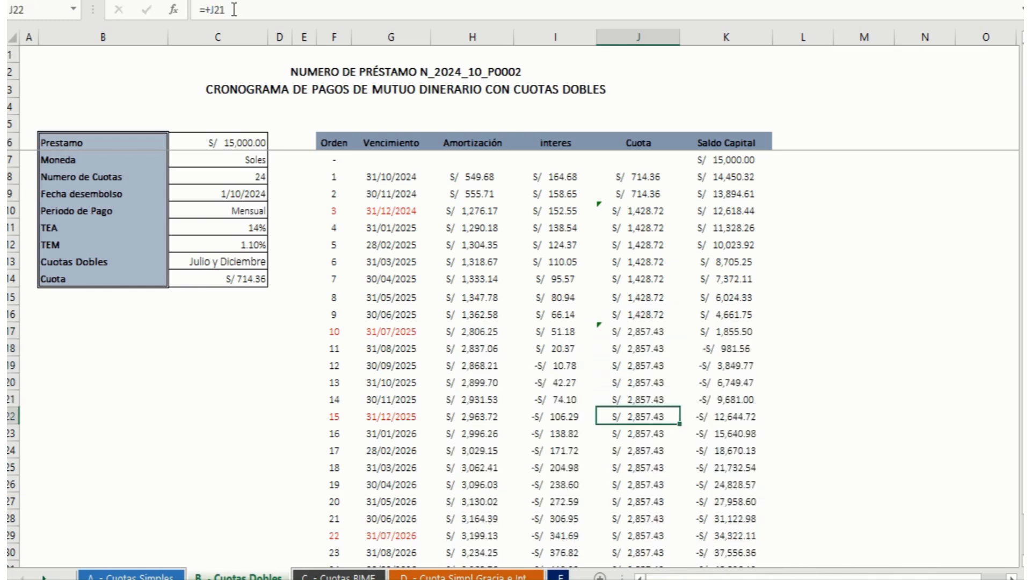
pyautogui.click(234, 10)
pyautogui.write('*2')
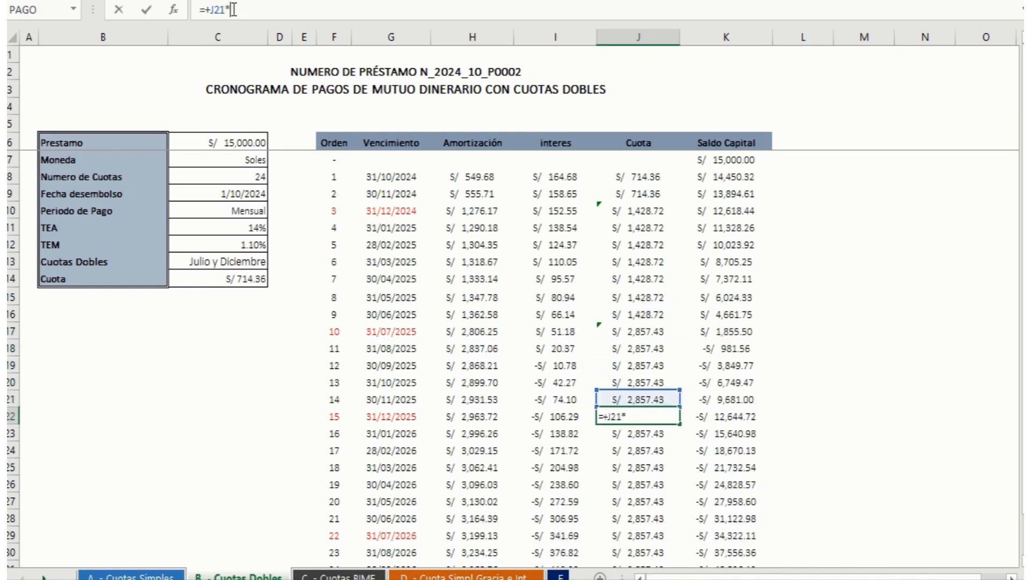
pyautogui.press('Return')
# Step: Double the order 22 Cuota for 31/07/2026 by changing J29 to =+J28*2
pyautogui.press('Down')
pyautogui.press('Down')
pyautogui.press('Down')
pyautogui.press('Down')
pyautogui.press('Down')
pyautogui.press('Down')
pyautogui.press('Down')
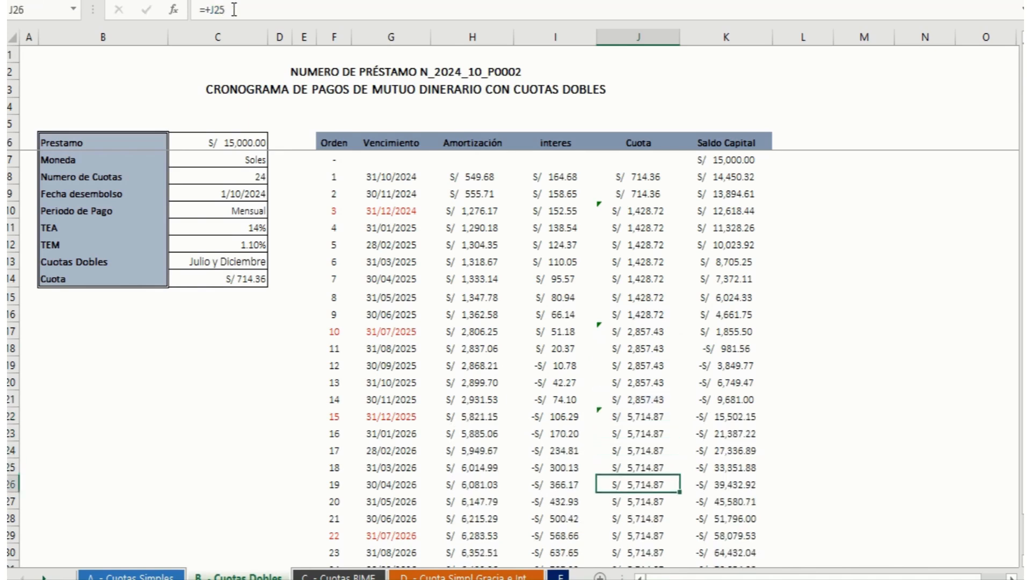
pyautogui.press('Up')
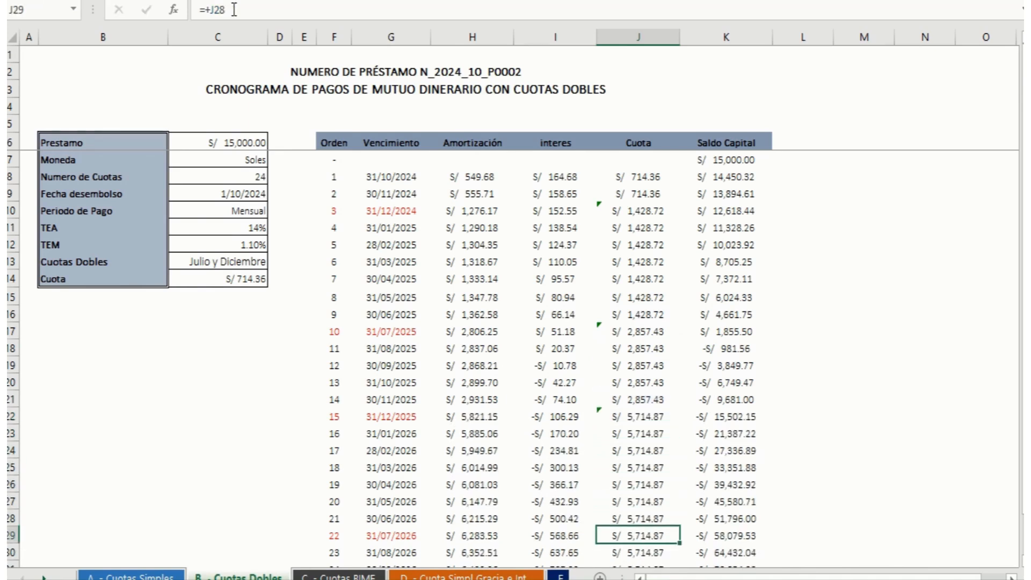
pyautogui.click(234, 10)
pyautogui.write('*2')
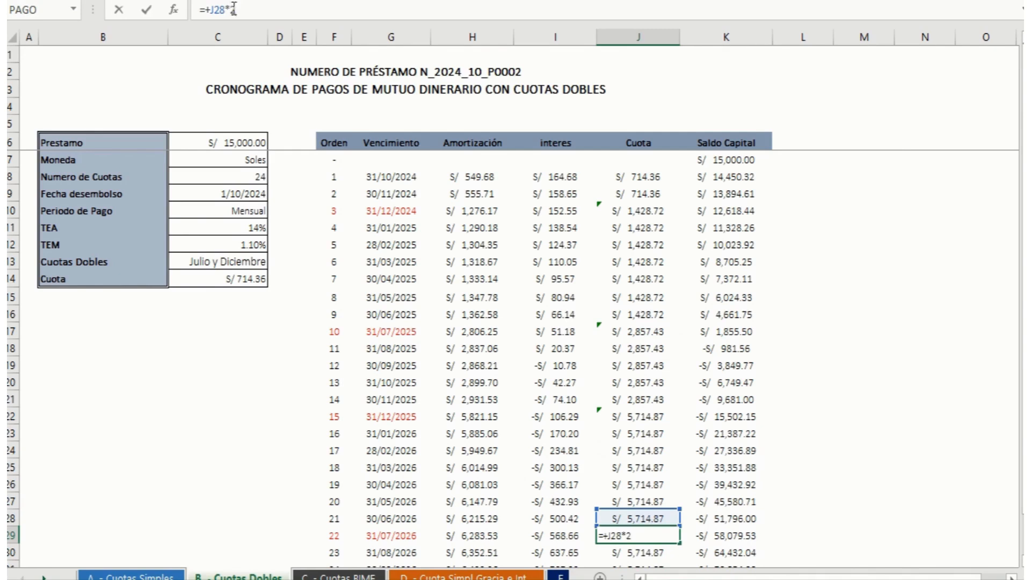
pyautogui.press('Return')
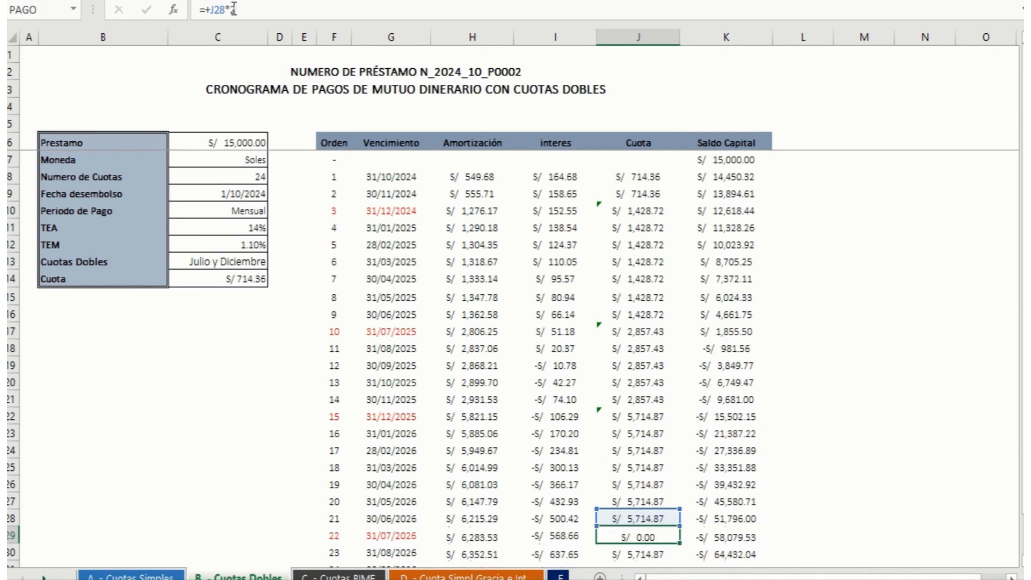
# Step: Review the Cuota column and the totals row after the four doubled instalments
pyautogui.press('Down')
pyautogui.press('Down')
pyautogui.press('Down')
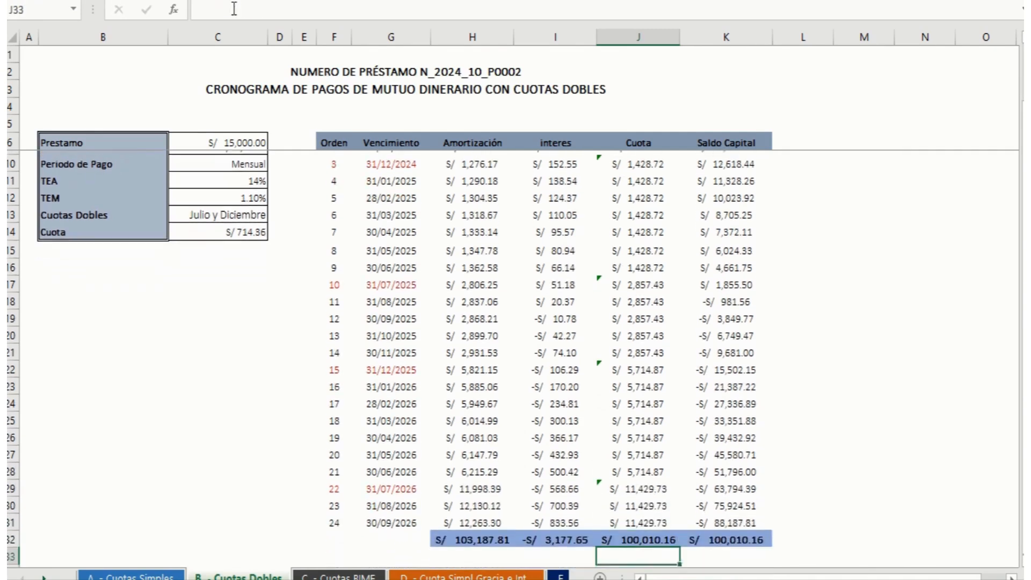
pyautogui.press('Up')
pyautogui.press('Up')
pyautogui.press('Up')
pyautogui.press('Up')
pyautogui.press('Up')
pyautogui.press('Up')
pyautogui.press('Up')
pyautogui.press('Up')
pyautogui.press('Up')
pyautogui.press('Up')
pyautogui.press('Up')
pyautogui.press('Up')
pyautogui.press('Up')
pyautogui.press('Up')
pyautogui.press('Up')
pyautogui.press('Up')
pyautogui.press('Up')
pyautogui.press('Up')
pyautogui.press('Up')
pyautogui.press('Up')
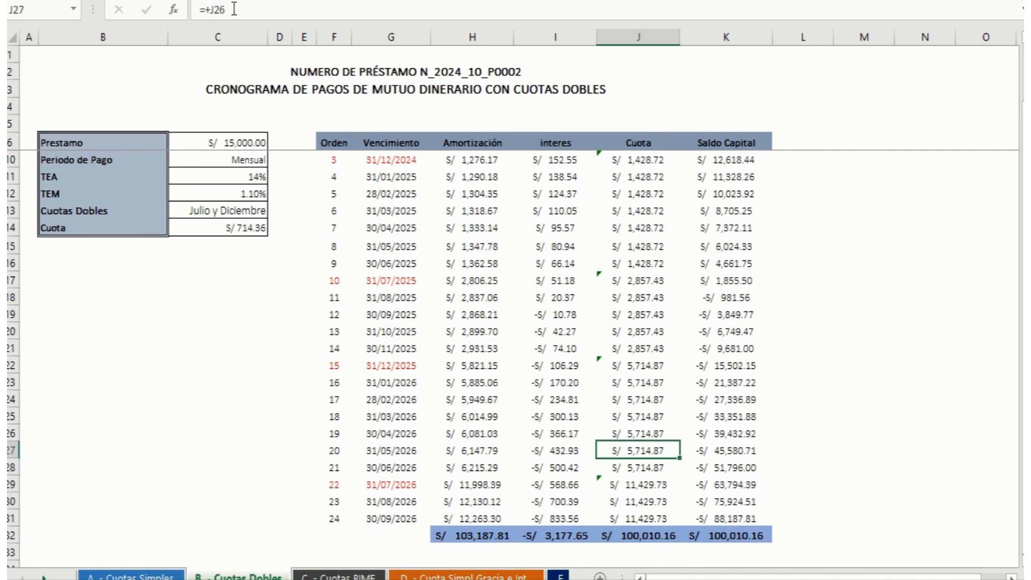
pyautogui.press('Up')
pyautogui.press('Up')
pyautogui.press('Up')
pyautogui.press('Up')
pyautogui.press('Up')
pyautogui.press('Up')
pyautogui.press('Up')
pyautogui.press('Up')
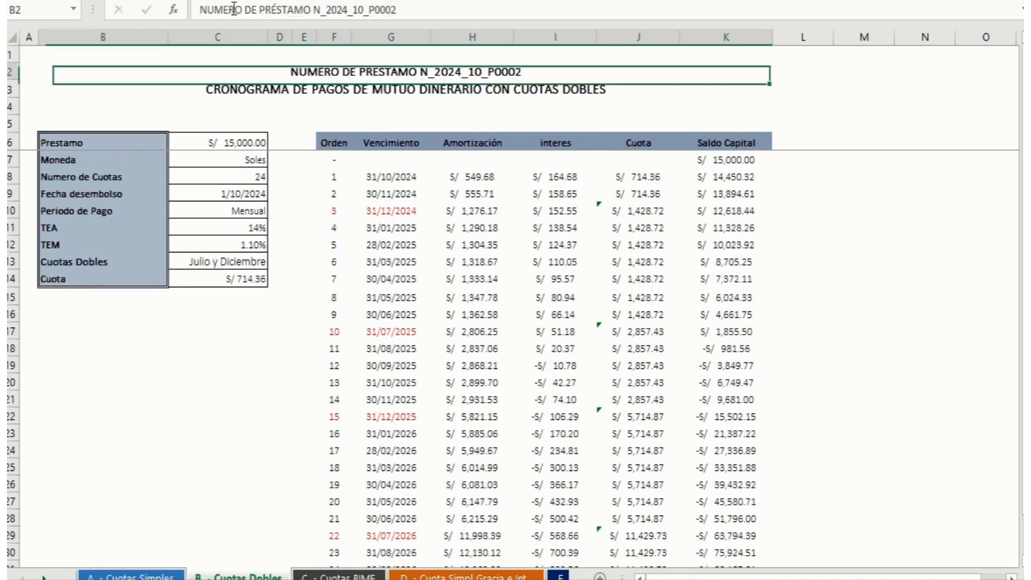
# Step: Check the Cuota formulas around the order 3 double instalment, from J8 to J12
pyautogui.press('Down')
pyautogui.press('Down')
pyautogui.press('Down')
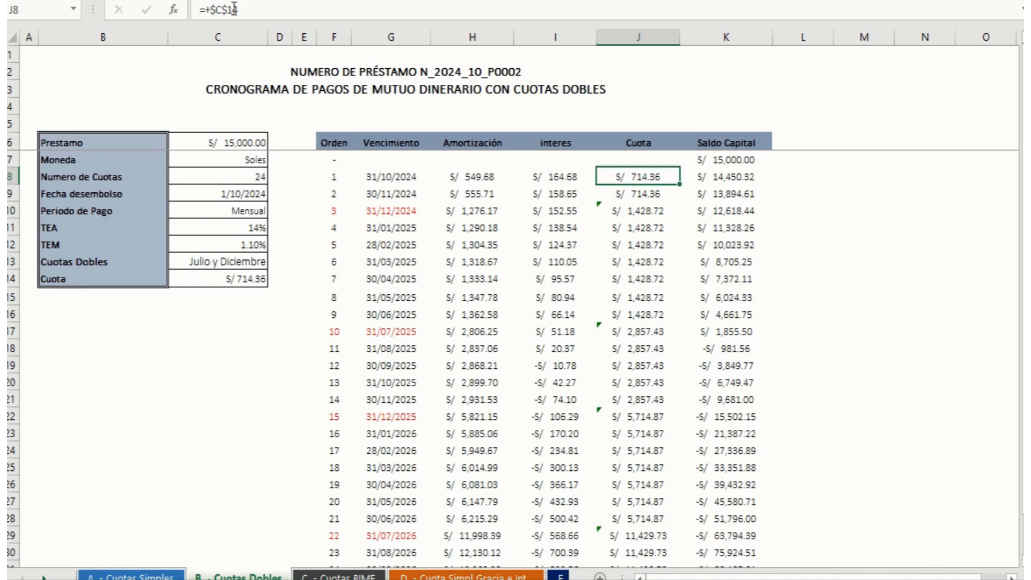
pyautogui.press('Down')
pyautogui.press('Down')
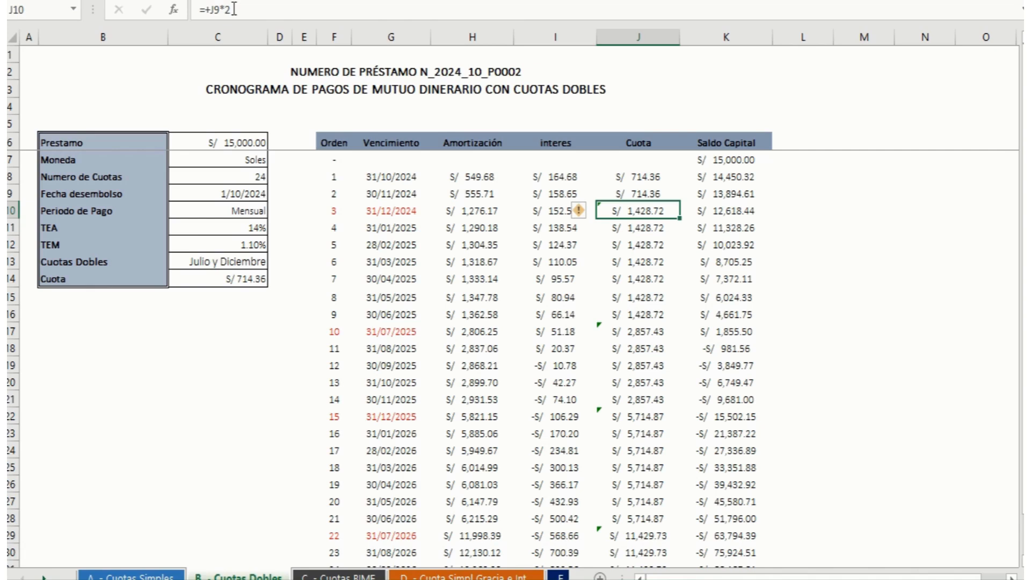
pyautogui.press('Down')
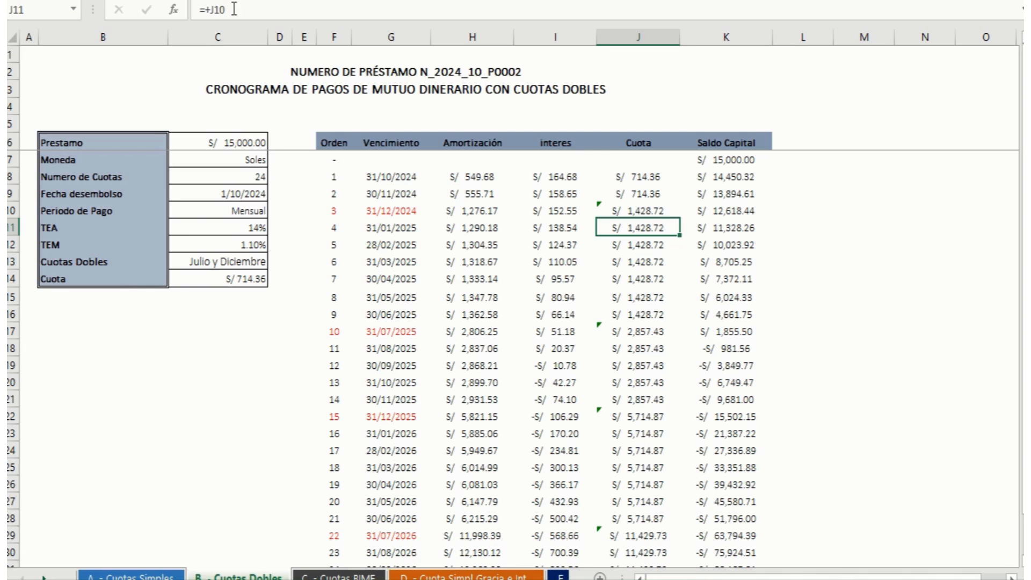
pyautogui.press('Up')
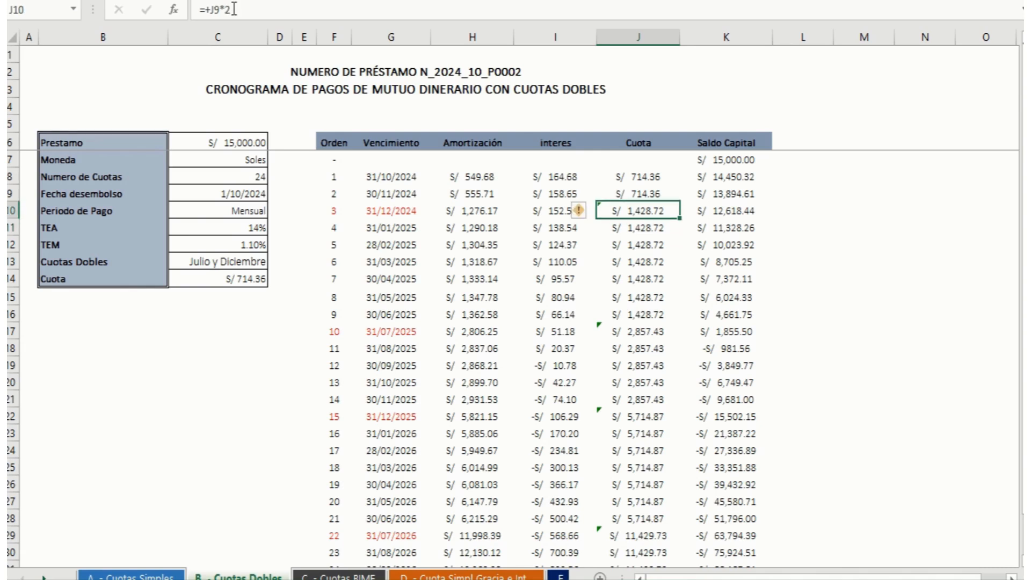
pyautogui.press('Down')
pyautogui.press('Down')
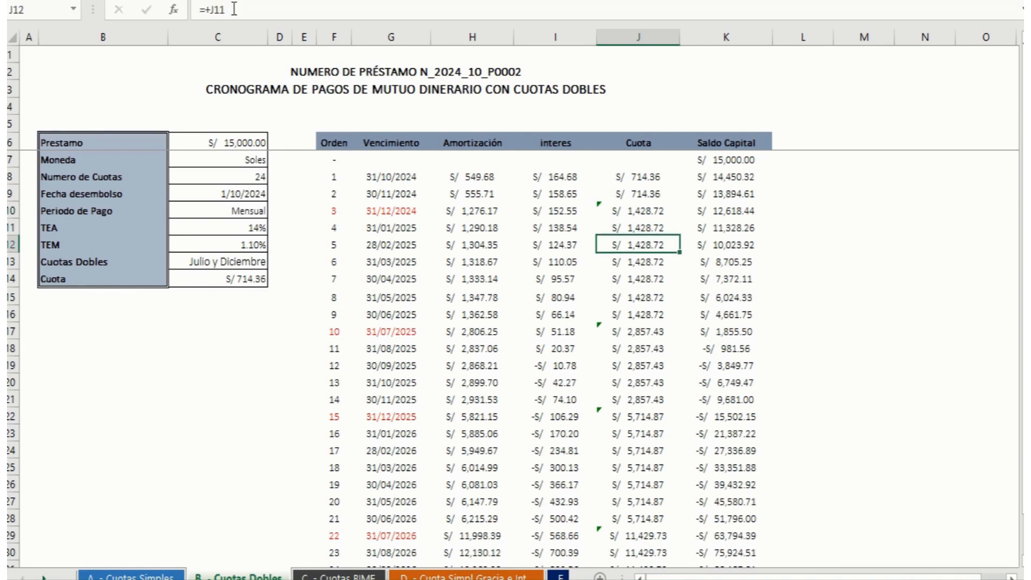
# Step: Return the order 4 Cuota to the single instalment by changing J11 to +J9
pyautogui.press('Up')
pyautogui.write('+')
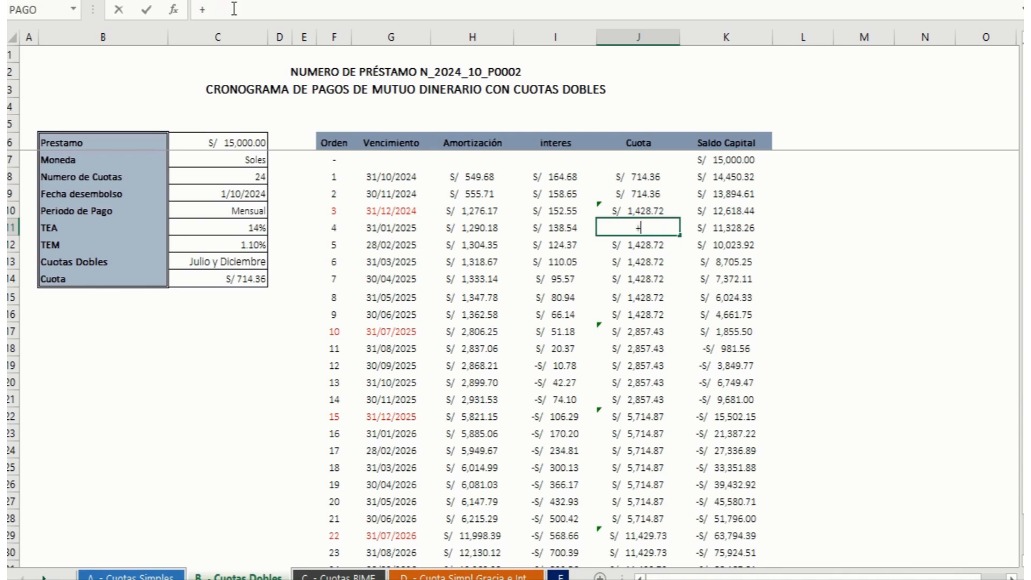
pyautogui.press('Up')
pyautogui.press('Up')
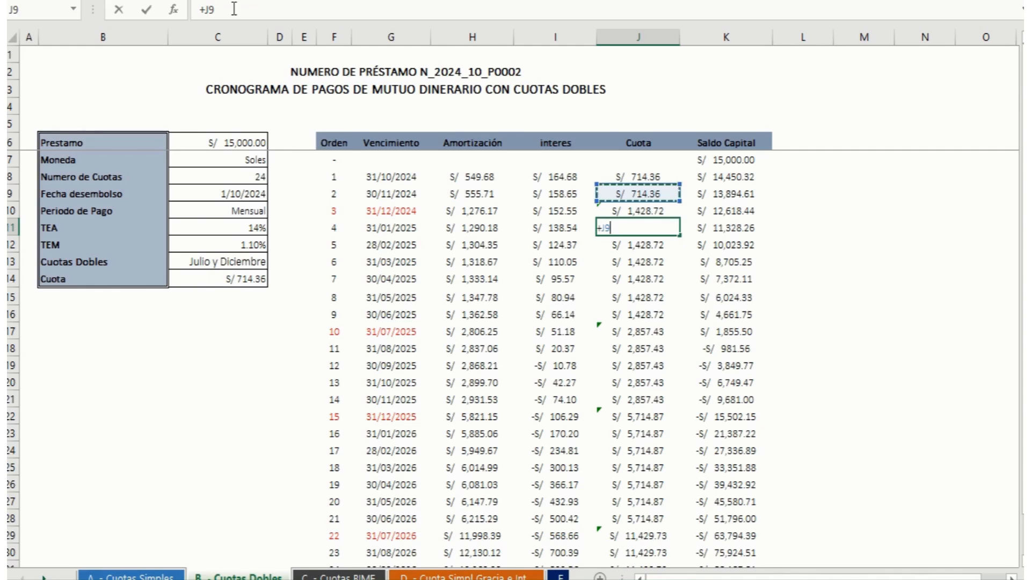
pyautogui.press('Return')
# Step: Return the order 11 Cuota for 31/08/2025 to the single instalment by changing J18 to +J16
pyautogui.press('Down')
pyautogui.press('Down')
pyautogui.press('Down')
pyautogui.press('Down')
pyautogui.press('Down')
pyautogui.press('Down')
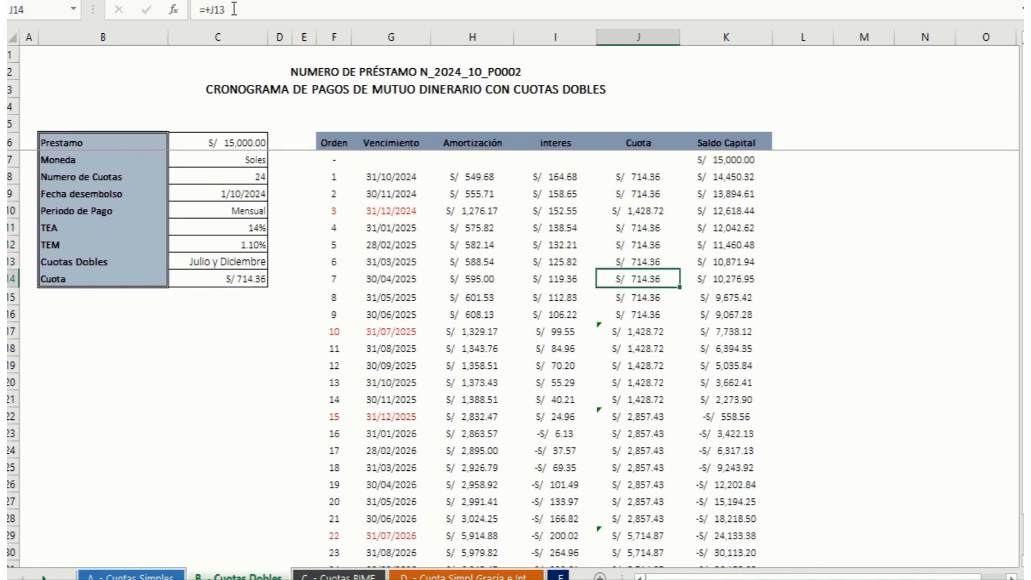
pyautogui.write('+')
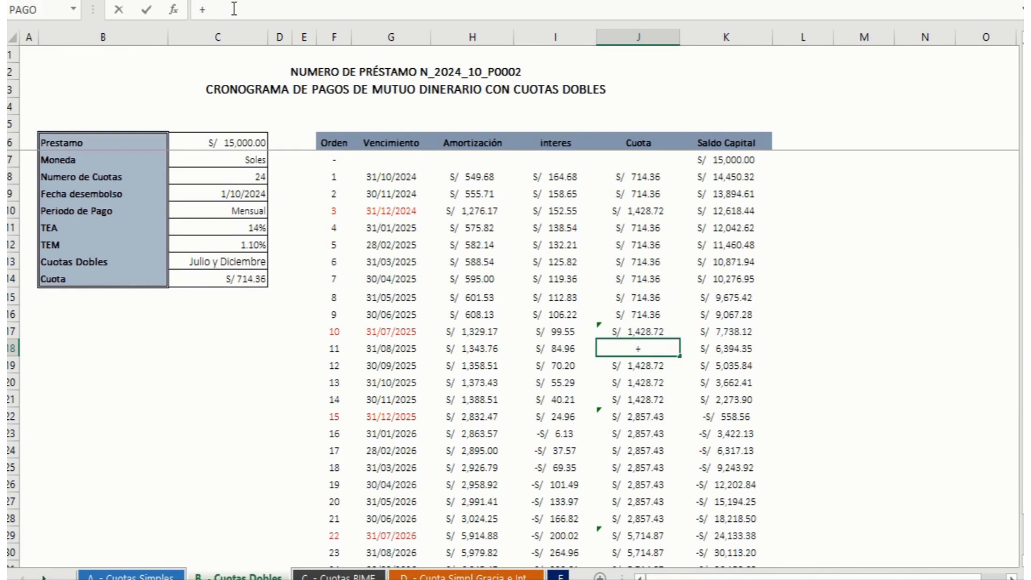
pyautogui.press('Up')
pyautogui.press('Up')
pyautogui.press('Return')
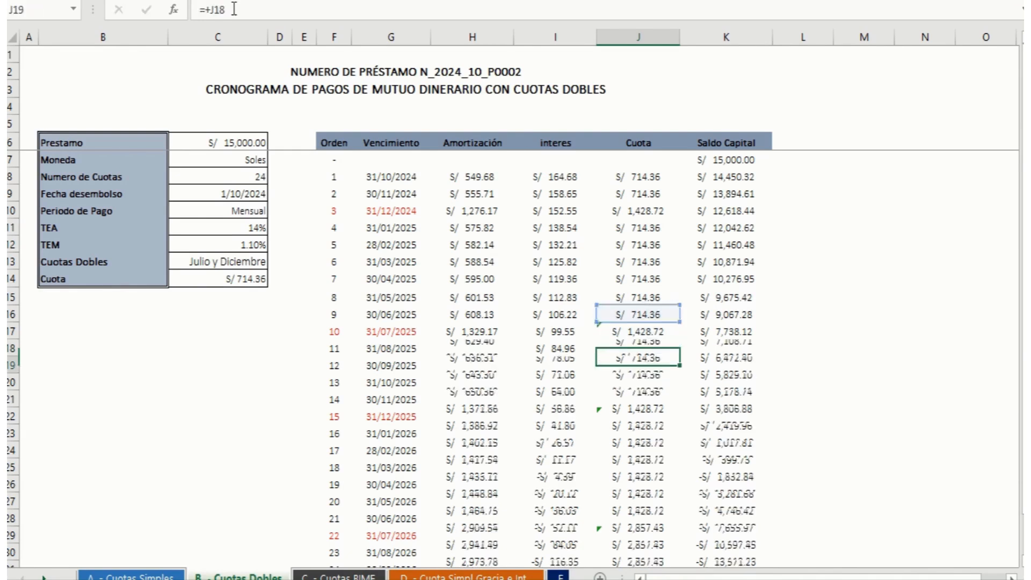
# Step: Return the order 16 Cuota for 31/01/2026 to the single instalment by changing J23 to +J21
pyautogui.press('Down')
pyautogui.press('Down')
pyautogui.press('Down')
pyautogui.press('Down')
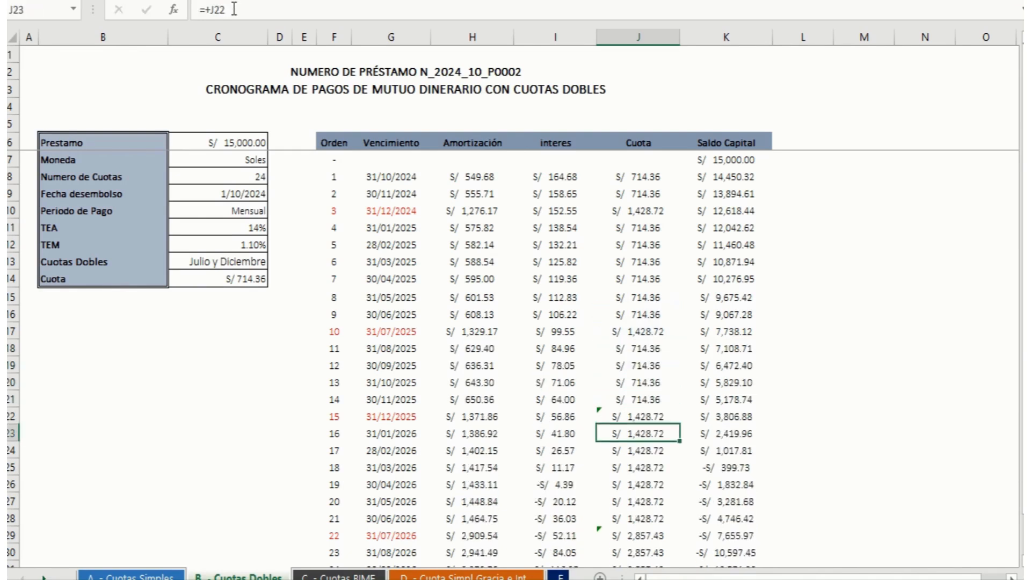
pyautogui.write('+')
pyautogui.press('Up')
pyautogui.press('Up')
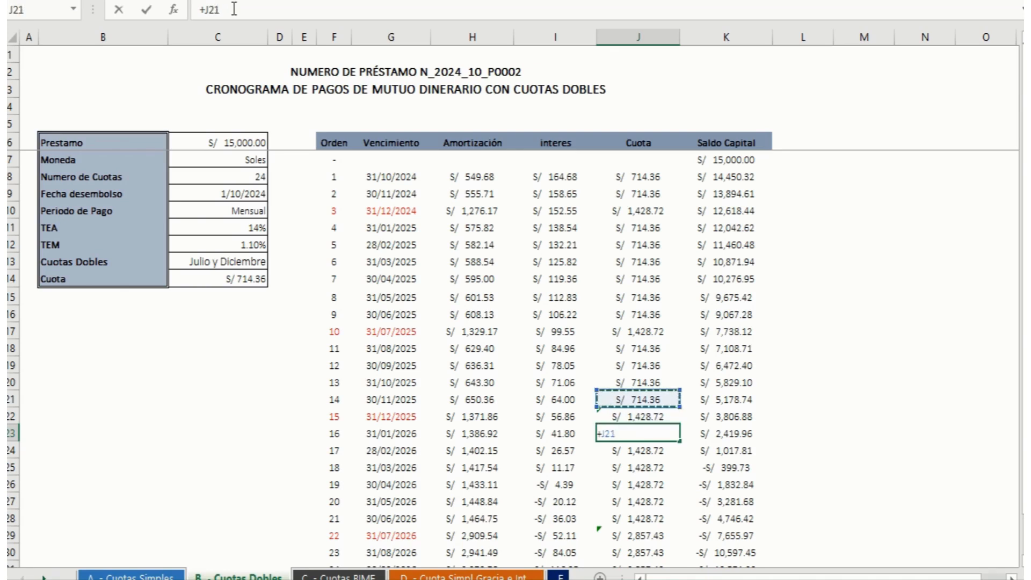
pyautogui.press('Return')
# Step: Return the order 23 Cuota for 31/08/2026 to the single instalment by changing J30 to +J28
pyautogui.press('Down')
pyautogui.press('Down')
pyautogui.press('Down')
pyautogui.press('Down')
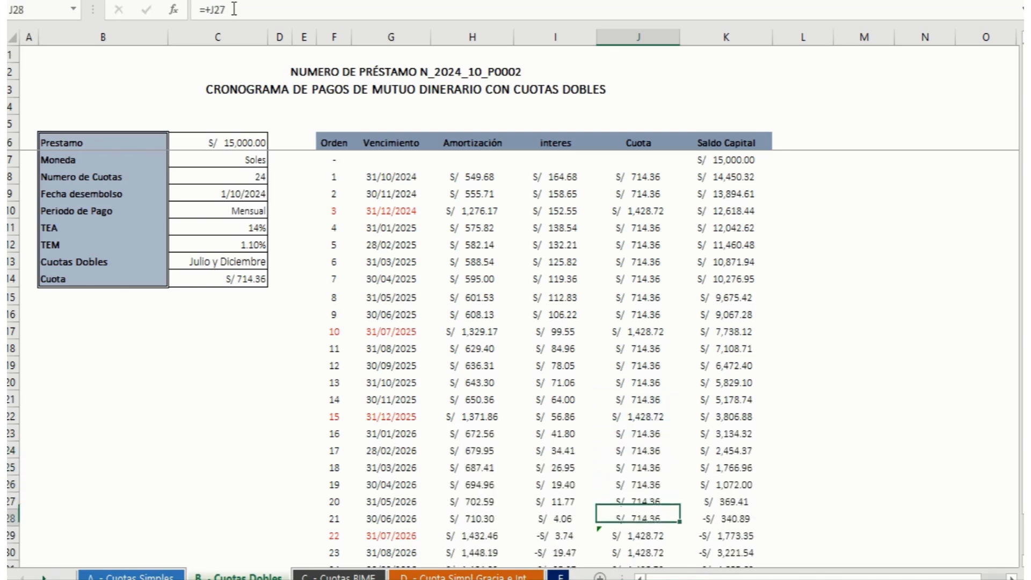
pyautogui.press('Down')
pyautogui.press('Down')
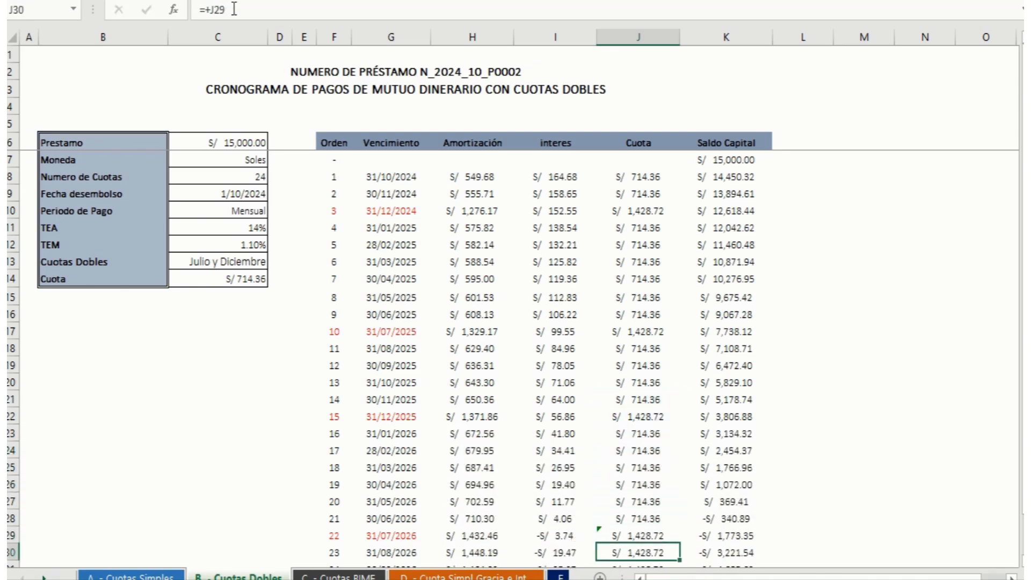
pyautogui.write('+')
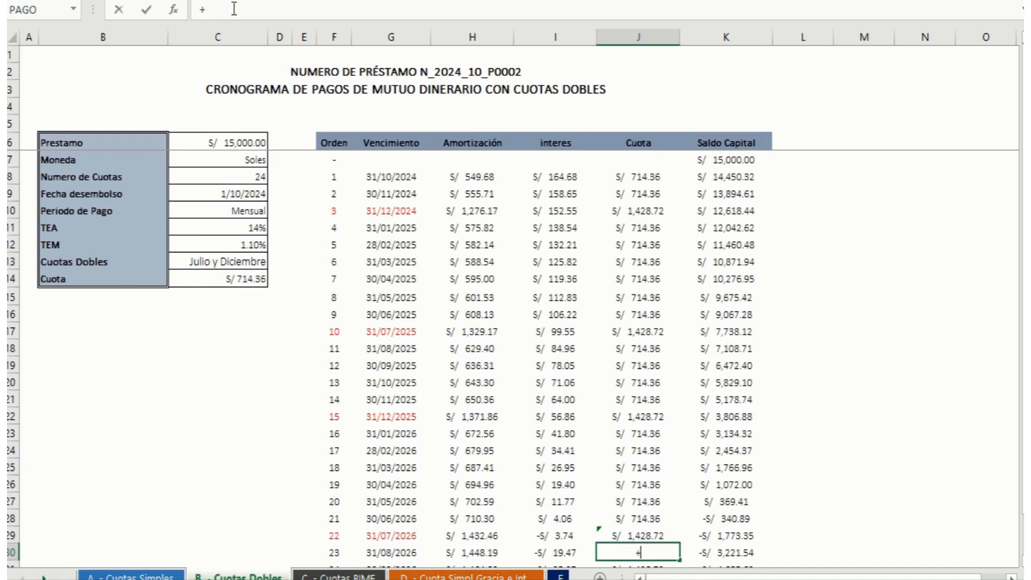
pyautogui.press('Up')
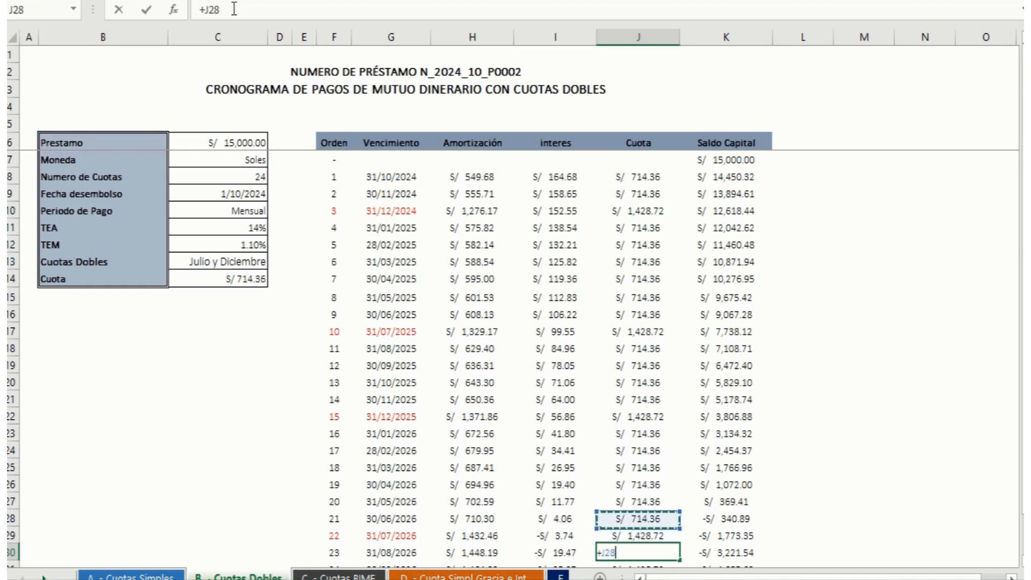
pyautogui.press('Return')
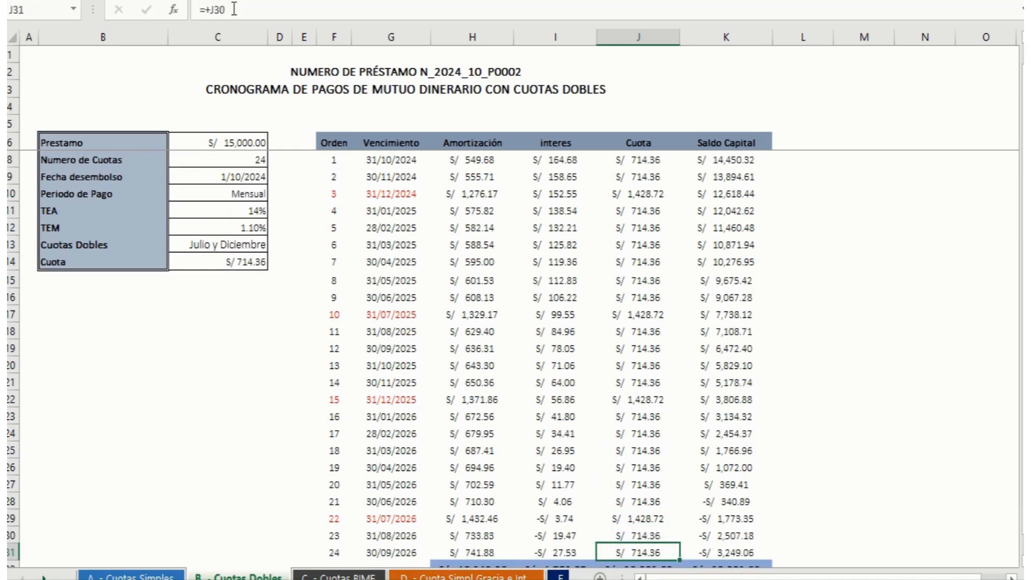
# Step: Review the corrected Cuota column, the final Saldo Capital in K31 and the totals row
pyautogui.press('Up')
pyautogui.press('Up')
pyautogui.press('Up')
pyautogui.press('Up')
pyautogui.press('Up')
pyautogui.press('Up')
pyautogui.press('Up')
pyautogui.press('Up')
pyautogui.press('Up')
pyautogui.press('Up')
pyautogui.press('Up')
pyautogui.press('Up')
pyautogui.press('Up')
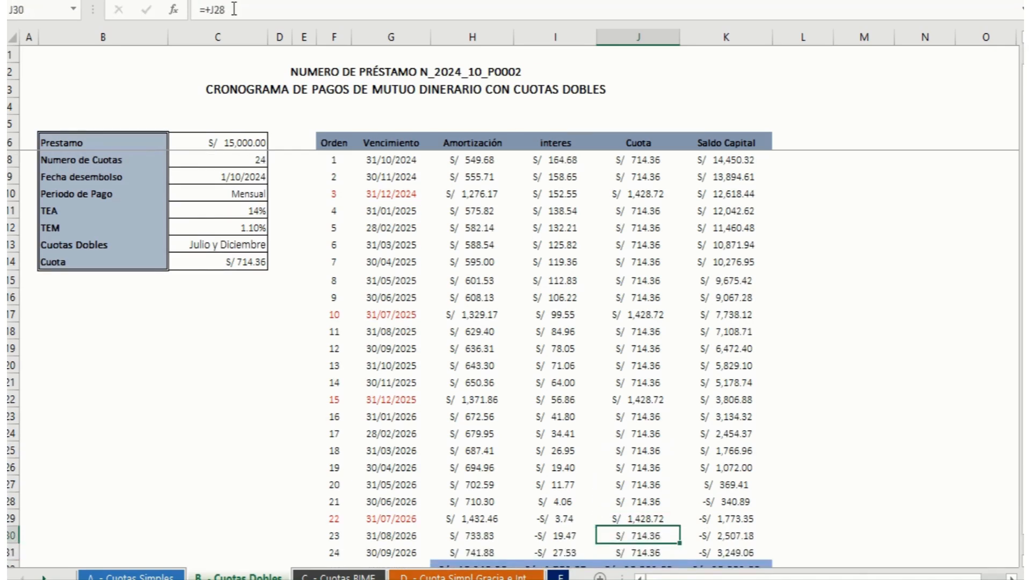
pyautogui.press('Up')
pyautogui.press('Up')
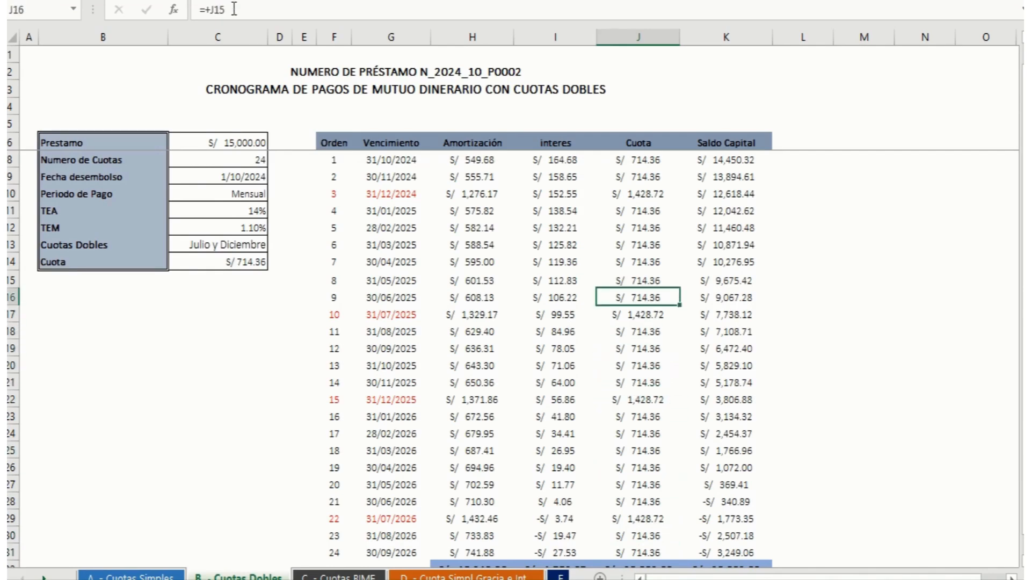
pyautogui.press('Down')
pyautogui.press('Down')
pyautogui.press('Down')
pyautogui.press('Down')
pyautogui.press('Down')
pyautogui.press('Down')
pyautogui.press('Down')
pyautogui.press('Down')
pyautogui.press('Down')
pyautogui.press('Down')
pyautogui.press('Down')
pyautogui.press('Down')
pyautogui.press('Down')
pyautogui.press('Down')
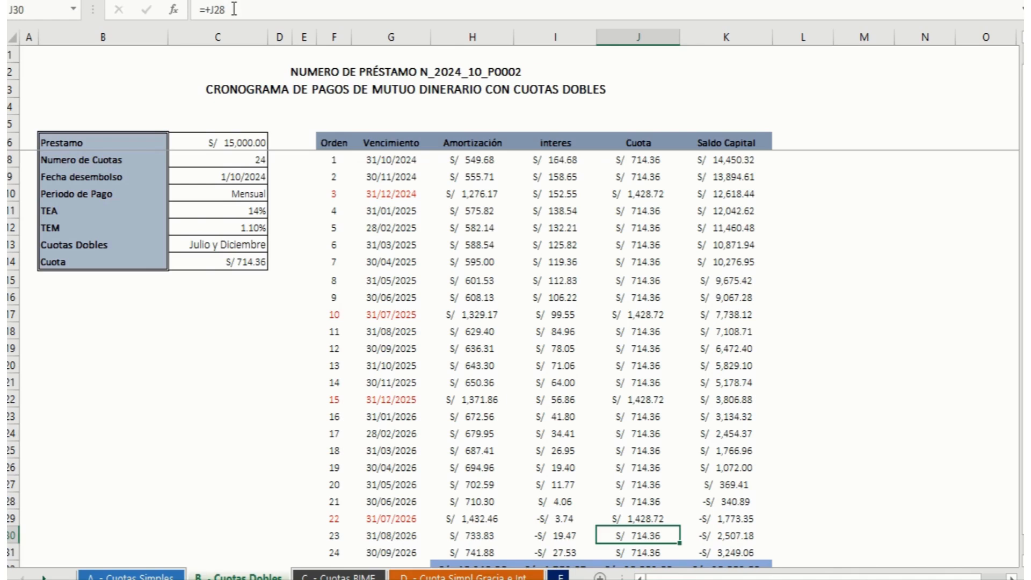
pyautogui.press('Down')
pyautogui.press('Right')
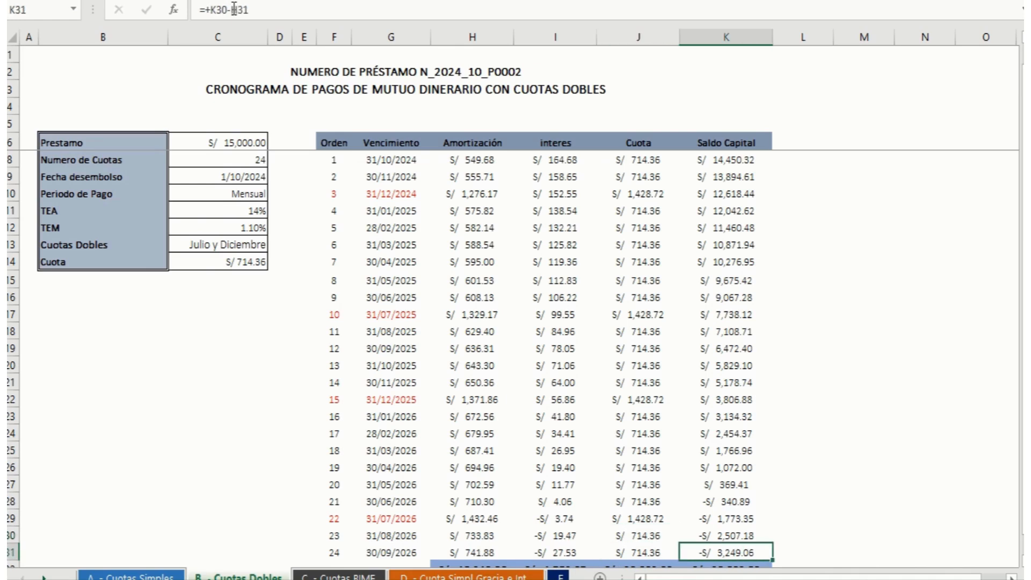
pyautogui.press('Left')
pyautogui.press('Left')
pyautogui.press('Down')
pyautogui.press('Down')
pyautogui.press('Down')
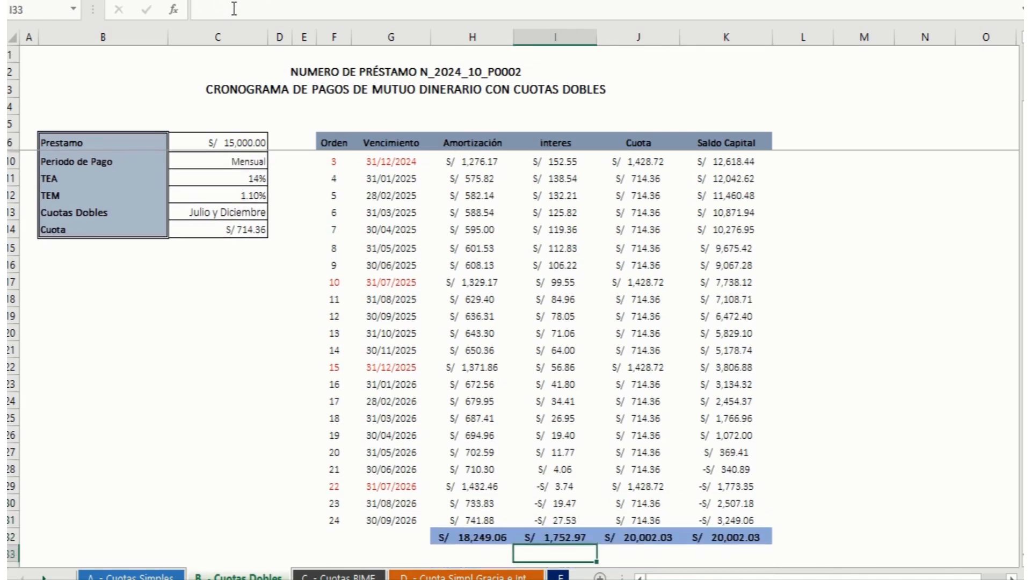
# Step: Add a check below the Cuota total in J33 that sums the Amortización and interes totals with +H32+I32
pyautogui.press('Up')
pyautogui.press('Right')
pyautogui.write('+')
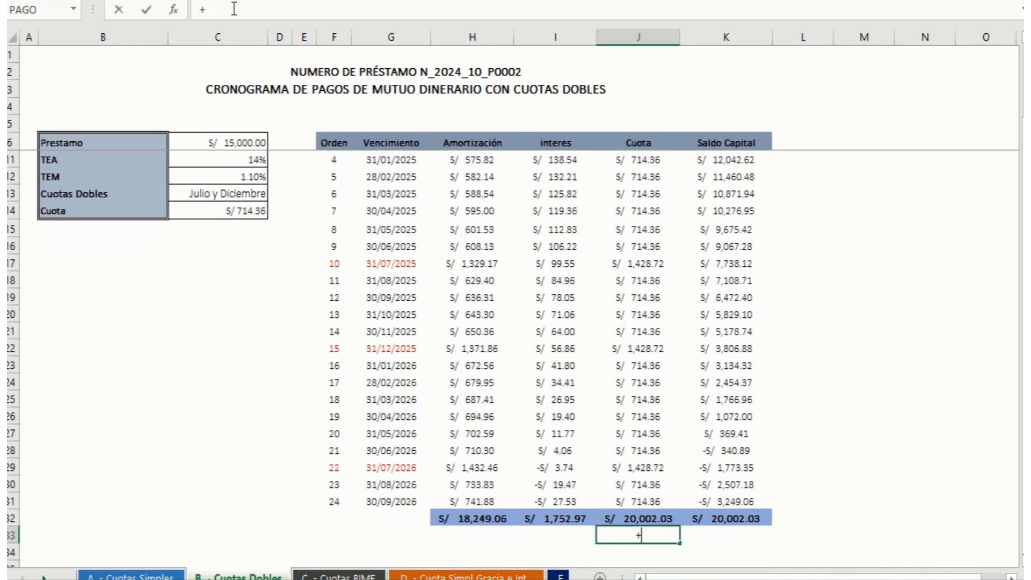
pyautogui.press('Left')
pyautogui.press('Left')
pyautogui.press('Up')
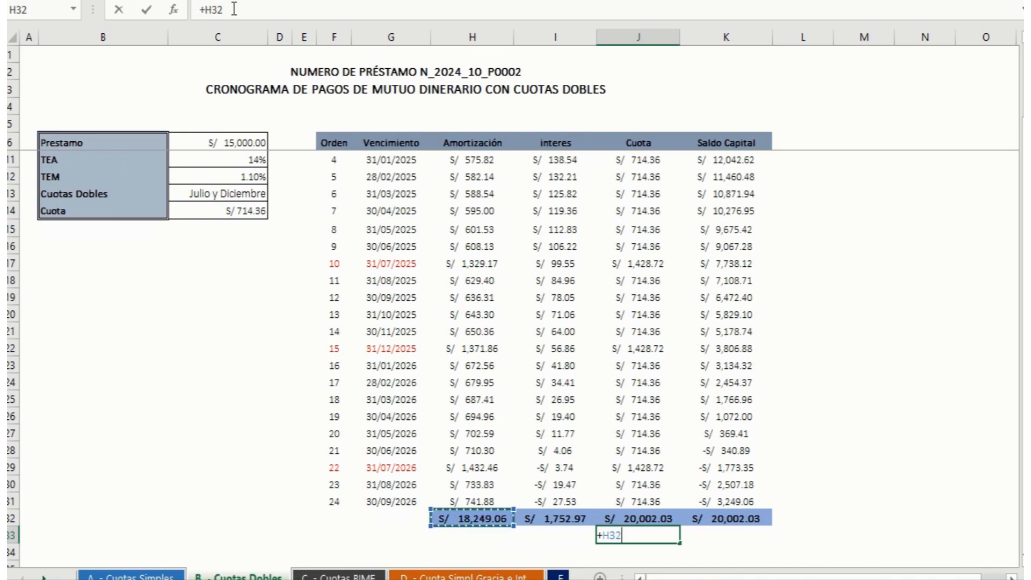
pyautogui.write('+')
pyautogui.press('Left')
pyautogui.press('Up')
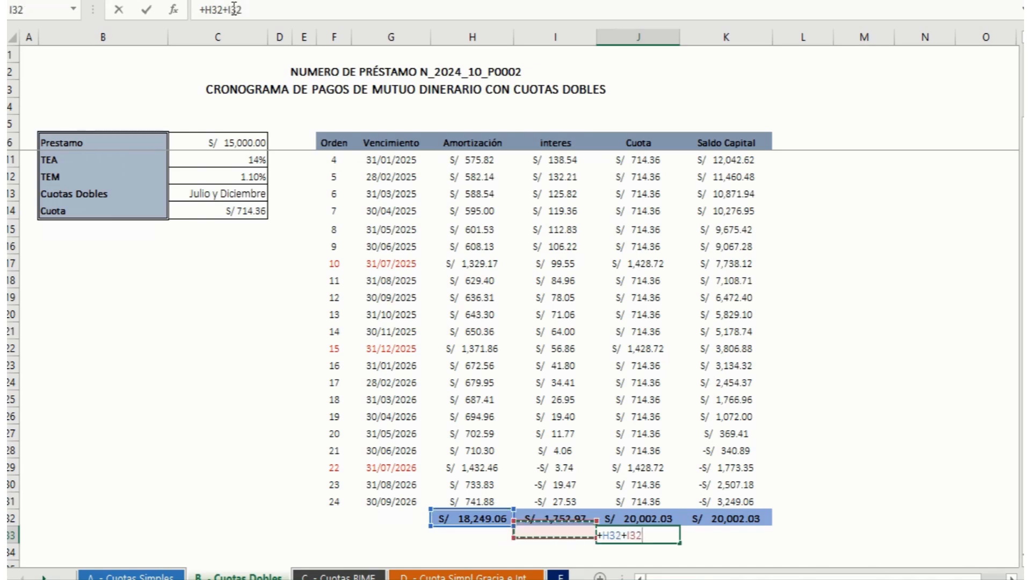
pyautogui.press('Return')
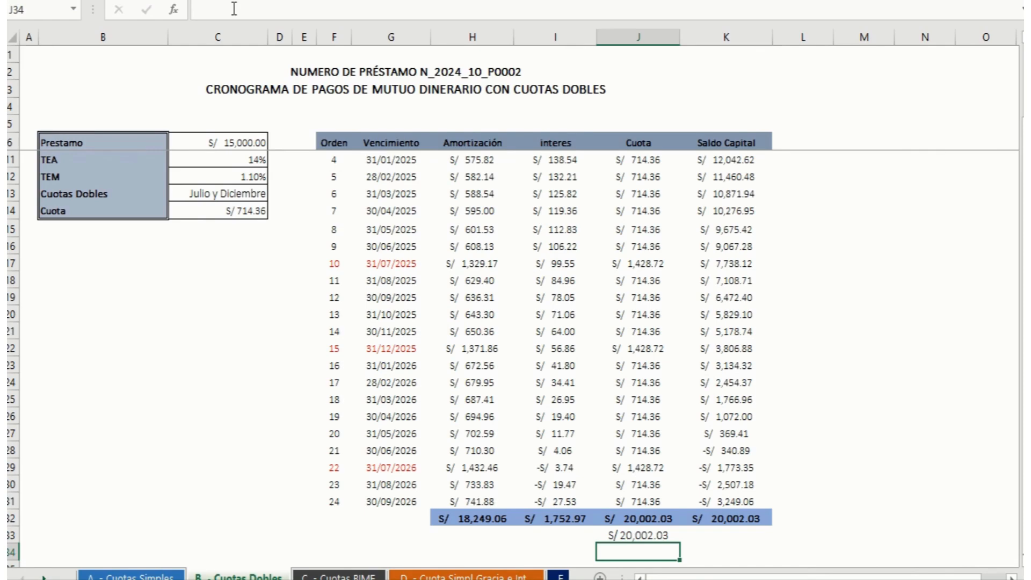
# Step: Examine the Cuota total in J32 and the interes and Saldo Capital formulas in the last rows of the schedule
pyautogui.press('Up')
pyautogui.press('Up')
pyautogui.press('Up')
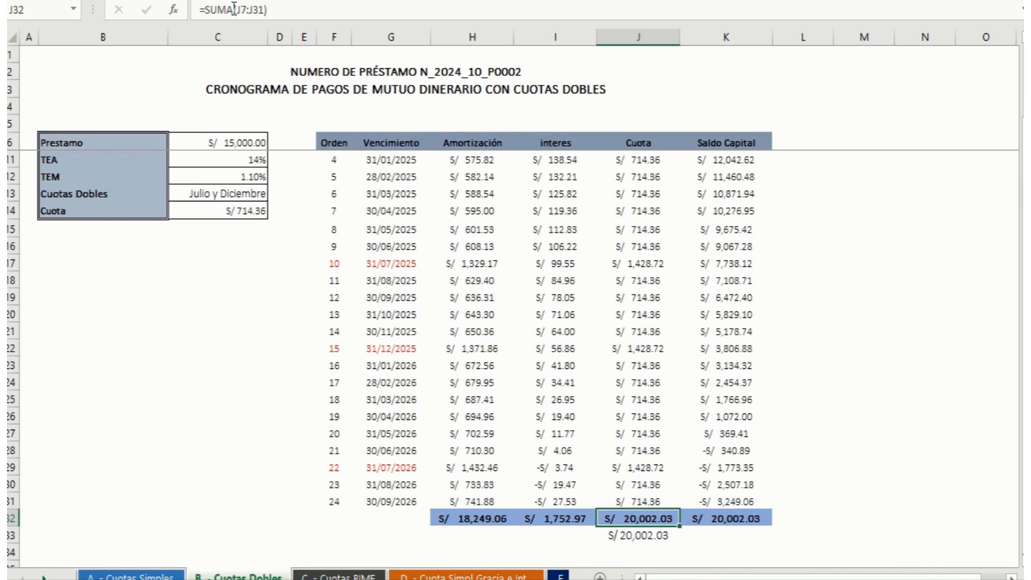
pyautogui.press('Left')
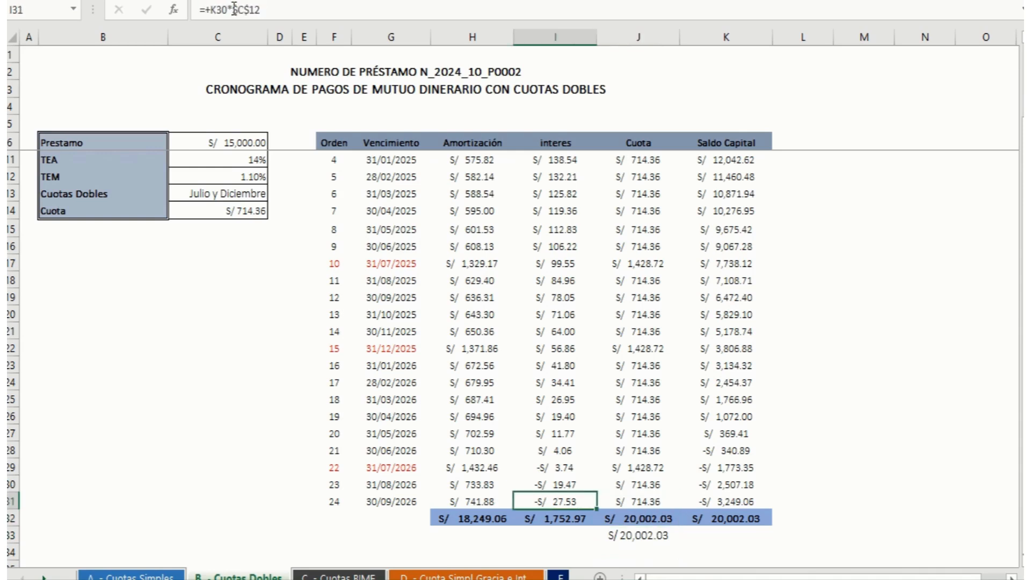
pyautogui.press('Up')
pyautogui.press('Up')
pyautogui.press('Down')
pyautogui.press('Down')
pyautogui.press('Up')
pyautogui.press('Up')
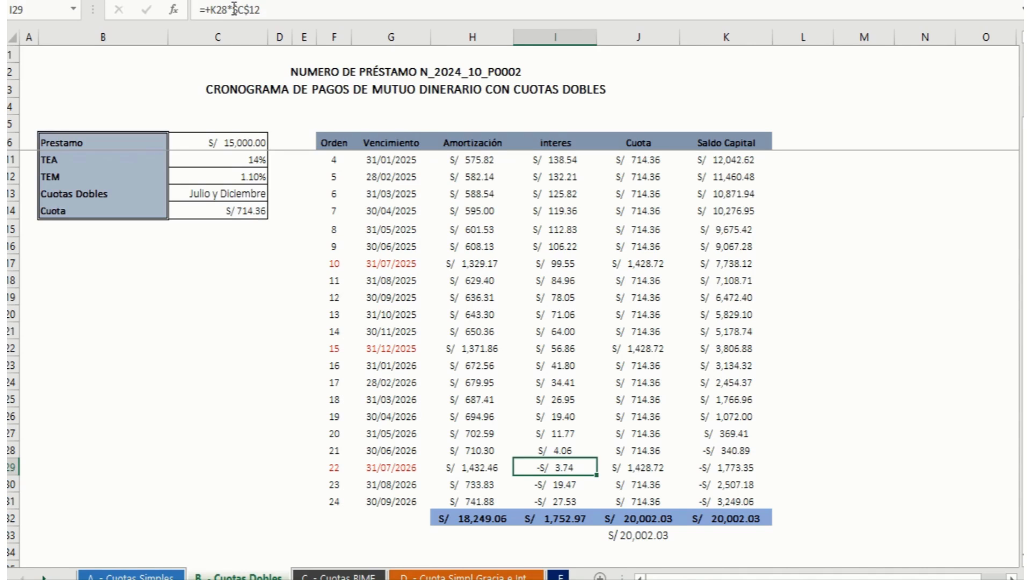
pyautogui.press('Right')
pyautogui.press('Right')
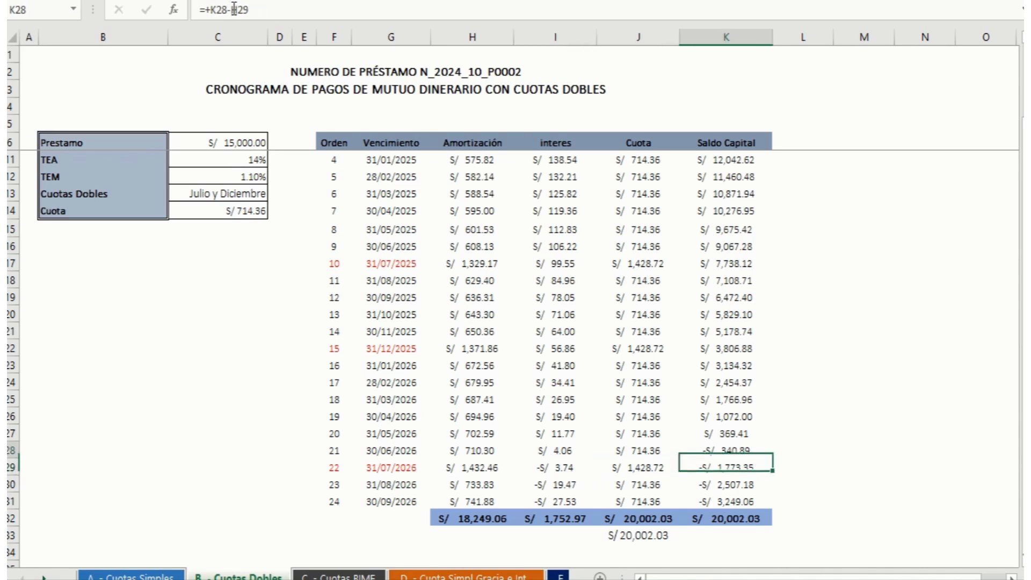
pyautogui.press('Up')
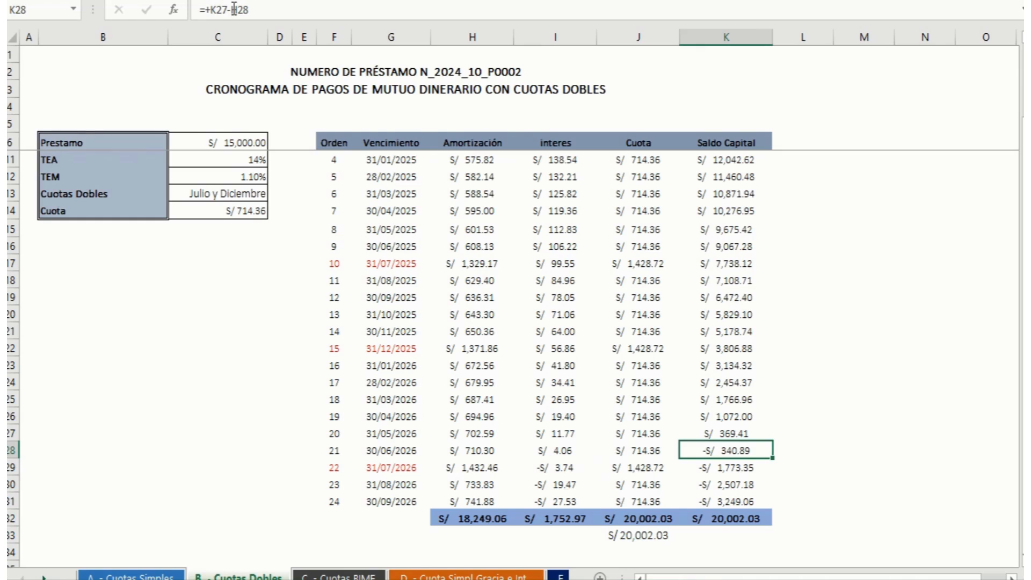
pyautogui.press('Left')
pyautogui.press('Left')
pyautogui.press('Up')
pyautogui.press('Up')
pyautogui.press('Up')
pyautogui.press('Up')
pyautogui.press('Up')
pyautogui.press('Up')
pyautogui.press('Up')
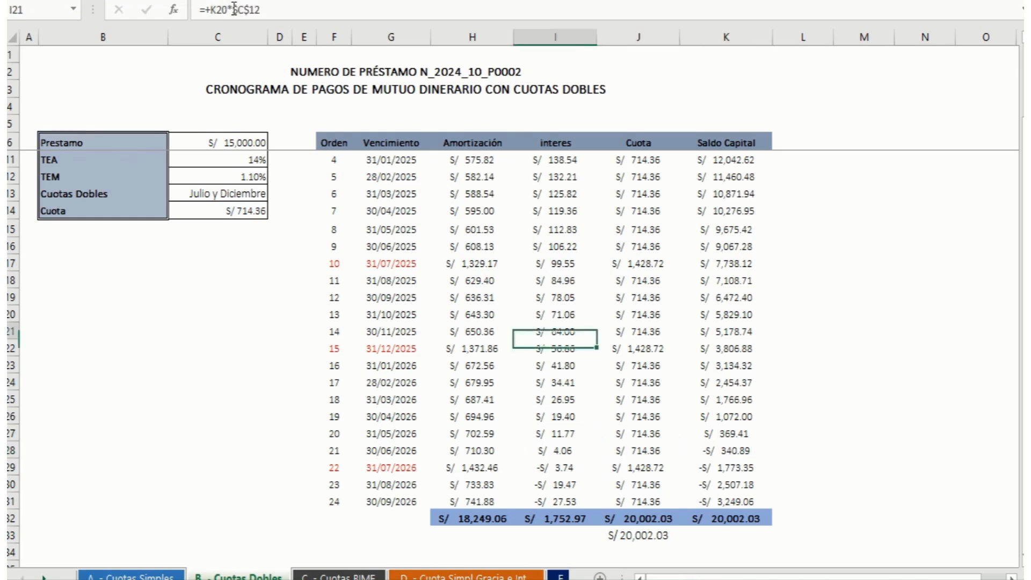
# Step: Examine the interes formulas of the first instalments and the loan terms from Periodo de Pago down to Cuota
pyautogui.press('Up')
pyautogui.press('Up')
pyautogui.press('Up')
pyautogui.press('Up')
pyautogui.press('Up')
pyautogui.press('Up')
pyautogui.press('Up')
pyautogui.press('Up')
pyautogui.press('Up')
pyautogui.press('Up')
pyautogui.press('Up')
pyautogui.press('Up')
pyautogui.press('Up')
pyautogui.press('Up')
pyautogui.press('Up')
pyautogui.press('Up')
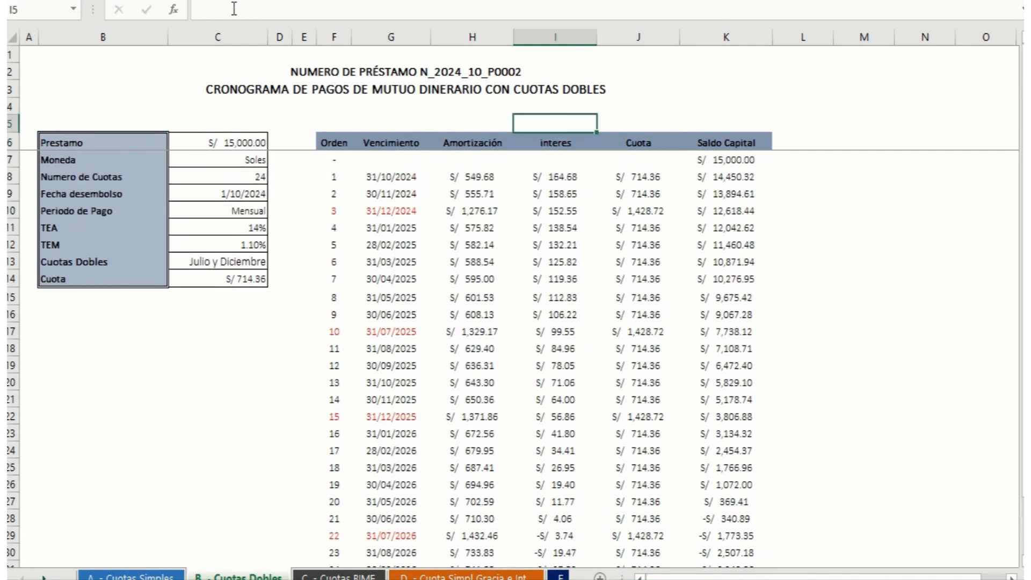
pyautogui.press('Down')
pyautogui.press('Down')
pyautogui.press('Down')
pyautogui.press('Down')
pyautogui.press('Down')
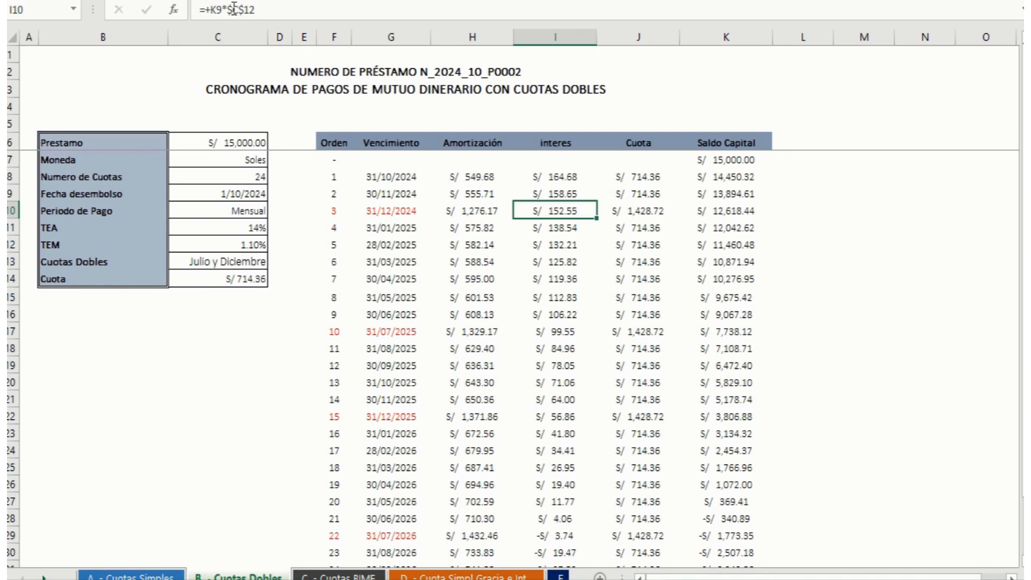
pyautogui.press('Left')
pyautogui.press('Left')
pyautogui.press('Left')
pyautogui.press('Left')
pyautogui.press('Left')
pyautogui.press('Left')
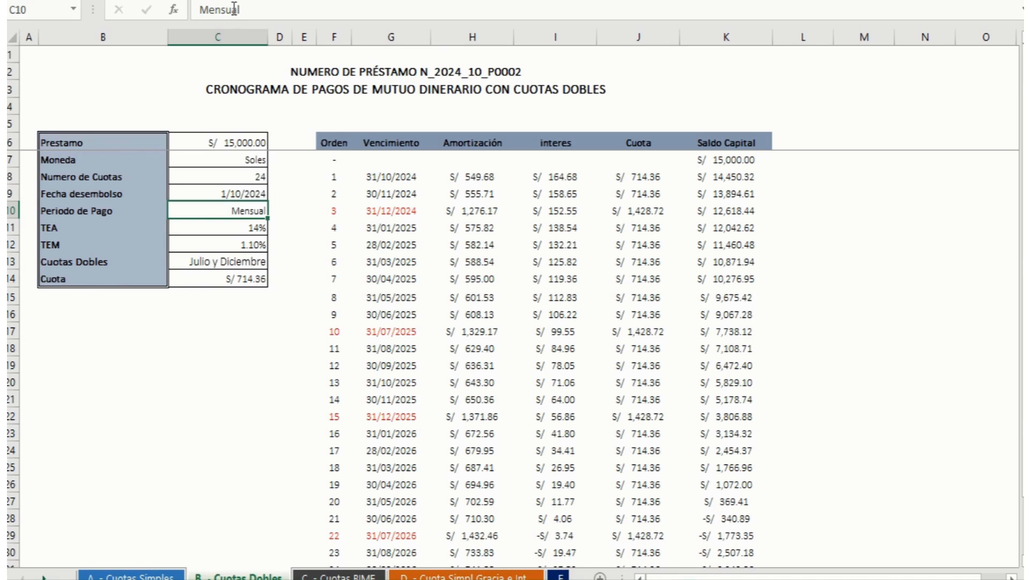
pyautogui.press('Down')
pyautogui.press('Down')
pyautogui.press('Down')
pyautogui.press('Down')
pyautogui.press('Down')
pyautogui.press('Down')
pyautogui.press('Down')
pyautogui.press('Down')
pyautogui.press('Down')
pyautogui.press('Down')
pyautogui.press('Down')
pyautogui.press('Down')
pyautogui.press('Down')
pyautogui.press('Down')
pyautogui.press('Down')
pyautogui.press('Down')
pyautogui.press('Down')
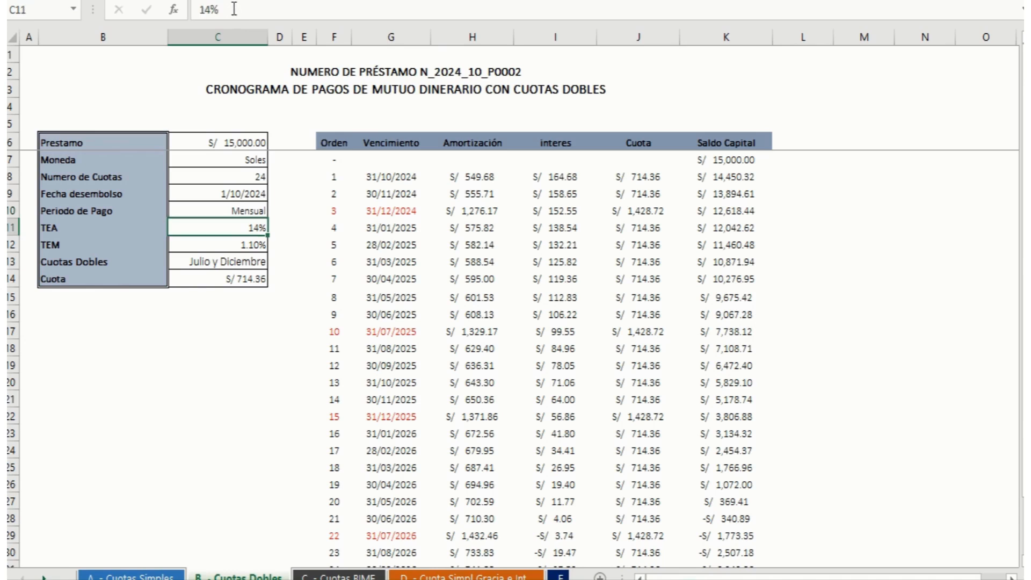
pyautogui.press('Down')
pyautogui.press('Down')
pyautogui.press('Down')
pyautogui.press('Down')
pyautogui.press('Down')
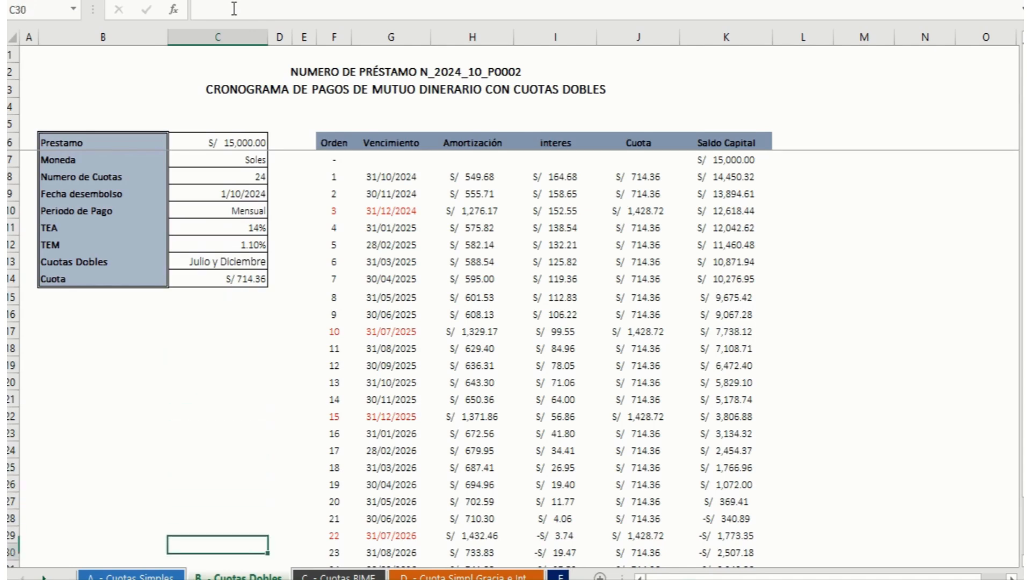
# Step: Check the formula of the final Saldo Capital in K31 for order 24
pyautogui.press('Right')
pyautogui.press('Right')
pyautogui.press('Up')
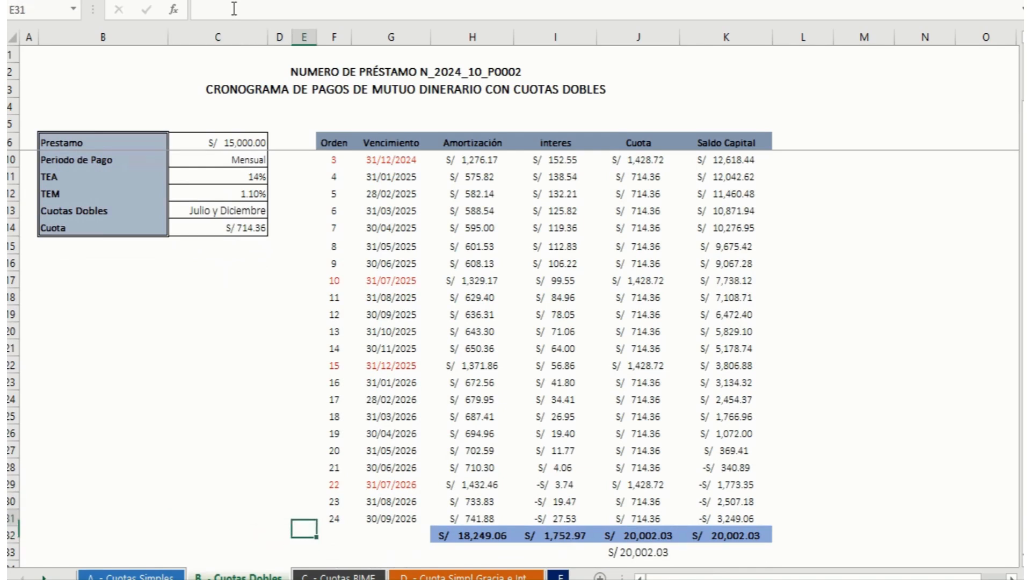
pyautogui.press('Right')
pyautogui.press('Right')
pyautogui.press('Right')
pyautogui.press('Right')
pyautogui.press('Right')
pyautogui.press('Right')
pyautogui.press('Right')
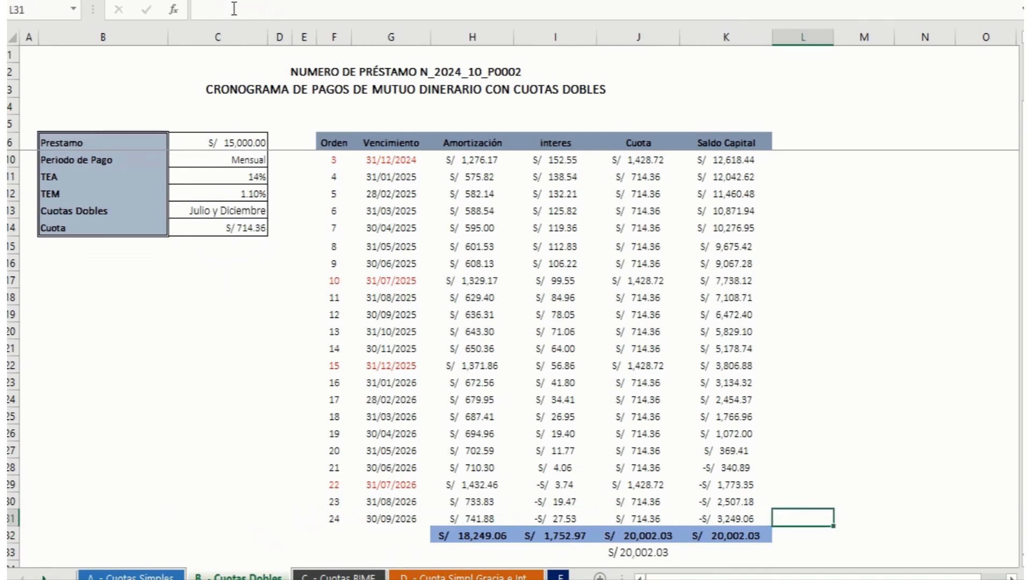
pyautogui.press('Left')
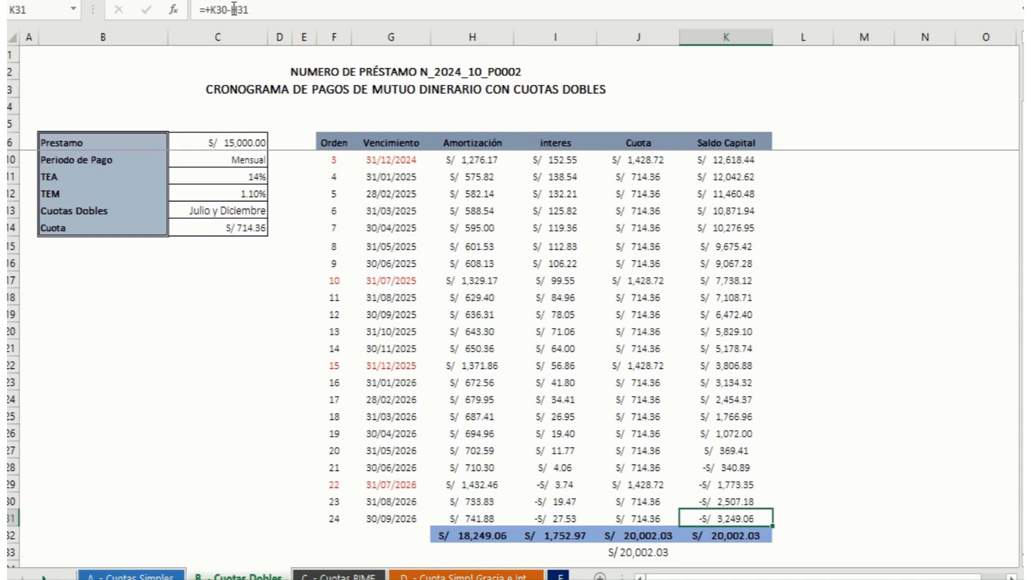
# Step: Inspect the PAGO formula behind the Cuota value in C14 of the loan data table
pyautogui.press('Left')
pyautogui.press('Left')
pyautogui.press('Left')
pyautogui.press('Left')
pyautogui.press('Left')
pyautogui.press('Left')
pyautogui.press('Up')
pyautogui.press('Up')
pyautogui.press('Up')
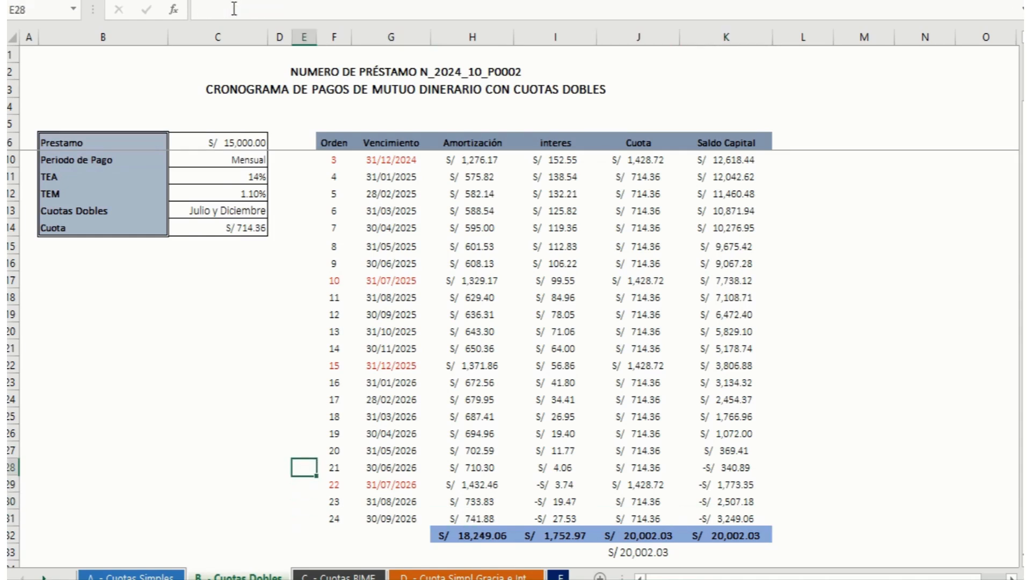
pyautogui.press('Up')
pyautogui.press('Up')
pyautogui.press('Up')
pyautogui.press('Up')
pyautogui.press('Up')
pyautogui.press('Up')
pyautogui.press('Up')
pyautogui.press('Up')
pyautogui.press('Up')
pyautogui.press('Up')
pyautogui.press('Up')
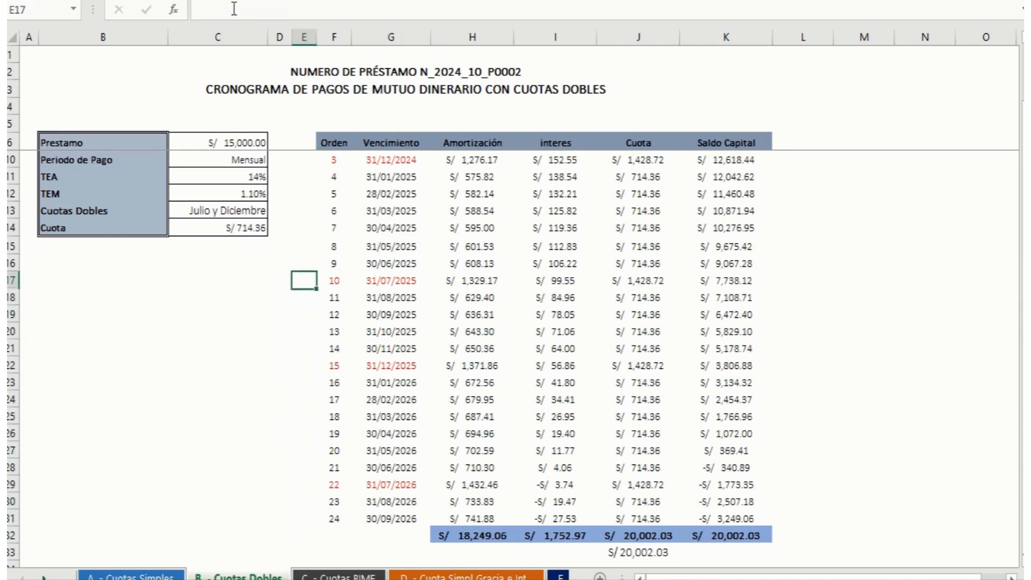
pyautogui.press('Up')
pyautogui.press('Up')
pyautogui.press('Up')
pyautogui.press('Up')
pyautogui.press('Left')
pyautogui.press('Down')
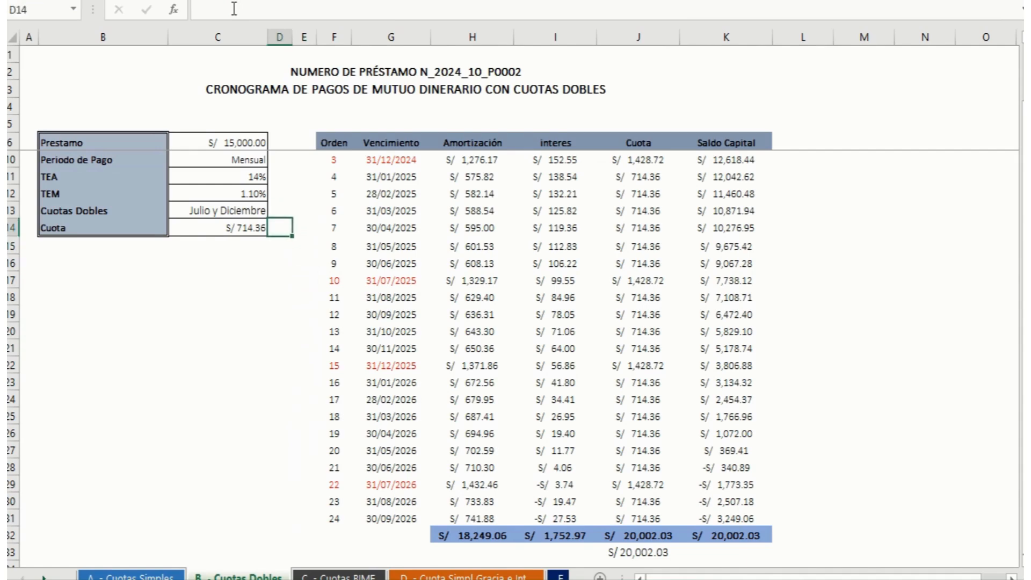
pyautogui.press('Left')
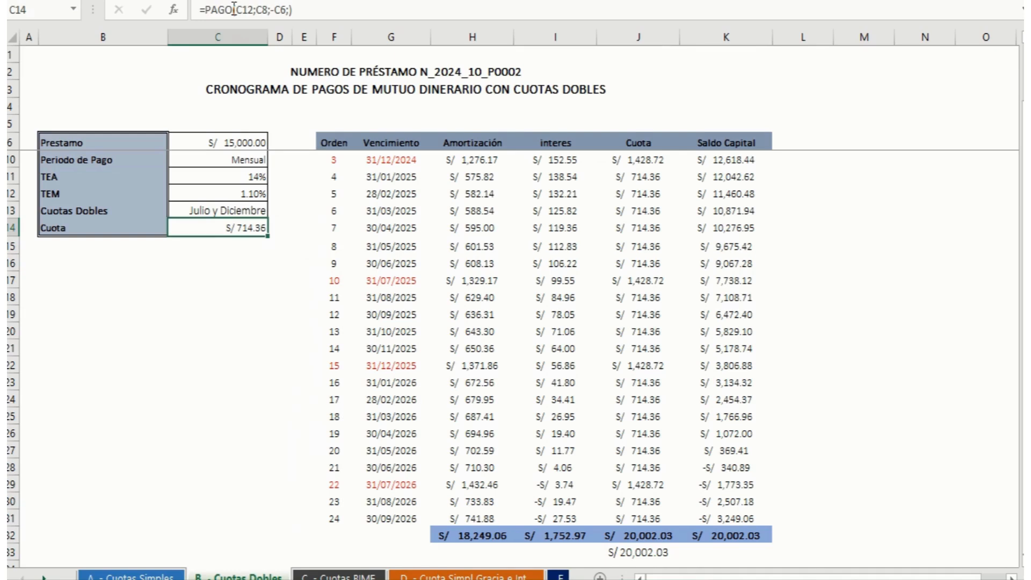
# Step: Review the Cuota column up to the first instalment, its interes formula in I8 and the Numero de Cuotas
pyautogui.press('Right')
pyautogui.press('Right')
pyautogui.press('Right')
pyautogui.press('Right')
pyautogui.press('Right')
pyautogui.press('Right')
pyautogui.press('Right')
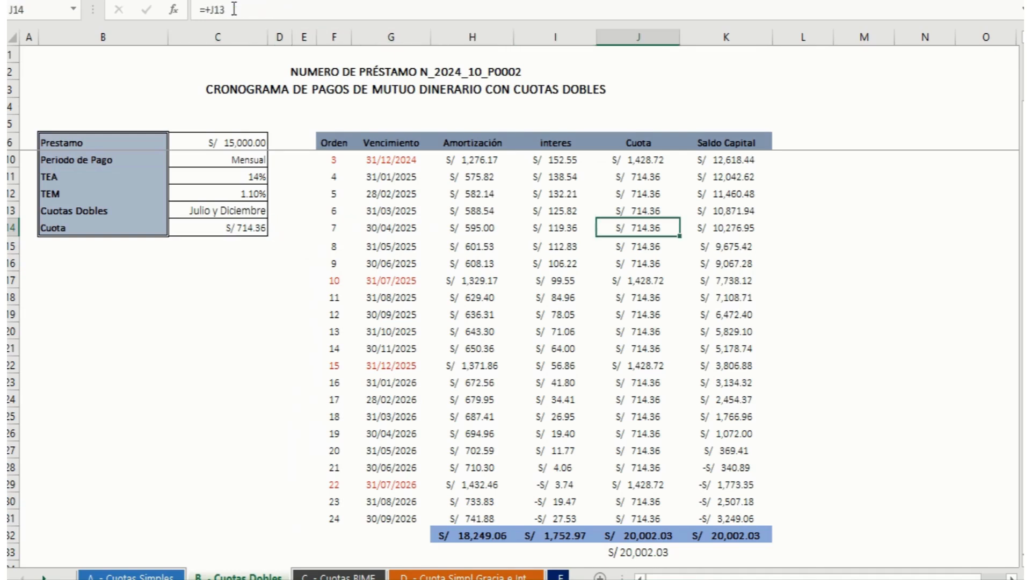
pyautogui.press('Up')
pyautogui.press('Up')
pyautogui.press('Up')
pyautogui.press('Up')
pyautogui.press('Up')
pyautogui.press('Up')
pyautogui.press('Up')
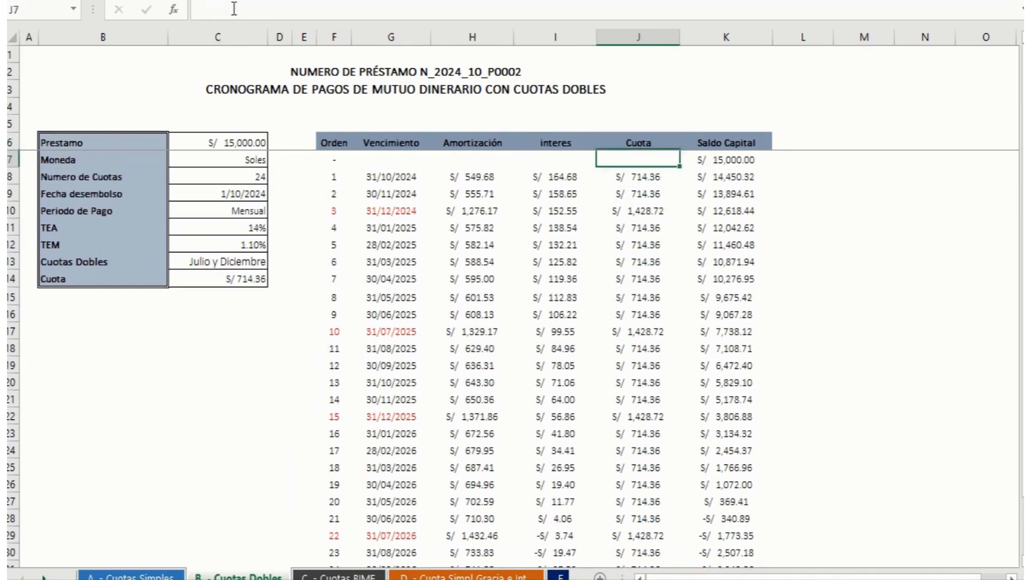
pyautogui.press('Down')
pyautogui.press('Left')
pyautogui.press('Left')
pyautogui.press('Left')
pyautogui.press('Left')
pyautogui.press('Left')
pyautogui.press('Left')
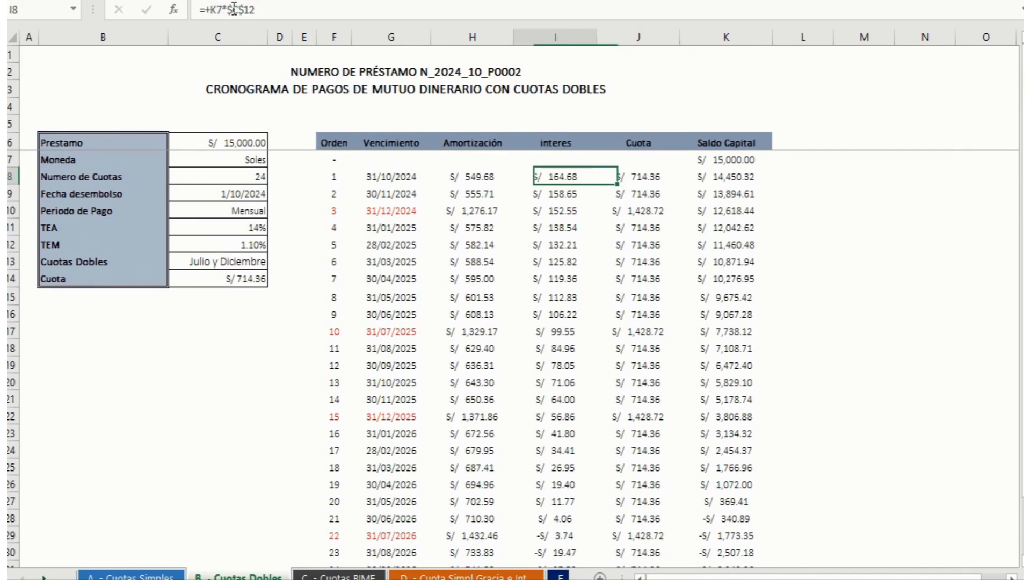
pyautogui.press('Left')
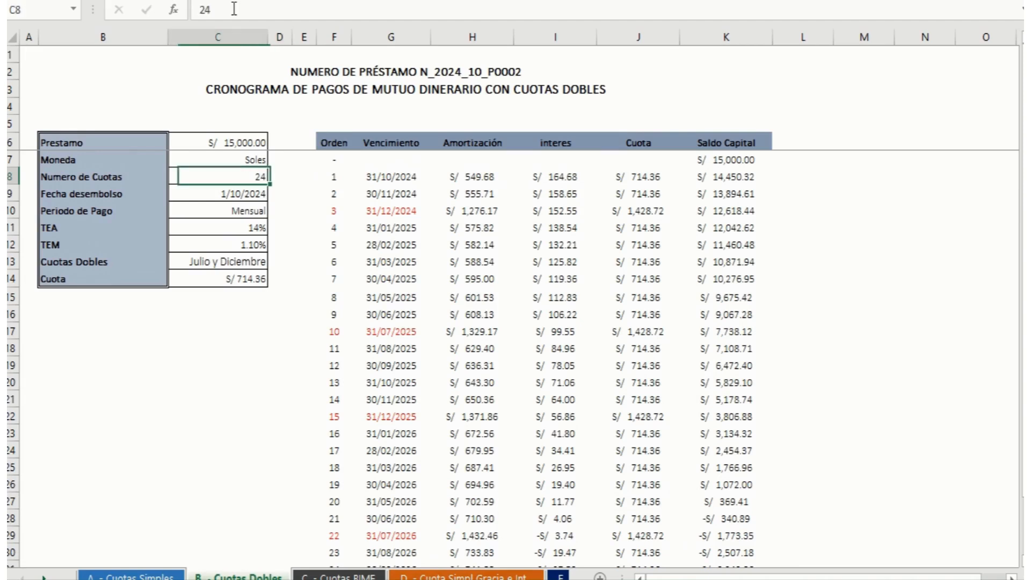
# Step: Replace the PAGO formula of the Cuota in C14 with the fixed value 714.36
pyautogui.press('Down')
pyautogui.press('Down')
pyautogui.press('Down')
pyautogui.press('Down')
pyautogui.press('Down')
pyautogui.press('Down')
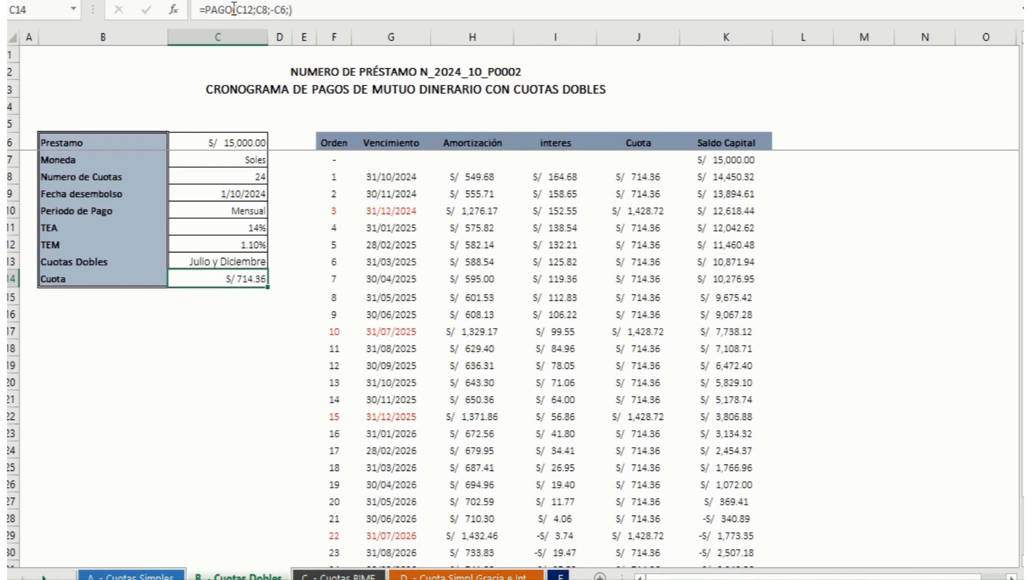
pyautogui.write('714.36')
pyautogui.hotkey('ctrl', 'Return')
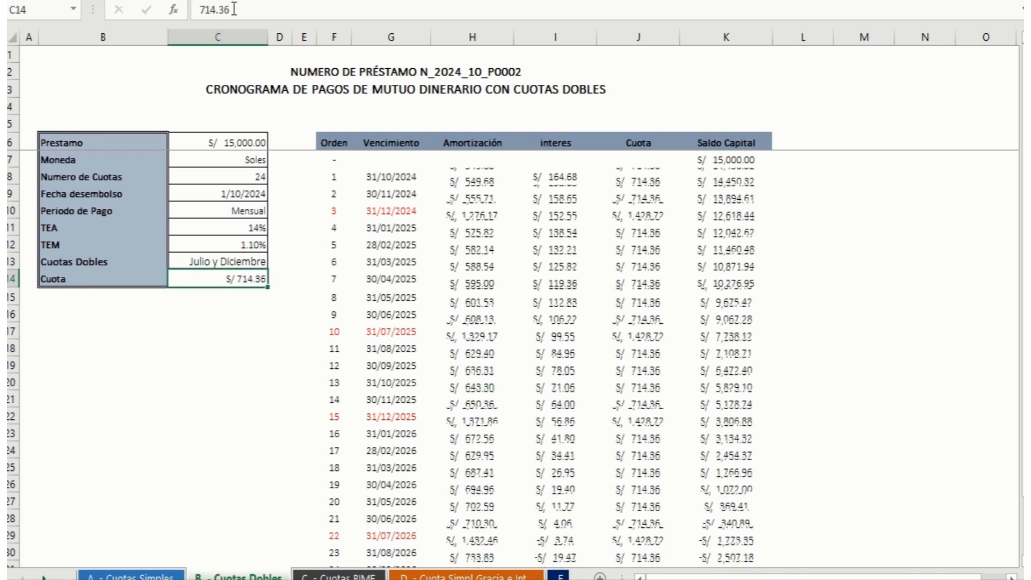
pyautogui.press('Return')
pyautogui.press('Up')
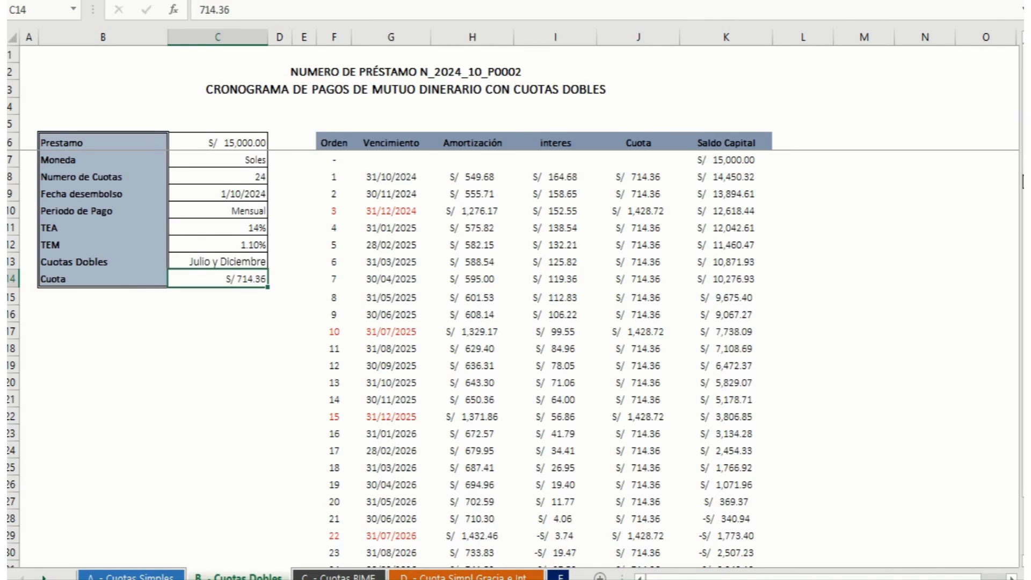
# Step: Start a Goal Seek (Buscar objetivo) with the final Saldo Capital K31 as the cell to define
pyautogui.moveTo(1022, 231); pyautogui.dragTo(1022, 238)
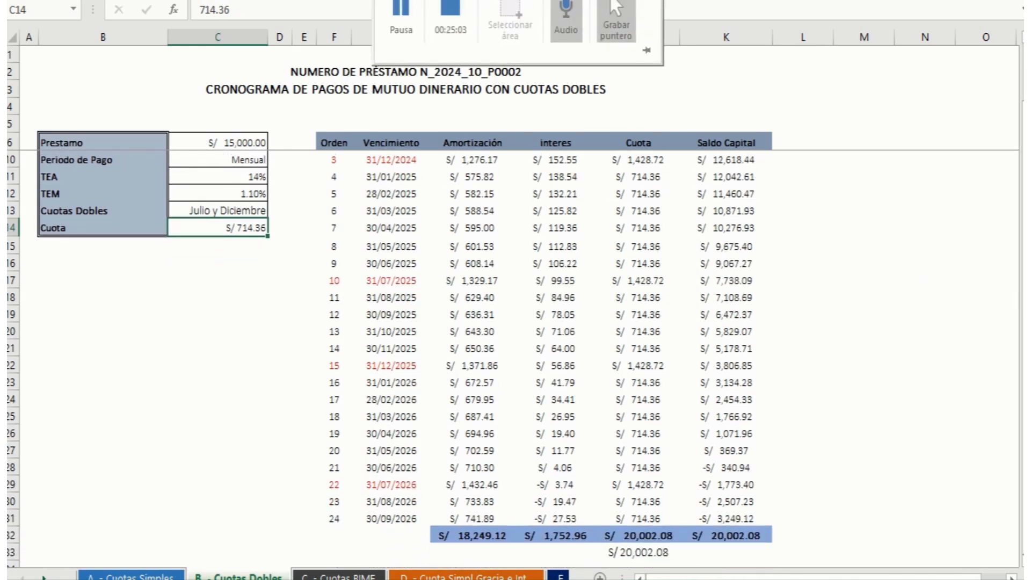
pyautogui.click(952, 1)
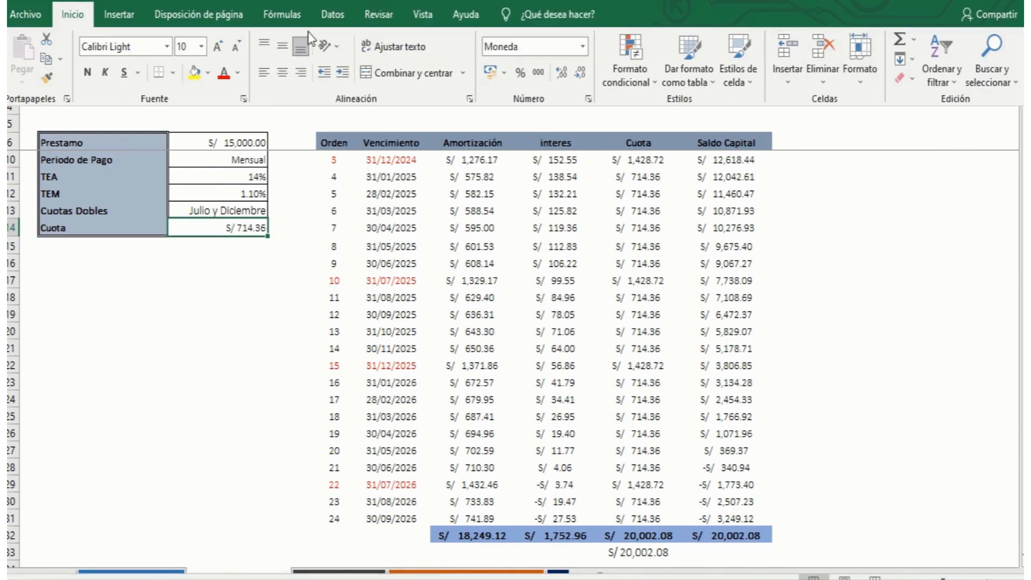
pyautogui.click(332, 15)
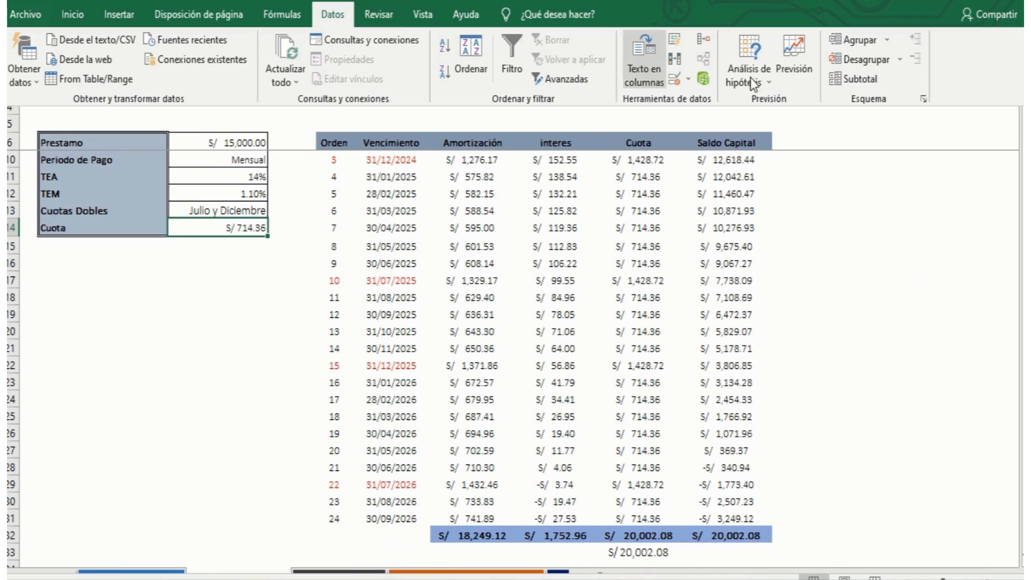
pyautogui.click(768, 83)
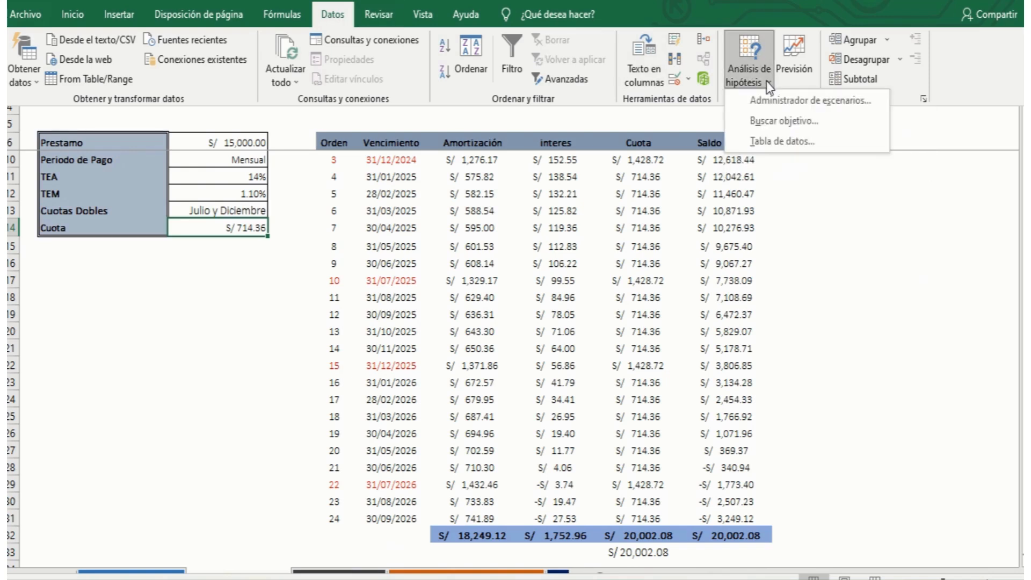
pyautogui.click(786, 123)
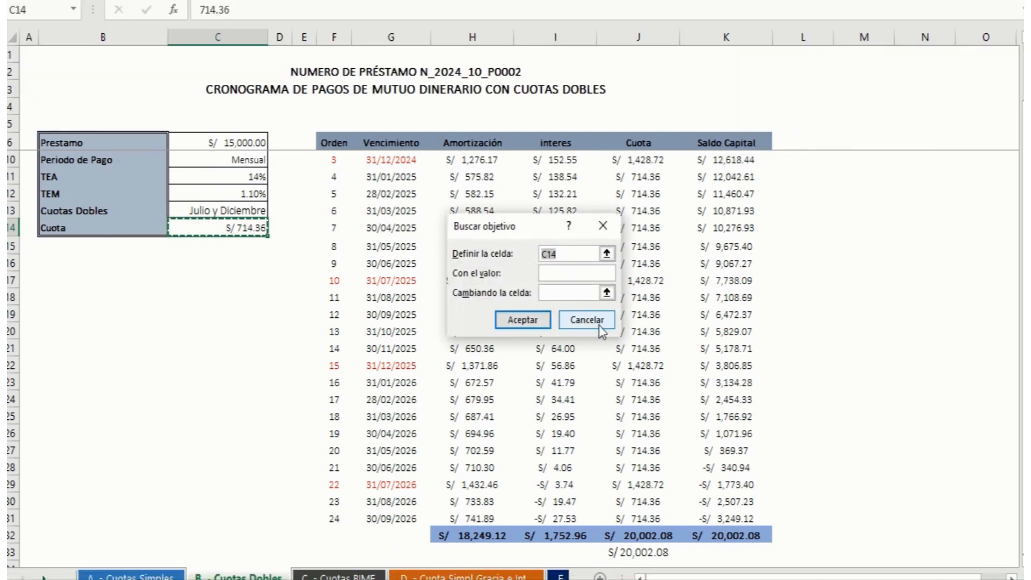
pyautogui.click(739, 518)
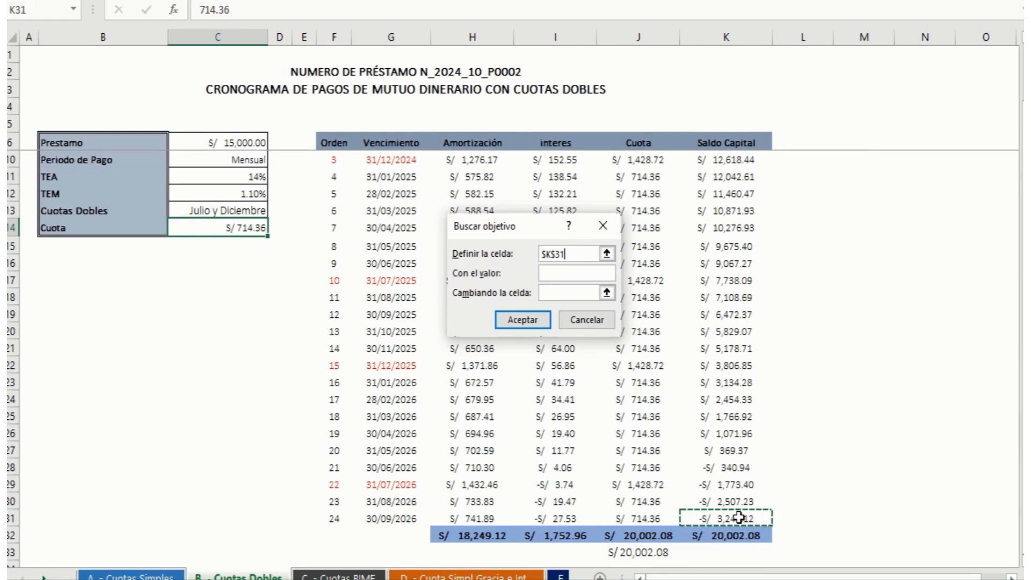
# Step: Solve the Goal Seek for a value of 0.00 by changing the Cuota cell C14, accept the solution and check K31
pyautogui.click(578, 275)
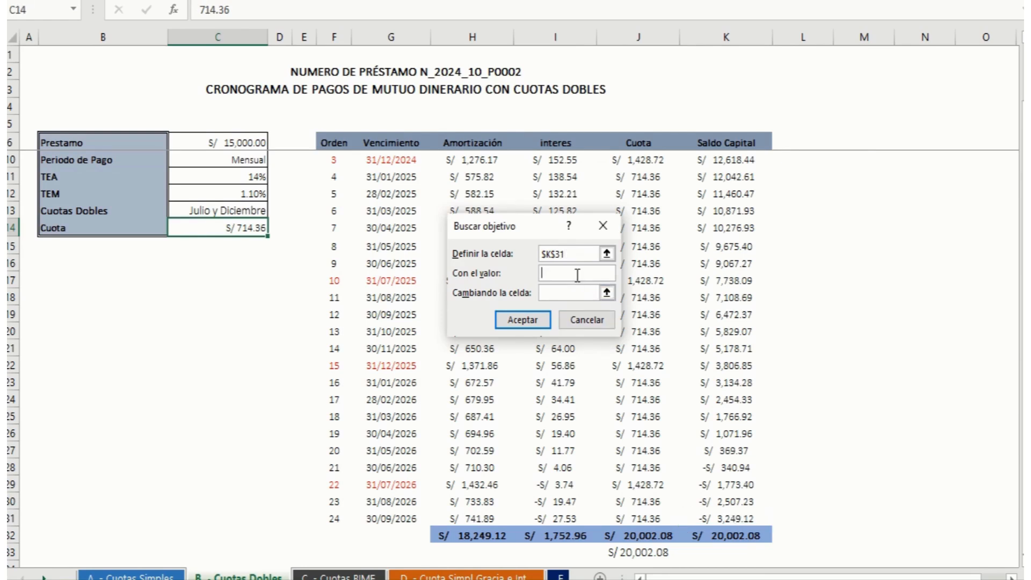
pyautogui.write('0.00')
pyautogui.click(607, 293)
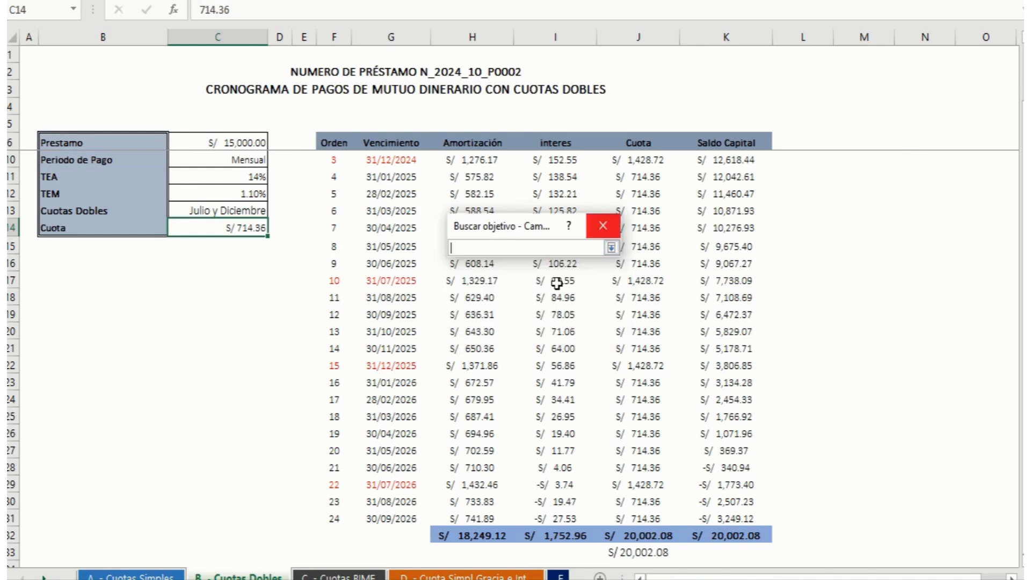
pyautogui.click(235, 227)
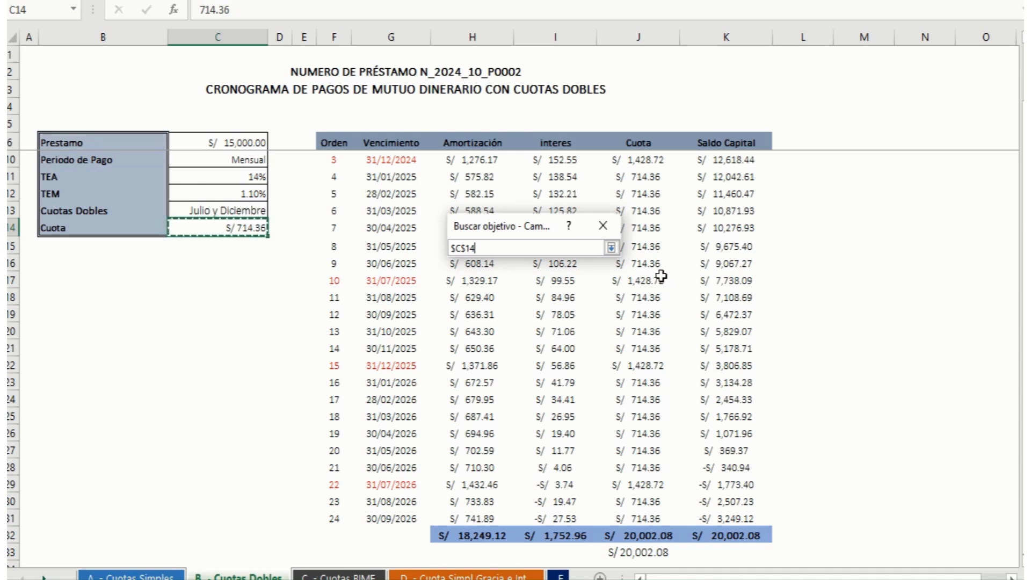
pyautogui.click(611, 248)
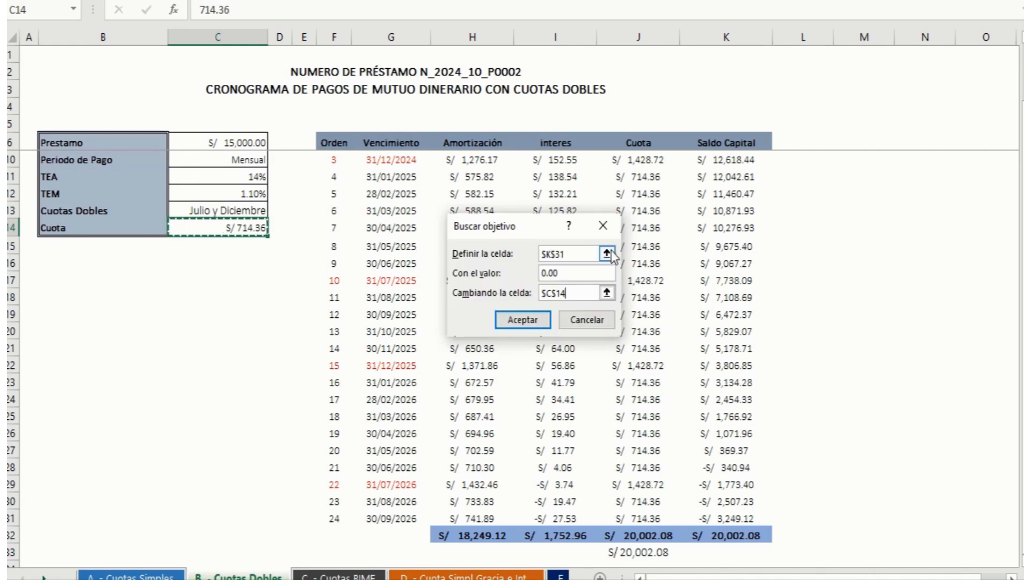
pyautogui.click(536, 321)
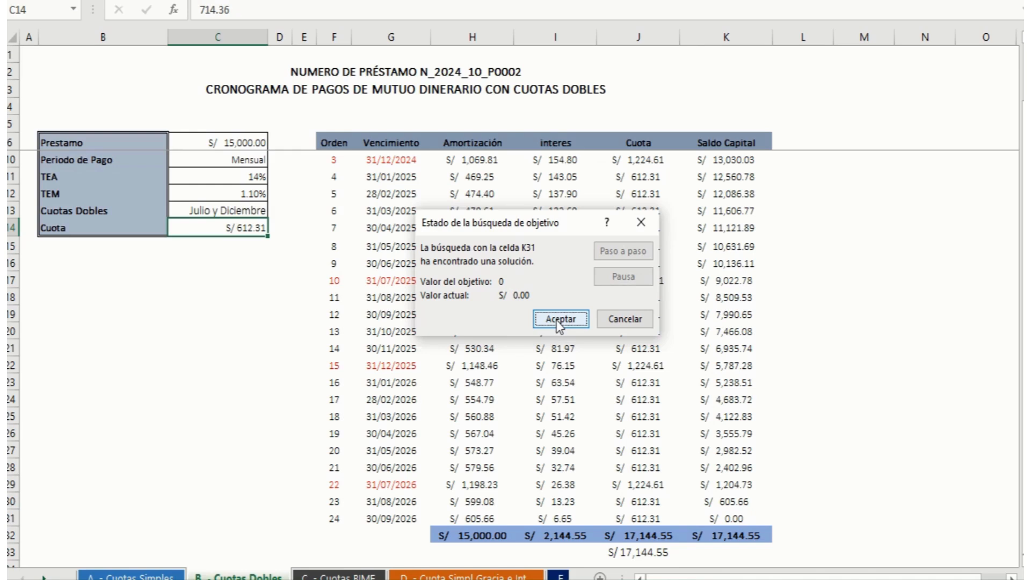
pyautogui.click(559, 320)
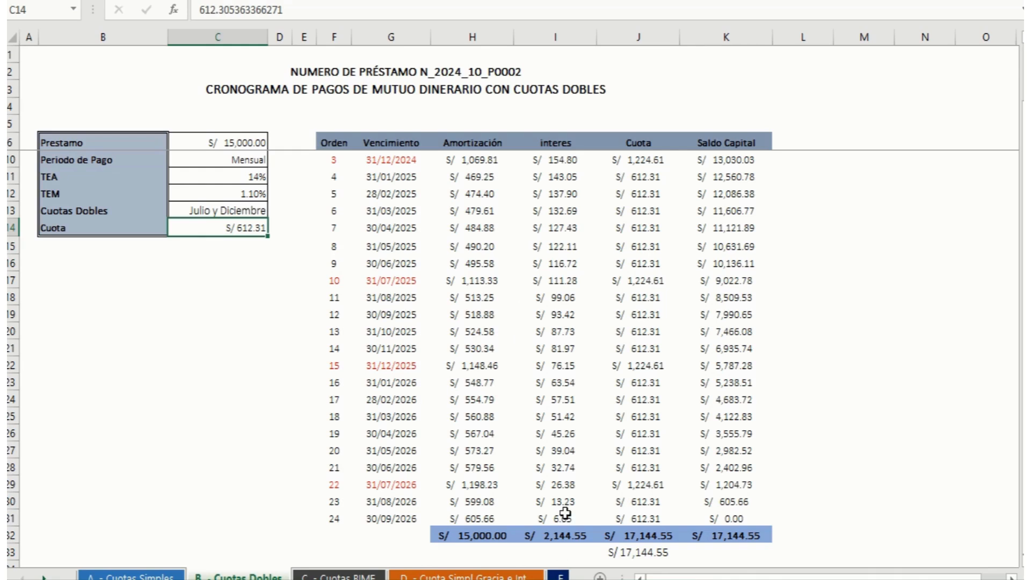
pyautogui.click(741, 515)
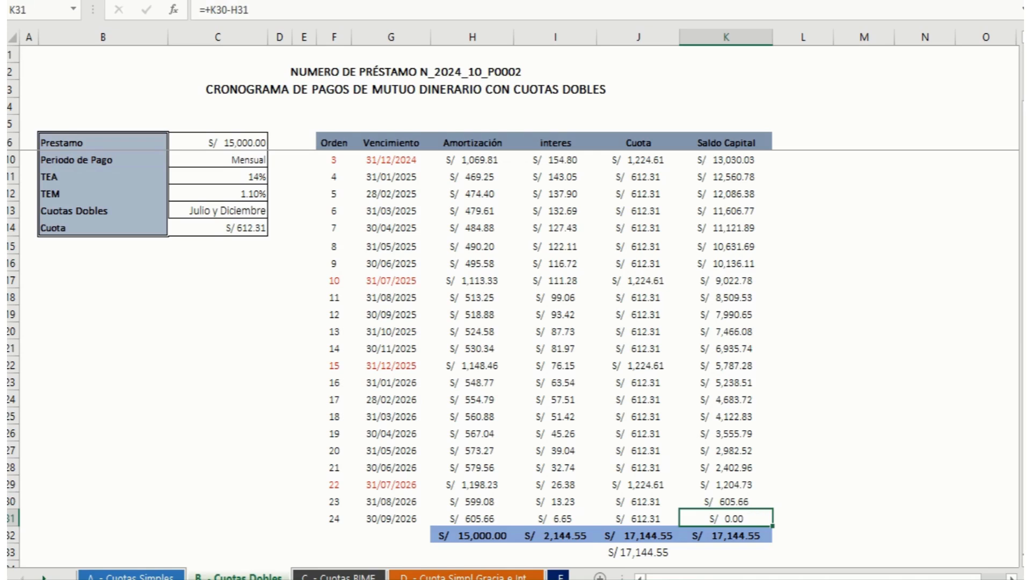
# Step: Check the double instalment by calculating +612.31*2 in the spare cell M11, clear that cell and review the schedule's totals
pyautogui.scroll(1, 1020, 380)
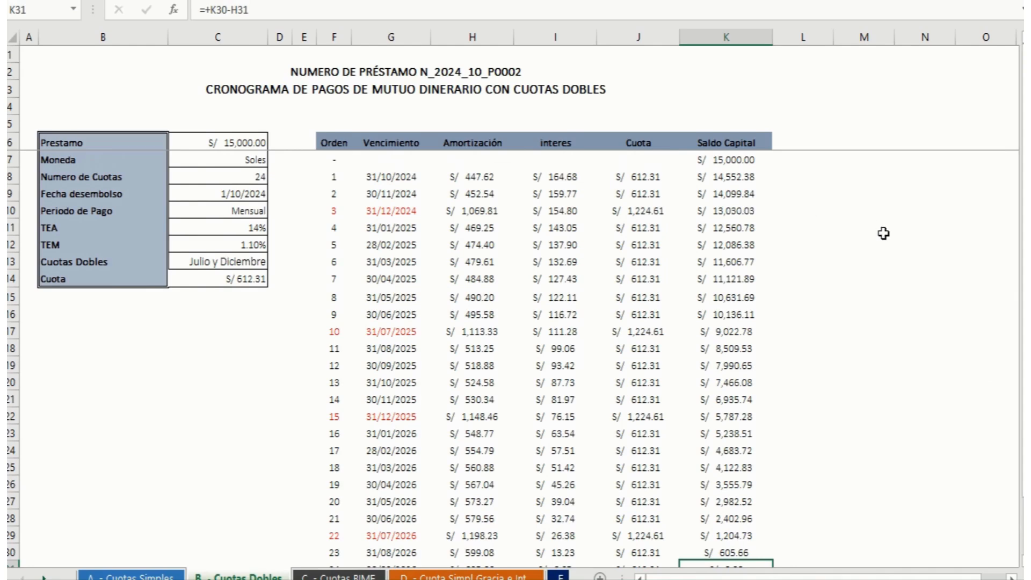
pyautogui.click(862, 228)
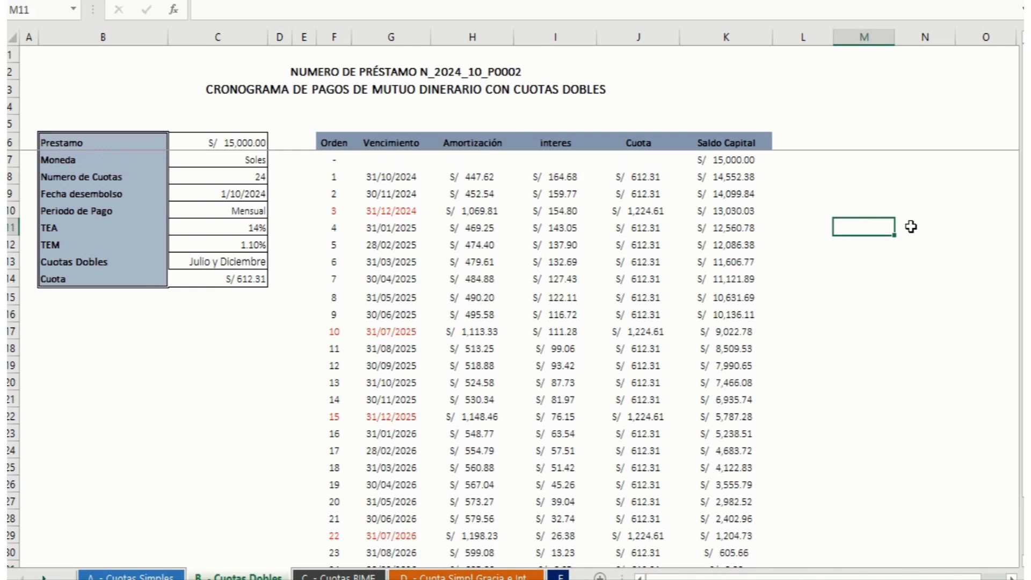
pyautogui.write('+612')
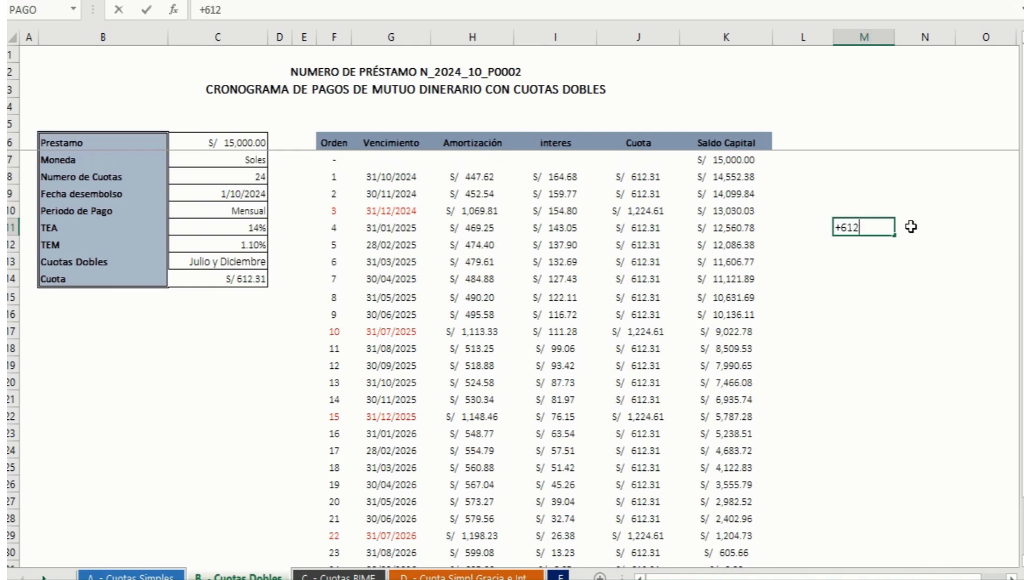
pyautogui.write('.31*')
pyautogui.write('2')
pyautogui.press('Return')
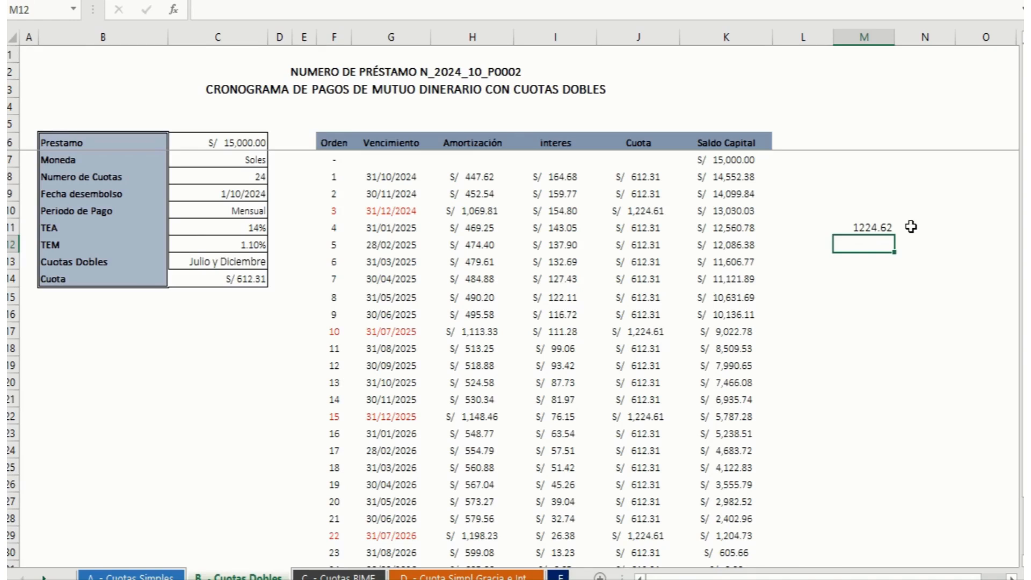
pyautogui.press('Up')
pyautogui.press('Delete')
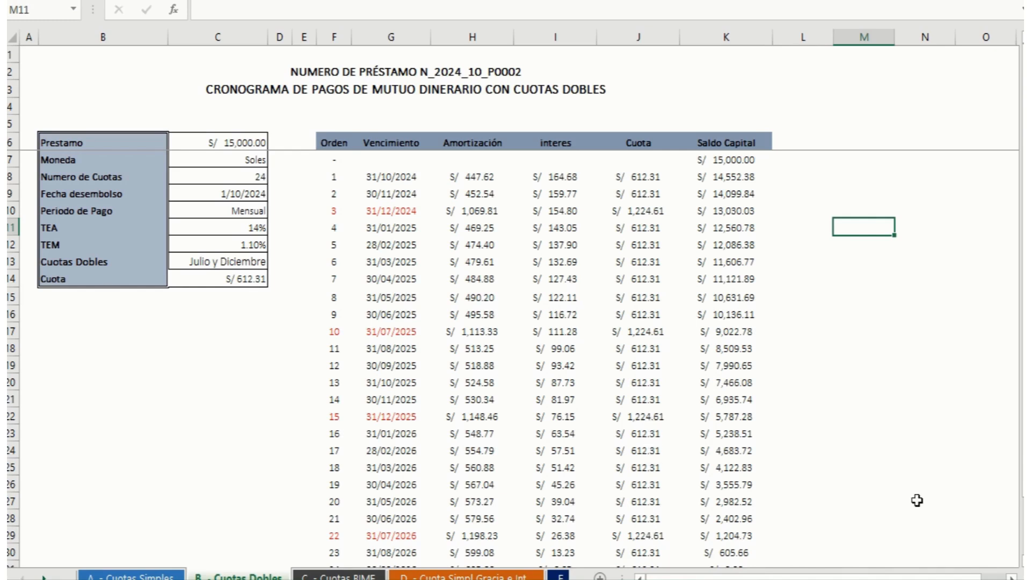
pyautogui.moveTo(1021, 476); pyautogui.dragTo(1022, 486)
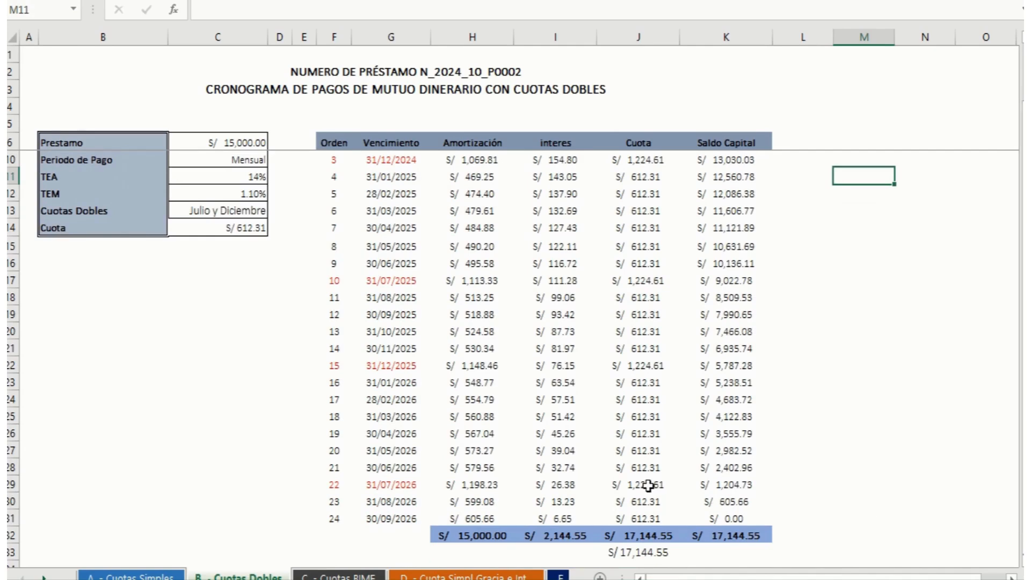
pyautogui.moveTo(1021, 486); pyautogui.dragTo(1021, 476)
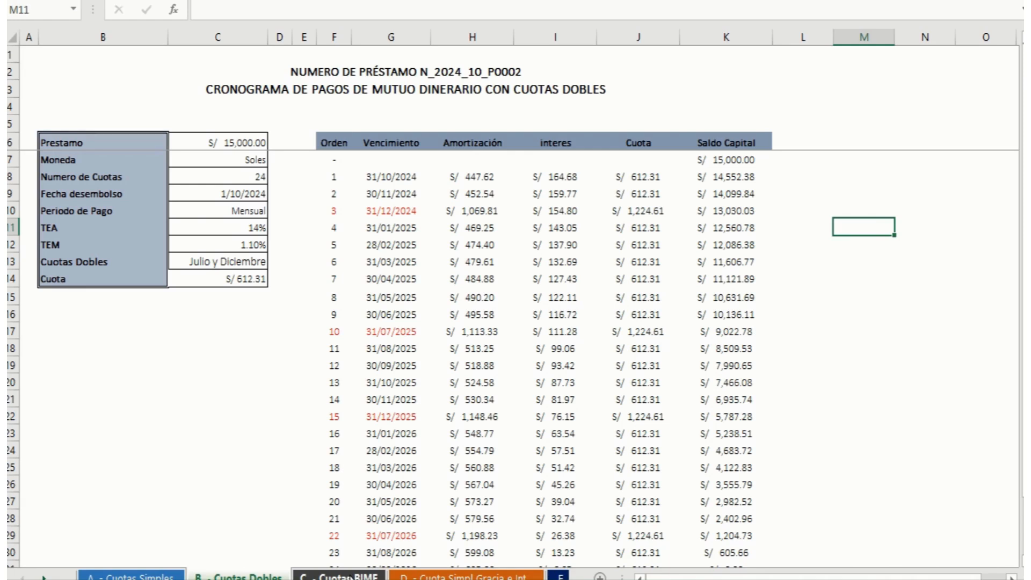
# Step: On the Cuotas BIME sheet, calculate the bimonthly rate TEB in C12 with =(1+C11)^(2/12)-1
pyautogui.click(349, 576)
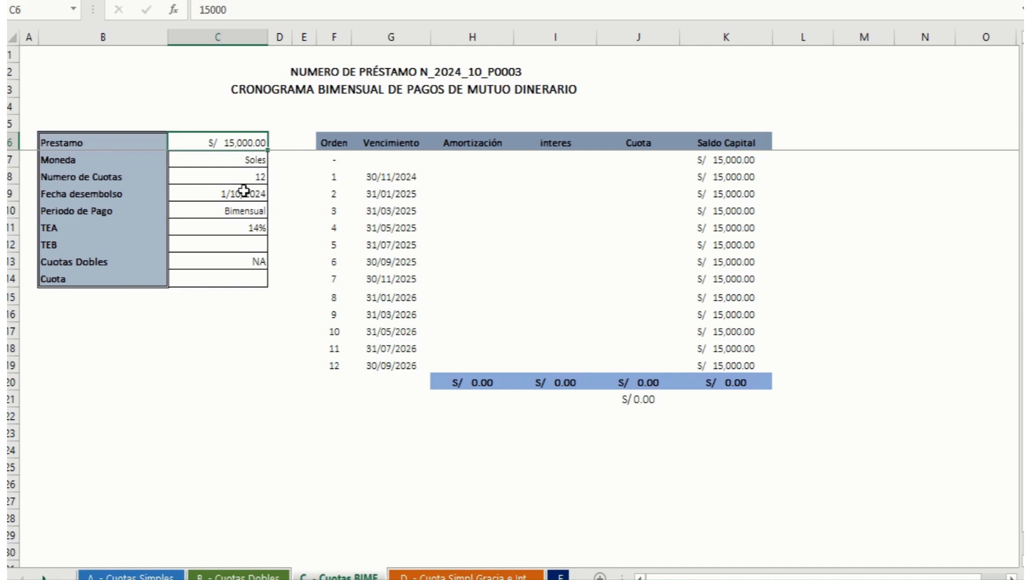
pyautogui.click(227, 245)
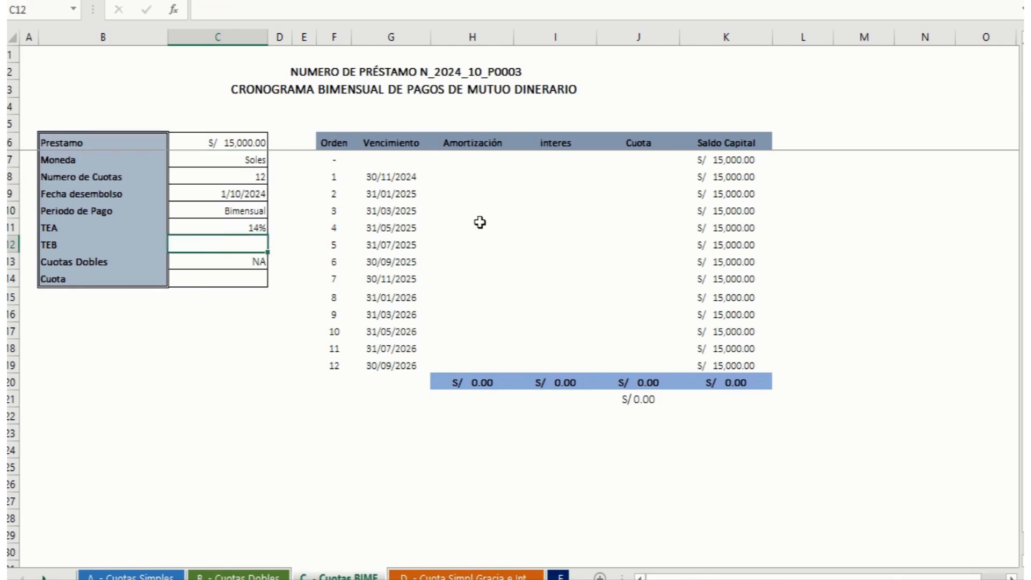
pyautogui.write('=')
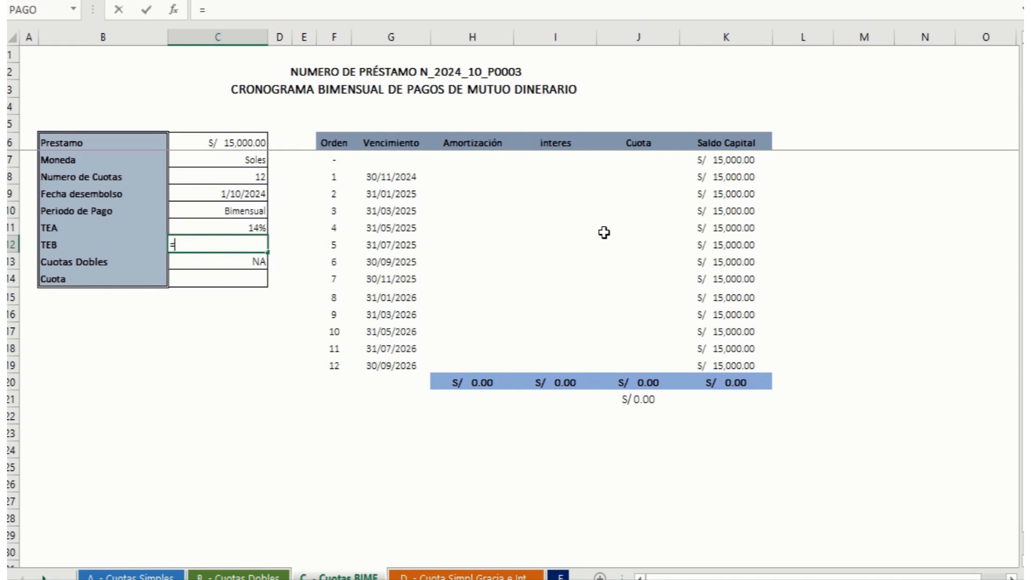
pyautogui.write('(1')
pyautogui.press('Up')
pyautogui.write(')')
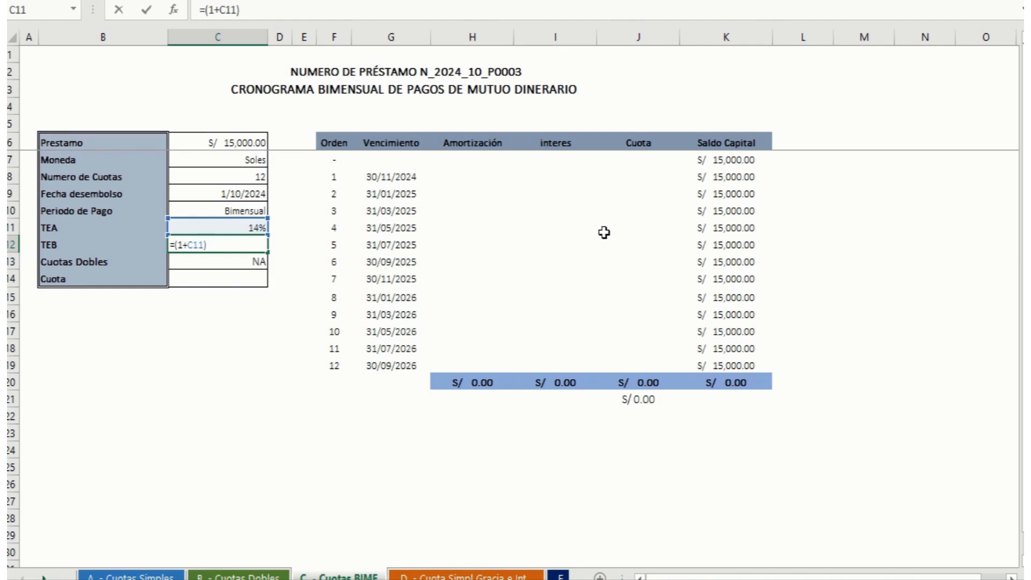
pyautogui.write('^(2/12)-1')
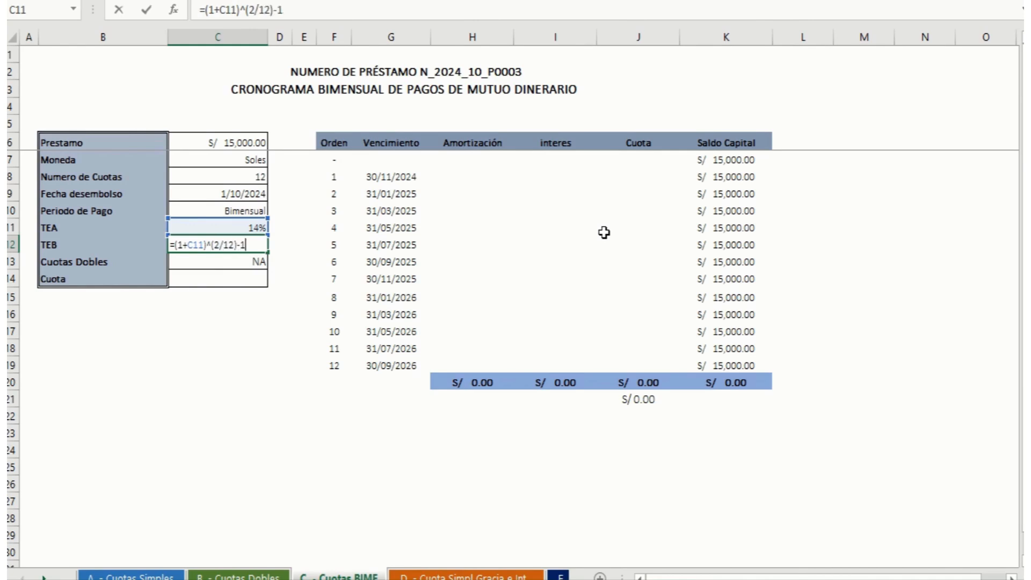
pyautogui.press('Return')
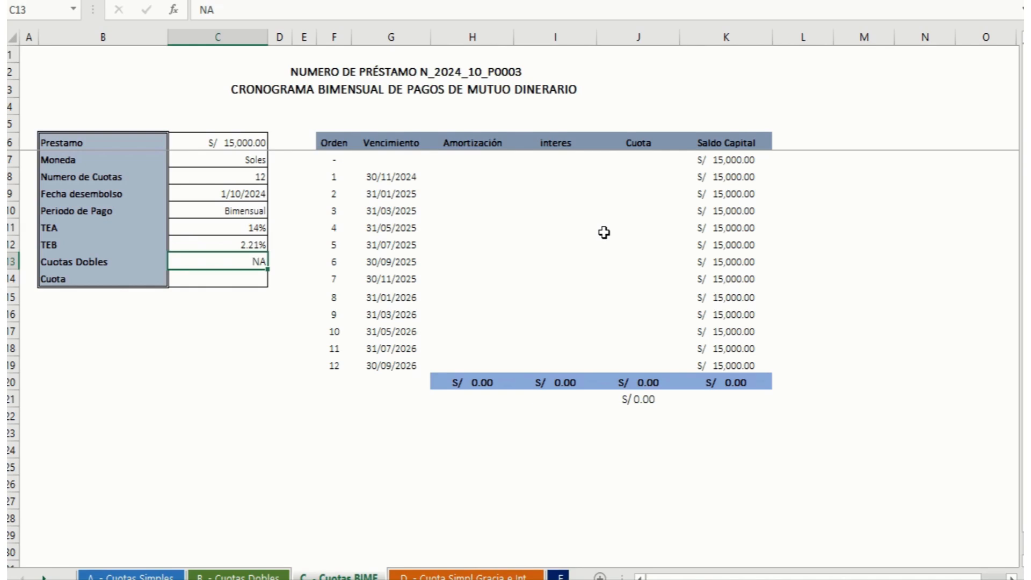
# Step: Calculate the bimonthly Cuota in C14 with =PAGO(C12;C8;-C6;), using the TEB, Numero de Cuotas and Prestamo
pyautogui.press('Down')
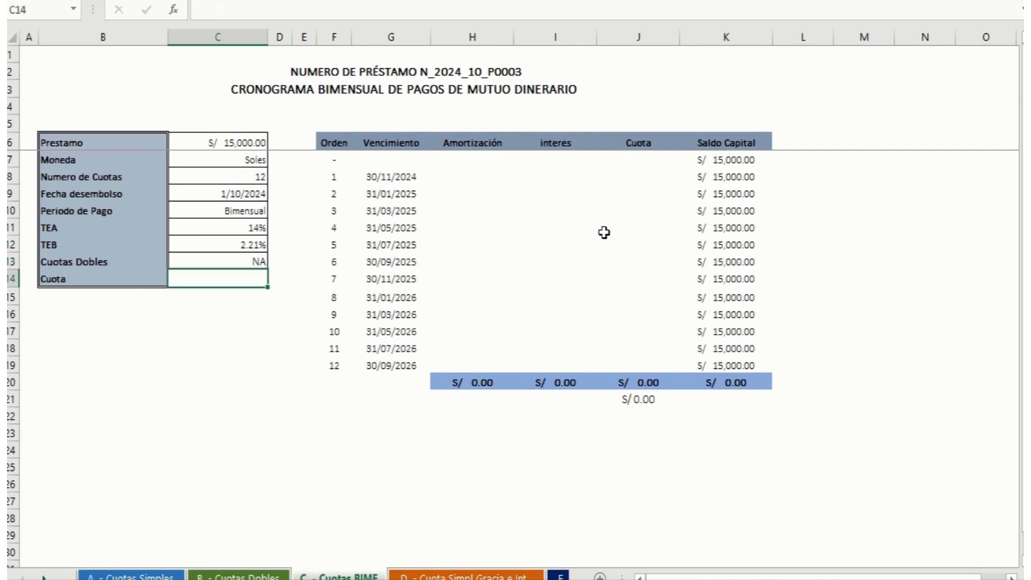
pyautogui.write('=PAGO')
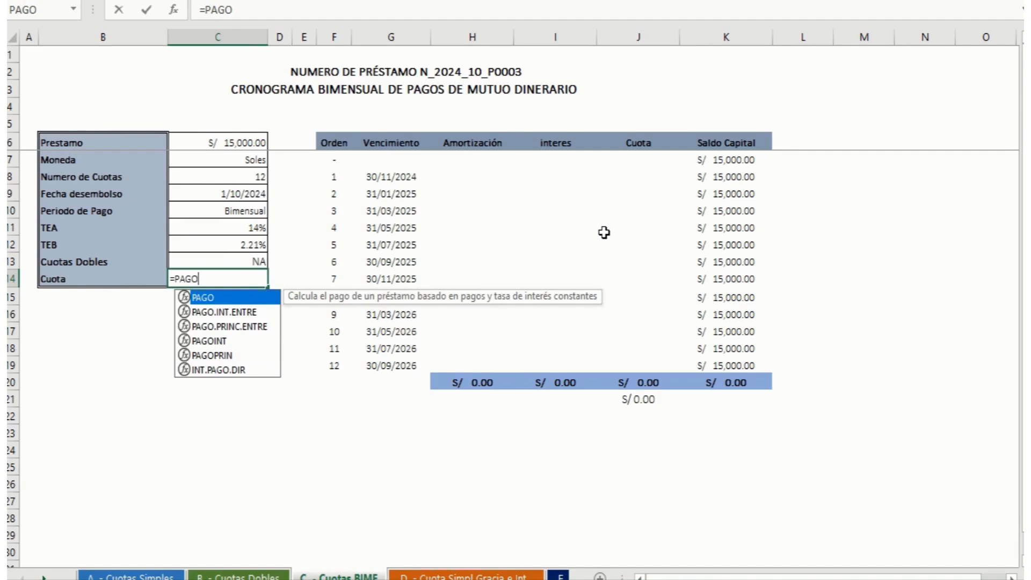
pyautogui.write('(')
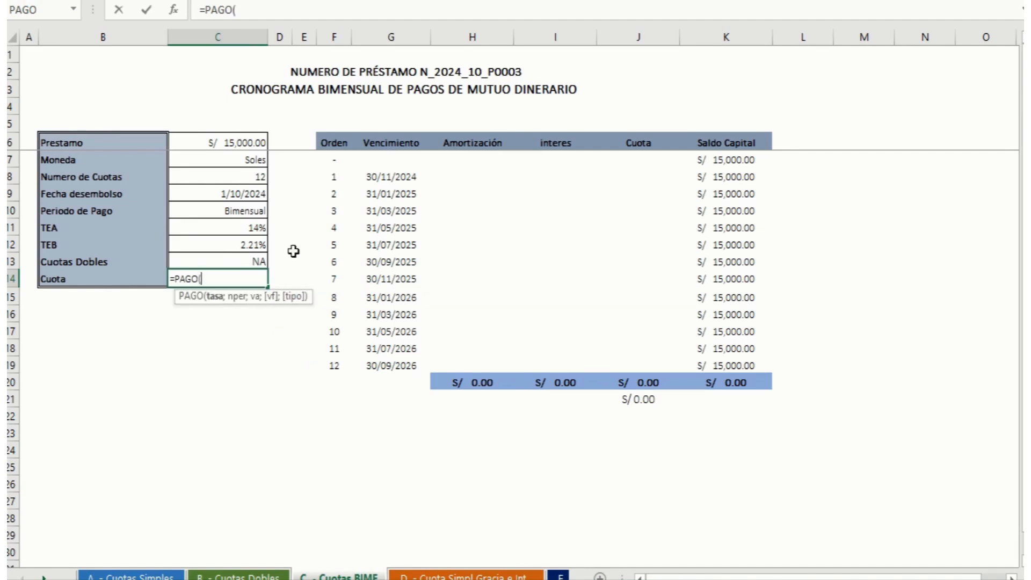
pyautogui.click(256, 243)
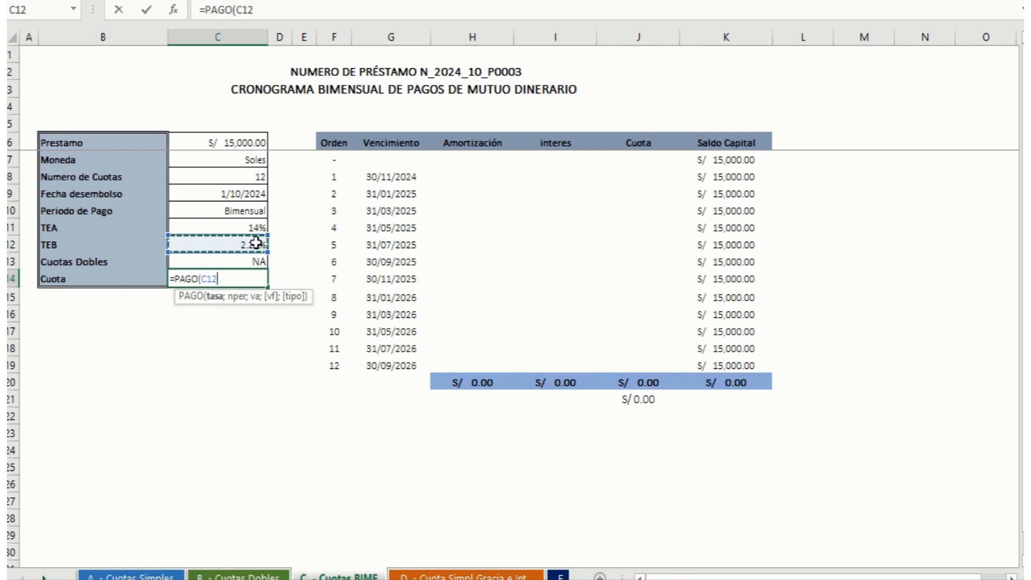
pyautogui.write(';')
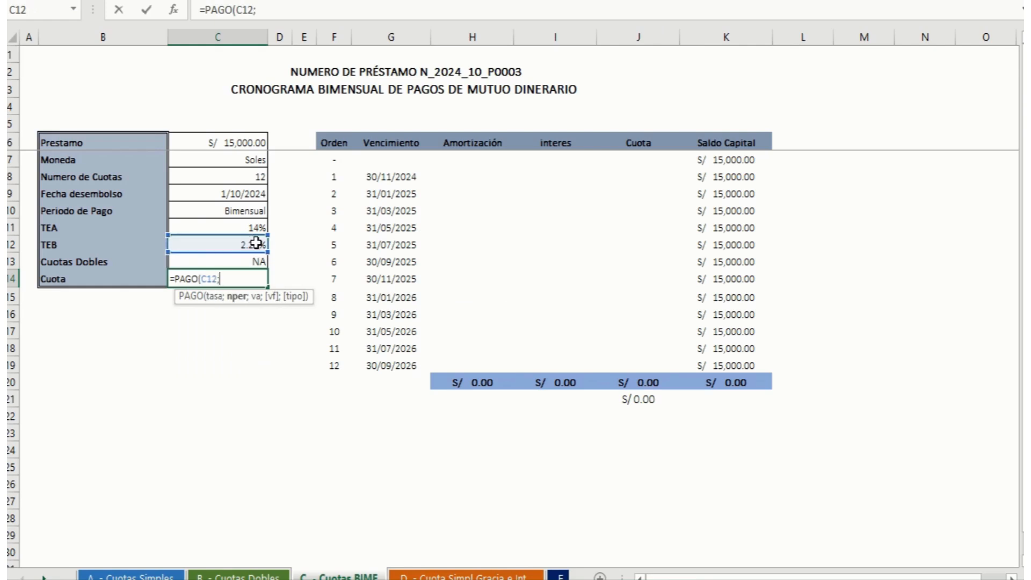
pyautogui.click(252, 175)
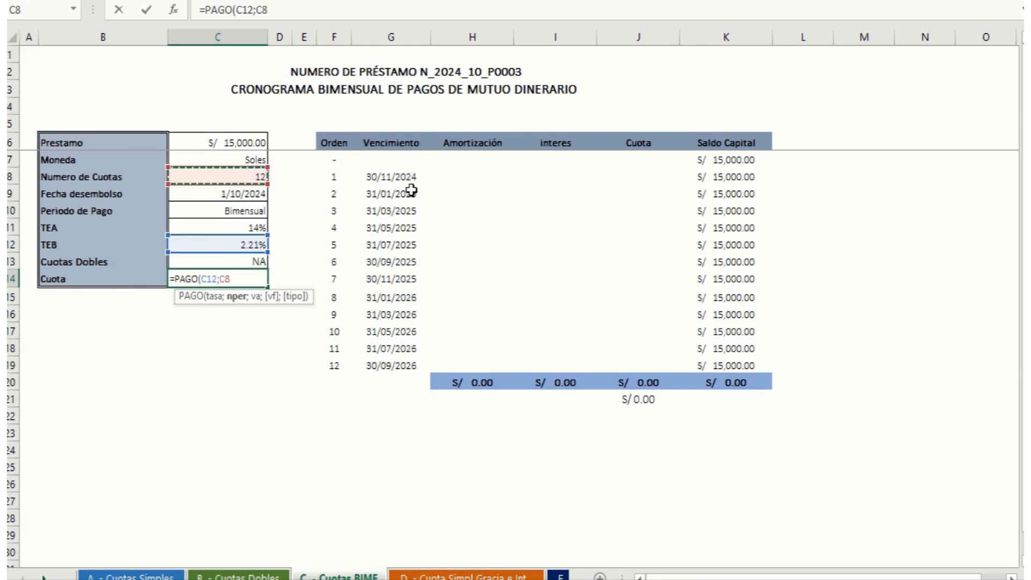
pyautogui.write(';-')
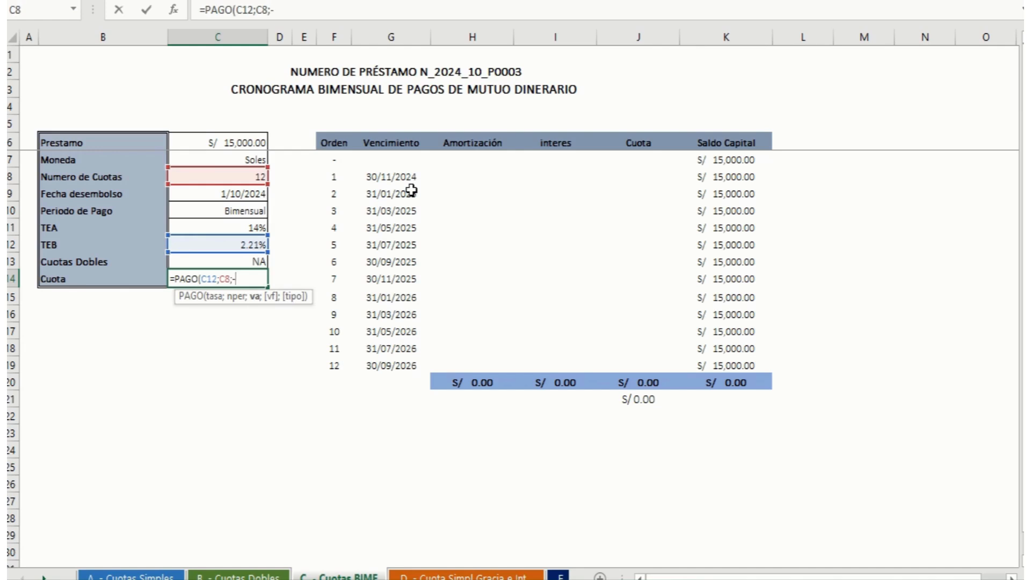
pyautogui.click(246, 142)
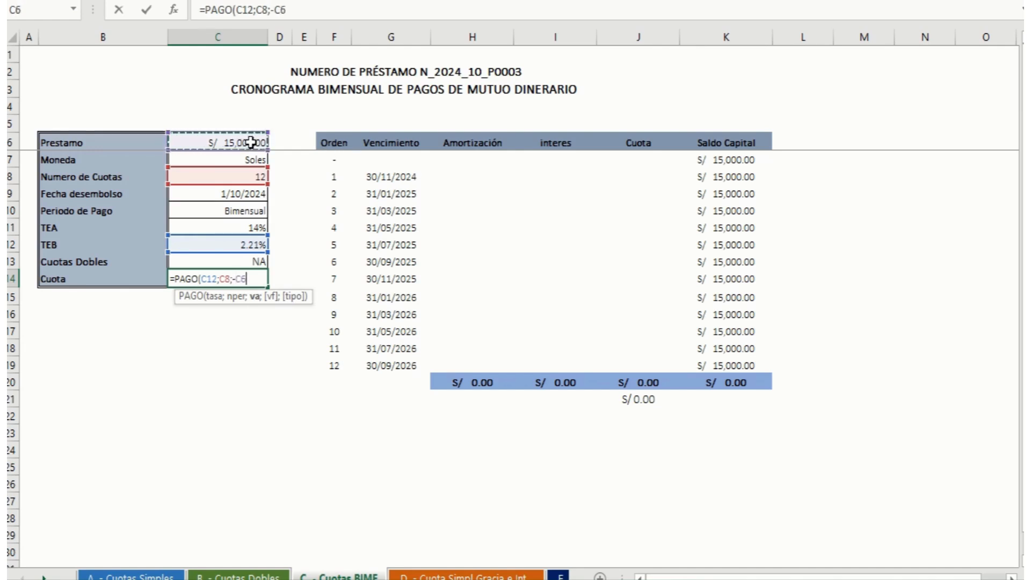
pyautogui.write(';C8;')
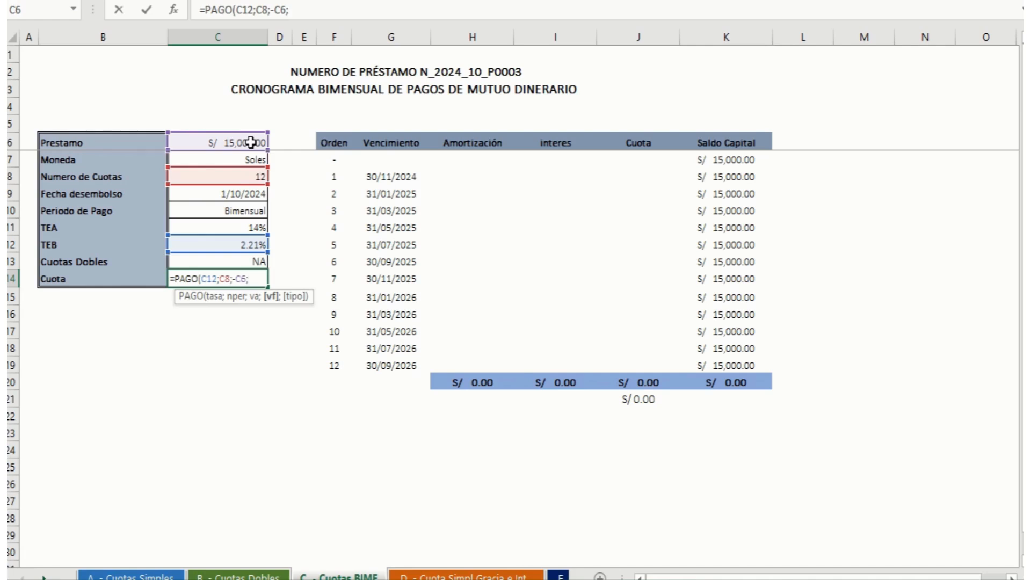
pyautogui.write(')')
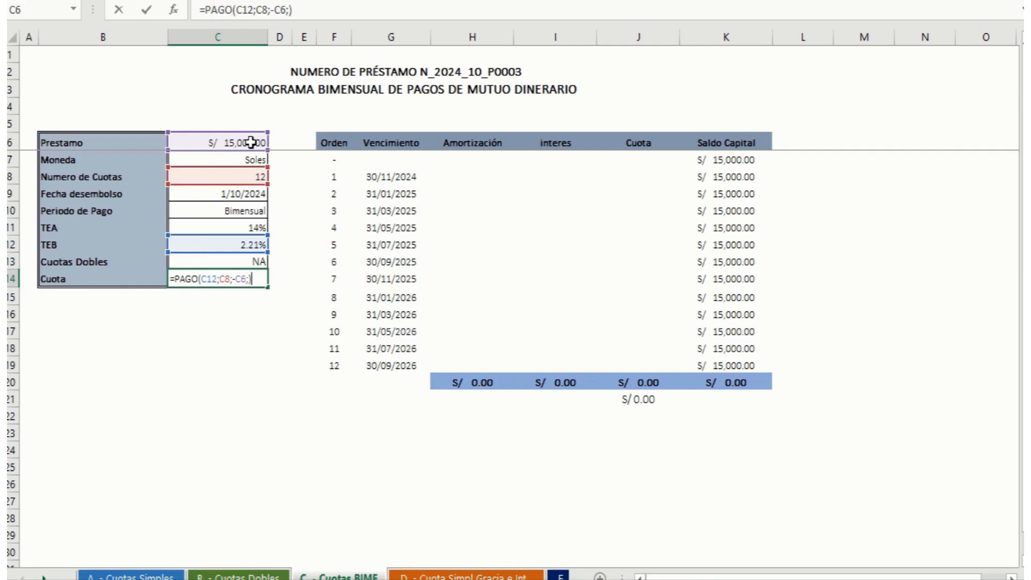
pyautogui.press('Return')
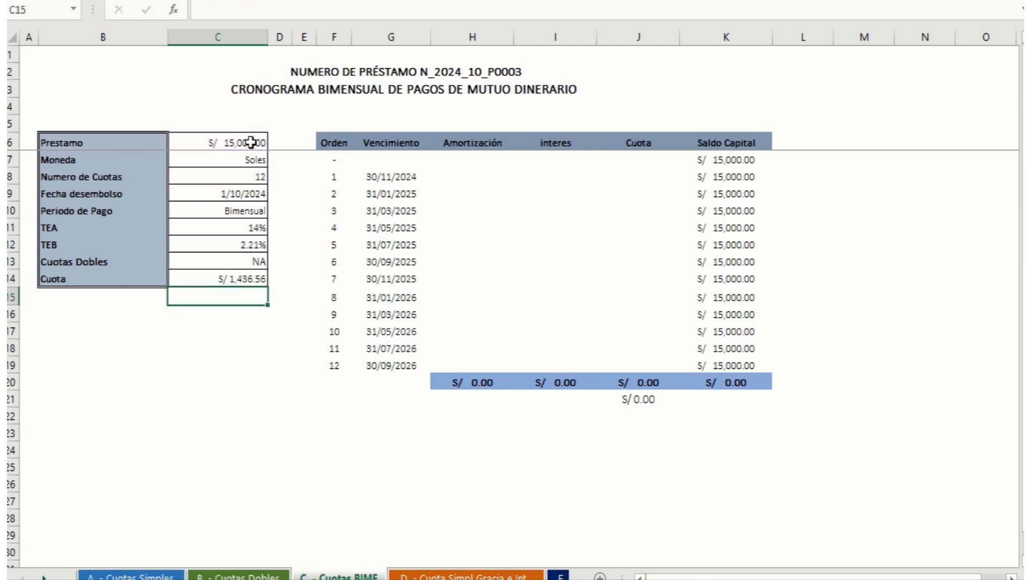
# Step: Link the first instalment's Cuota in J8 to the calculated Cuota C14 with an absolute reference
pyautogui.press('Up')
pyautogui.press('Right')
pyautogui.press('Right')
pyautogui.press('Right')
pyautogui.press('Right')
pyautogui.press('Right')
pyautogui.press('Right')
pyautogui.press('Right')
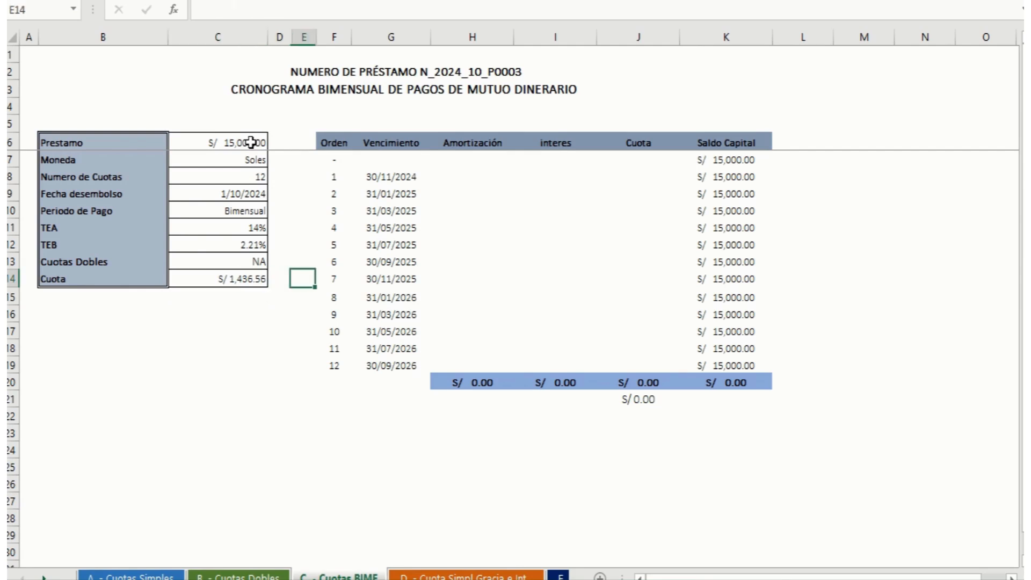
pyautogui.press('Up')
pyautogui.press('Up')
pyautogui.press('Up')
pyautogui.press('Up')
pyautogui.press('Up')
pyautogui.press('Up')
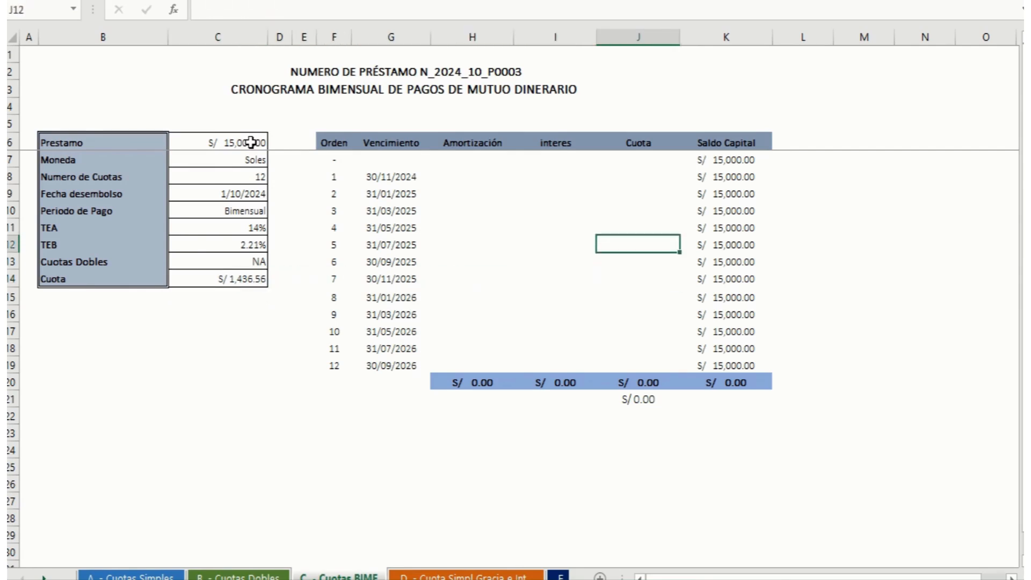
pyautogui.press('F2')
pyautogui.write('+')
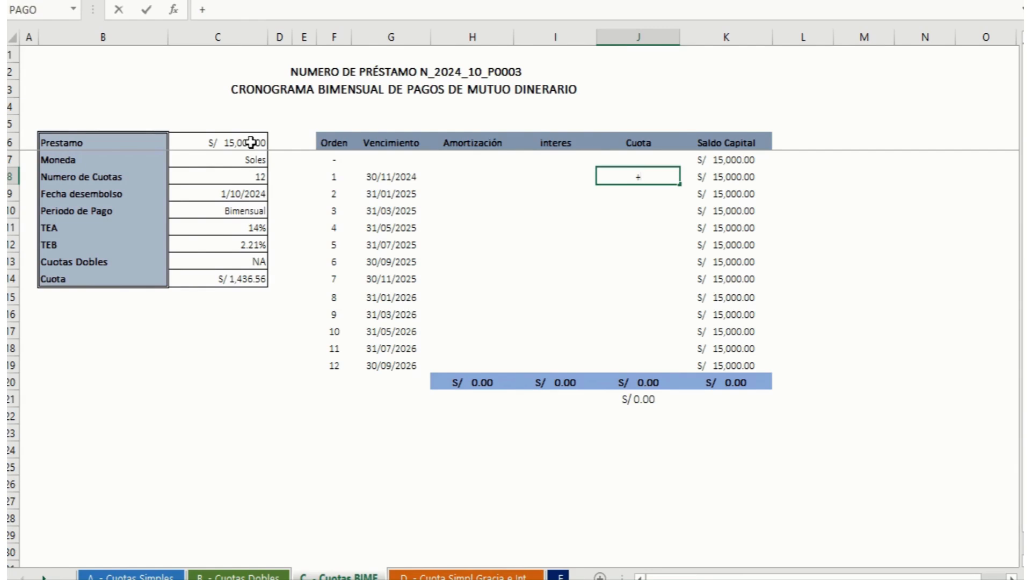
pyautogui.press('Left')
pyautogui.press('Left')
pyautogui.press('Left')
pyautogui.press('Left')
pyautogui.press('Left')
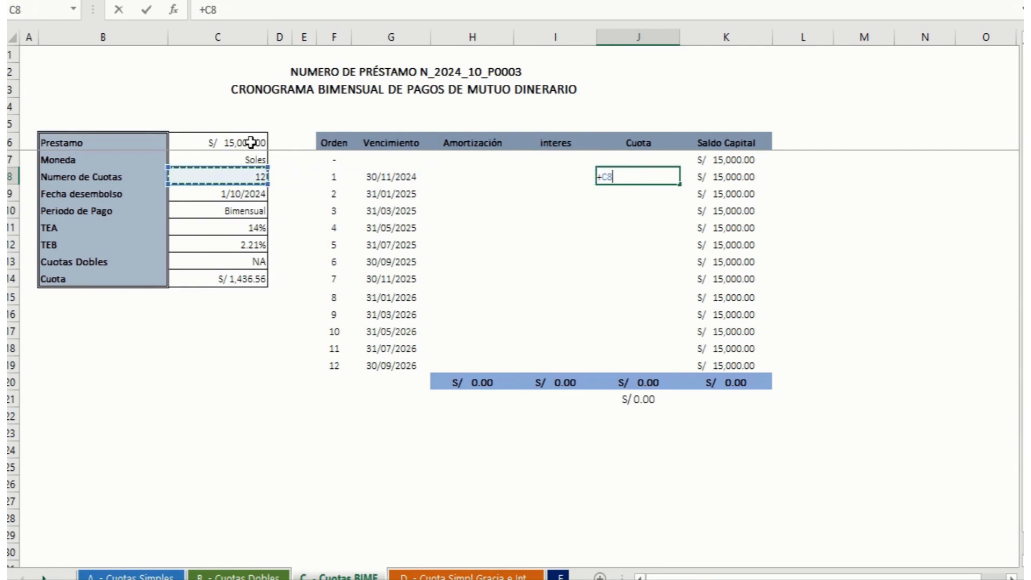
pyautogui.press('Down')
pyautogui.press('Down')
pyautogui.press('Down')
pyautogui.press('Down')
pyautogui.press('Down')
pyautogui.press('Down')
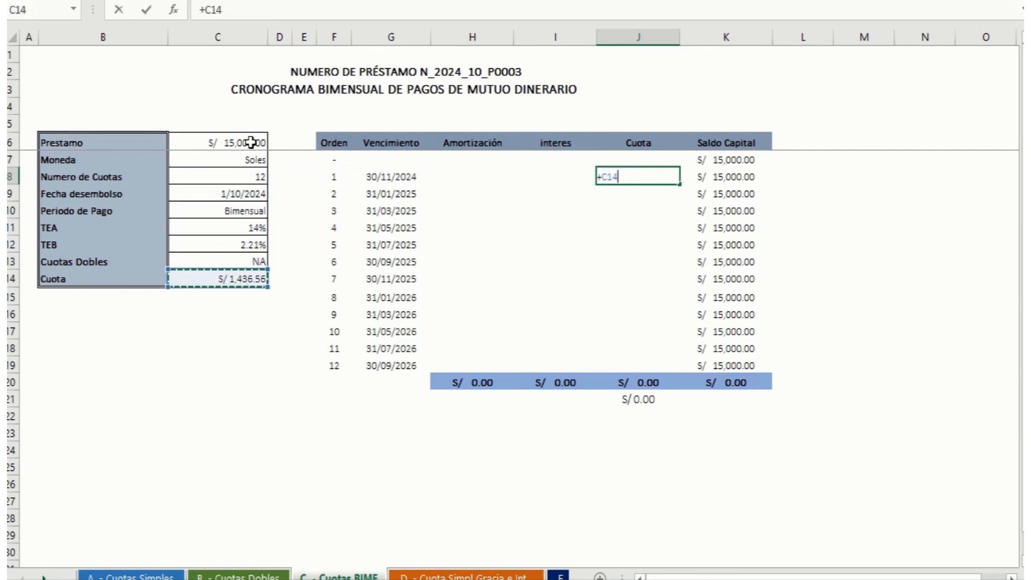
pyautogui.press('F4')
pyautogui.press('Return')
# Step: Set the second instalment's Cuota in J9 to =+J8 and fill the formula down to J19
pyautogui.write('=')
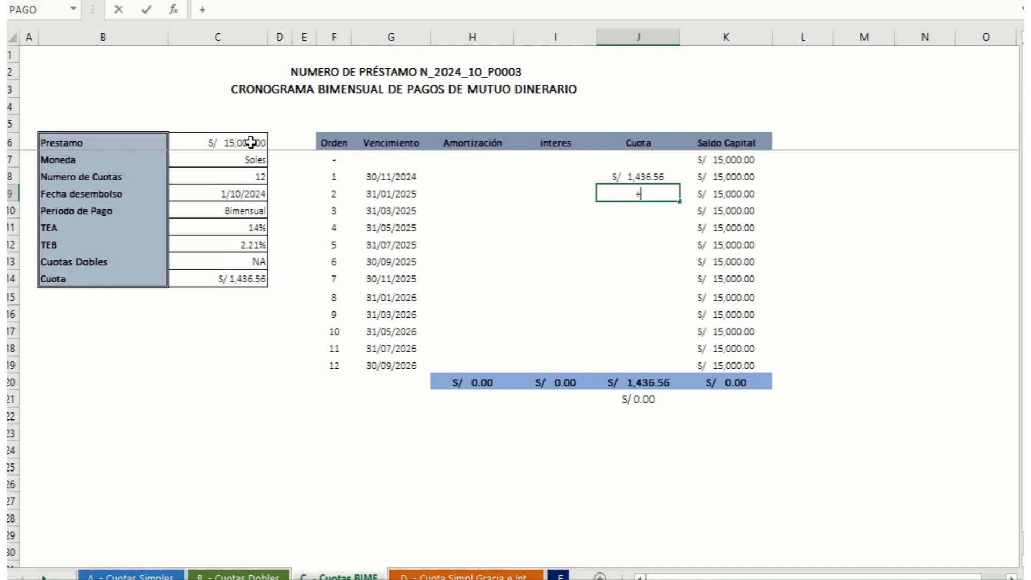
pyautogui.press('Up')
pyautogui.press('Return')
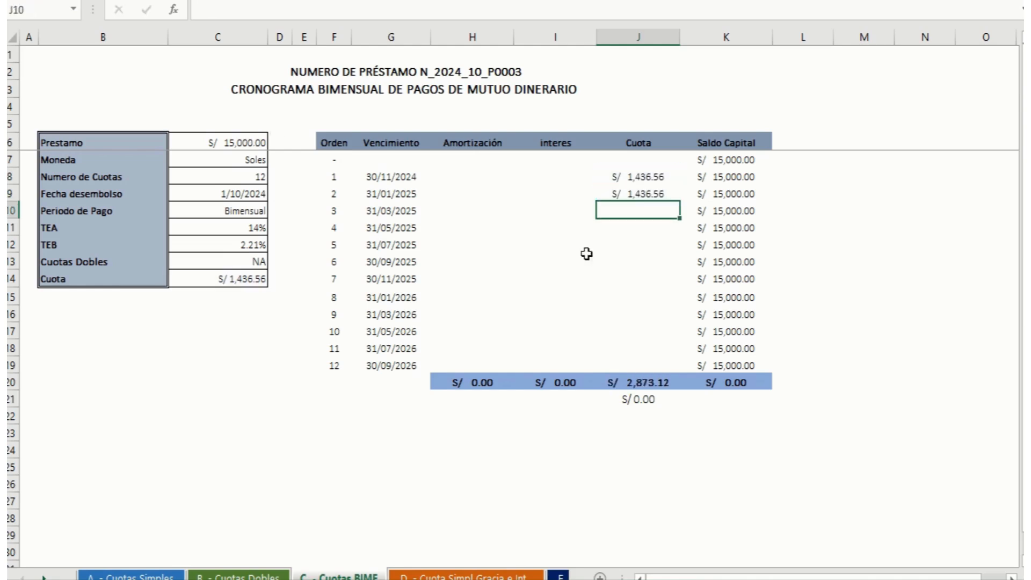
pyautogui.click(661, 193)
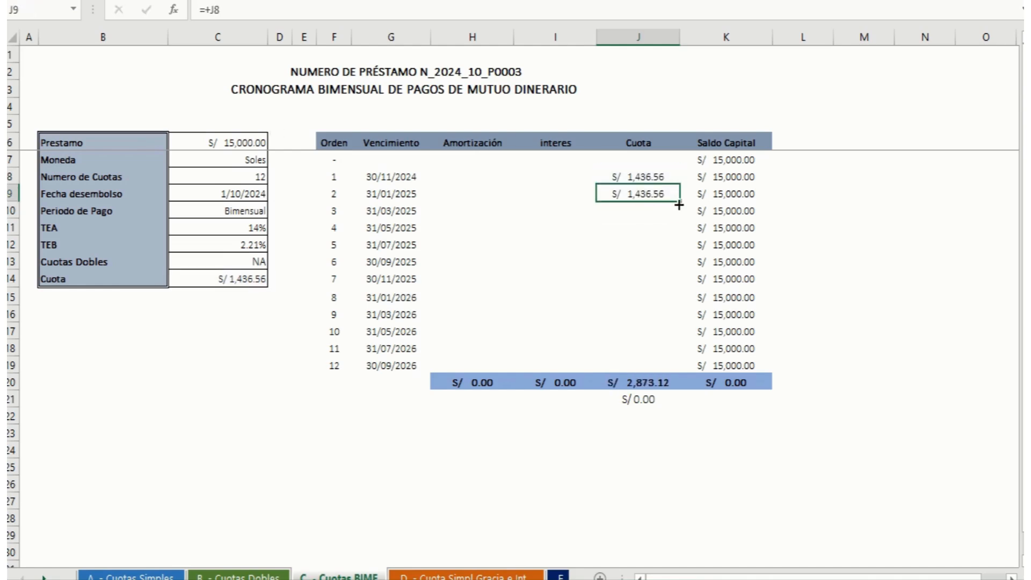
pyautogui.moveTo(679, 202); pyautogui.dragTo(659, 370)
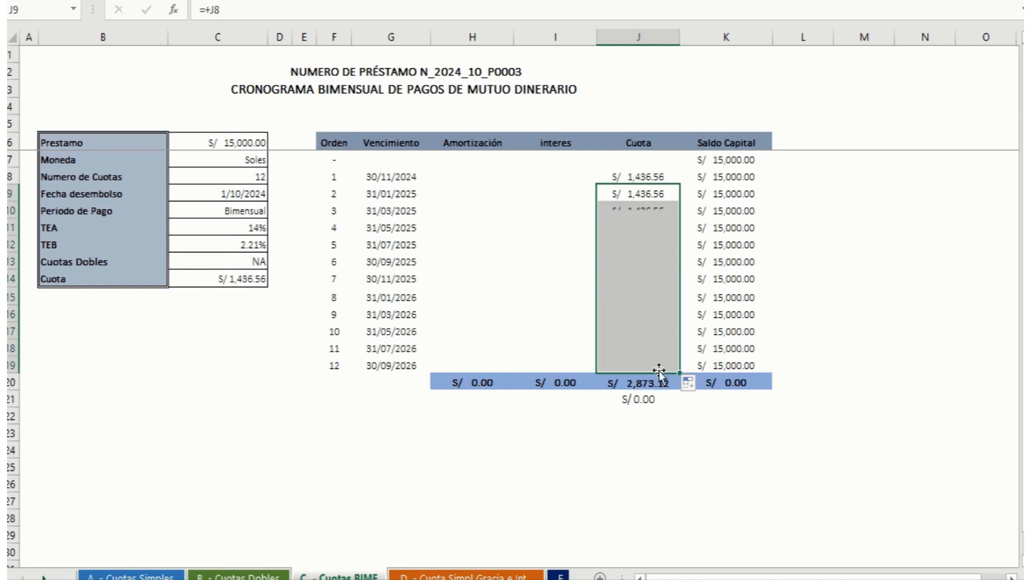
# Step: Calculate the first instalment's interes in I8 with =+K7*$C$12, multiplying the opening Saldo Capital by the fixed TEB
pyautogui.click(569, 177)
pyautogui.write('+')
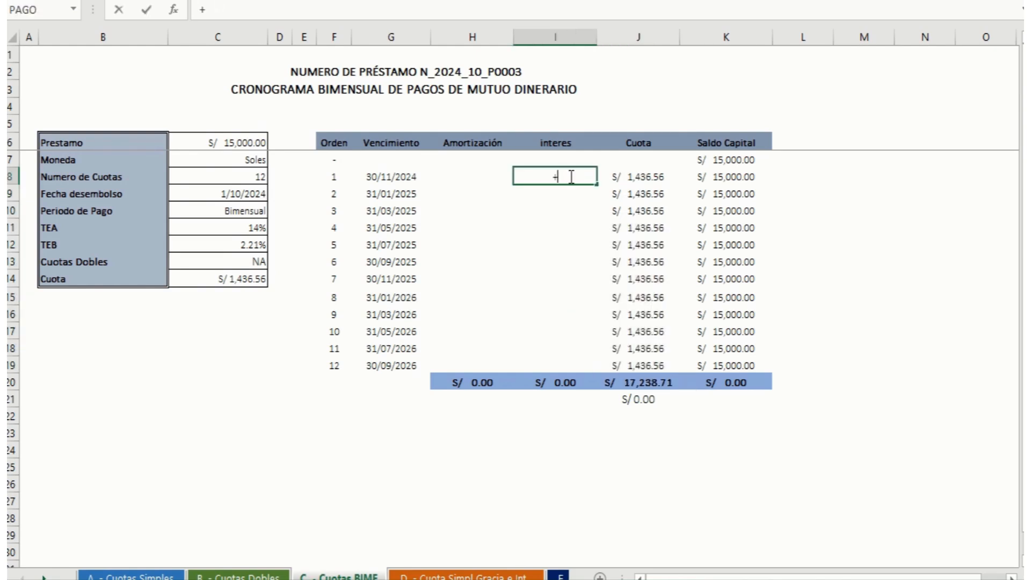
pyautogui.press('Right')
pyautogui.press('Up')
pyautogui.press('Right')
pyautogui.write('*')
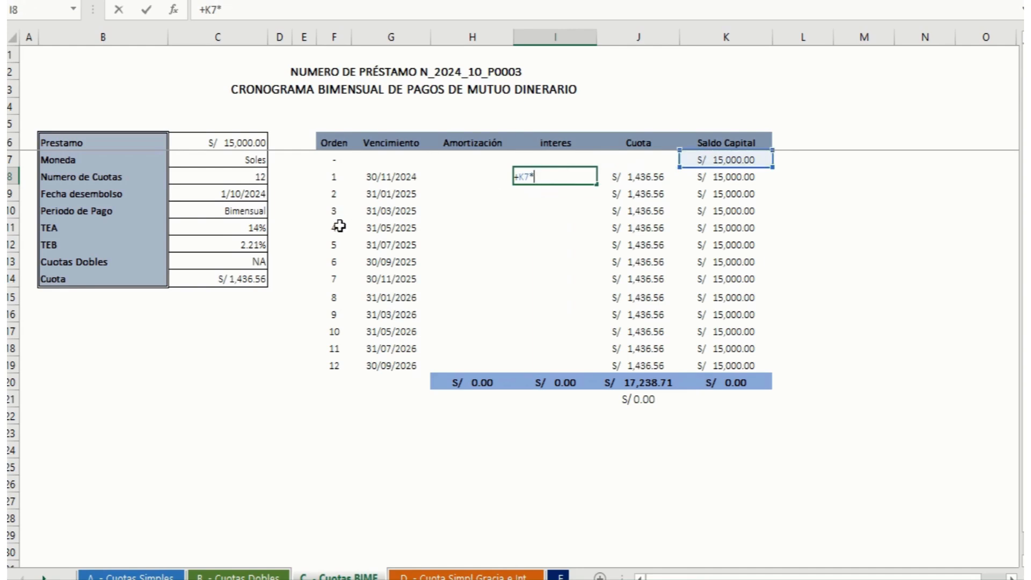
pyautogui.click(253, 246)
pyautogui.press('F4')
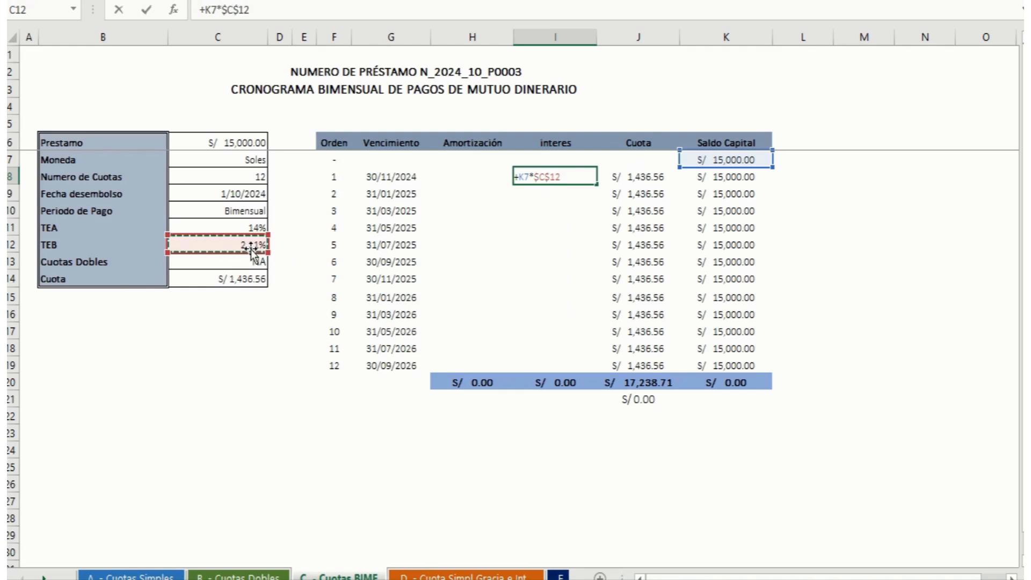
pyautogui.press('Return')
# Step: Calculate the first Amortización in H8 with =+J8-I8, and fill the Amortización and interes formulas down to row 19
pyautogui.press('Up')
pyautogui.press('Left')
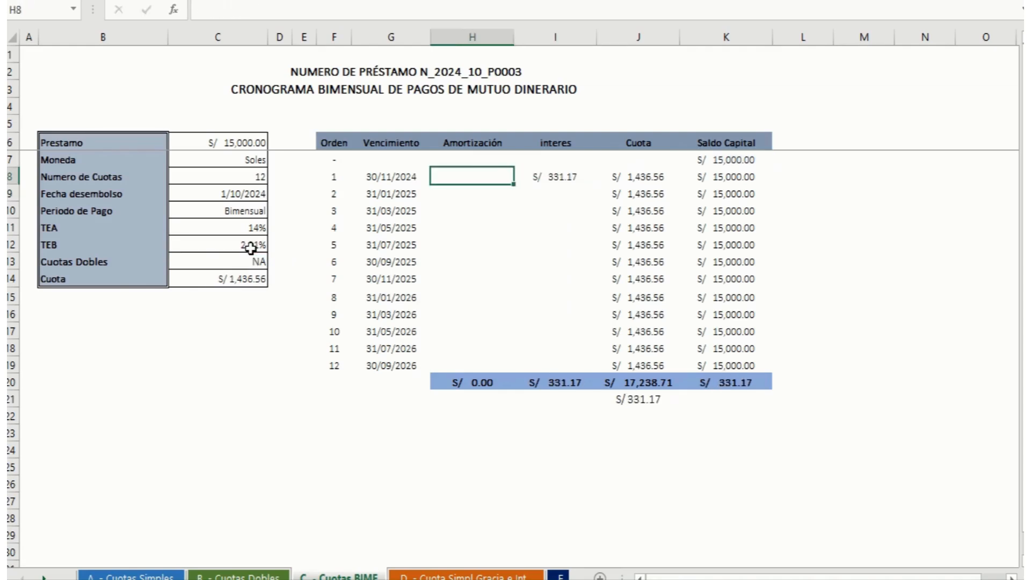
pyautogui.write('+')
pyautogui.press('Right')
pyautogui.press('Right')
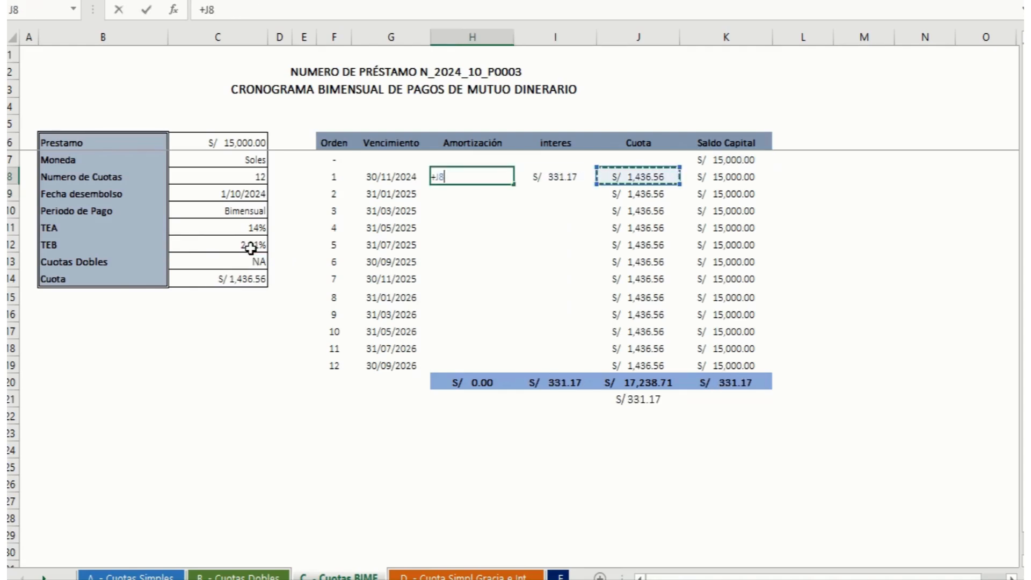
pyautogui.write('-')
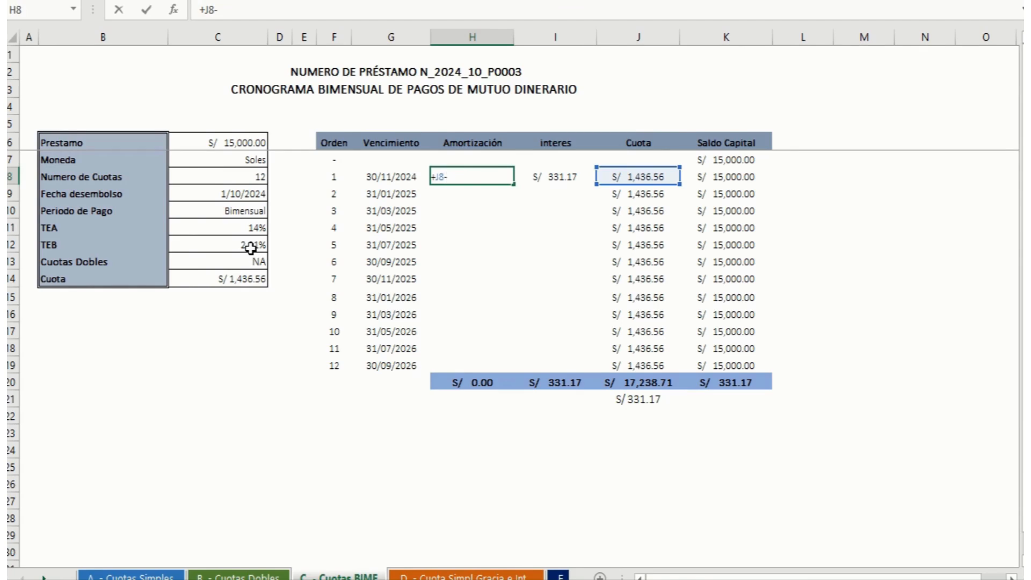
pyautogui.press('Right')
pyautogui.press('Return')
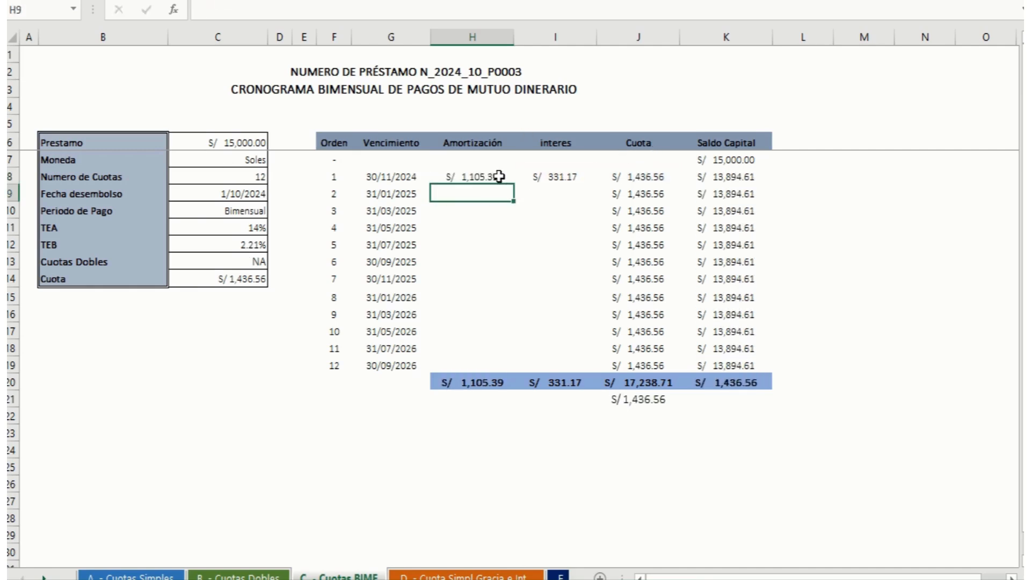
pyautogui.moveTo(496, 176); pyautogui.dragTo(581, 371)
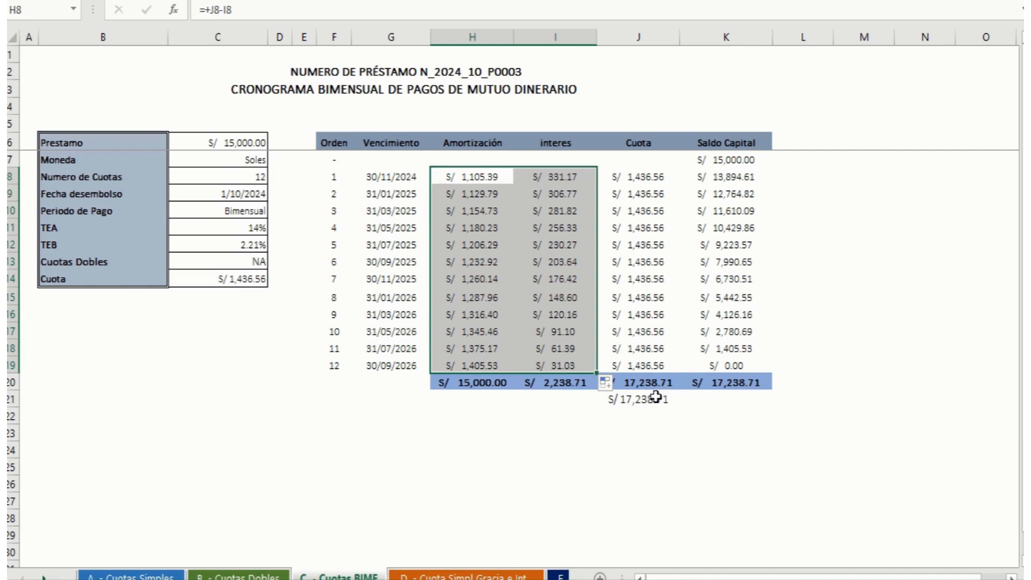
# Step: Check the Cuota total in J20 against the =+H20+I20 formula in J21, and inspect the final Saldo Capital in K19
pyautogui.moveTo(647, 383); pyautogui.dragTo(651, 400)
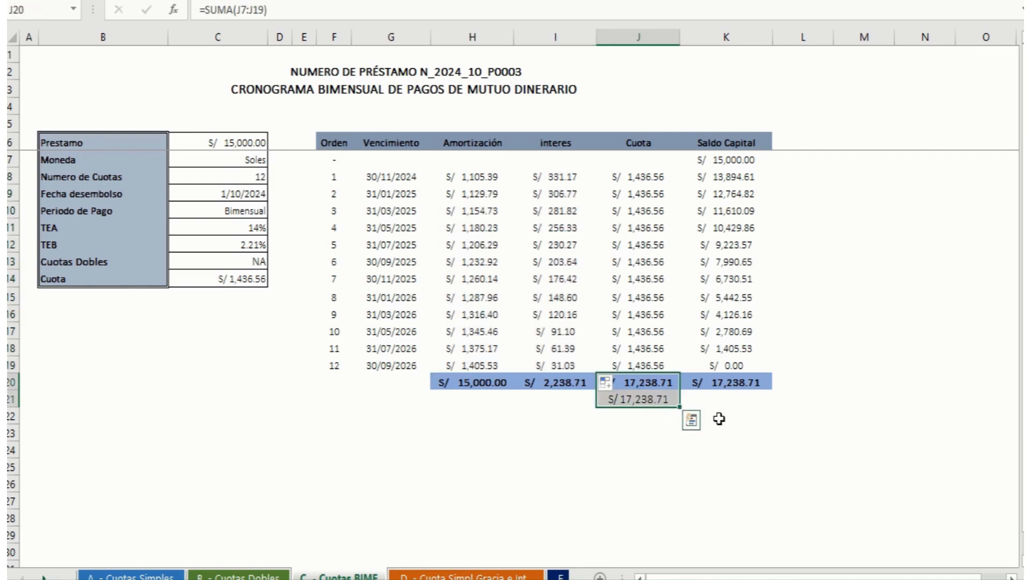
pyautogui.click(657, 398)
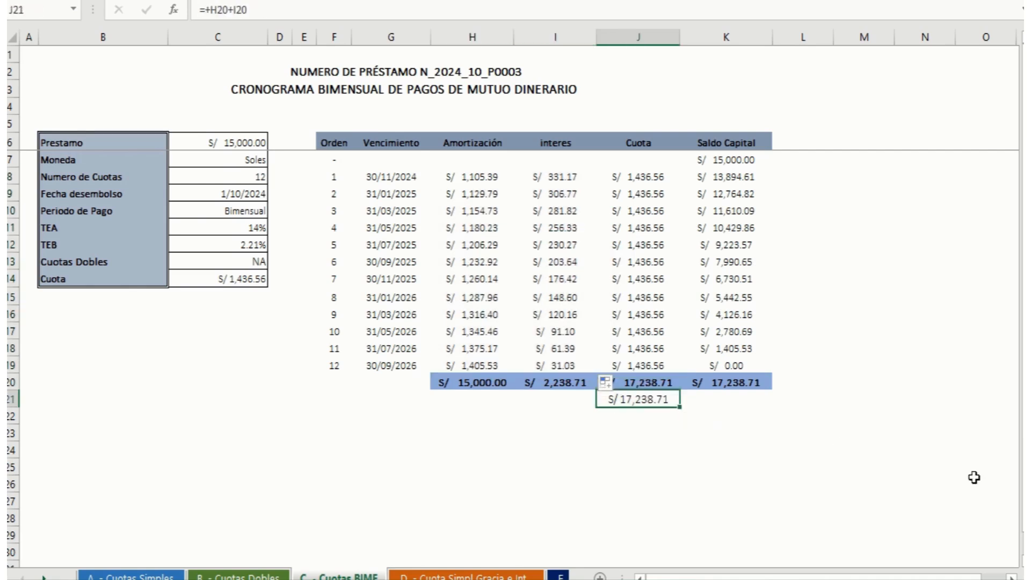
pyautogui.press('F2')
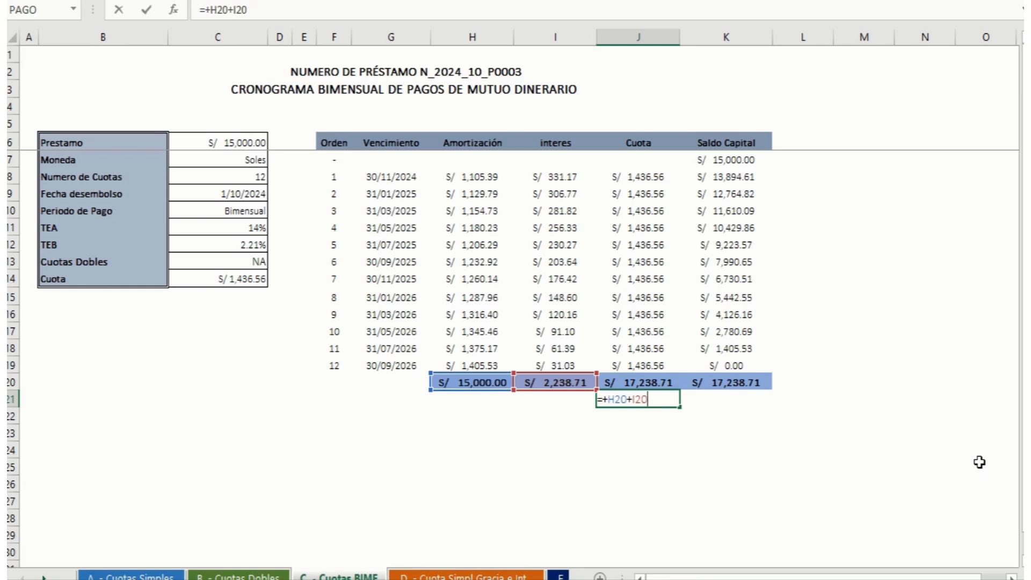
pyautogui.press('Return')
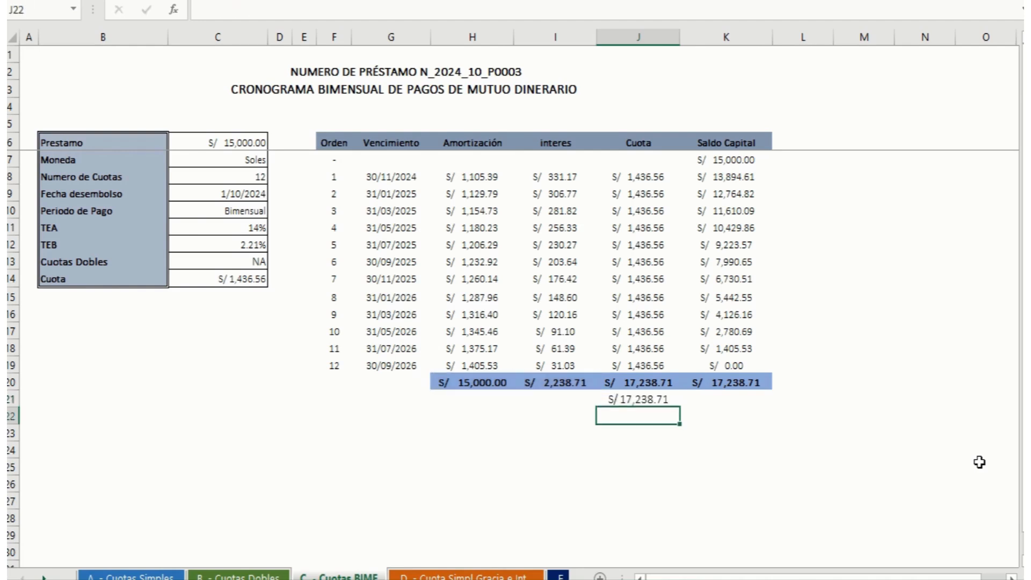
pyautogui.press('Up')
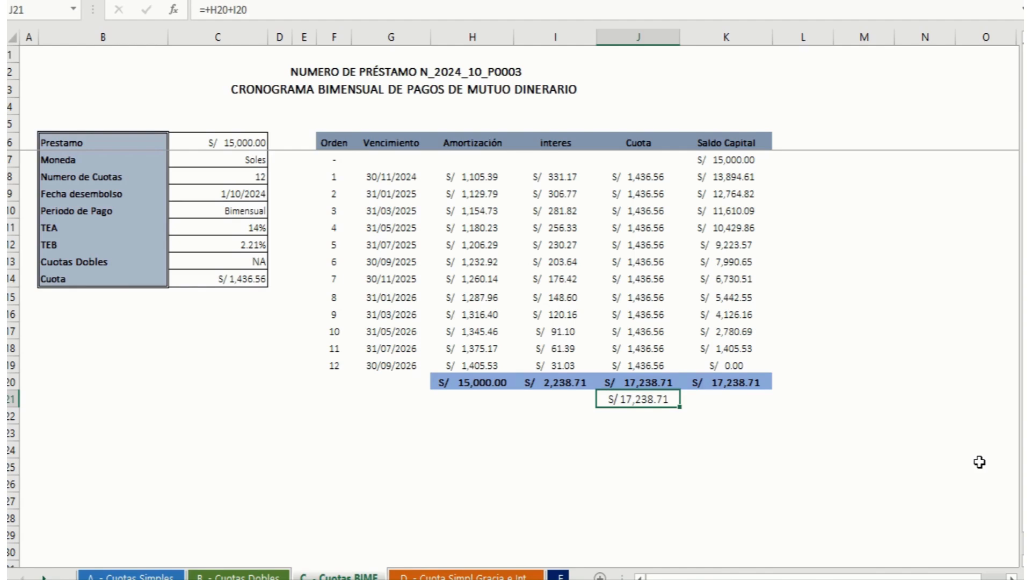
pyautogui.press('Right')
pyautogui.press('Up')
pyautogui.press('Up')
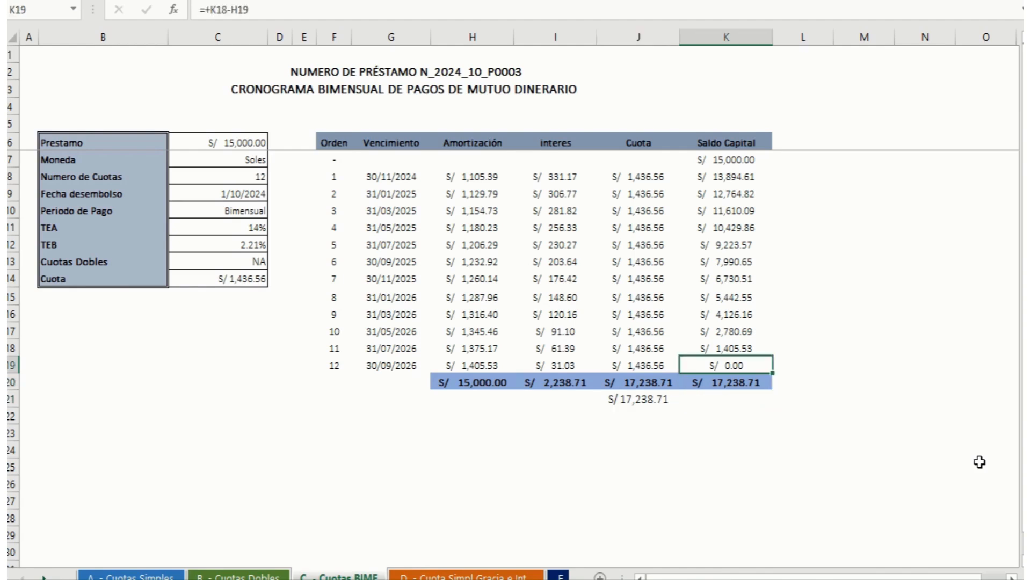
pyautogui.press('Up')
pyautogui.press('Up')
pyautogui.press('Up')
pyautogui.press('Up')
pyautogui.press('Up')
pyautogui.press('Up')
pyautogui.press('Up')
pyautogui.press('Up')
pyautogui.press('Up')
pyautogui.press('Up')
pyautogui.press('Up')
pyautogui.press('Up')
pyautogui.press('Up')
pyautogui.press('Up')
pyautogui.press('Up')
pyautogui.press('Up')
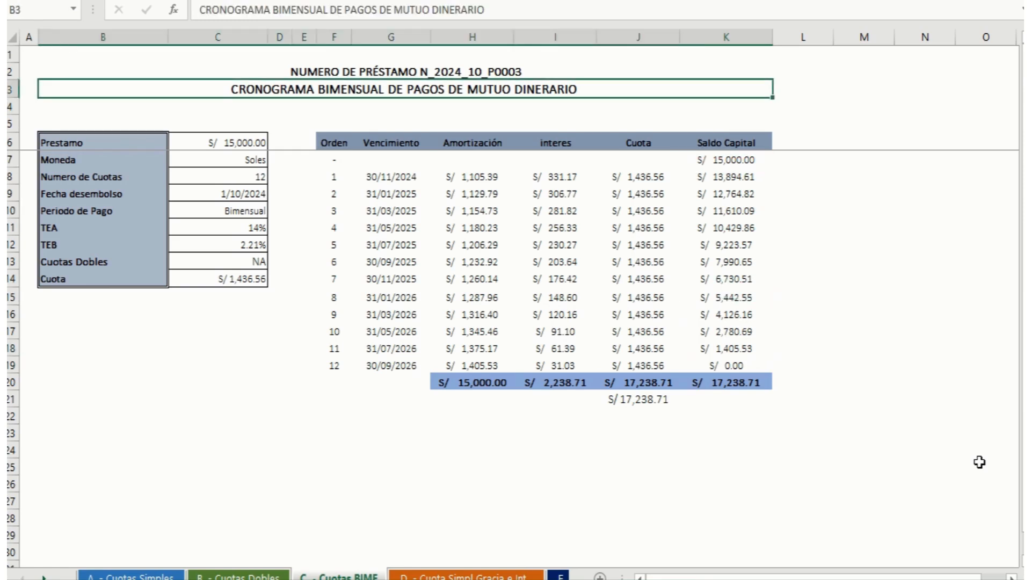
pyautogui.press('Down')
pyautogui.press('Down')
pyautogui.press('Down')
pyautogui.press('Down')
pyautogui.press('Down')
pyautogui.press('Down')
pyautogui.press('Left')
pyautogui.press('Left')
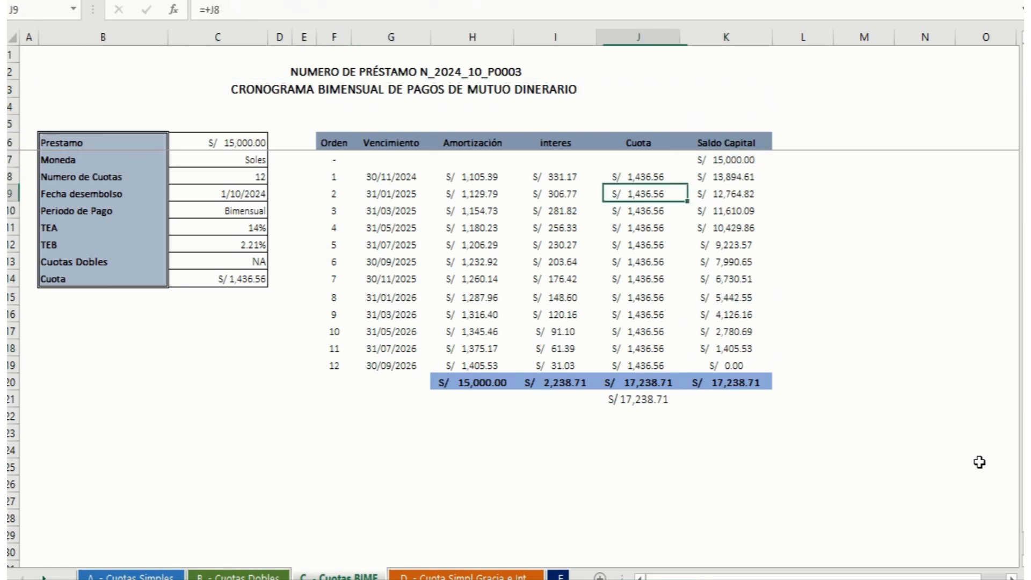
pyautogui.press('Down')
pyautogui.press('Down')
pyautogui.press('Down')
pyautogui.press('Right')
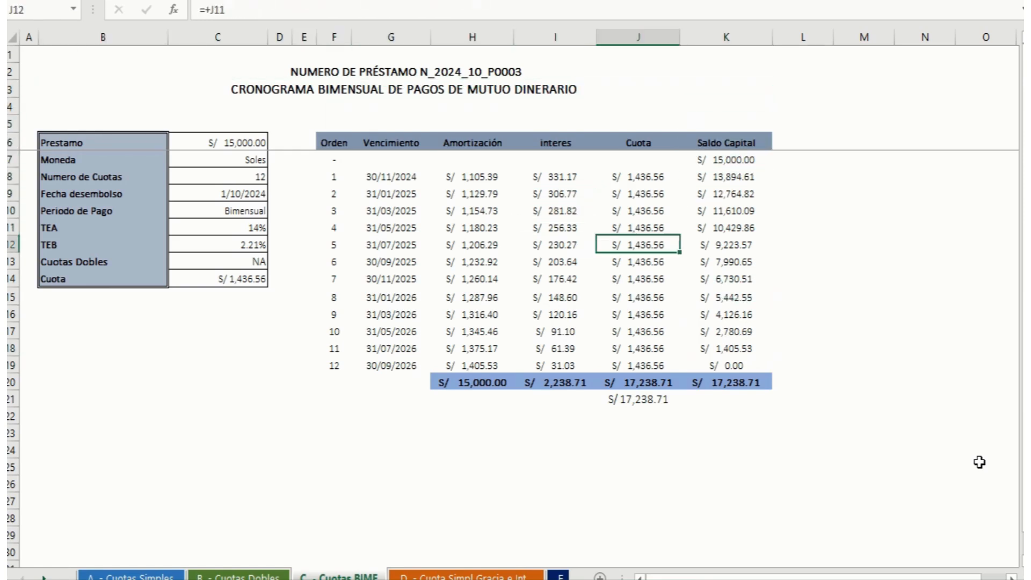
pyautogui.press('Up')
pyautogui.press('Up')
pyautogui.press('Up')
pyautogui.press('Up')
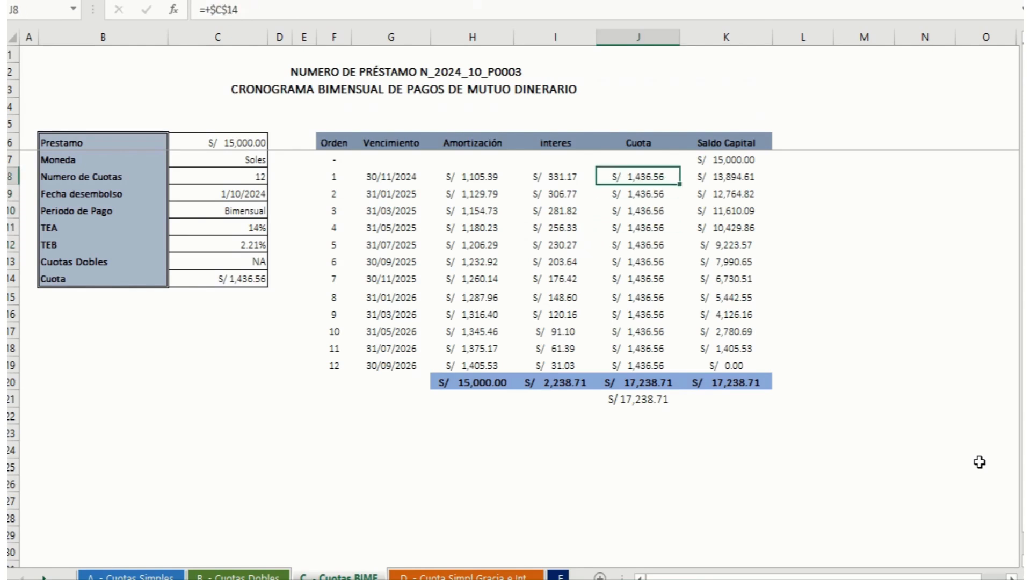
pyautogui.press('Down')
pyautogui.press('Down')
pyautogui.press('Down')
pyautogui.press('Up')
pyautogui.press('Up')
pyautogui.press('Up')
pyautogui.press('Up')
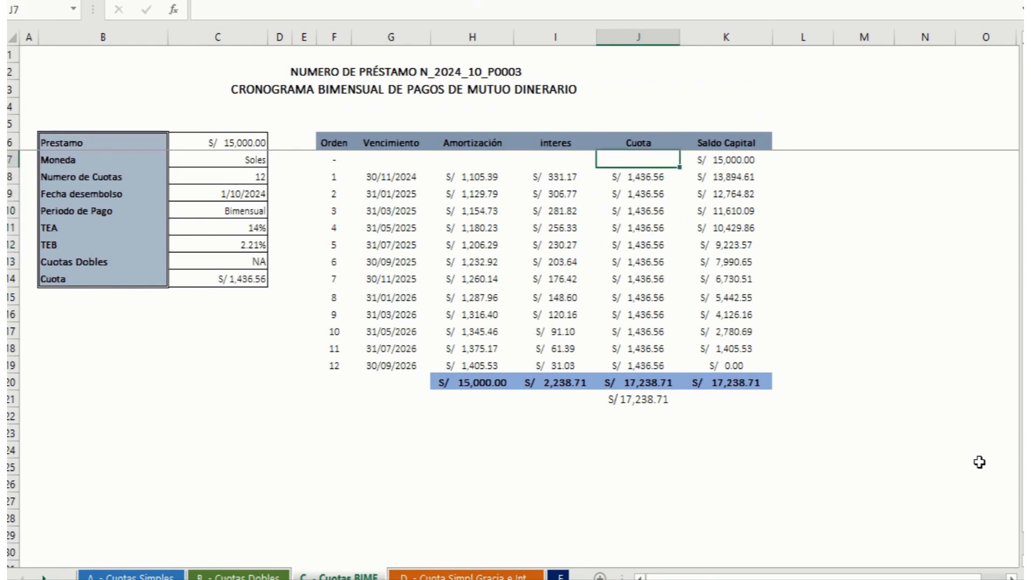
pyautogui.press('Down')
pyautogui.press('Down')
pyautogui.press('Up')
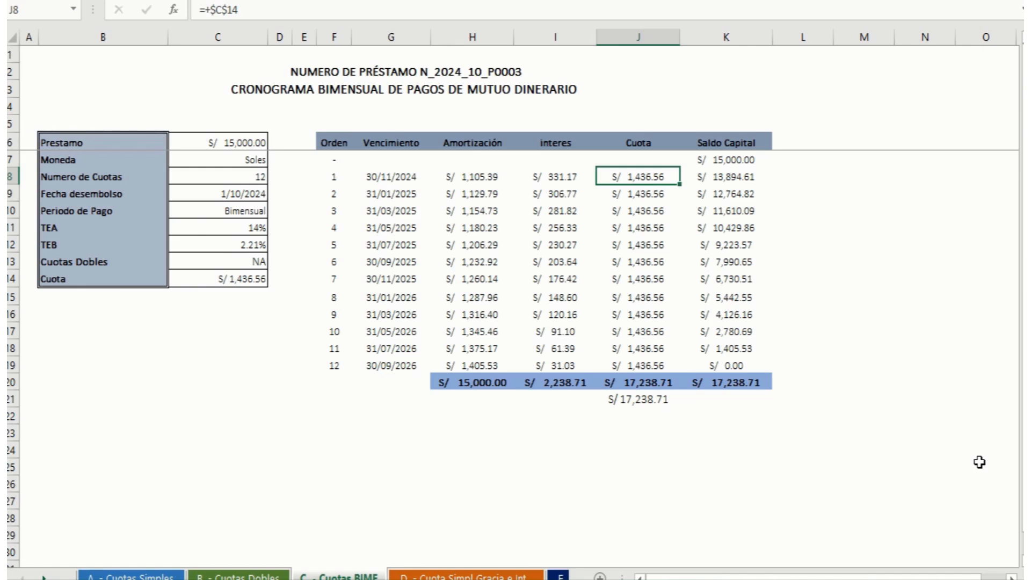
pyautogui.press('Left')
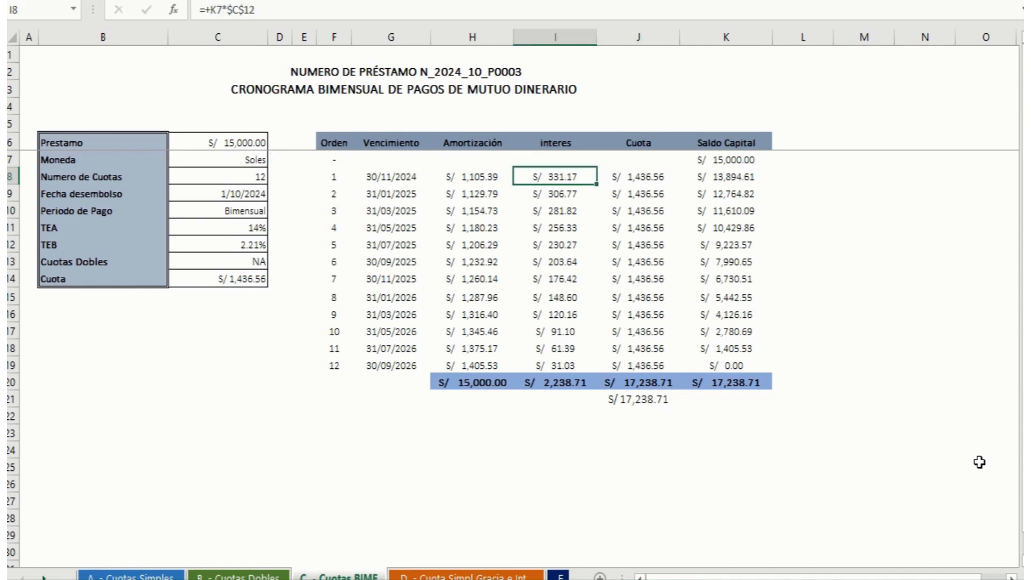
pyautogui.press('Right')
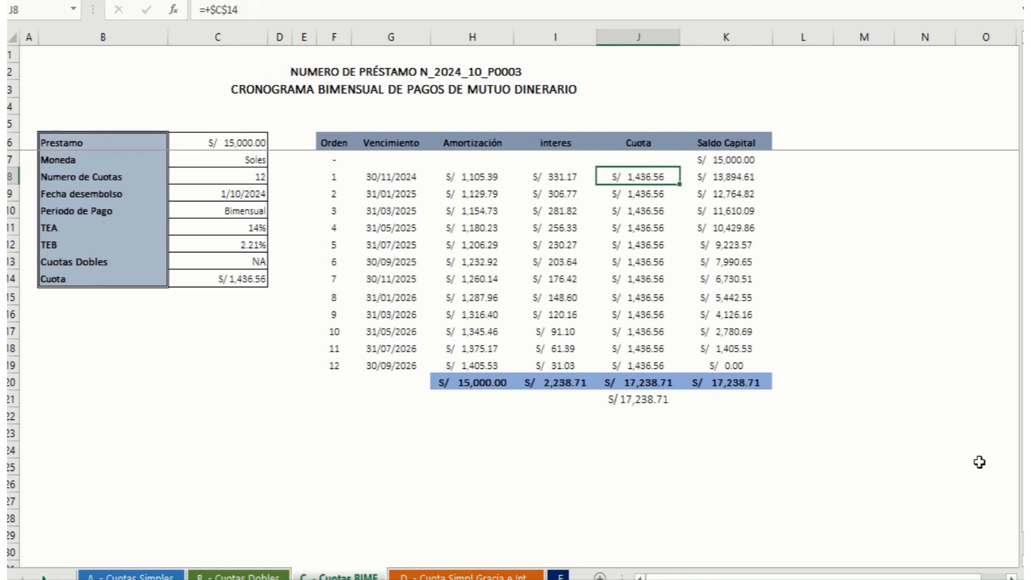
pyautogui.press('Left')
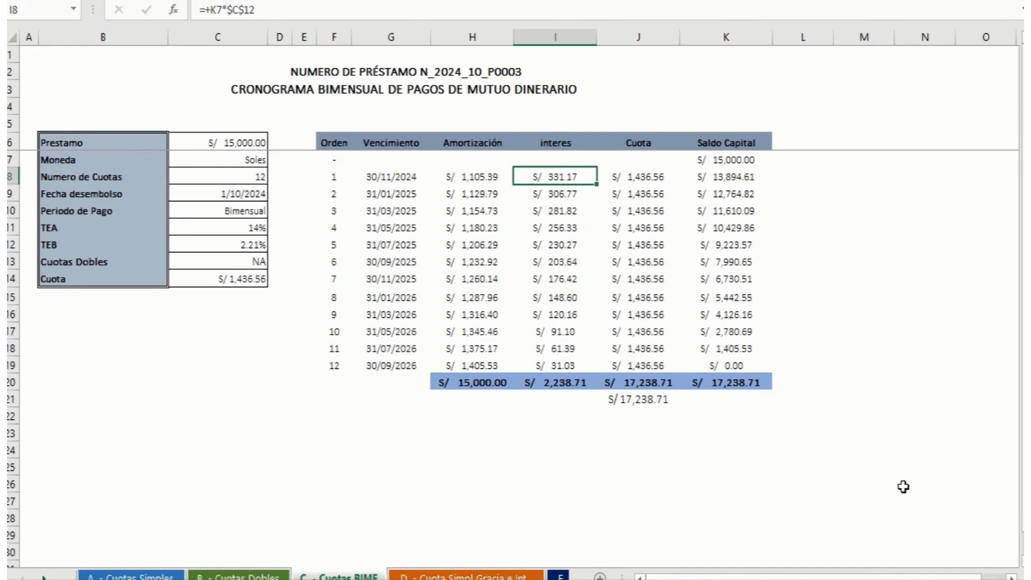
# Step: Open the D - Cuota Simpl Gracia e Int sheet and review its instalment counts, Periodo de Gracia, Periodo de Pago and TEA
pyautogui.click(510, 576)
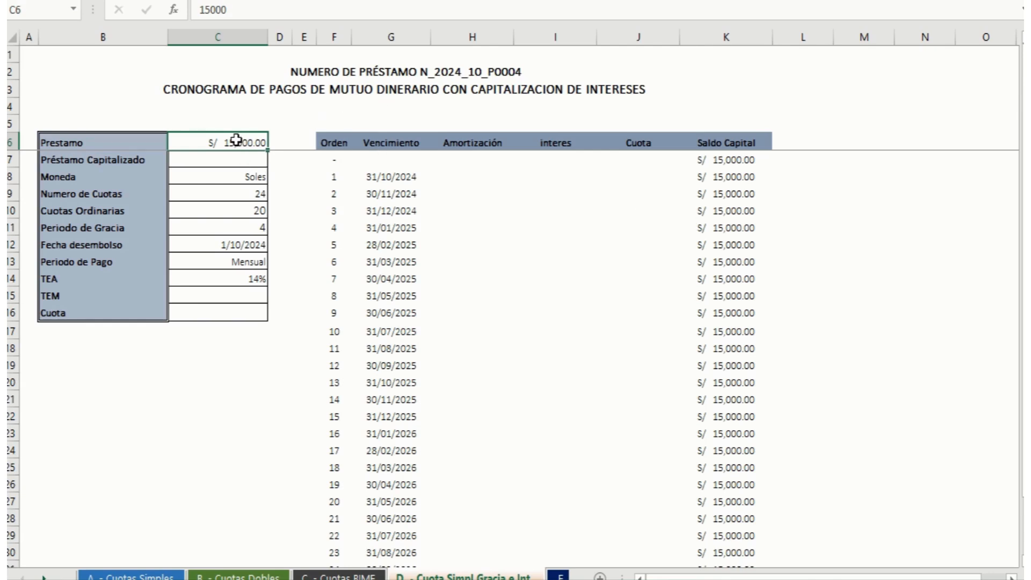
pyautogui.click(237, 194)
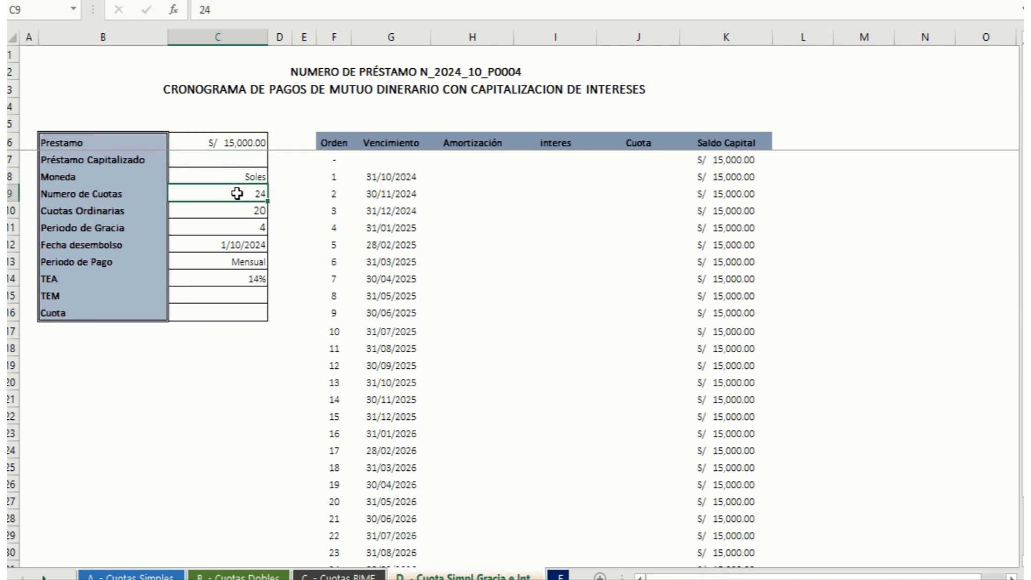
pyautogui.click(213, 227)
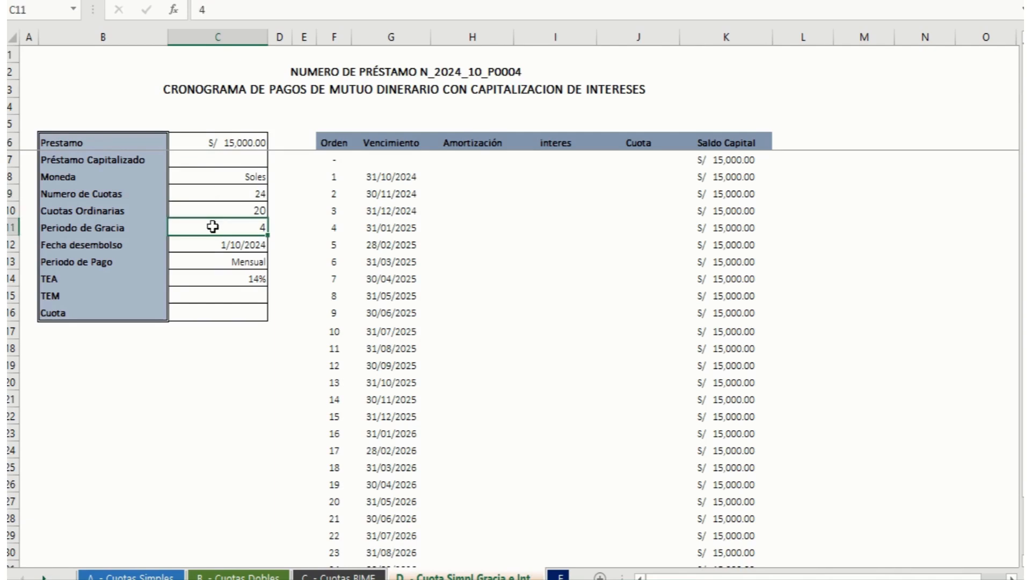
pyautogui.click(227, 208)
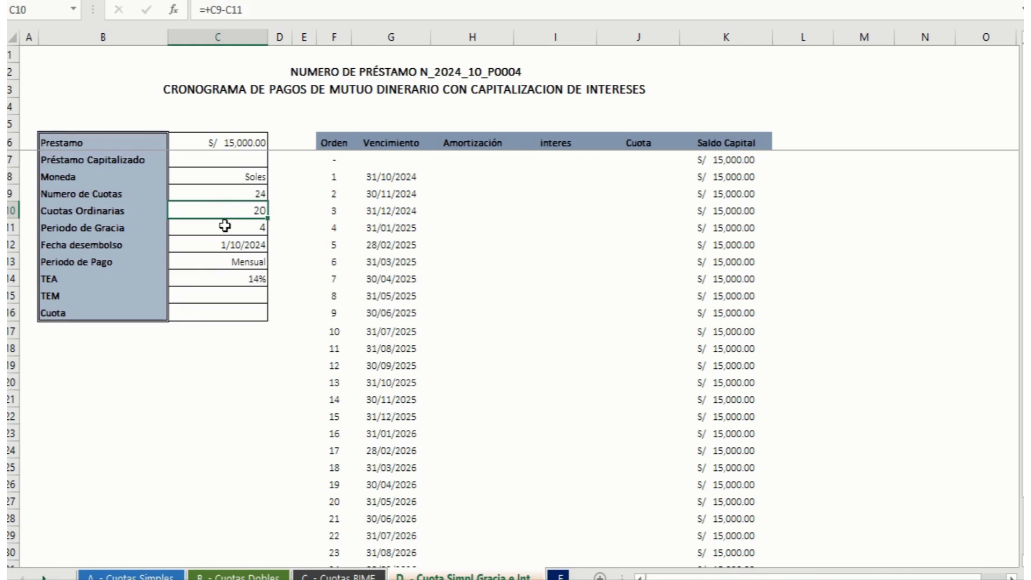
pyautogui.click(225, 226)
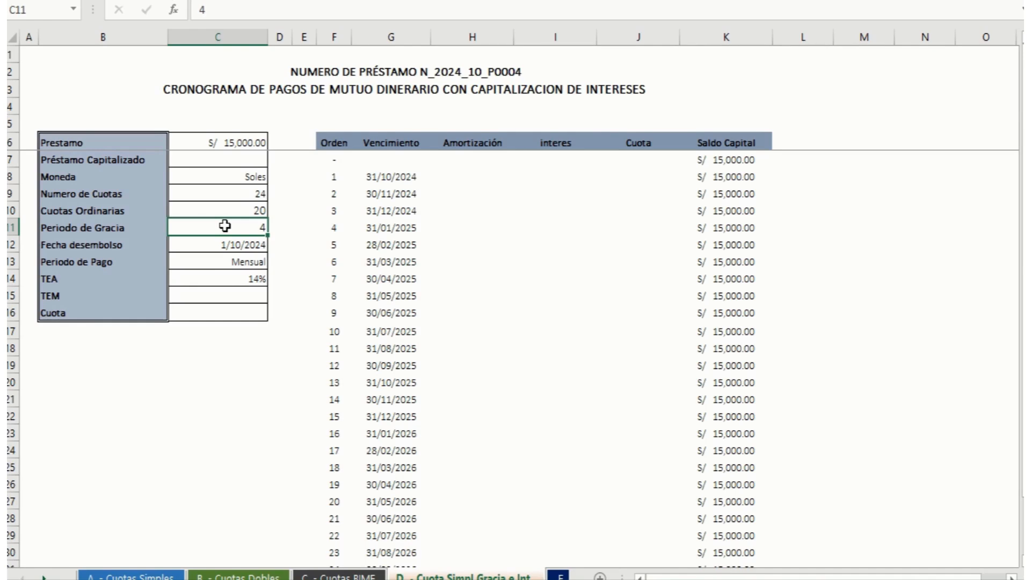
pyautogui.click(231, 262)
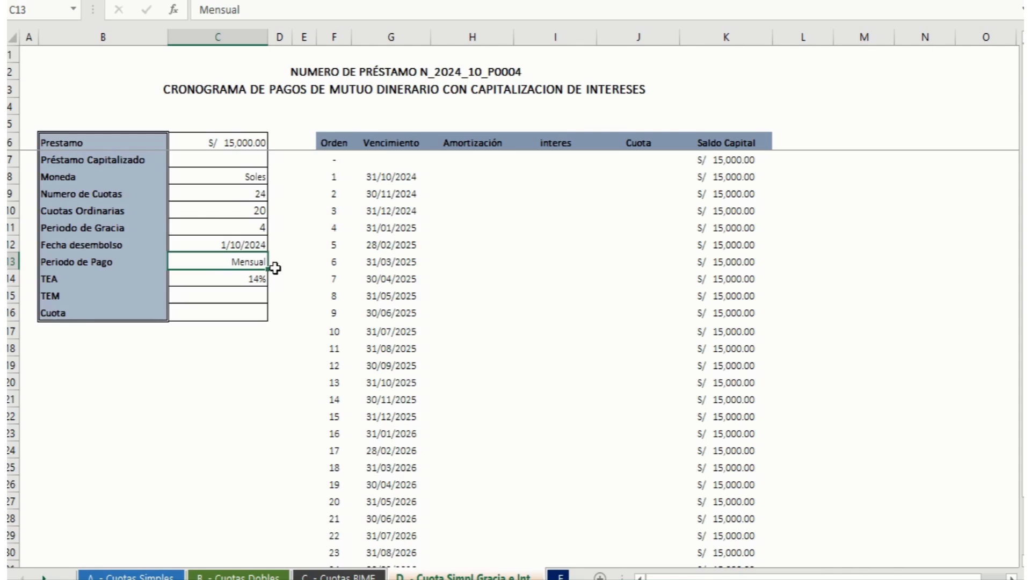
pyautogui.click(206, 278)
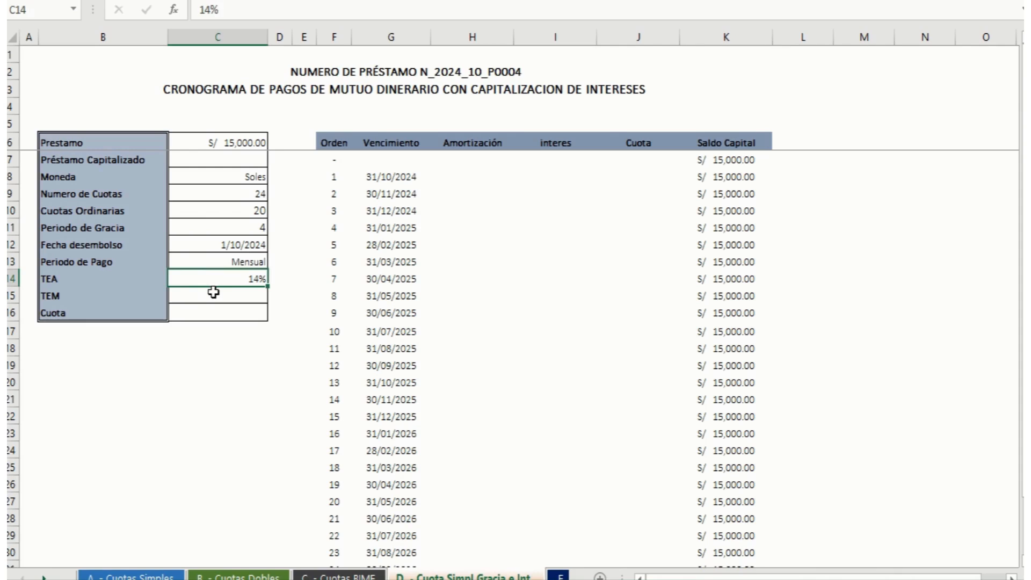
# Step: Calculate the TEM in C15 with =(1+C14)^(1/12)-1, converting the annual TEA to a monthly rate
pyautogui.click(214, 291)
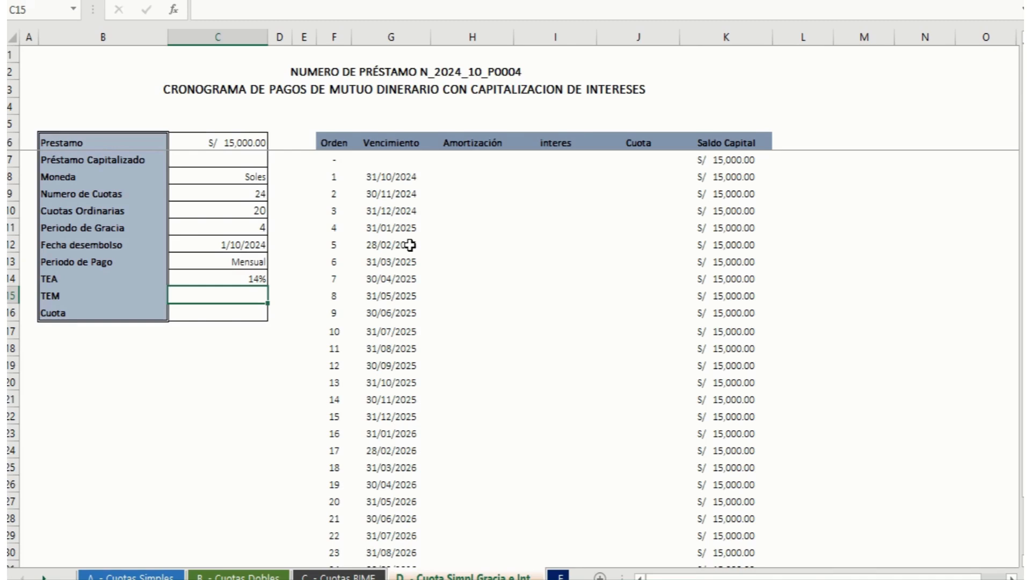
pyautogui.write('=(1+')
pyautogui.press('Up')
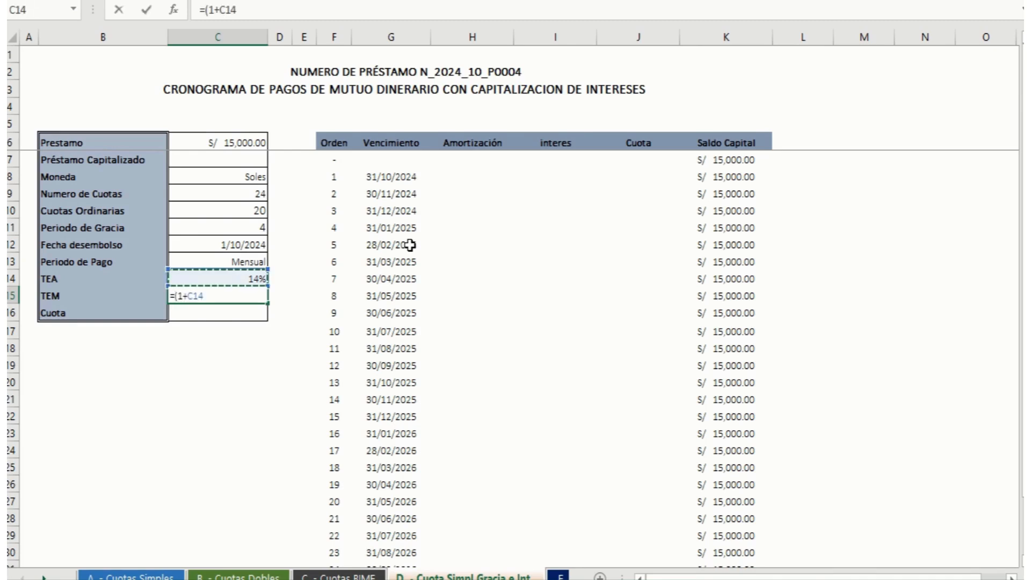
pyautogui.write(')^(1/12')
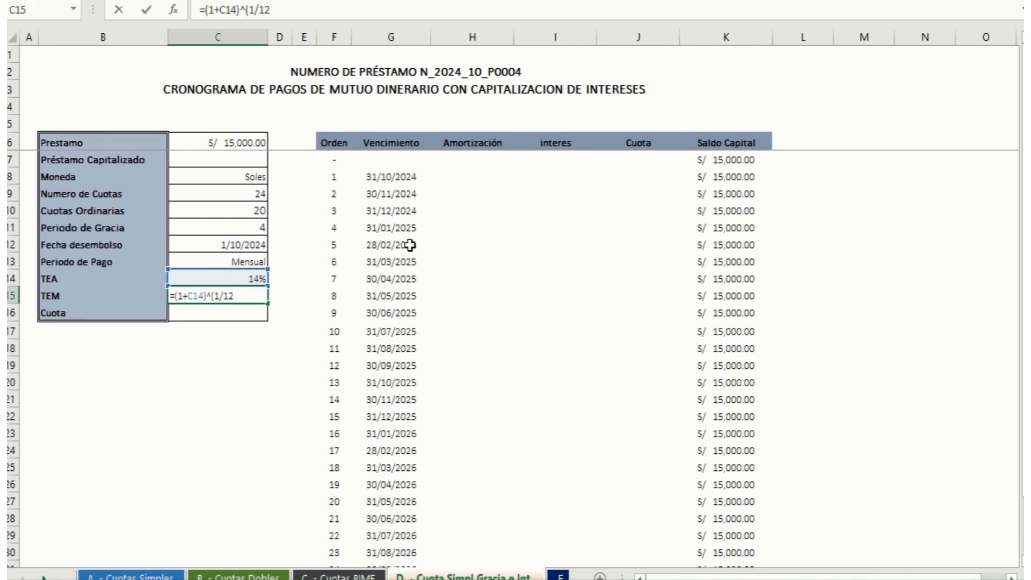
pyautogui.write(')-1')
pyautogui.press('Return')
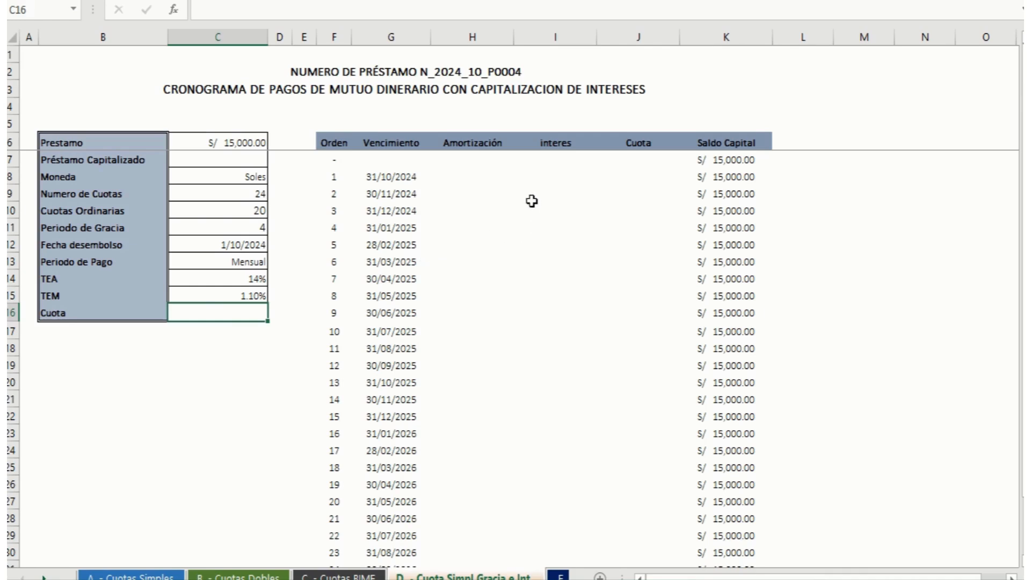
# Step: Calculate the first instalment's interes in I8 with =+K7*$C$15, multiplying the opening Saldo Capital by the fixed TEM
pyautogui.click(570, 176)
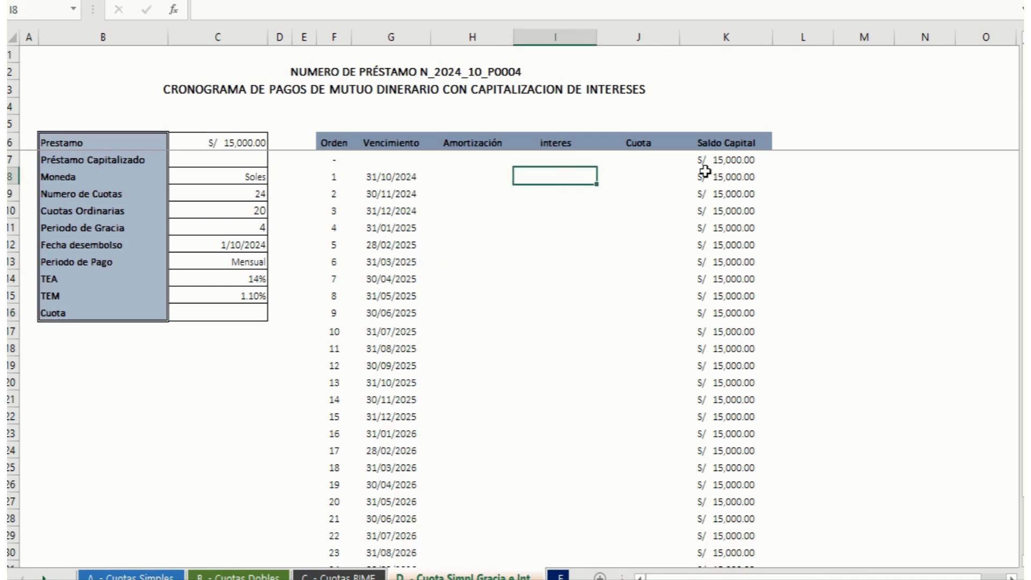
pyautogui.write('+')
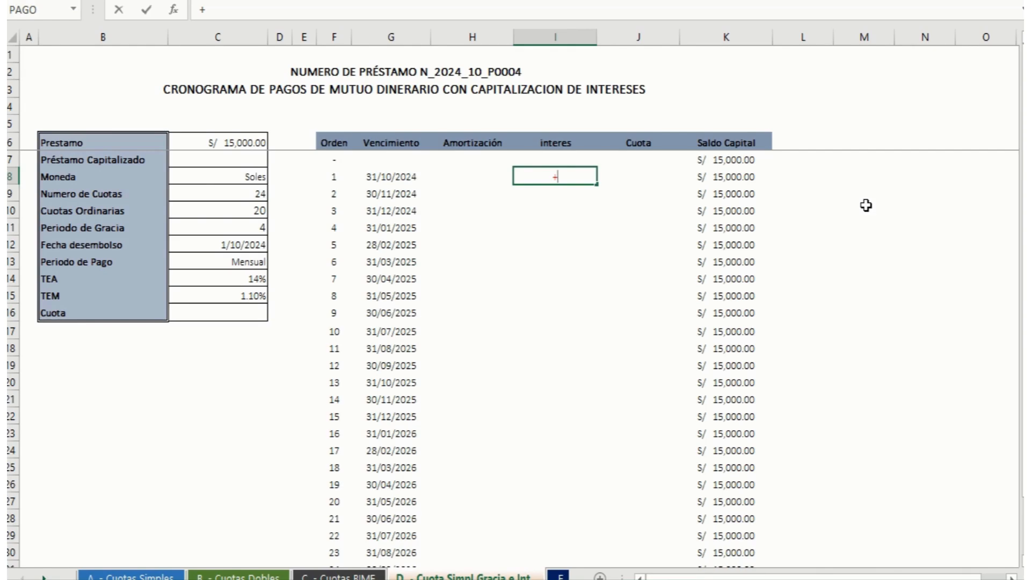
pyautogui.press('Right')
pyautogui.press('Right')
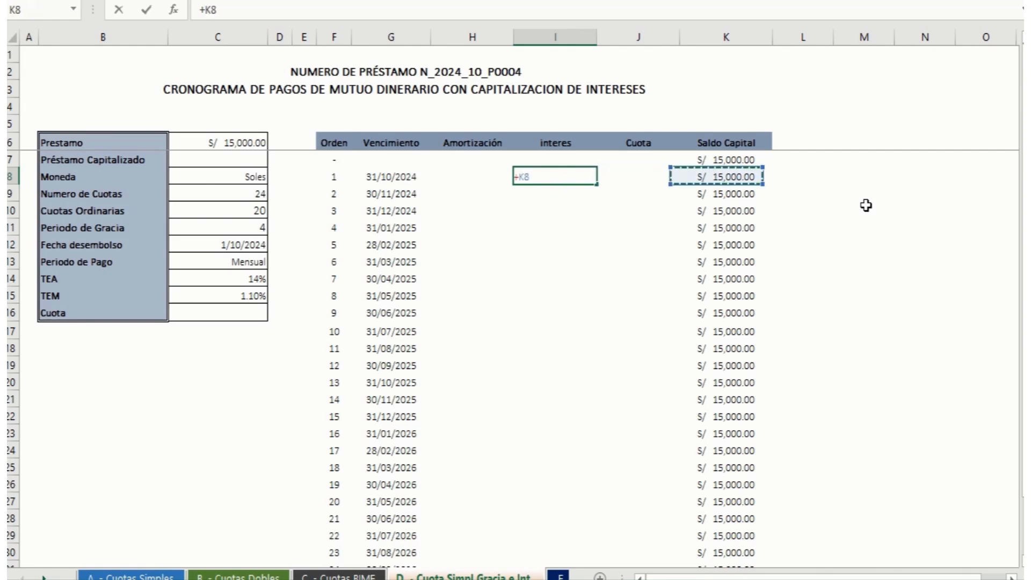
pyautogui.press('Up')
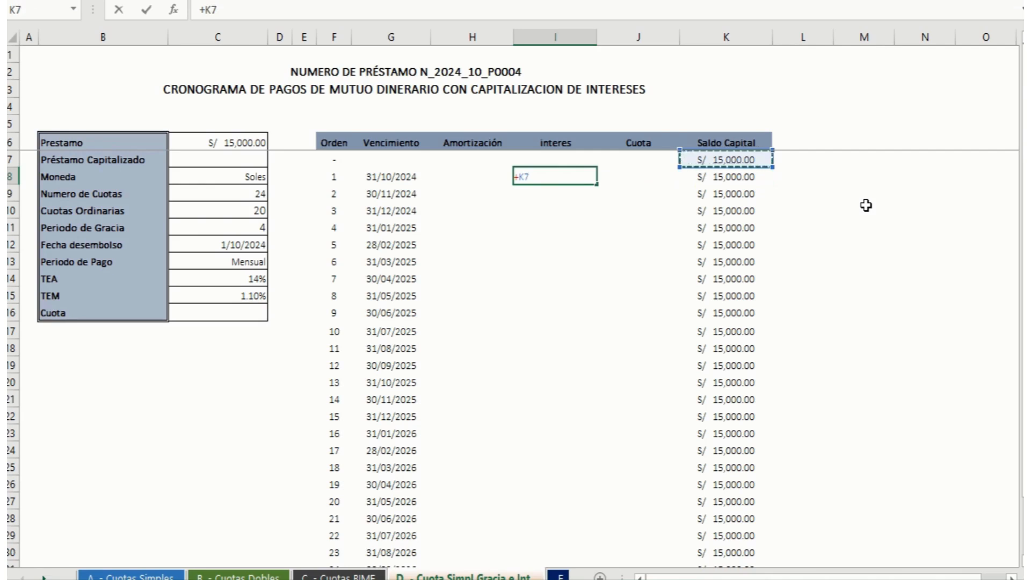
pyautogui.write('*')
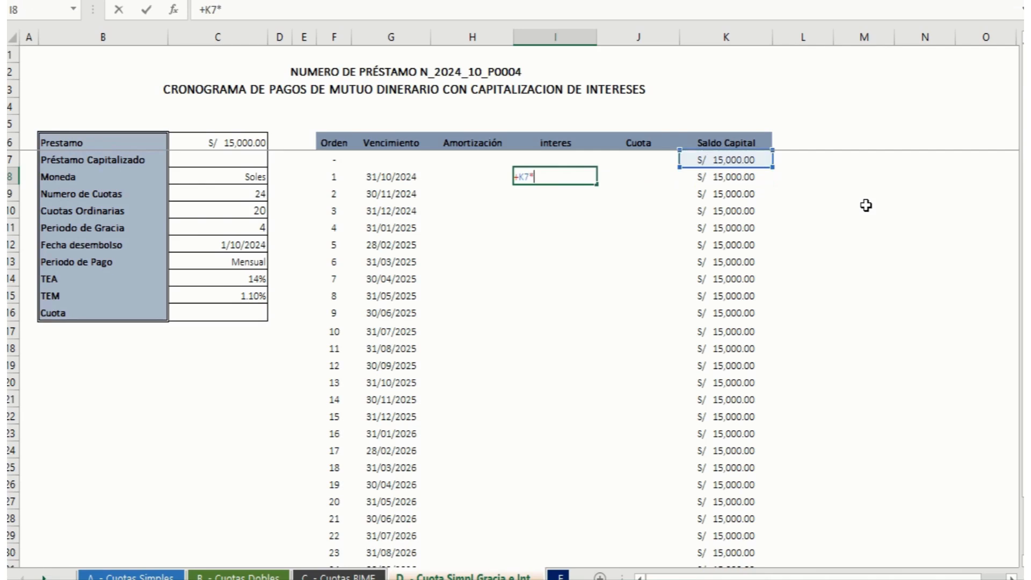
pyautogui.click(242, 297)
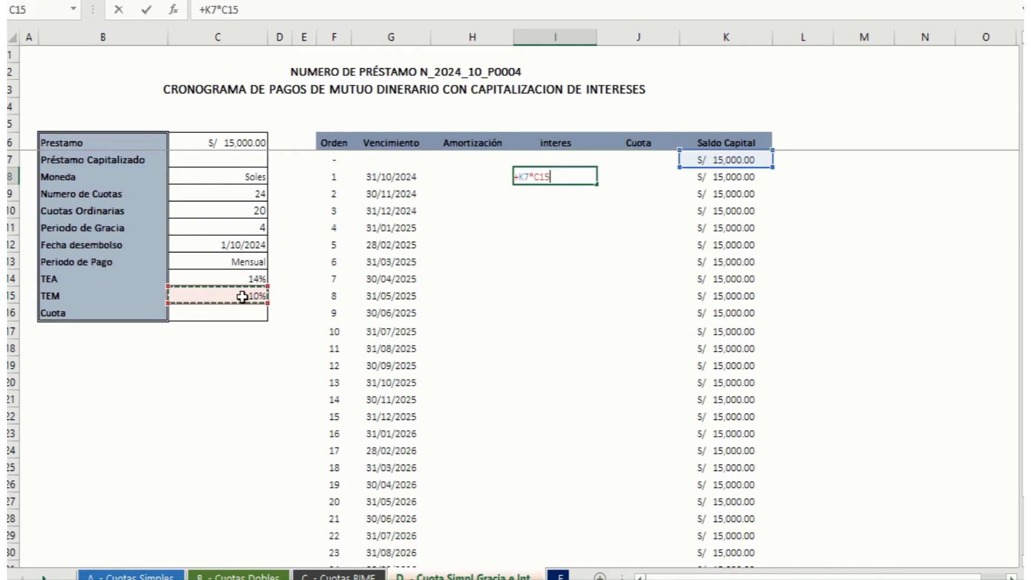
pyautogui.press('F4')
pyautogui.press('Return')
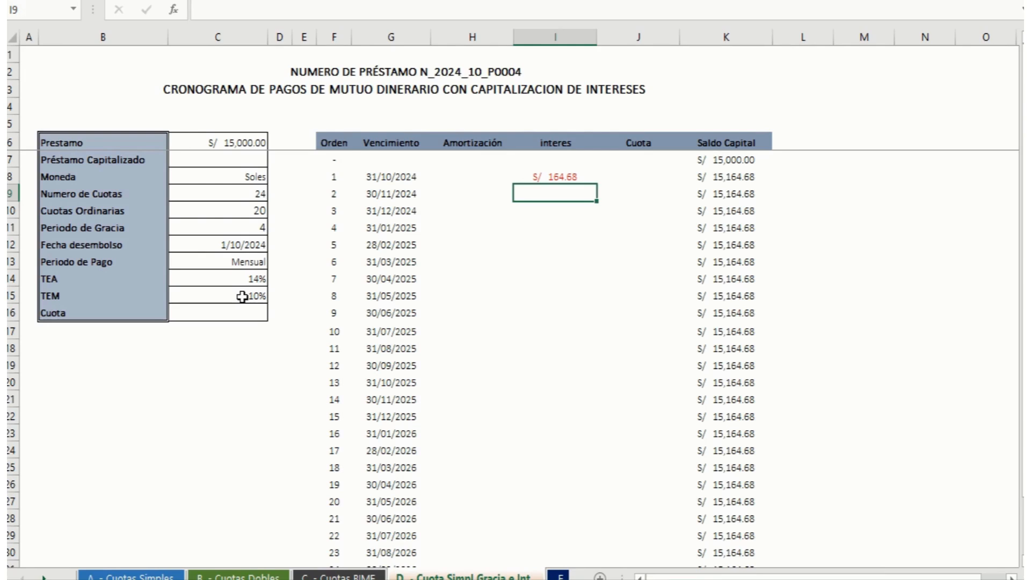
# Step: Inspect the first instalment's Saldo Capital formula in K8 and how it relates to the interes in I8
pyautogui.press('Up')
pyautogui.press('Right')
pyautogui.press('Right')
pyautogui.press('Right')
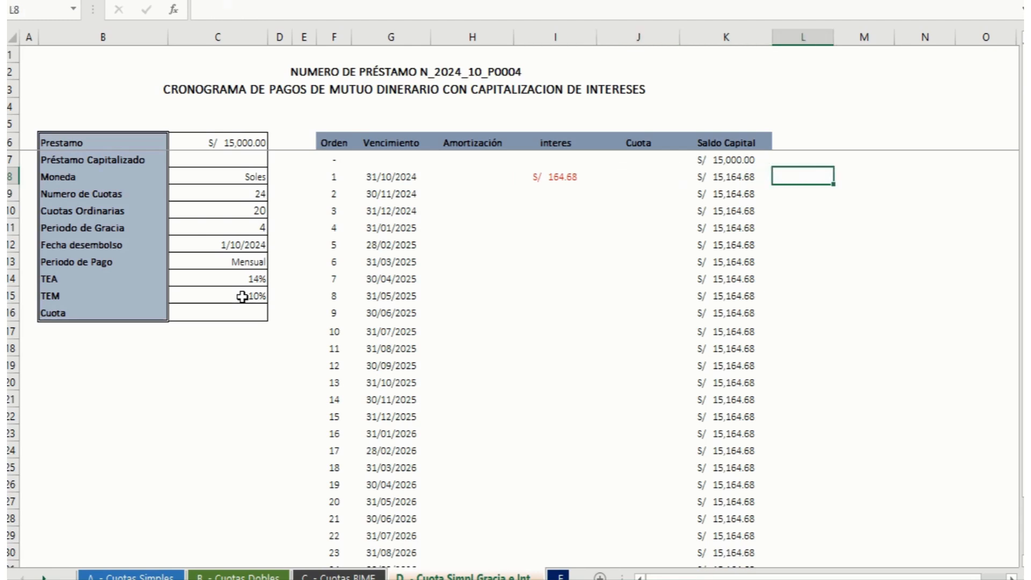
pyautogui.press('Left')
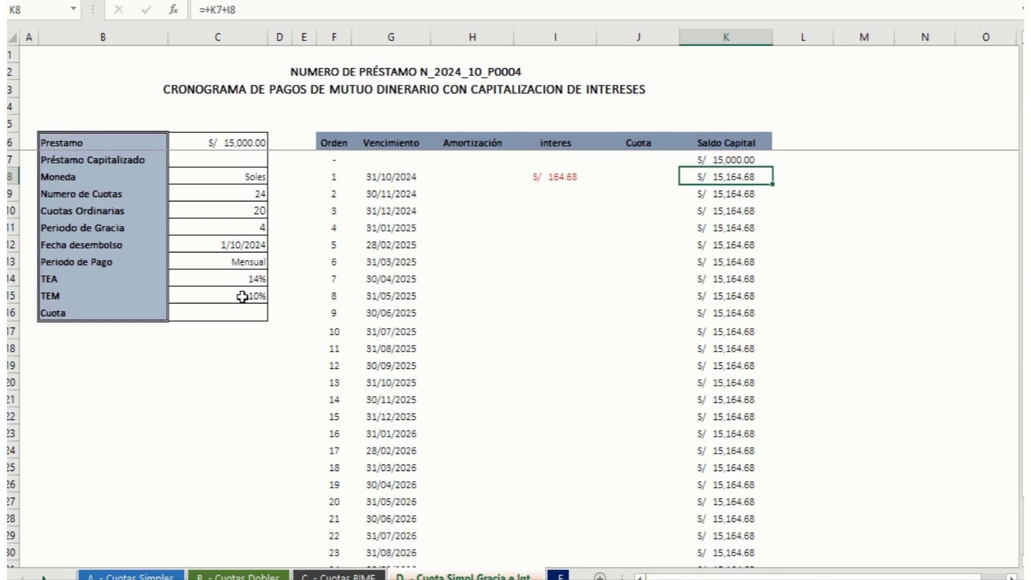
pyautogui.press('Left')
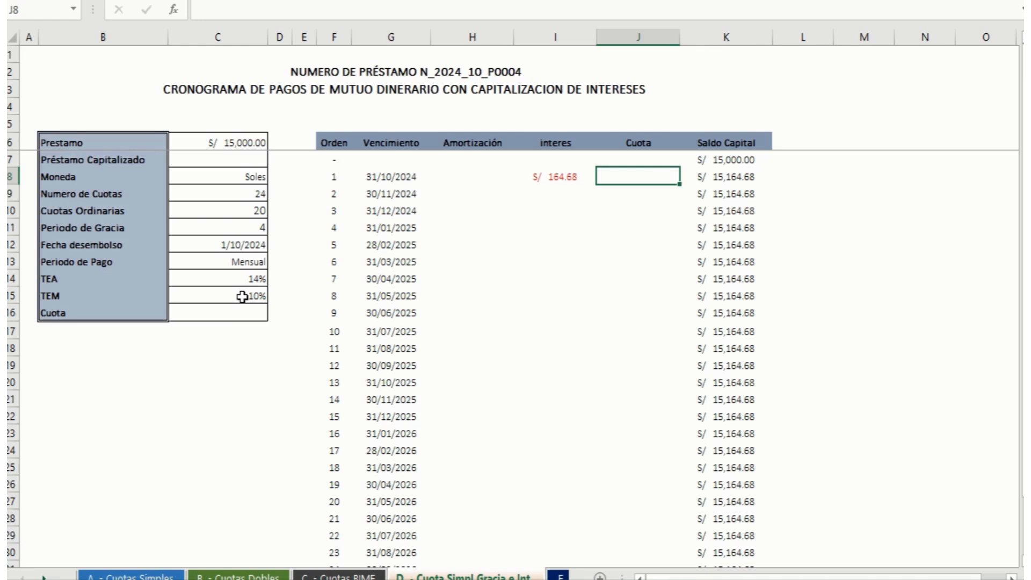
pyautogui.press('Left')
pyautogui.press('Right')
pyautogui.press('Right')
# Step: Fill the interes formula from I8 down to I11 for the four grace months, and check the Saldo Capital formulas through K11
pyautogui.press('Left')
pyautogui.press('Left')
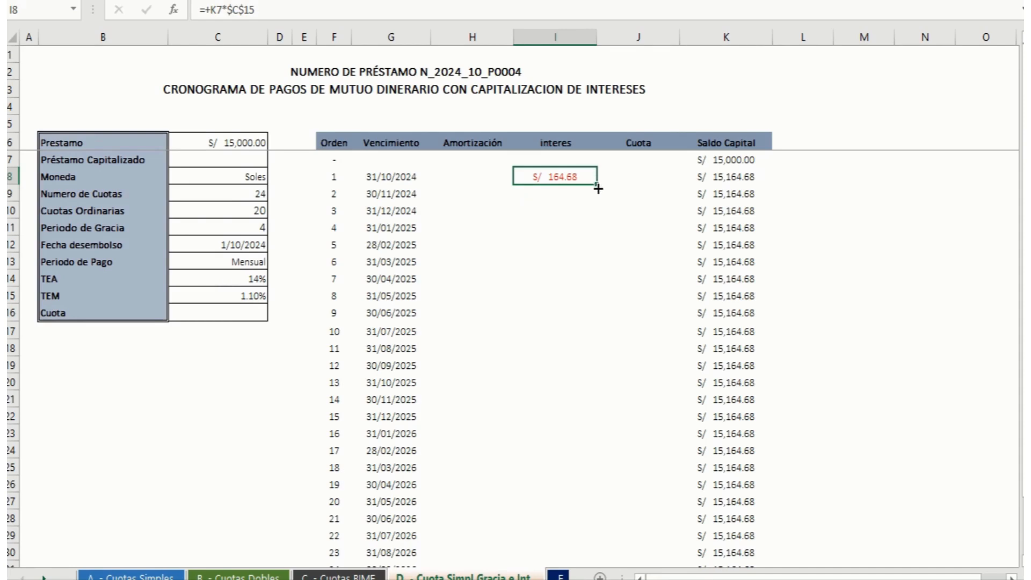
pyautogui.moveTo(596, 186); pyautogui.dragTo(594, 226)
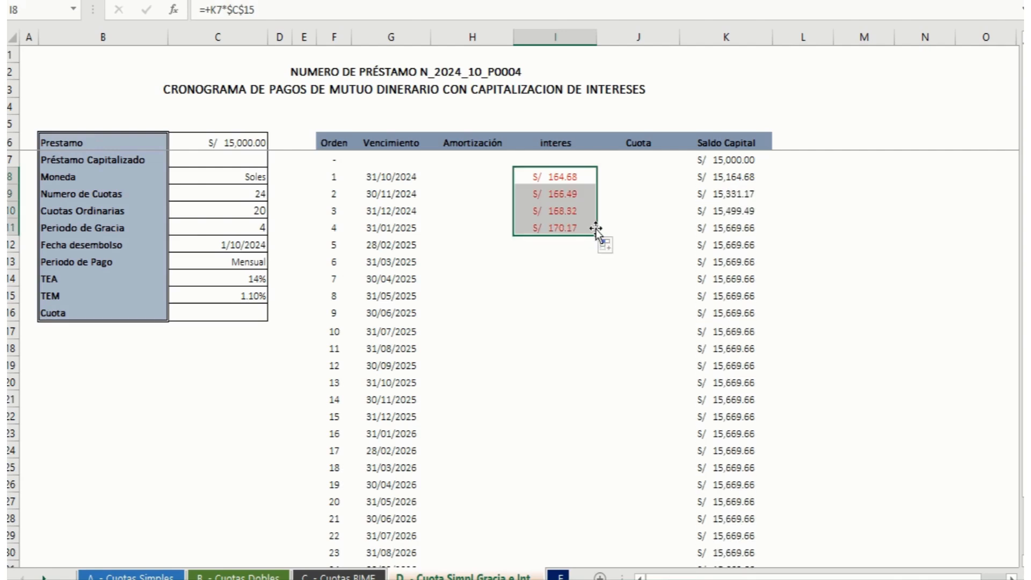
pyautogui.click(575, 195)
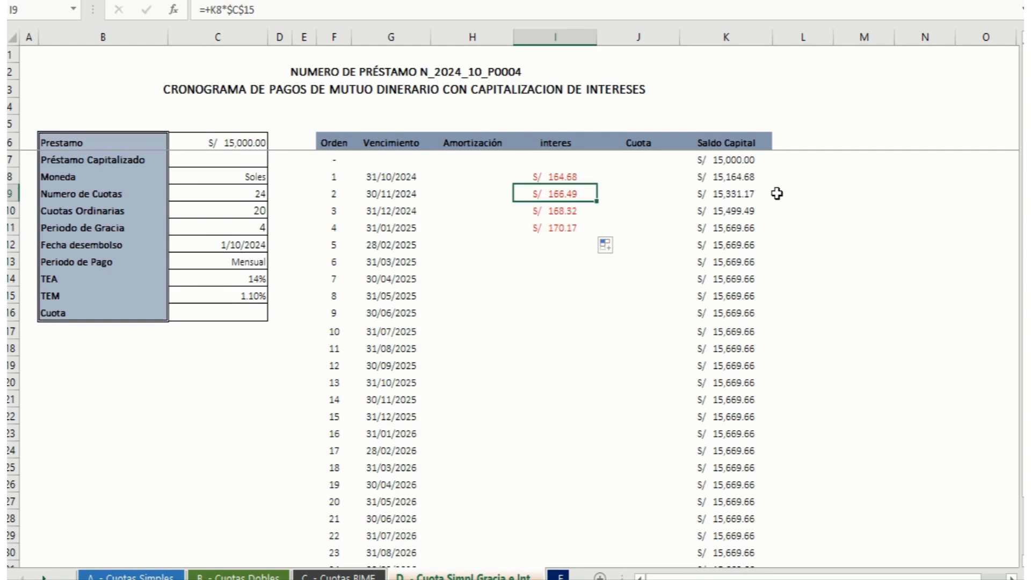
pyautogui.press('Right')
pyautogui.press('Right')
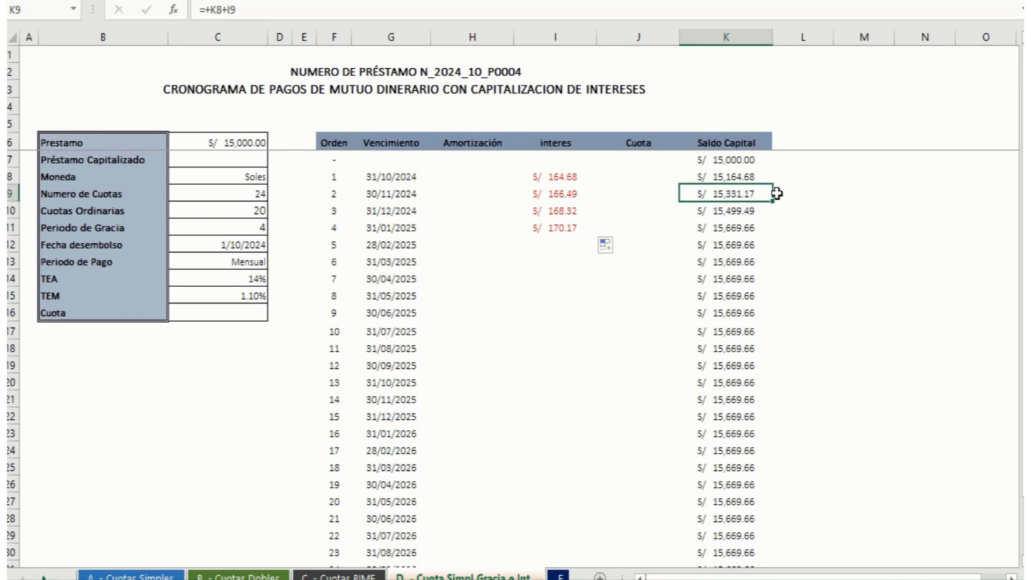
pyautogui.press('Down')
pyautogui.press('Down')
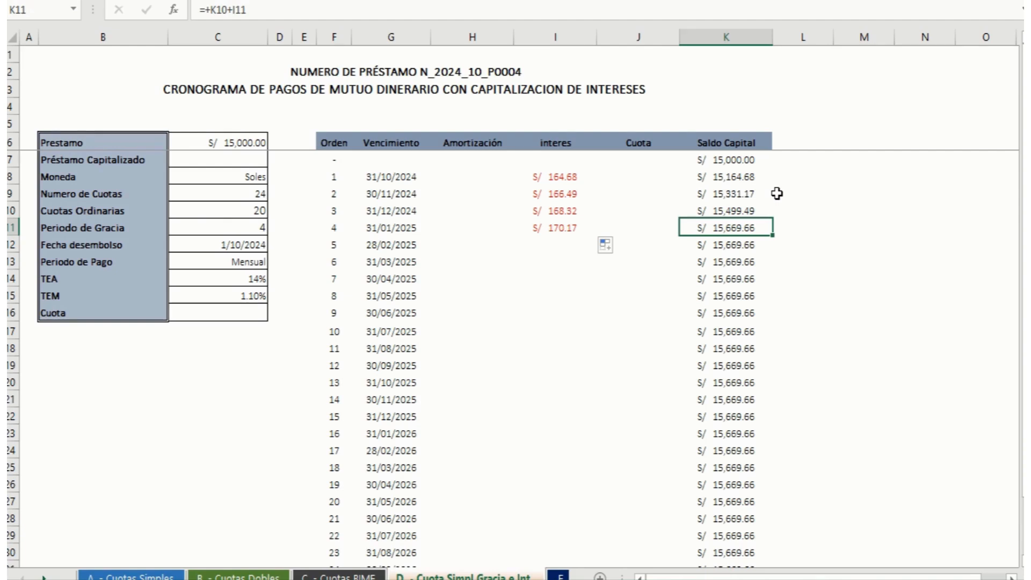
# Step: Set the Préstamo Capitalizado in C7 to =+K11, linking it to the Saldo Capital at the end of the grace period
pyautogui.press('Left')
pyautogui.press('Left')
pyautogui.press('Left')
pyautogui.press('Left')
pyautogui.press('Left')
pyautogui.press('Left')
pyautogui.press('Left')
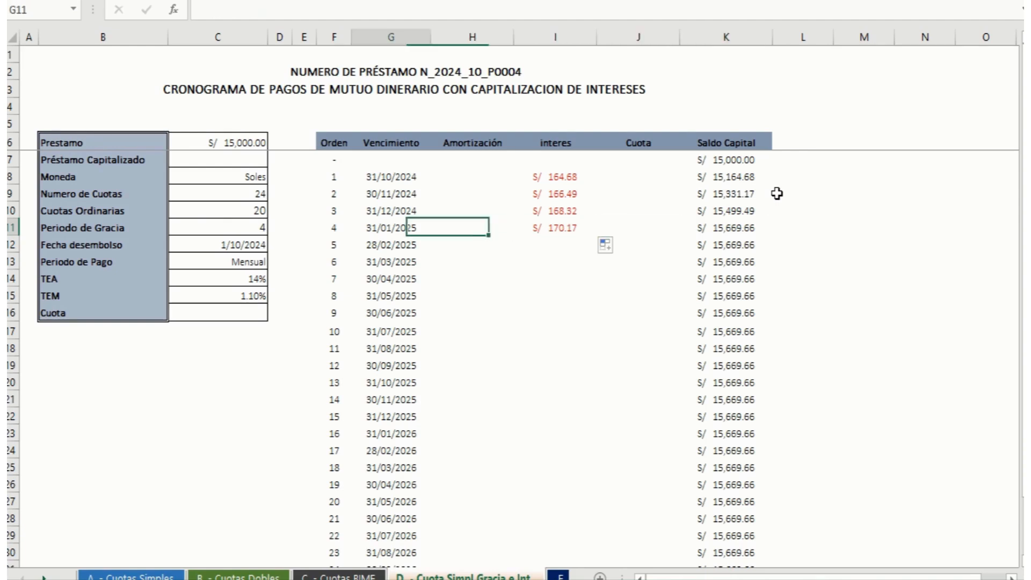
pyautogui.press('Up')
pyautogui.press('Up')
pyautogui.press('Up')
pyautogui.press('Up')
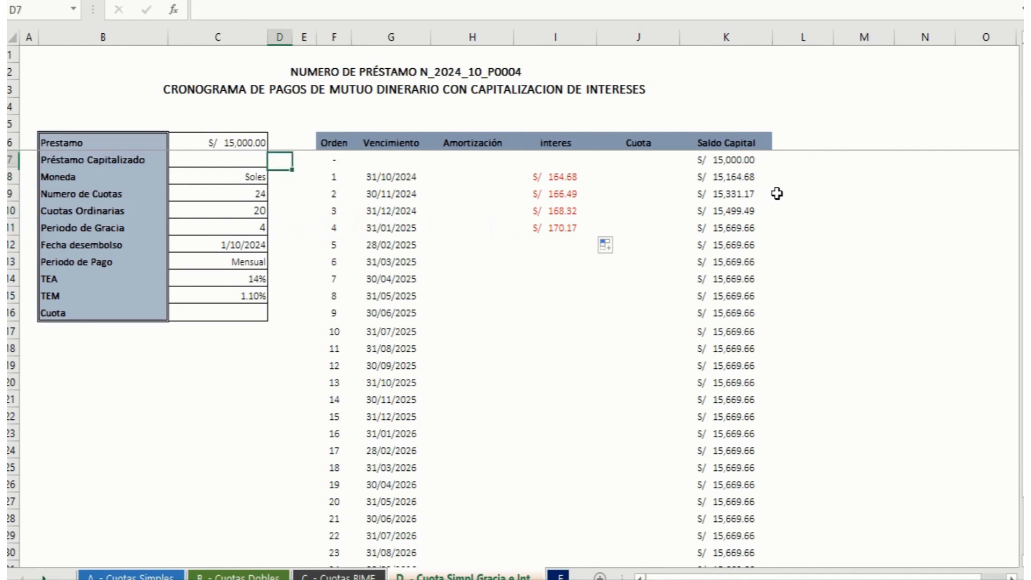
pyautogui.press('Left')
pyautogui.write('+')
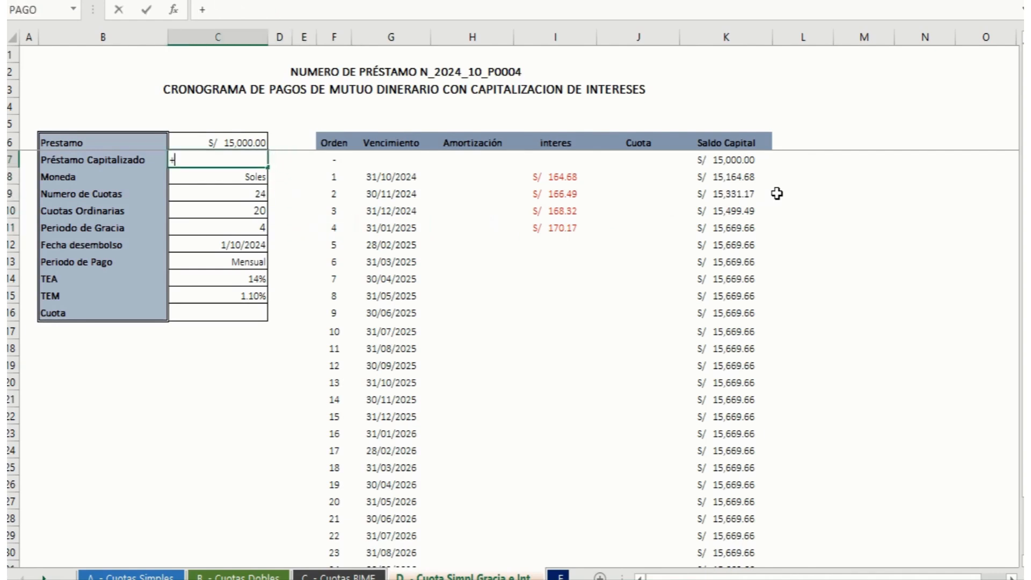
pyautogui.press('Right')
pyautogui.press('Right')
pyautogui.press('Right')
pyautogui.press('Right')
pyautogui.press('Right')
pyautogui.press('Right')
pyautogui.press('Right')
pyautogui.press('Right')
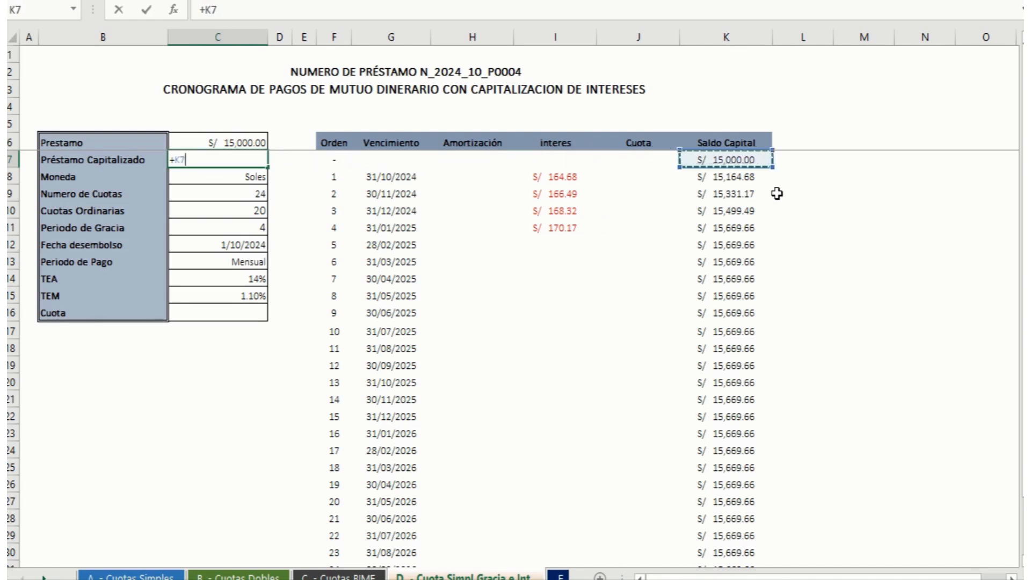
pyautogui.press('Down')
pyautogui.press('Down')
pyautogui.press('Down')
pyautogui.press('Down')
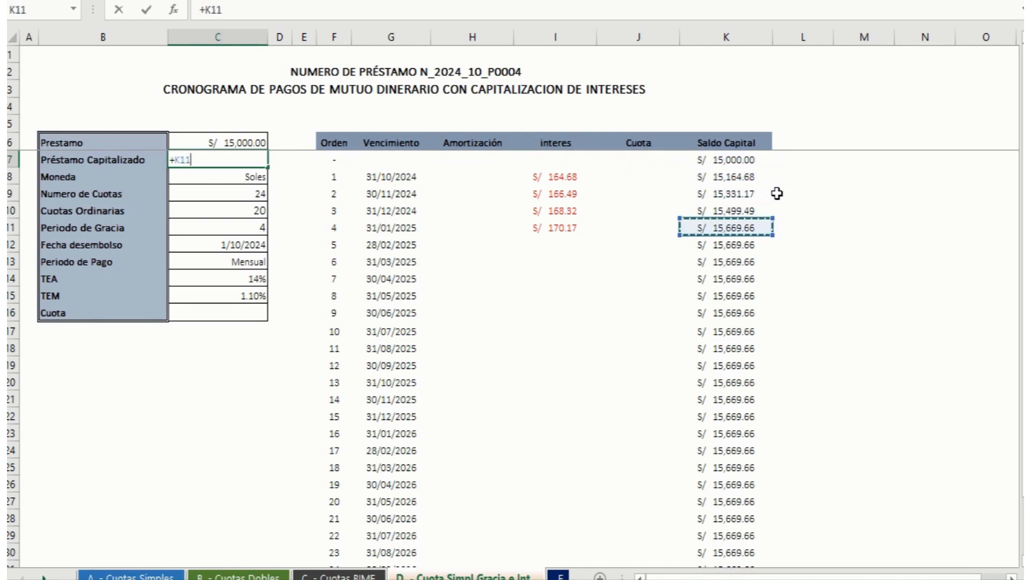
pyautogui.press('Return')
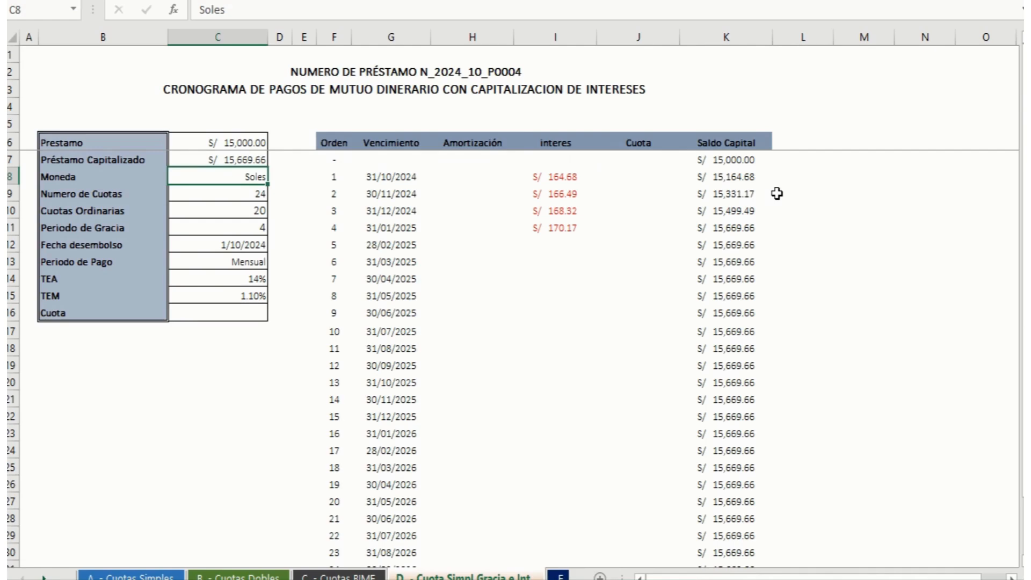
# Step: Calculate the Cuota in C16 with =PAGO(C15;C10;-C7), using the TEM, the Cuotas Ordinarias and the Préstamo Capitalizado
pyautogui.press('Down')
pyautogui.press('Down')
pyautogui.press('Down')
pyautogui.press('Down')
pyautogui.press('Down')
pyautogui.press('Down')
pyautogui.press('Down')
pyautogui.press('Down')
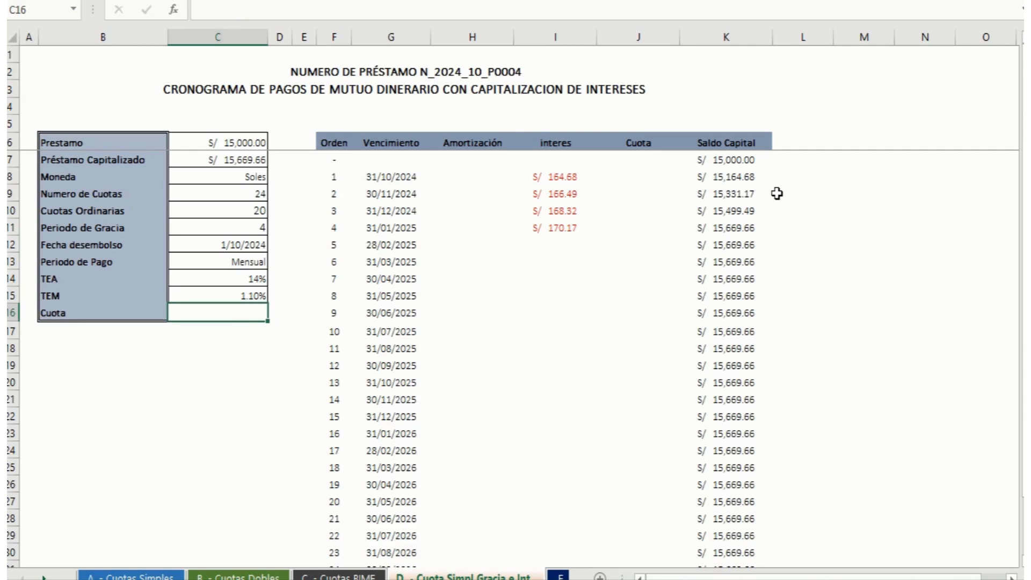
pyautogui.write('=PA')
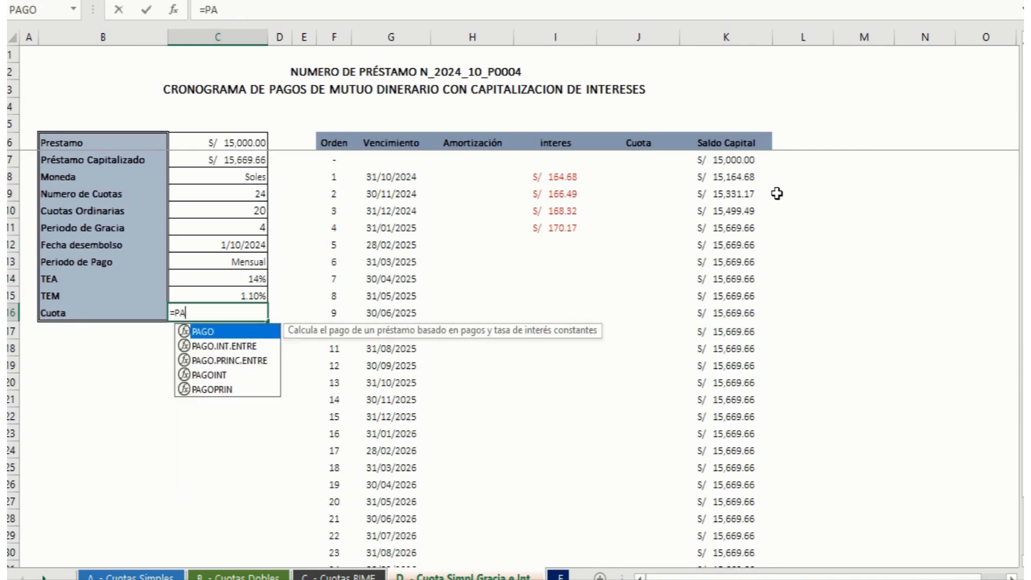
pyautogui.write('GO(')
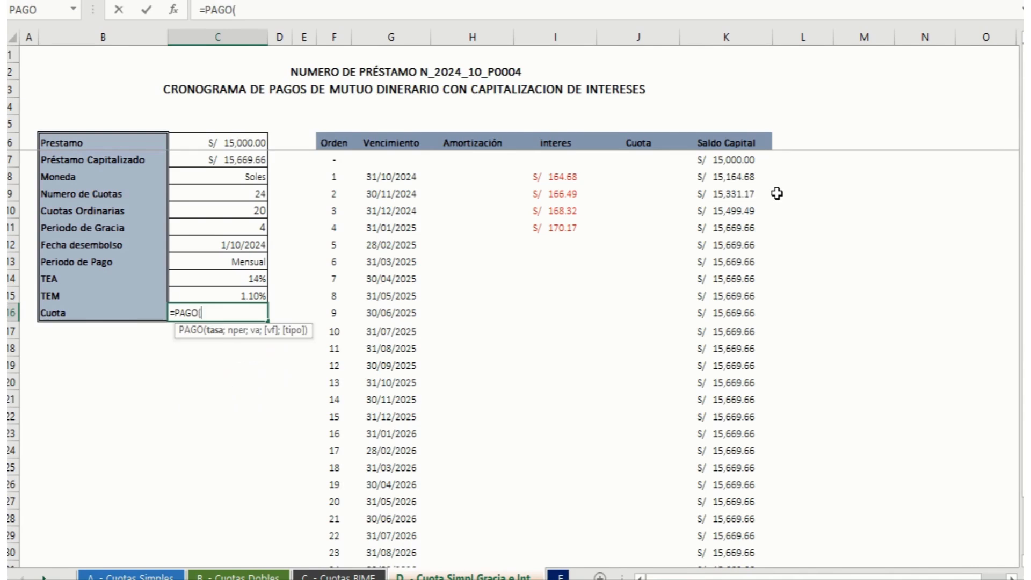
pyautogui.click(229, 296)
pyautogui.write(';')
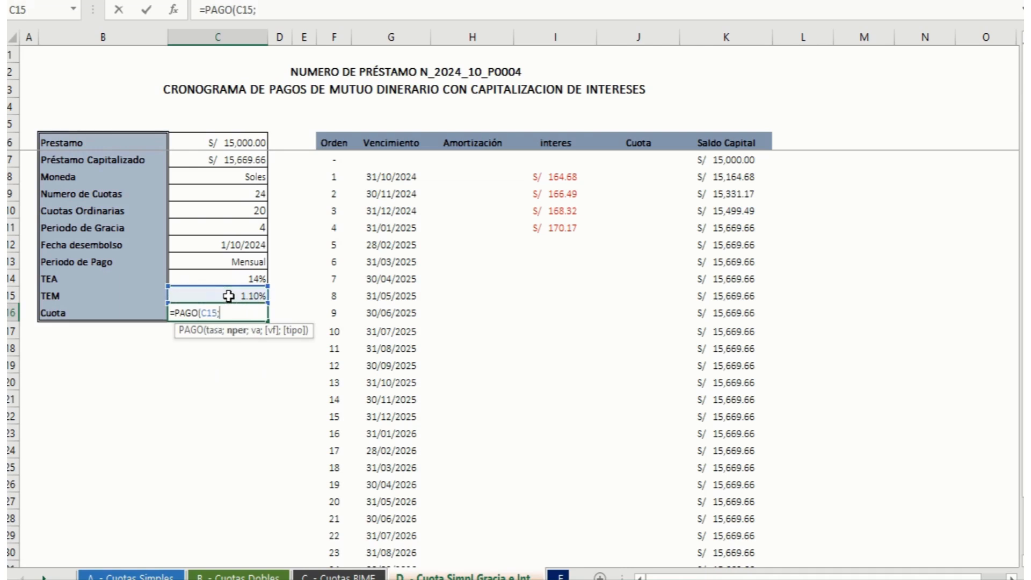
pyautogui.click(235, 211)
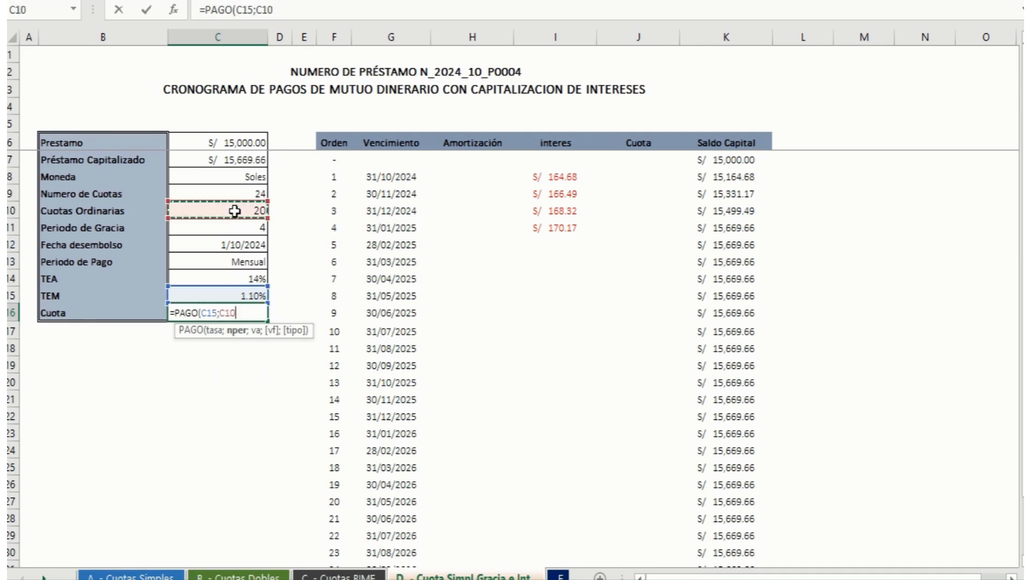
pyautogui.write(';-')
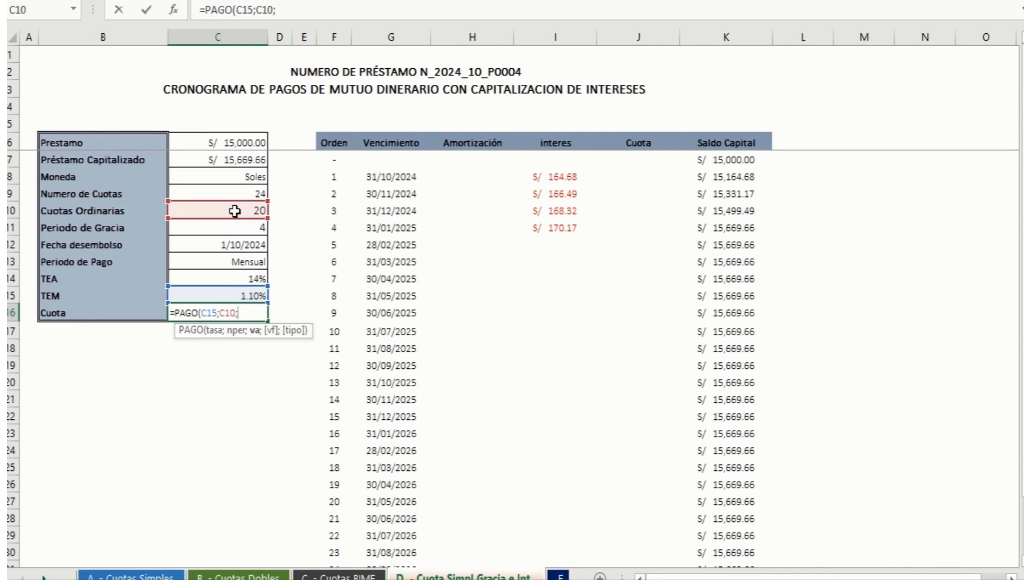
pyautogui.click(260, 160)
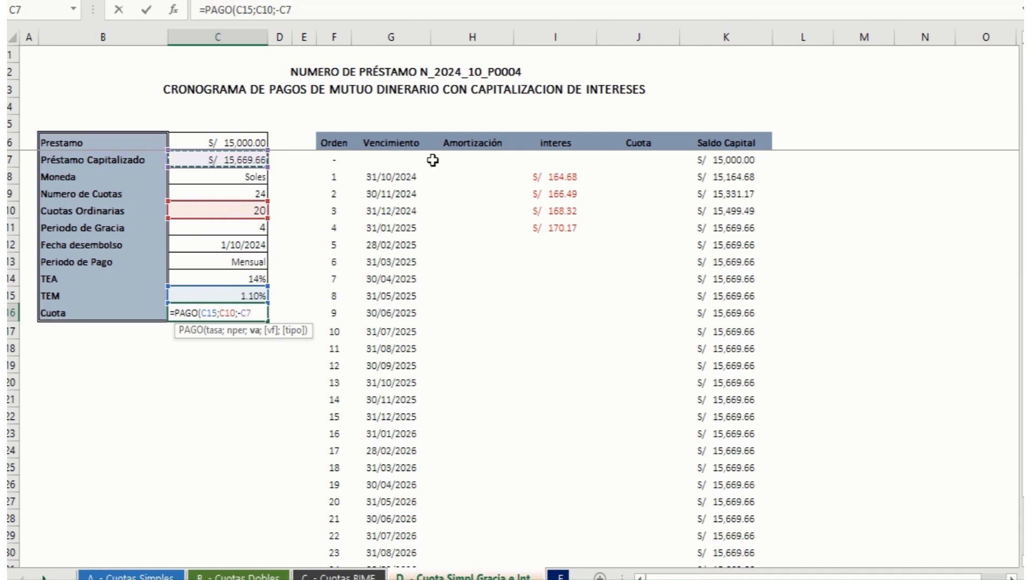
pyautogui.write(';')
pyautogui.press('BackSpace')
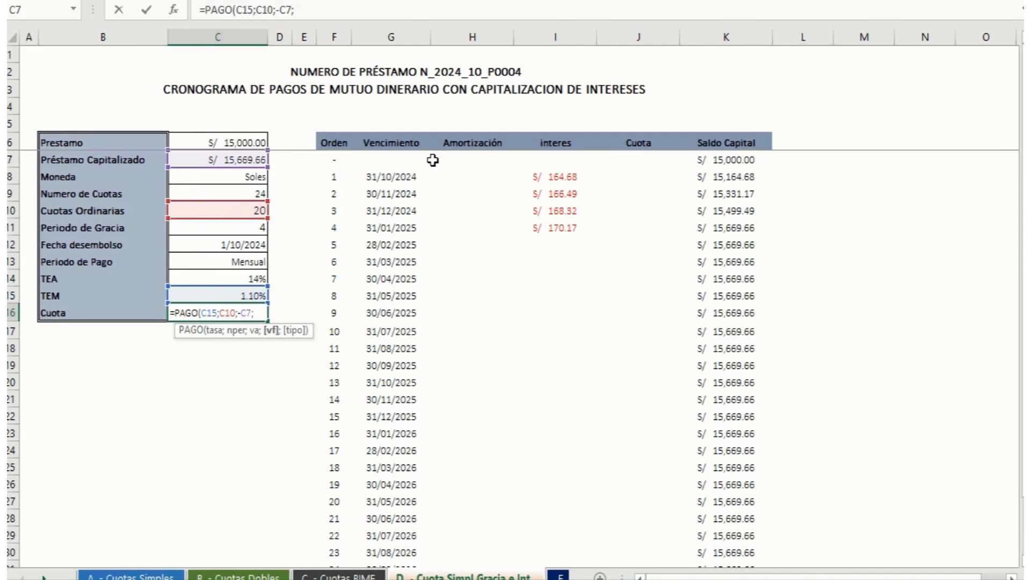
pyautogui.write(')')
pyautogui.press('Return')
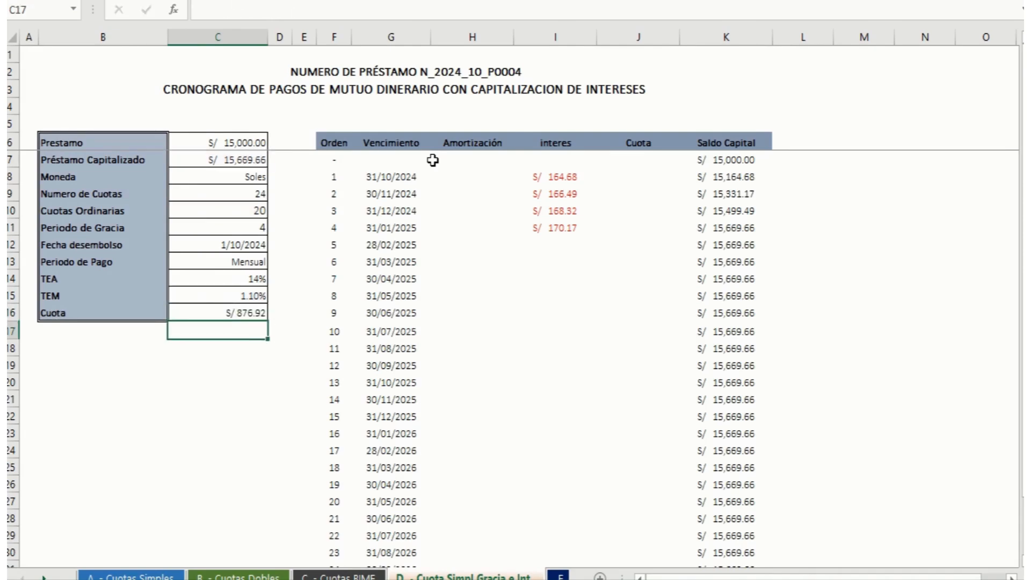
# Step: Link the Cuota of instalment 5 in J12 to the calculated Cuota with the absolute reference +$C$16
pyautogui.press('Up')
pyautogui.press('Right')
pyautogui.press('Right')
pyautogui.press('Right')
pyautogui.press('Right')
pyautogui.press('Right')
pyautogui.press('Right')
pyautogui.press('Right')
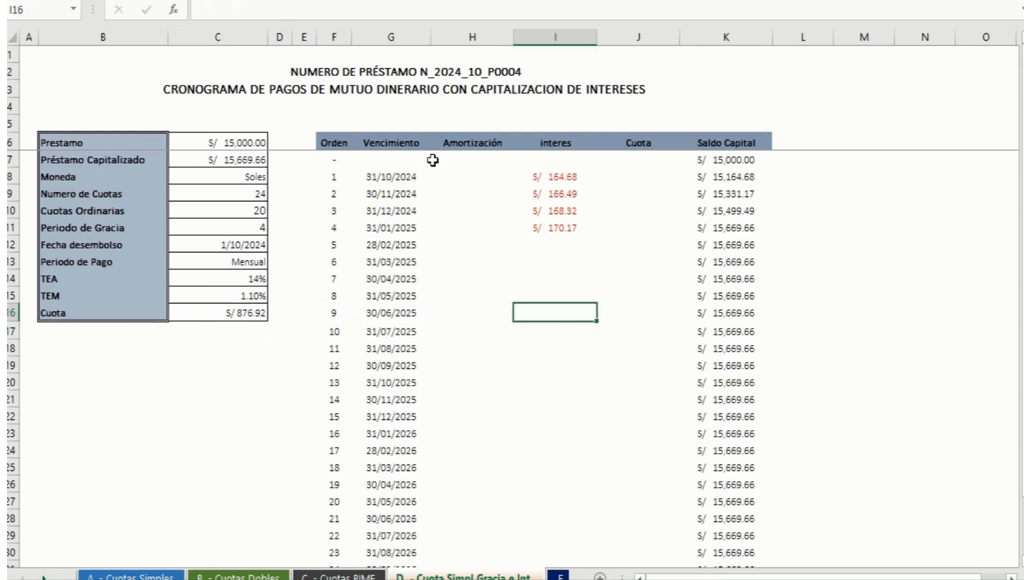
pyautogui.press('Up')
pyautogui.press('Up')
pyautogui.press('Up')
pyautogui.press('Up')
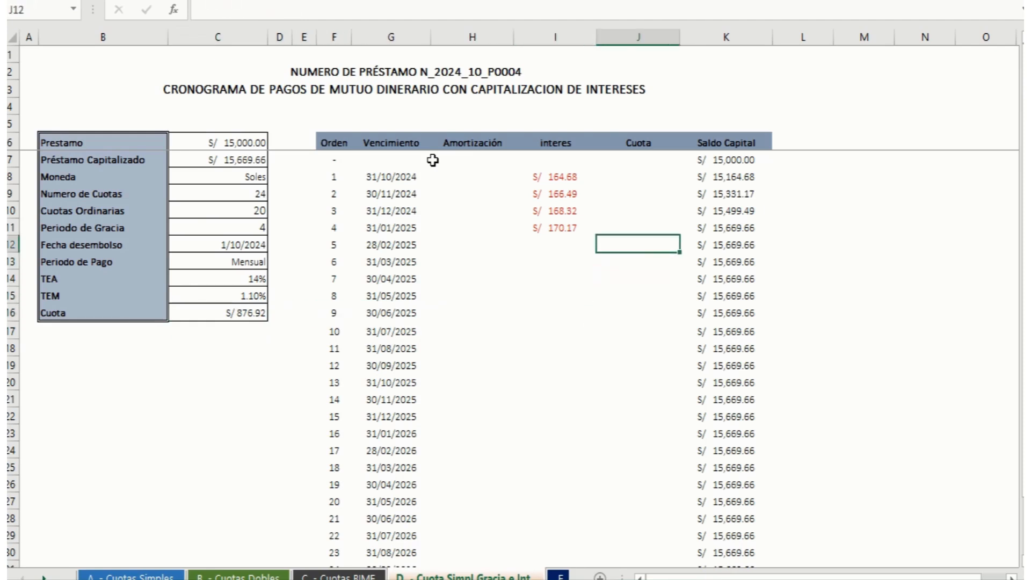
pyautogui.write('+')
pyautogui.press('Left')
pyautogui.press('Left')
pyautogui.press('Left')
pyautogui.press('Left')
pyautogui.press('Left')
pyautogui.press('Left')
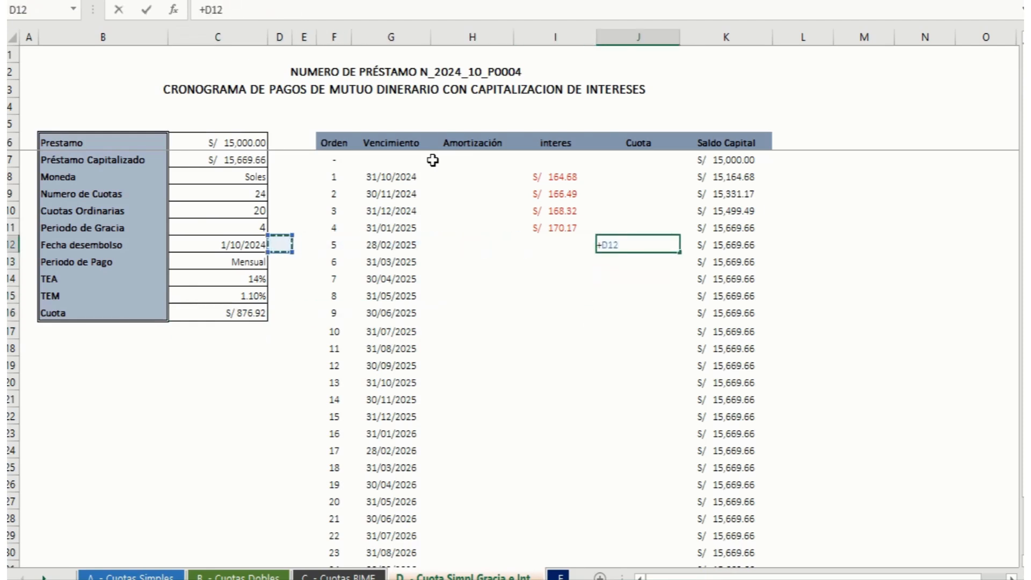
pyautogui.press('Left')
pyautogui.press('Down')
pyautogui.press('Down')
pyautogui.press('Down')
pyautogui.press('Down')
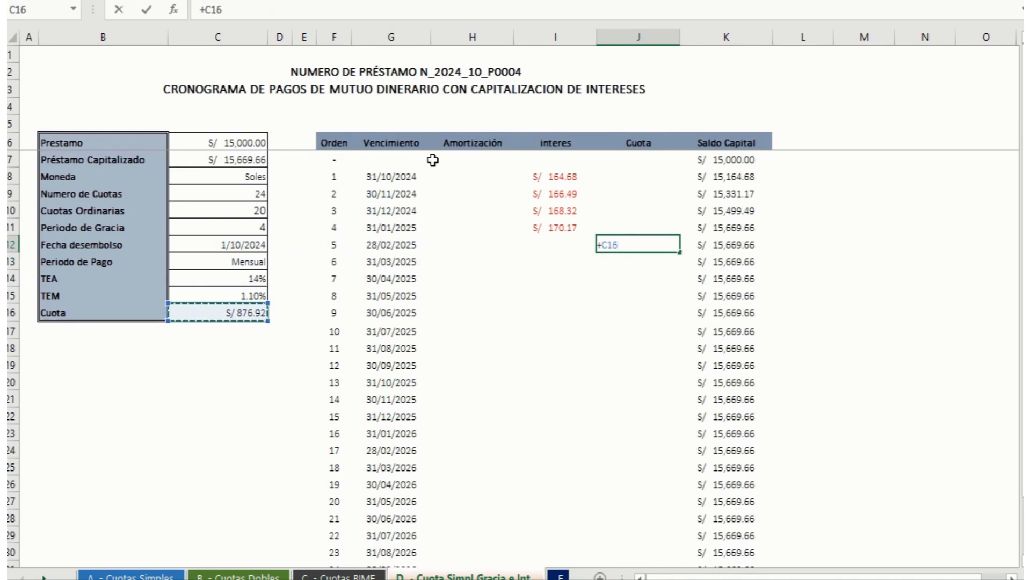
pyautogui.press('F4')
pyautogui.press('Return')
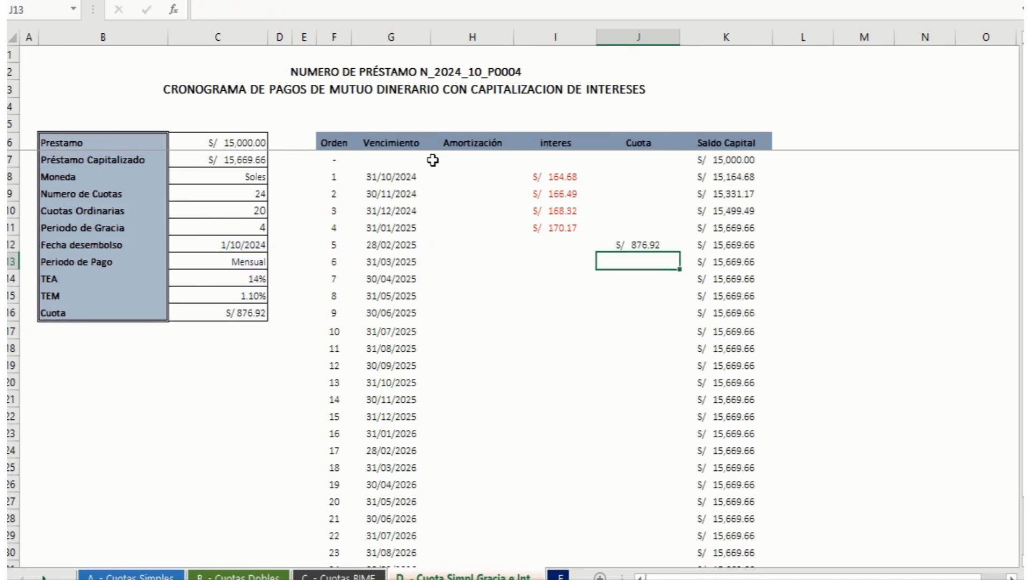
# Step: Set the Cuota of instalment 6 in J13 to =+J12 and fill it down to instalment 24 in J31
pyautogui.write('+')
pyautogui.press('Up')
pyautogui.press('Return')
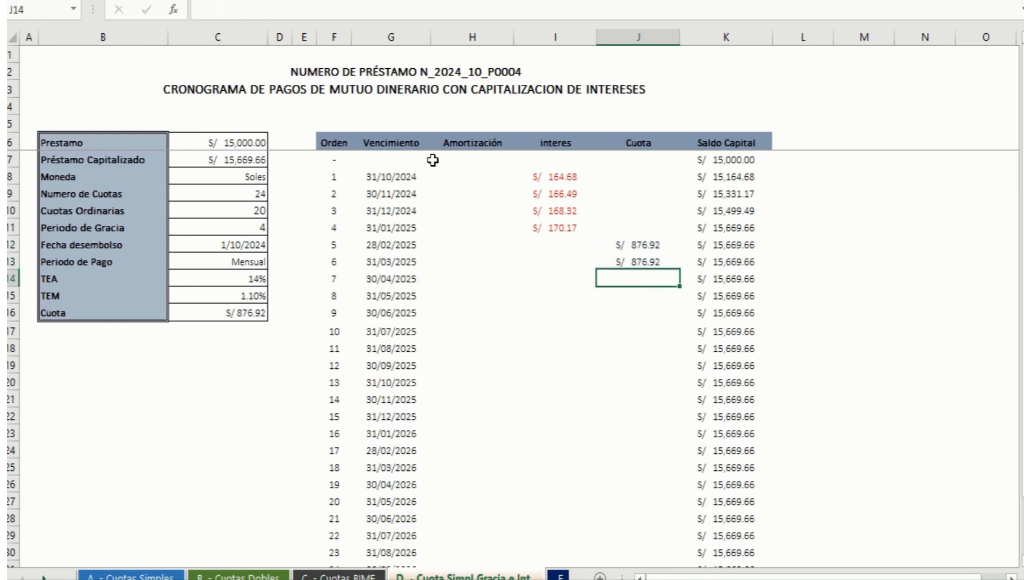
pyautogui.click(645, 262)
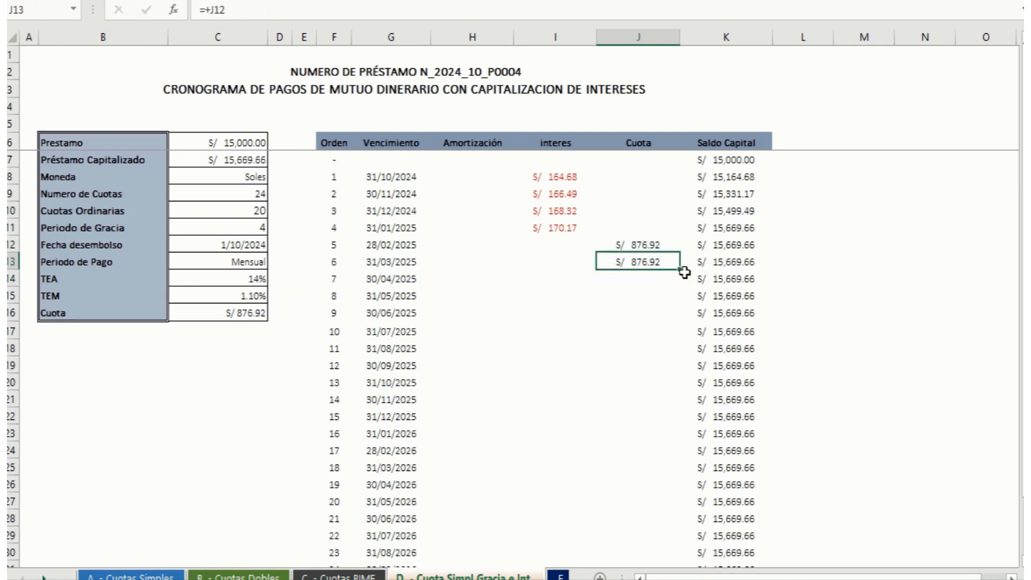
pyautogui.moveTo(685, 272); pyautogui.dragTo(682, 505)
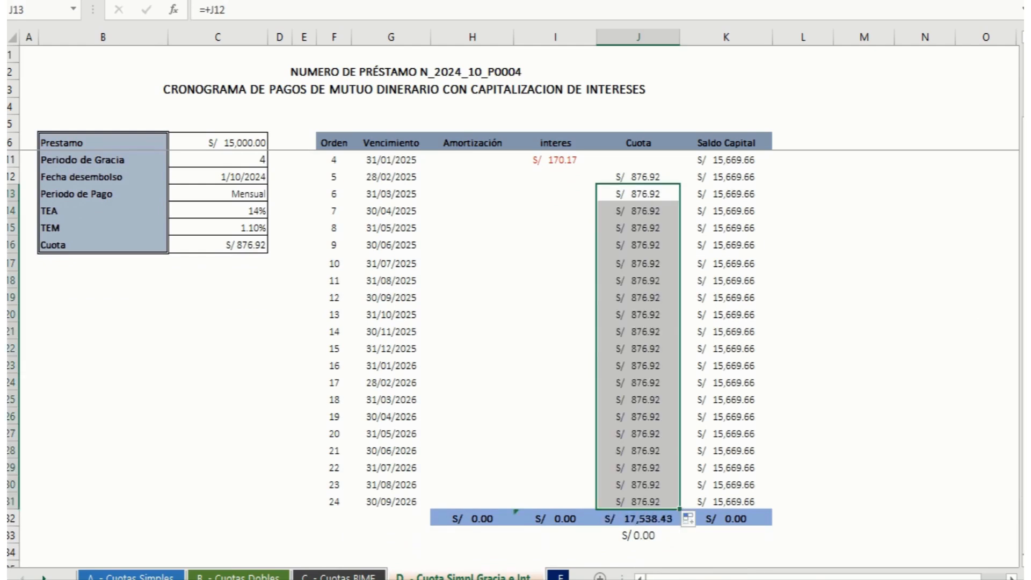
# Step: Fill the interes formula from I11 down to I31 to cover instalments 5 to 24
pyautogui.moveTo(1022, 253); pyautogui.dragTo(1021, 241)
pyautogui.click(572, 229)
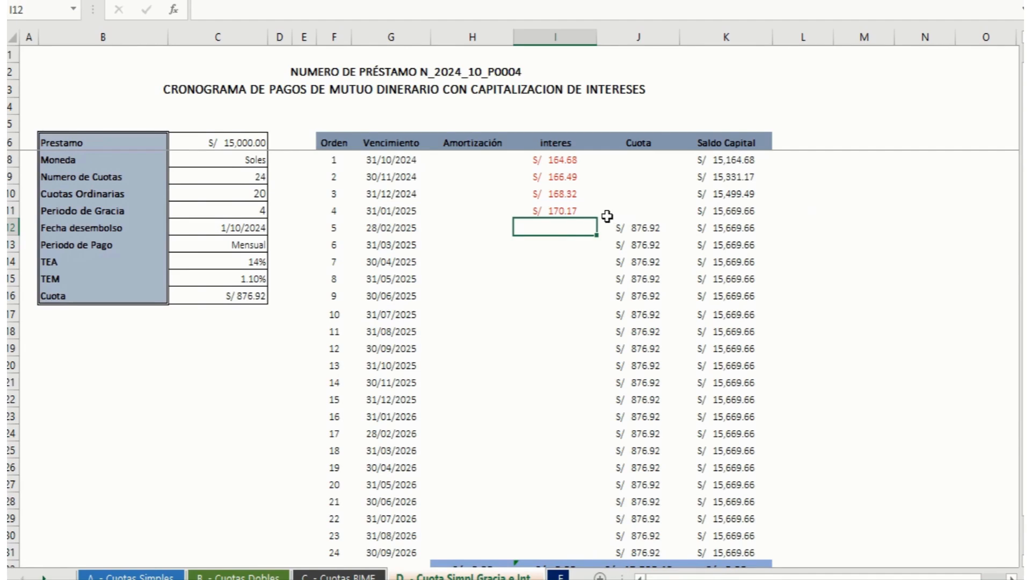
pyautogui.click(569, 209)
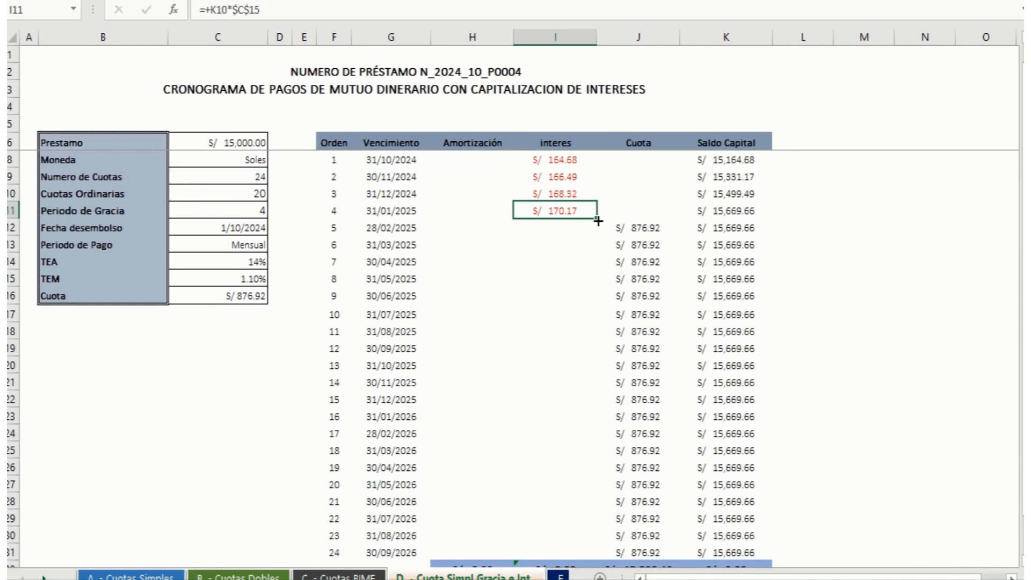
pyautogui.moveTo(598, 220); pyautogui.dragTo(593, 561)
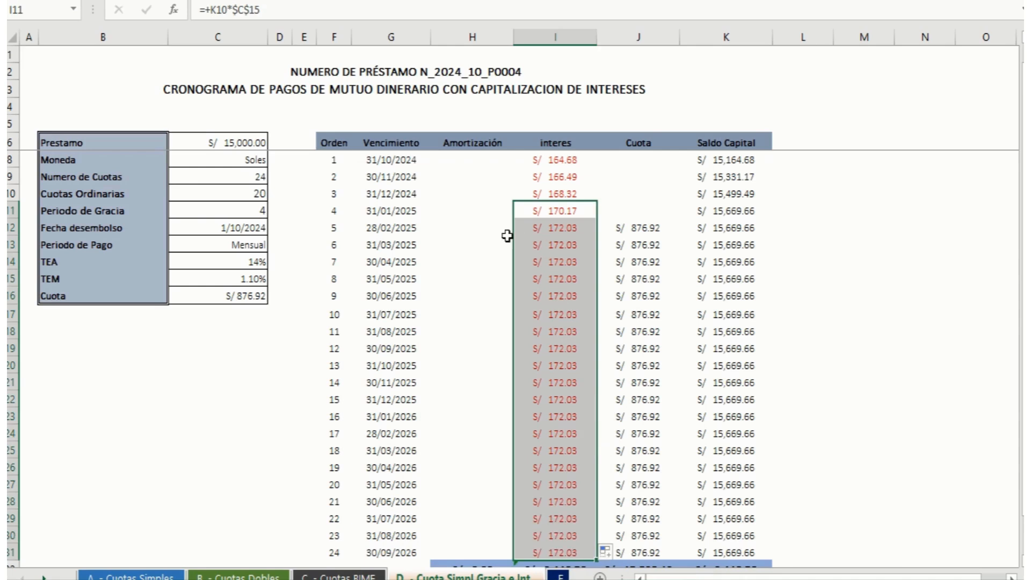
# Step: Calculate the Amortización of instalment 5 in H12 with =+J12-I12 and fill it down to H31
pyautogui.click(474, 227)
pyautogui.write('+')
pyautogui.press('Right')
pyautogui.press('Right')
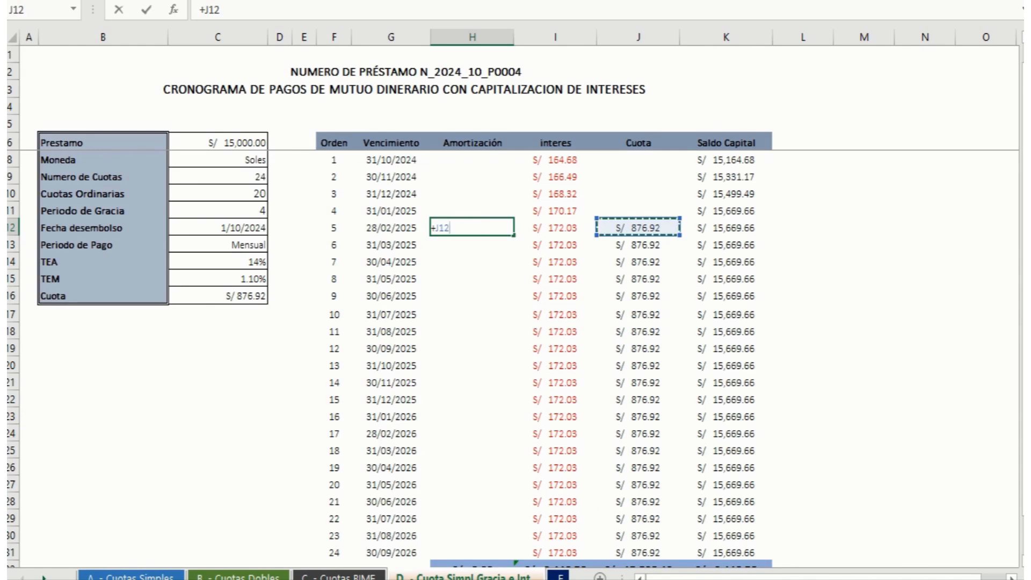
pyautogui.write('-')
pyautogui.press('Right')
pyautogui.press('Return')
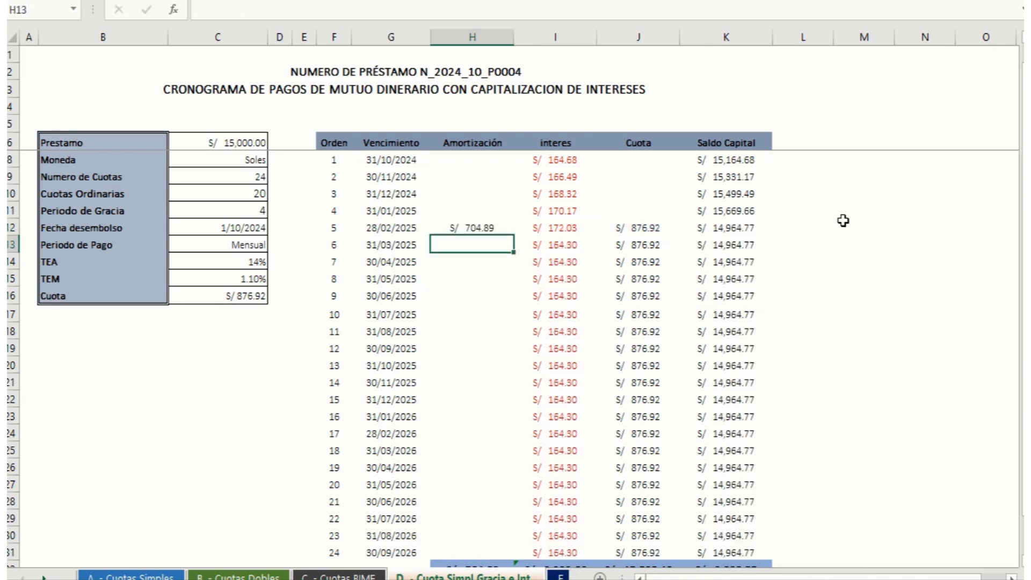
pyautogui.click(498, 225)
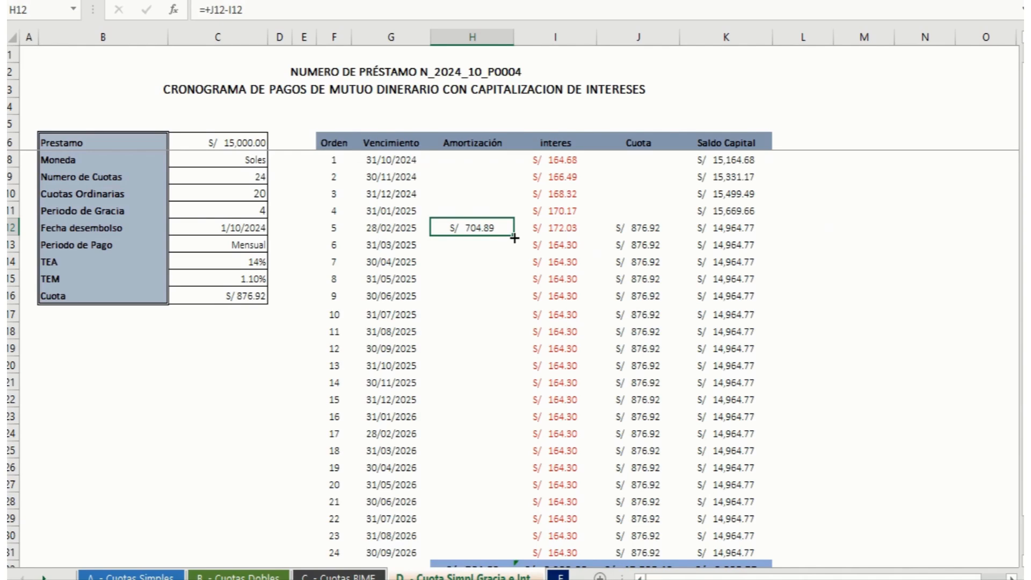
pyautogui.moveTo(515, 235); pyautogui.dragTo(503, 553)
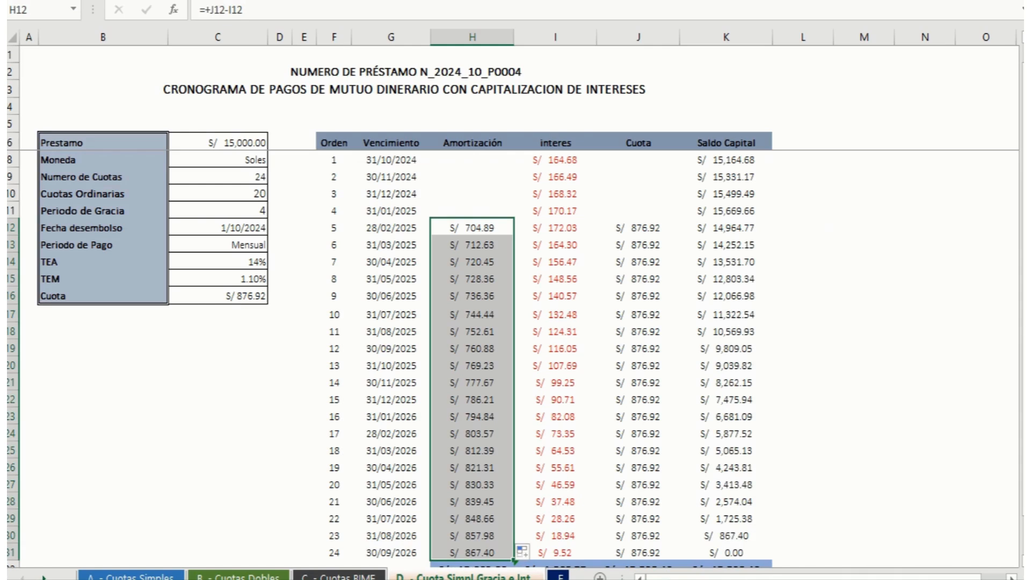
# Step: Check the Amortización, interes and Cuota totals in row 32, the cross-check in J33 and the final Saldo Capital in K31
pyautogui.scroll(-1, 962, 401)
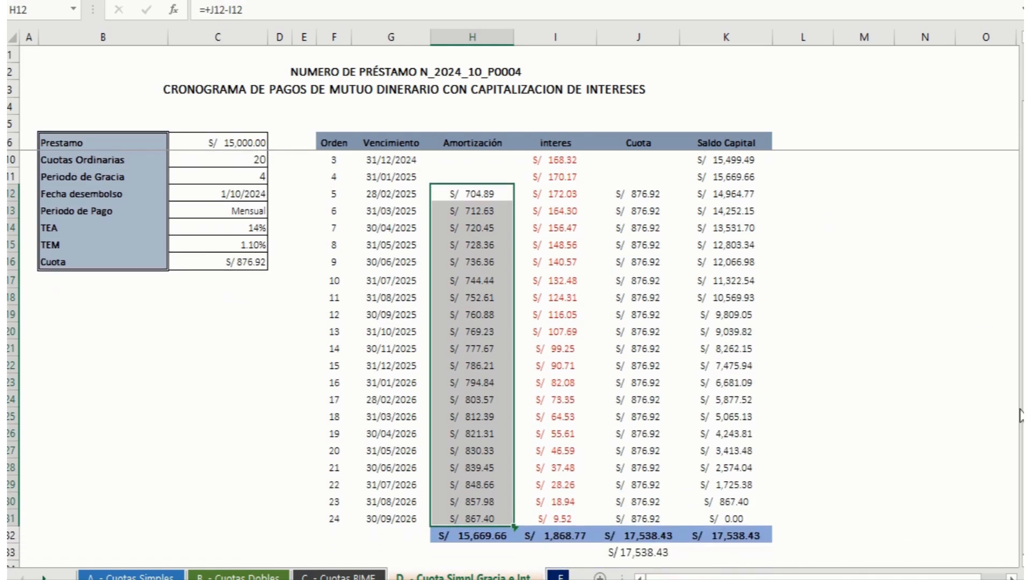
pyautogui.click(483, 535)
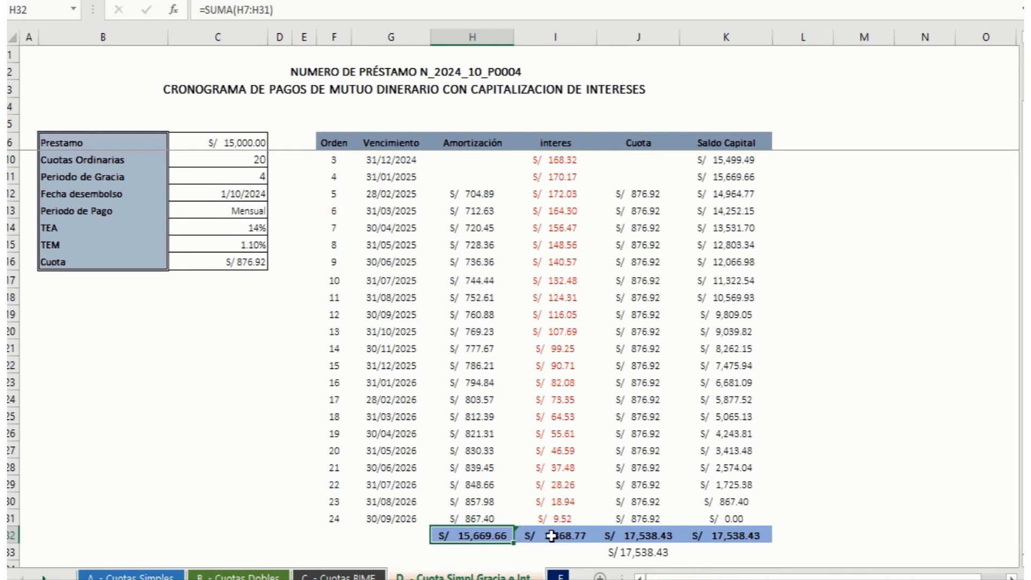
pyautogui.click(555, 536)
pyautogui.click(637, 553)
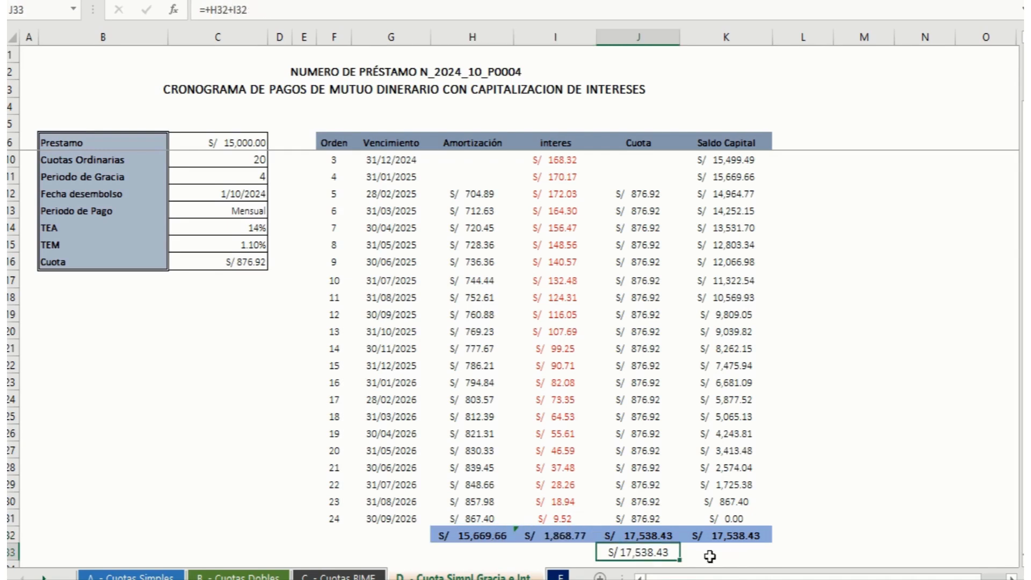
pyautogui.click(655, 537)
pyautogui.click(748, 518)
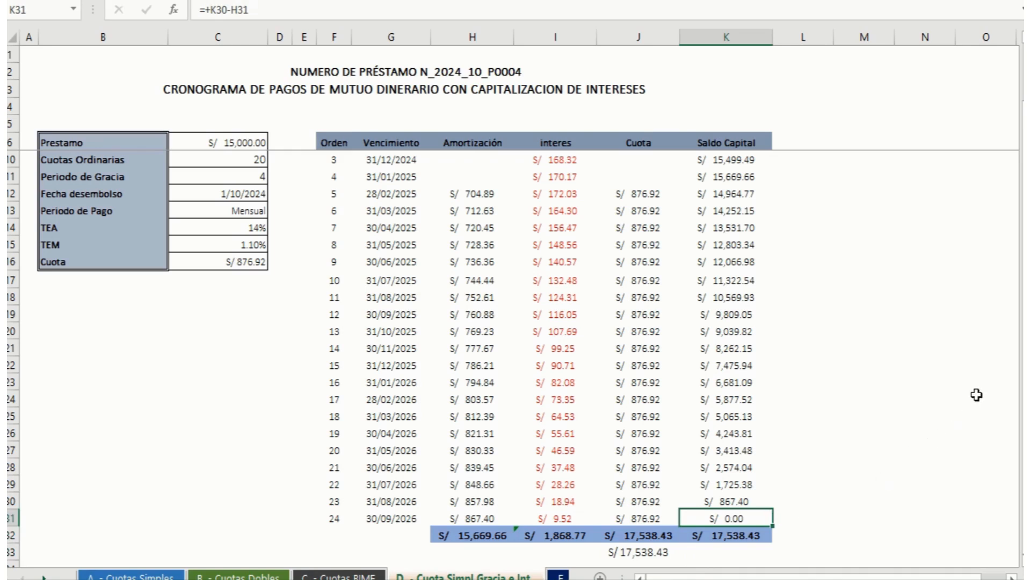
# Step: Open the Cuota Simpl pago Int sheet and inspect the Cuota formula in C16
pyautogui.moveTo(1023, 371); pyautogui.dragTo(1023, 290)
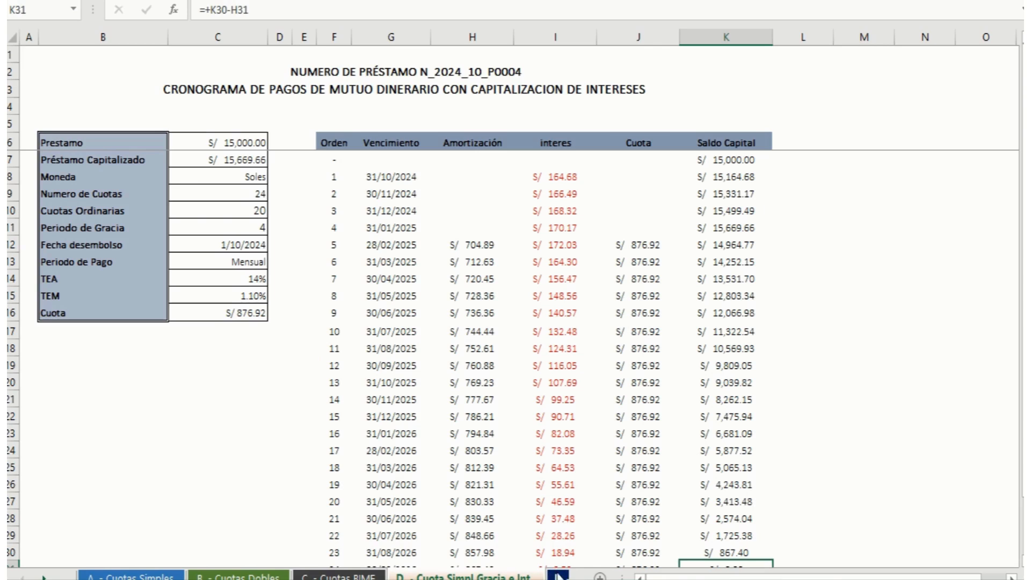
pyautogui.click(559, 576)
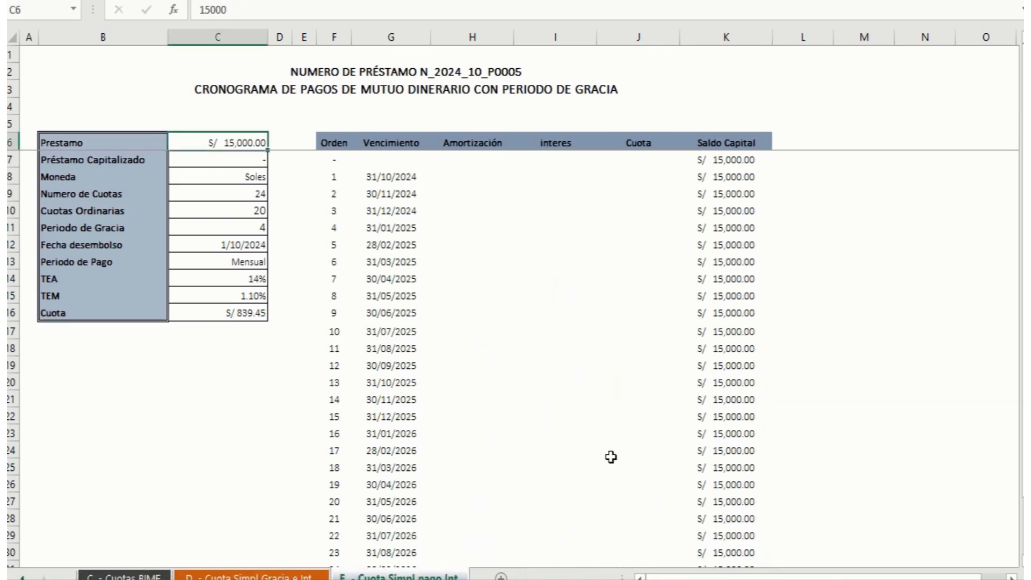
pyautogui.click(214, 314)
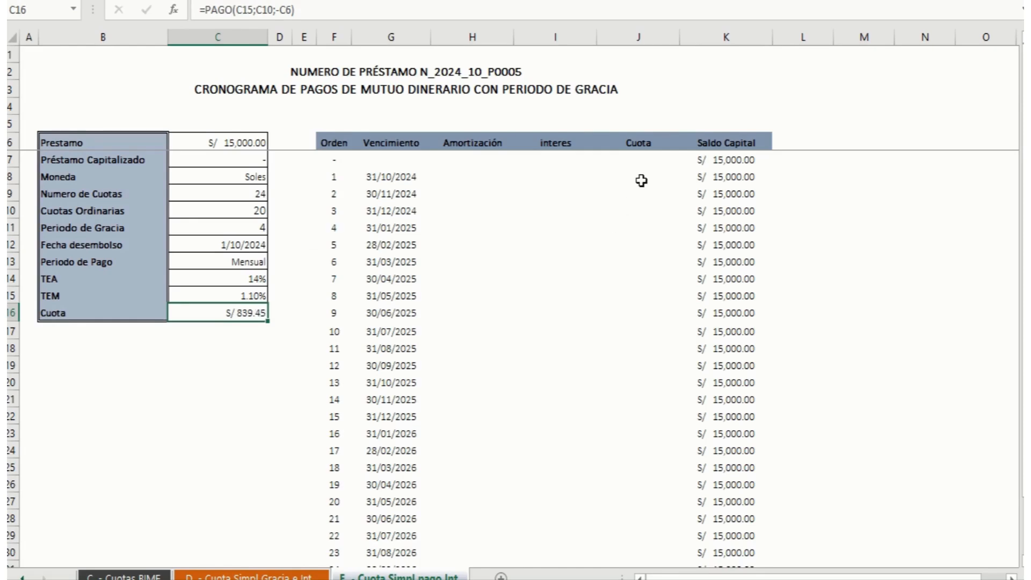
# Step: Calculate the interes of instalment 1 in I8 with =+K7*$C$15 and fill it down to I10
pyautogui.click(558, 179)
pyautogui.write('+')
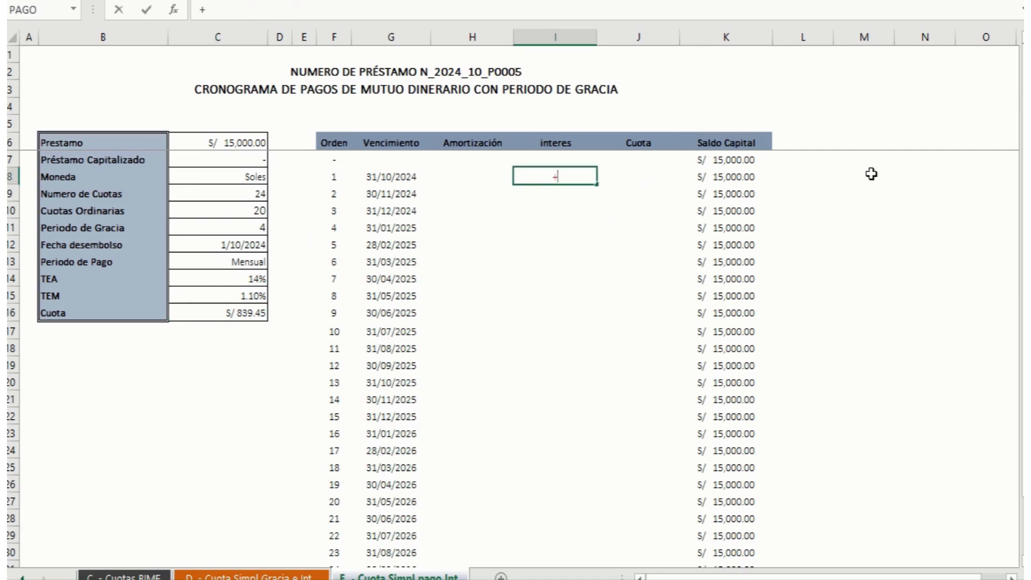
pyautogui.press('Right')
pyautogui.press('Up')
pyautogui.press('Right')
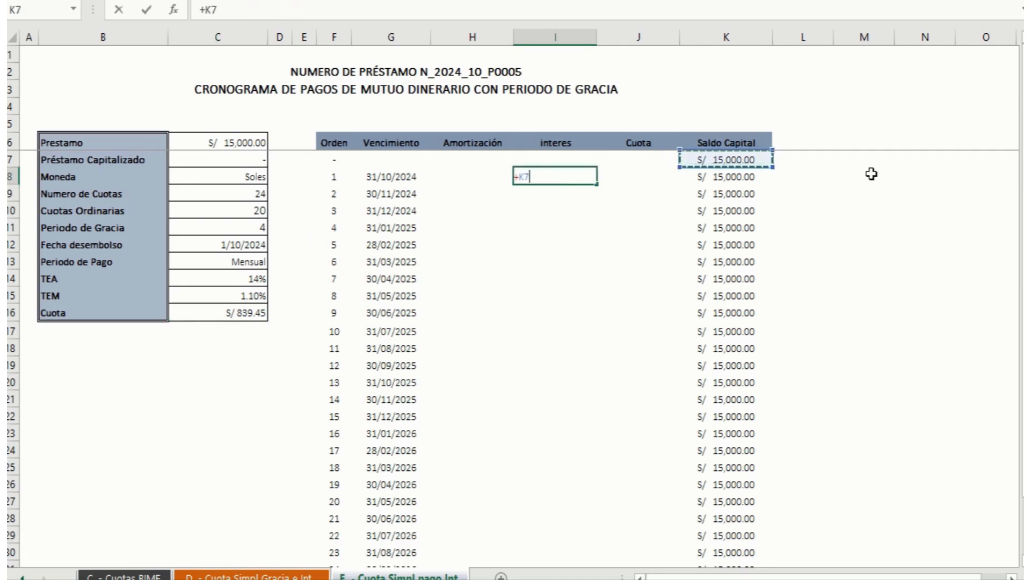
pyautogui.write('*')
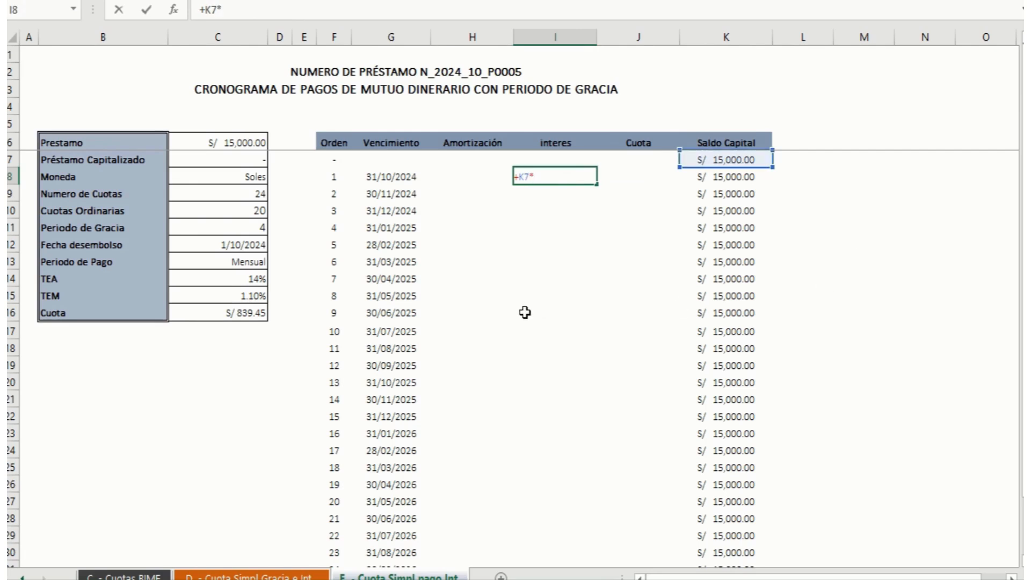
pyautogui.click(268, 296)
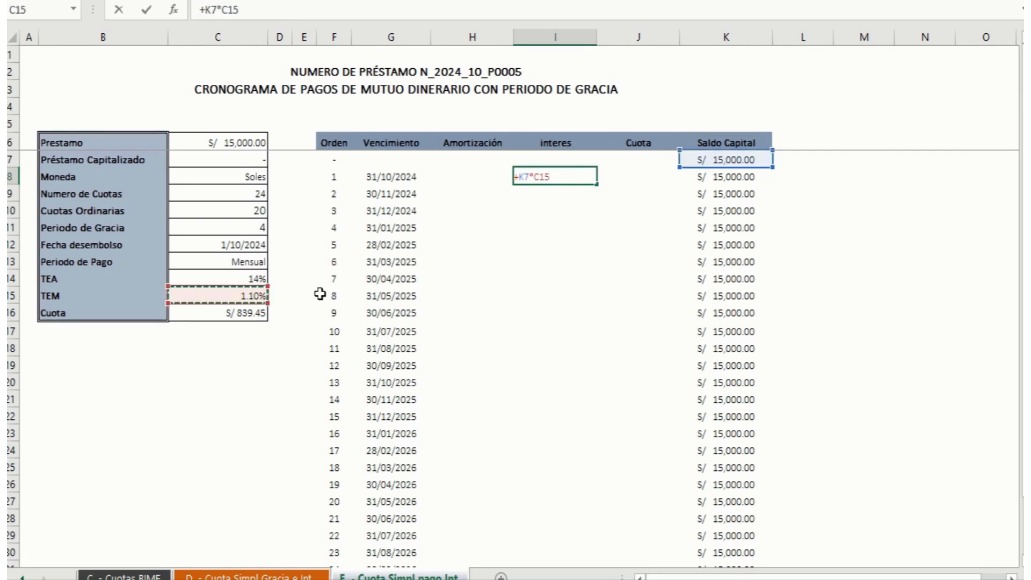
pyautogui.press('F4')
pyautogui.press('Return')
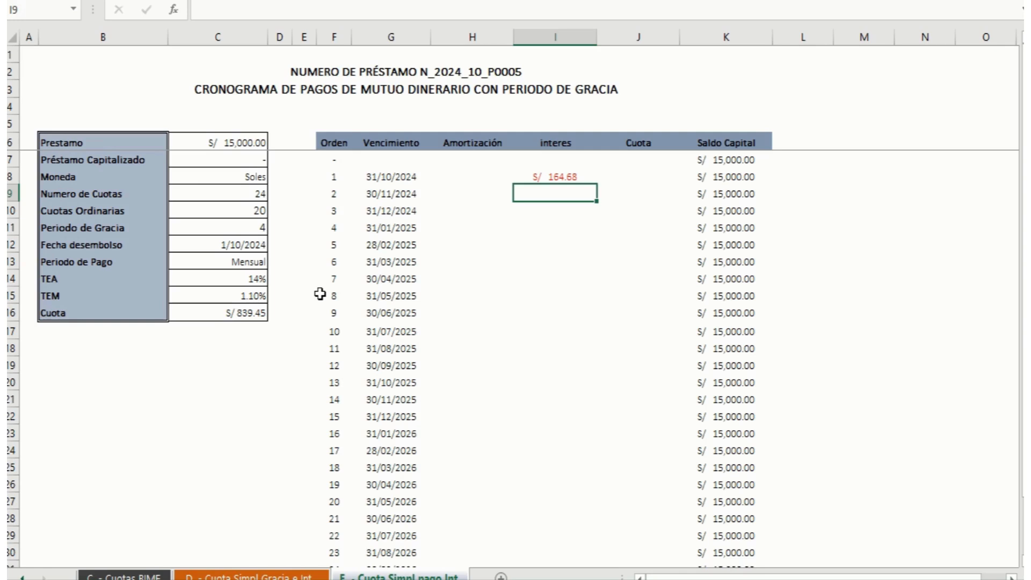
pyautogui.click(559, 178)
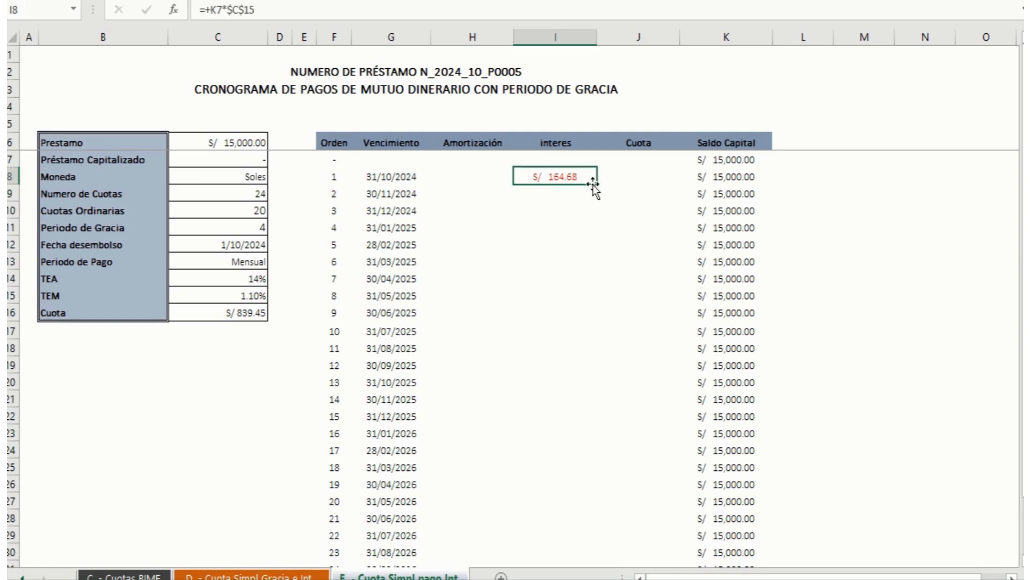
pyautogui.moveTo(598, 186); pyautogui.dragTo(587, 227)
# Step: Set the Cuota of grace instalments 1 to 4 in J8:J11 equal to the interes of the same row
pyautogui.click(616, 171)
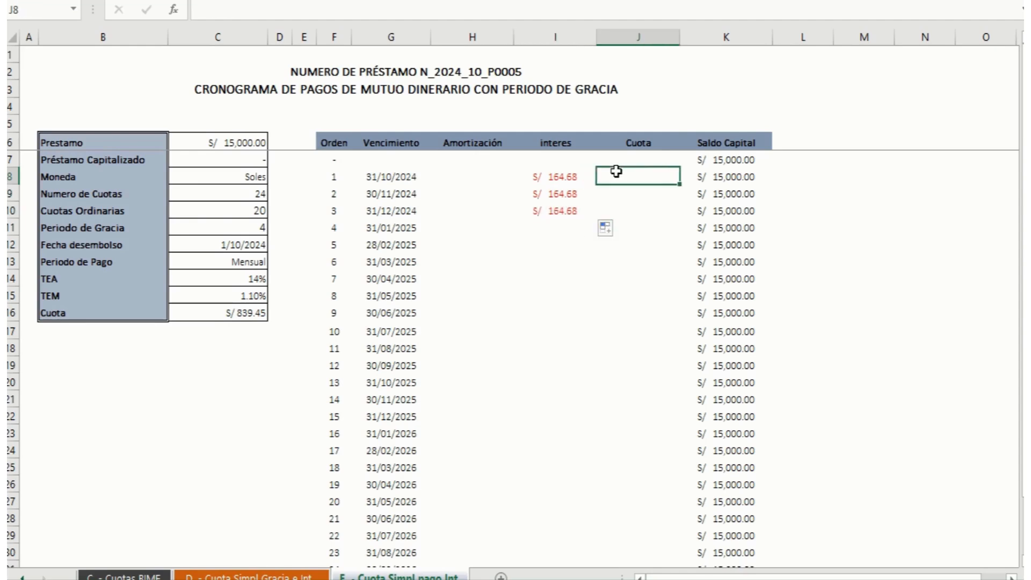
pyautogui.write('+')
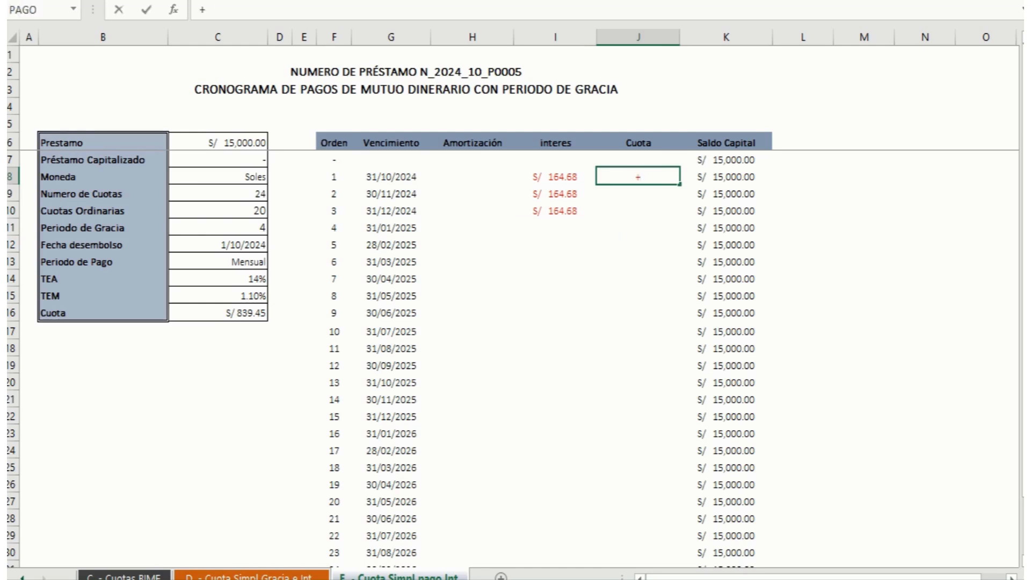
pyautogui.press('Left')
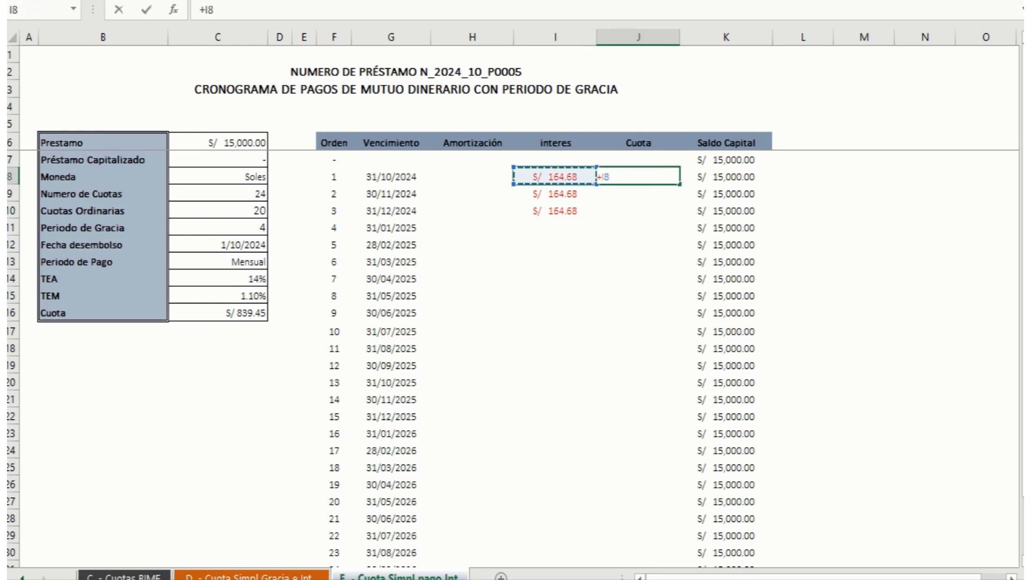
pyautogui.press('Return')
pyautogui.write('+')
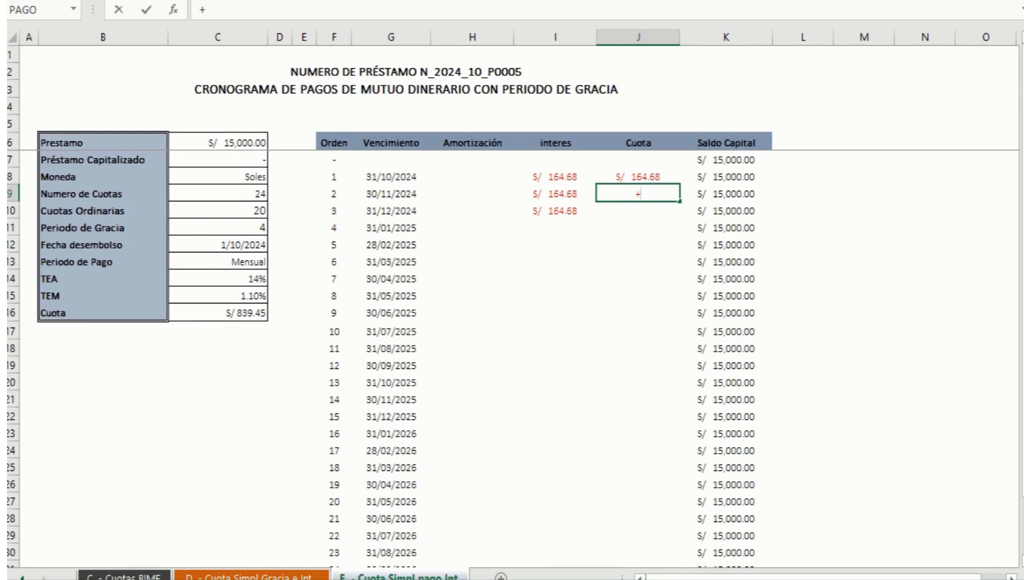
pyautogui.press('Left')
pyautogui.press('Return')
pyautogui.write('+')
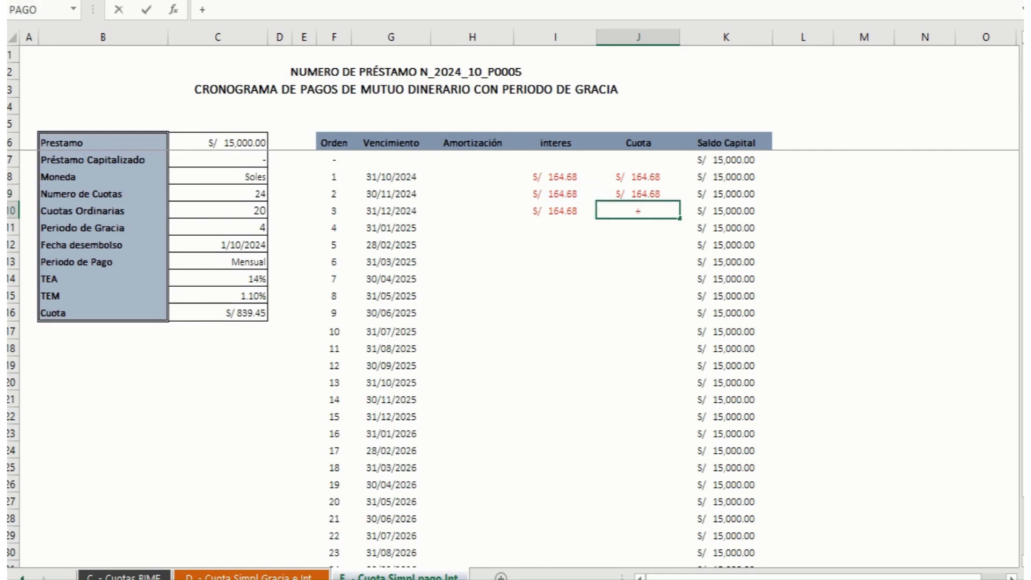
pyautogui.press('Left')
pyautogui.press('Return')
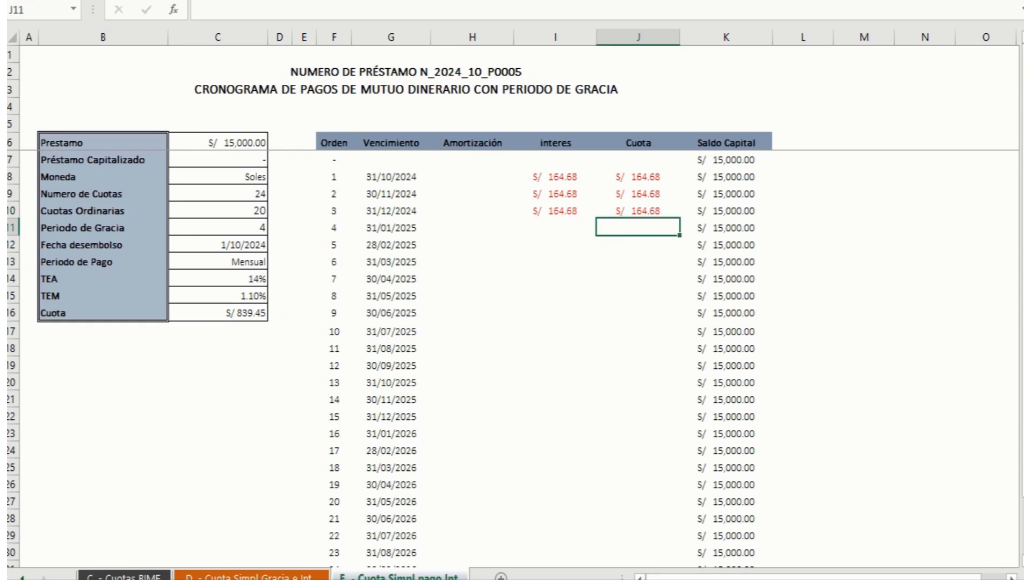
pyautogui.write('+')
pyautogui.press('Left')
pyautogui.press('Return')
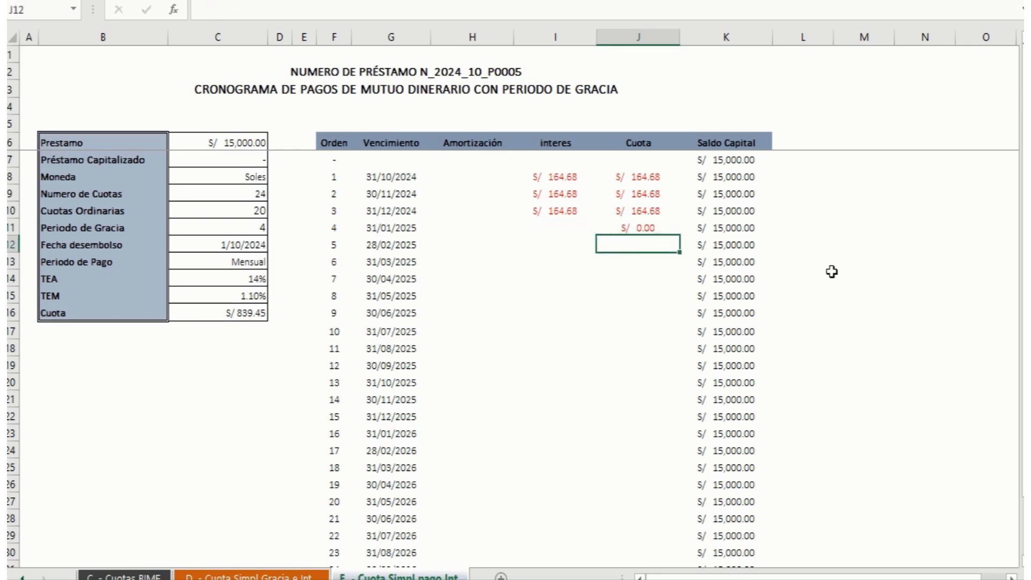
# Step: Fill the interes formula from I10 down to I11 for instalment 4 and check its references
pyautogui.click(557, 211)
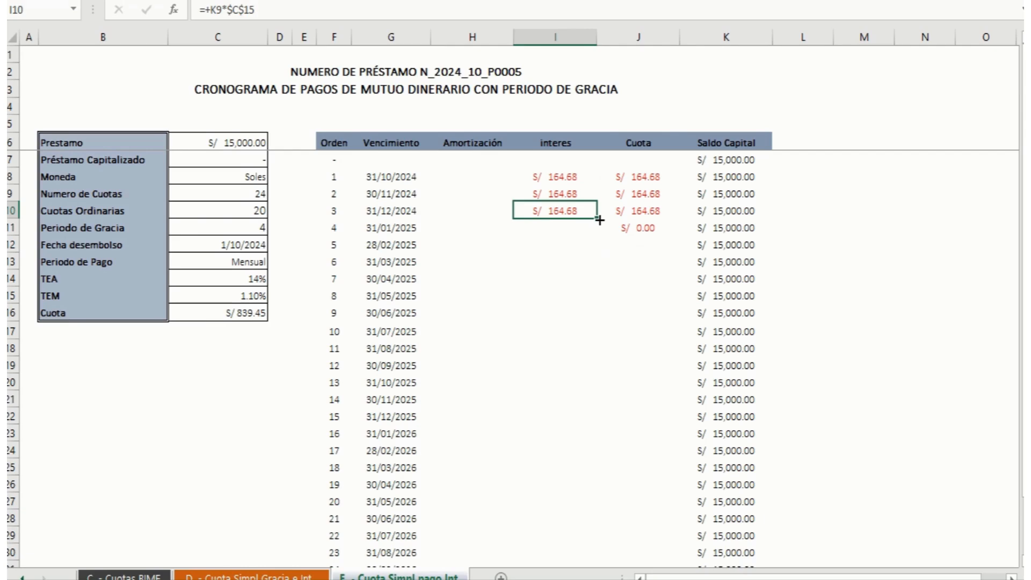
pyautogui.moveTo(599, 229); pyautogui.dragTo(603, 238)
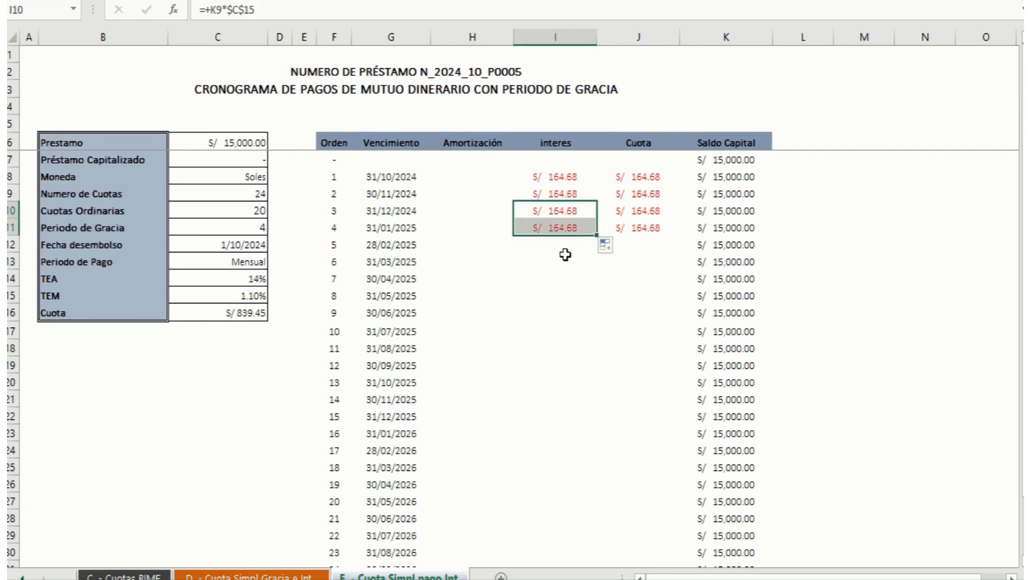
pyautogui.press('F2')
pyautogui.click(564, 229)
pyautogui.press('F2')
pyautogui.press('Escape')
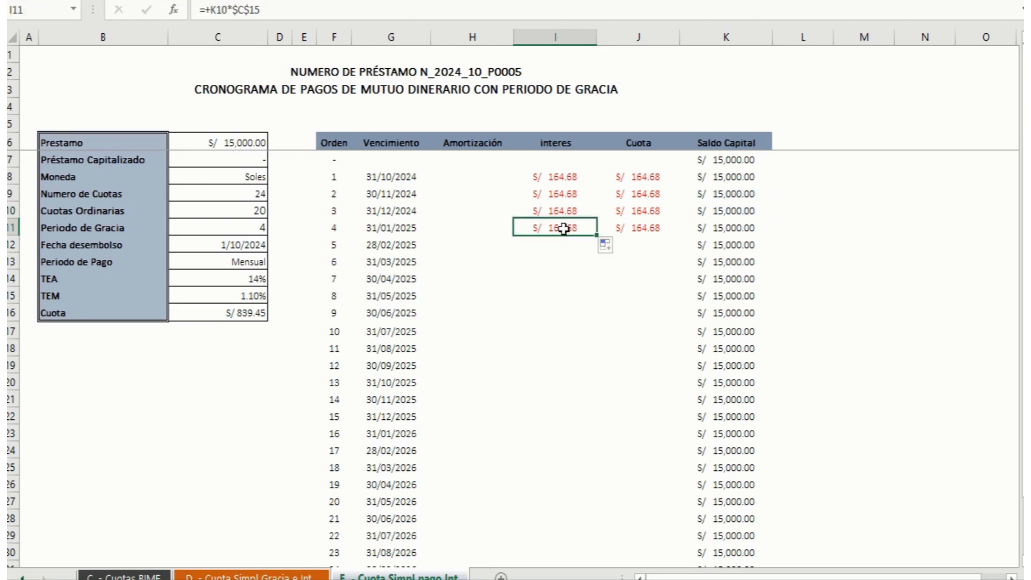
# Step: Review the PAGO formula in C16 and link the Cuota of instalment 5 in J12 to it with =+$C$16
pyautogui.click(640, 244)
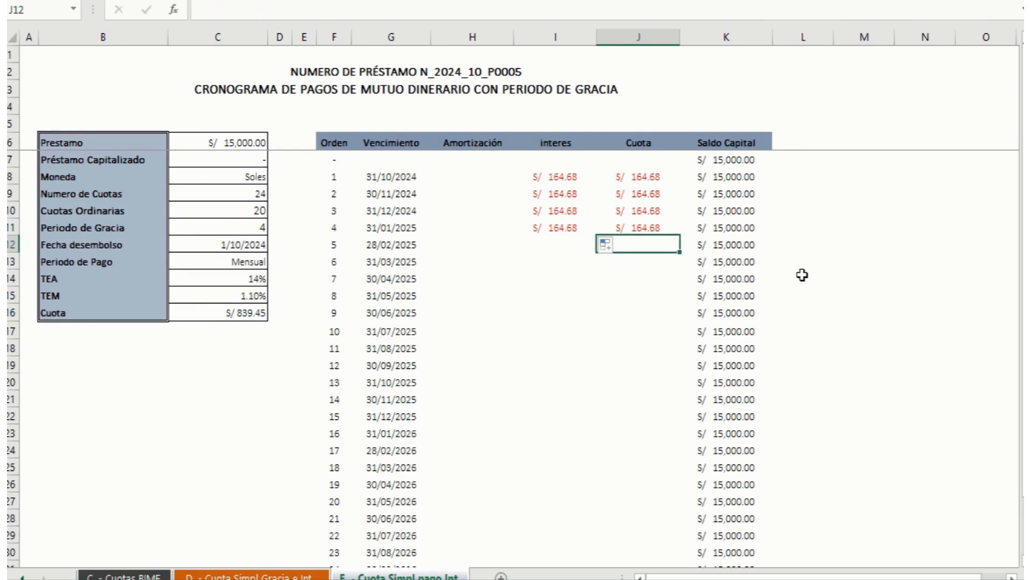
pyautogui.click(248, 314)
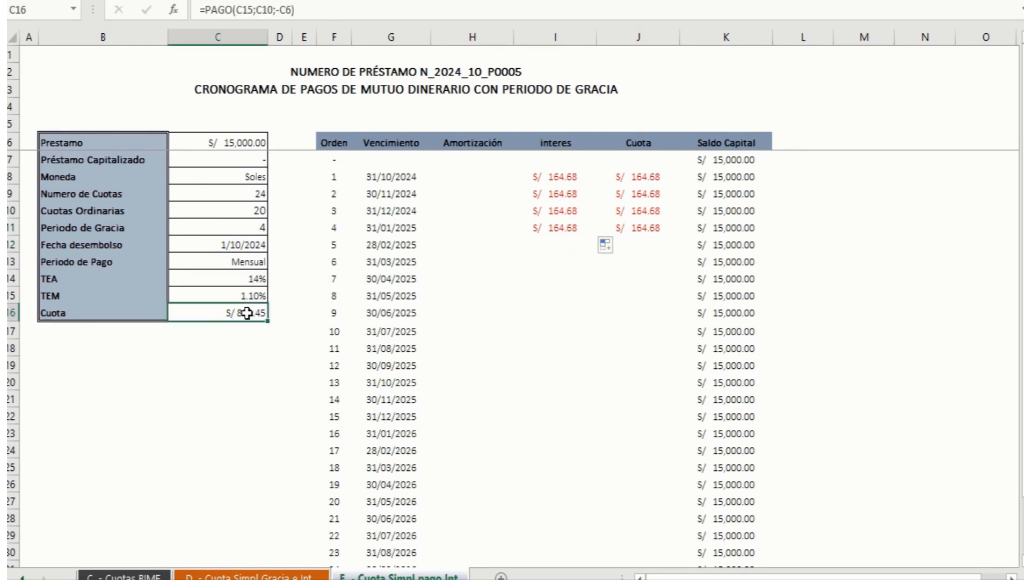
pyautogui.press('F2')
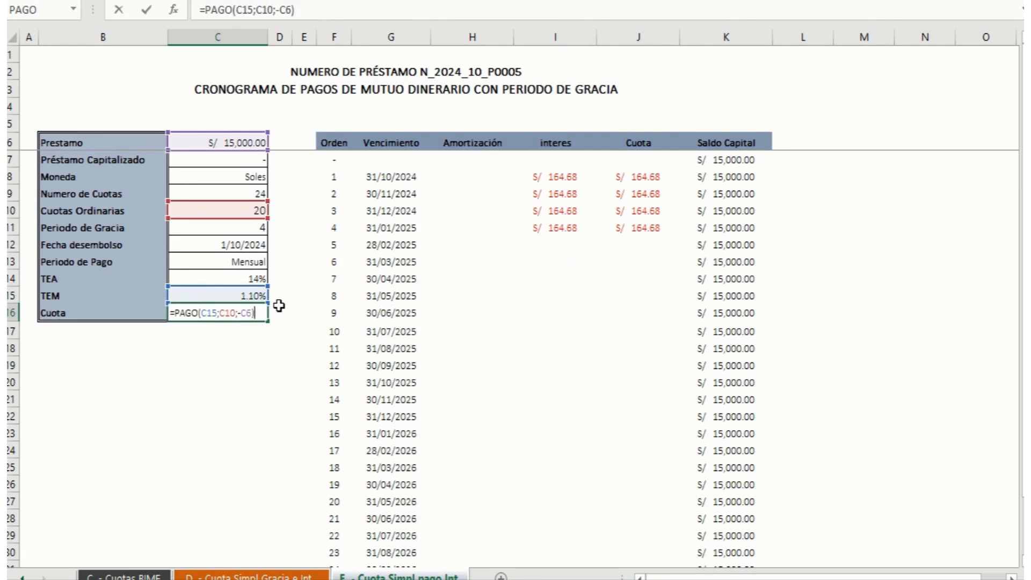
pyautogui.click(658, 248)
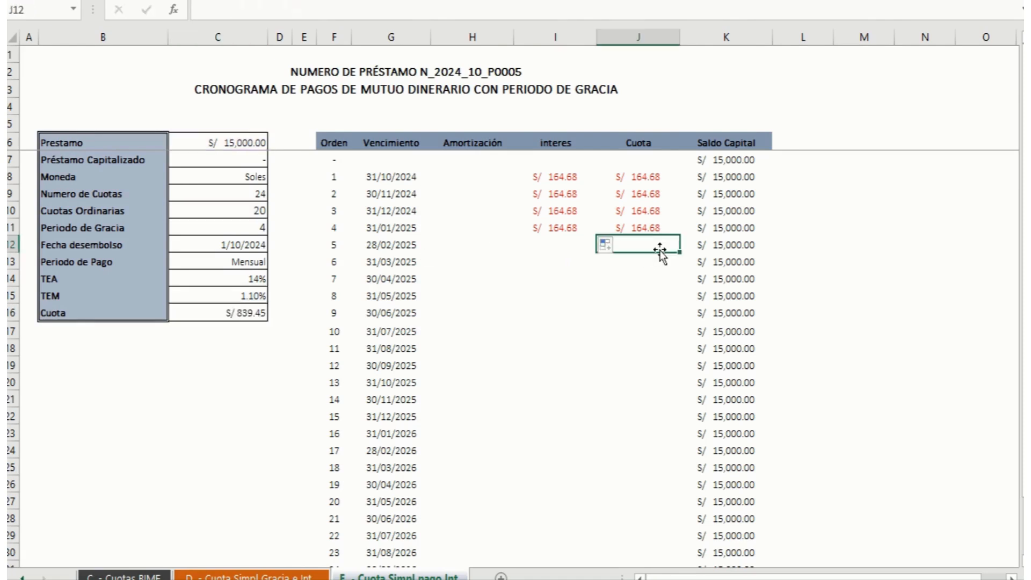
pyautogui.write('+')
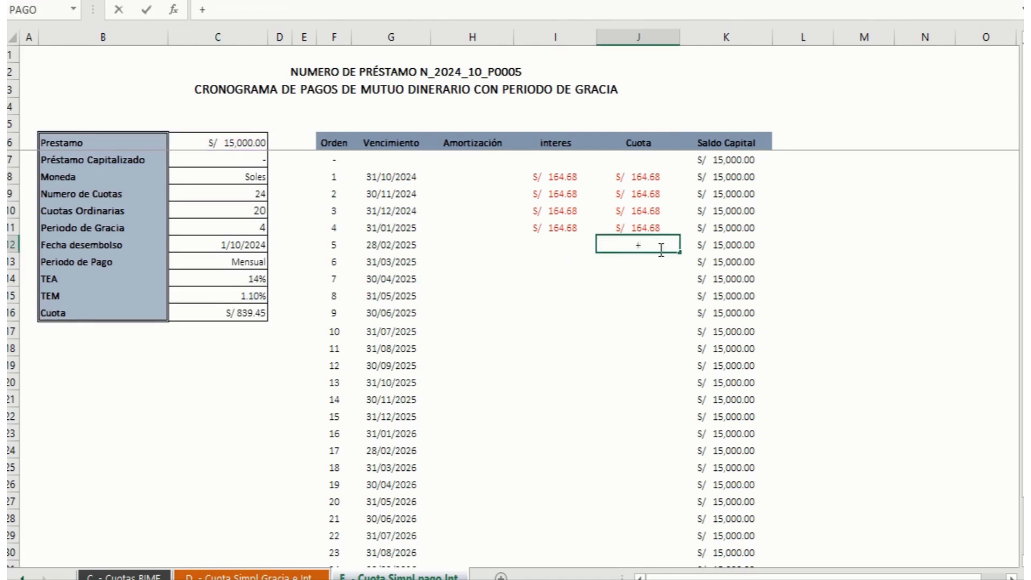
pyautogui.click(235, 310)
pyautogui.press('F4')
pyautogui.press('Return')
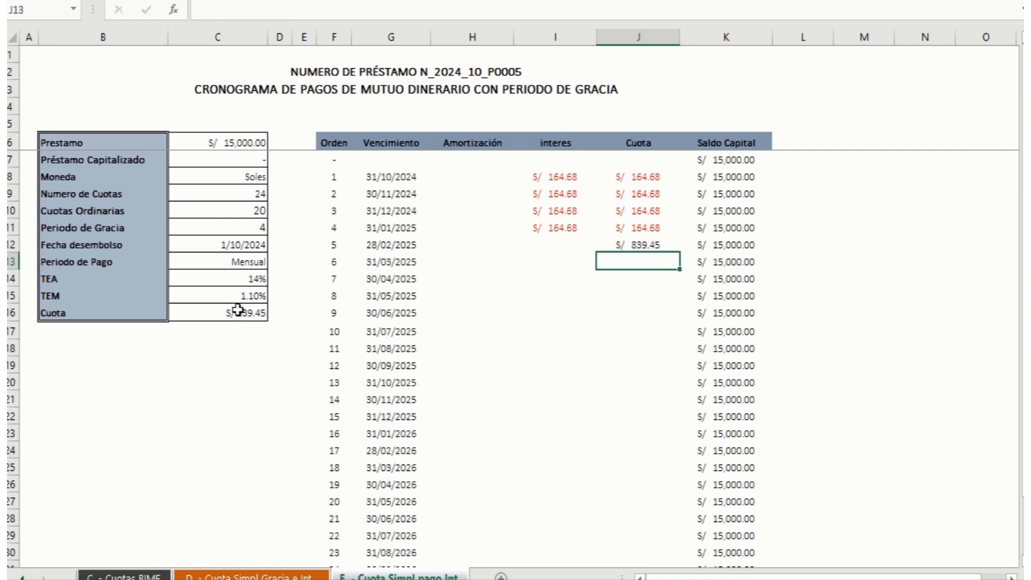
# Step: Set the Cuota of instalment 6 in J13 to =+J12 and fill it down to J31
pyautogui.write('+')
pyautogui.press('Up')
pyautogui.press('Return')
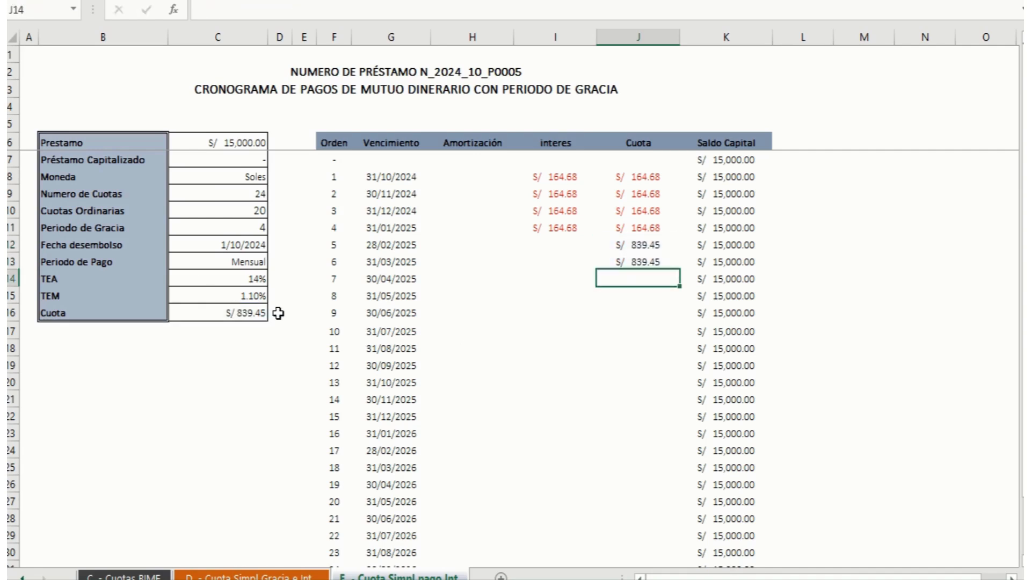
pyautogui.click(646, 261)
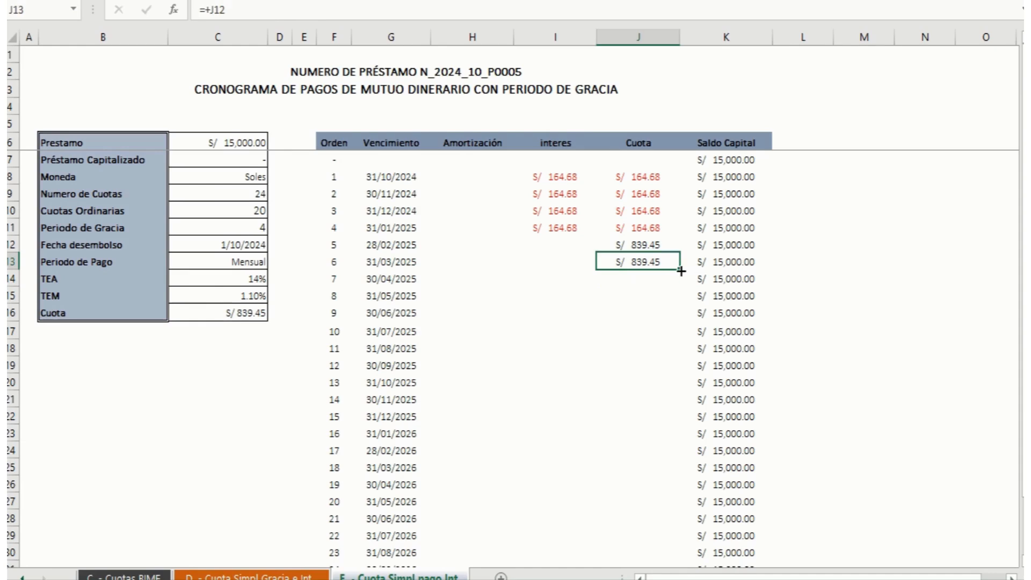
pyautogui.moveTo(681, 271); pyautogui.dragTo(657, 521)
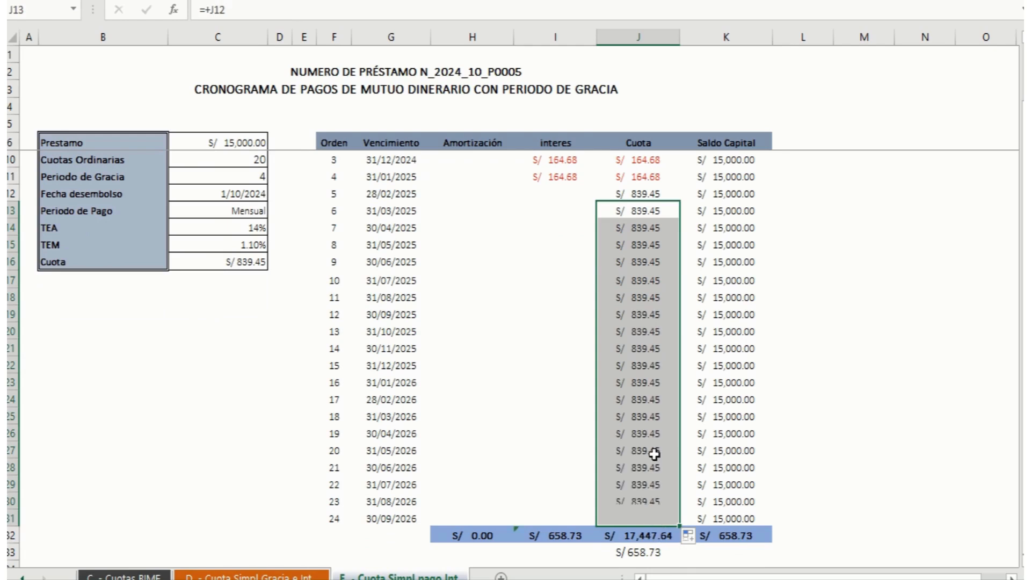
# Step: Fill the interes formula from I11 down to I31 for instalments 5 to 24
pyautogui.click(565, 195)
pyautogui.scroll(1, 515, 322)
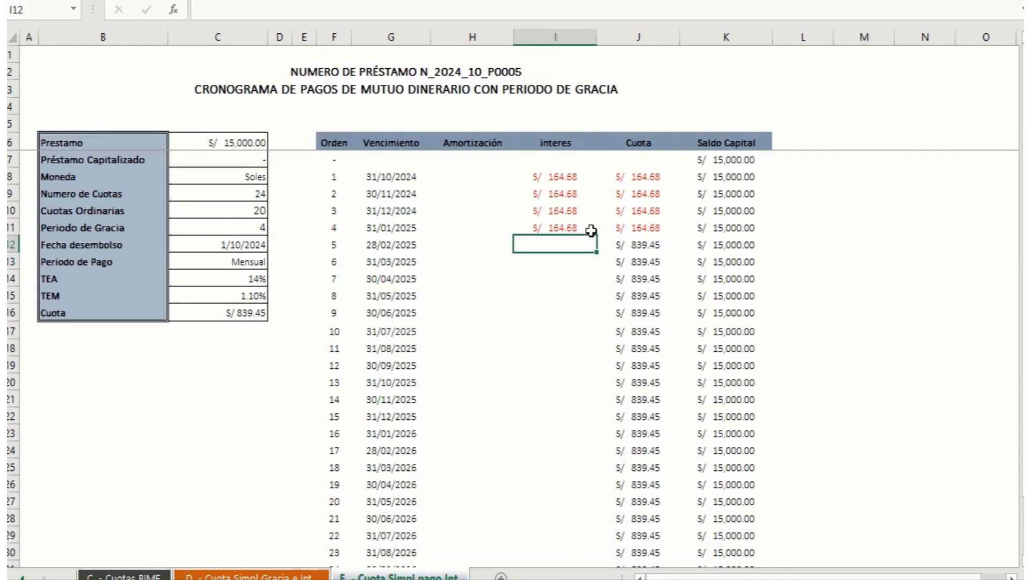
pyautogui.click(575, 228)
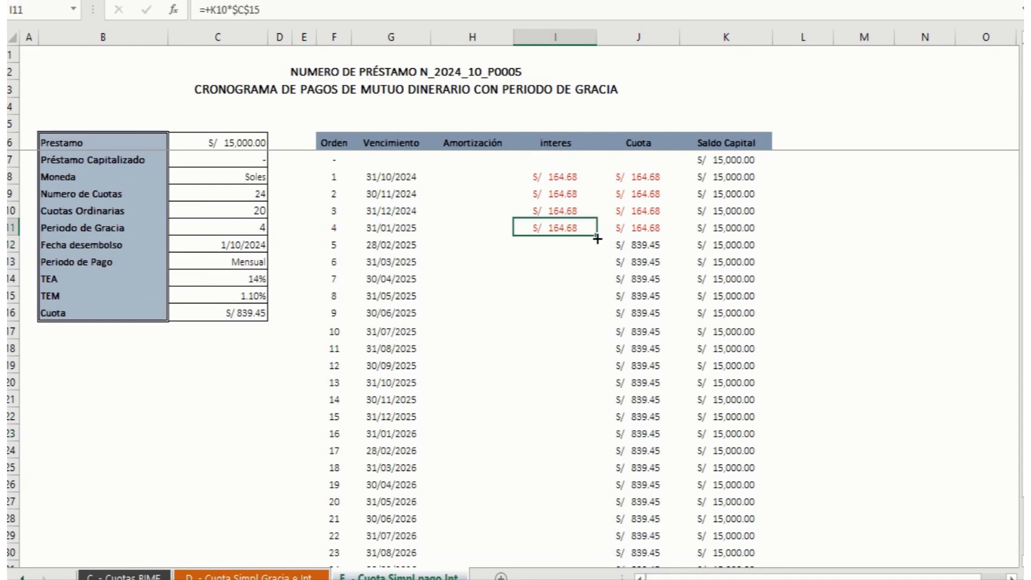
pyautogui.moveTo(597, 238); pyautogui.dragTo(581, 523)
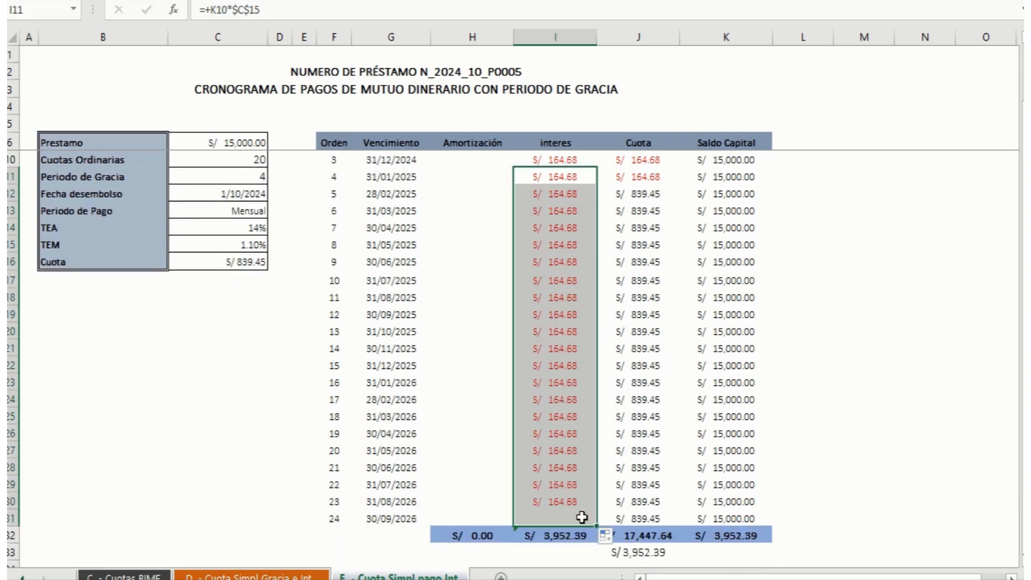
pyautogui.moveTo(1025, 171); pyautogui.dragTo(1025, 127)
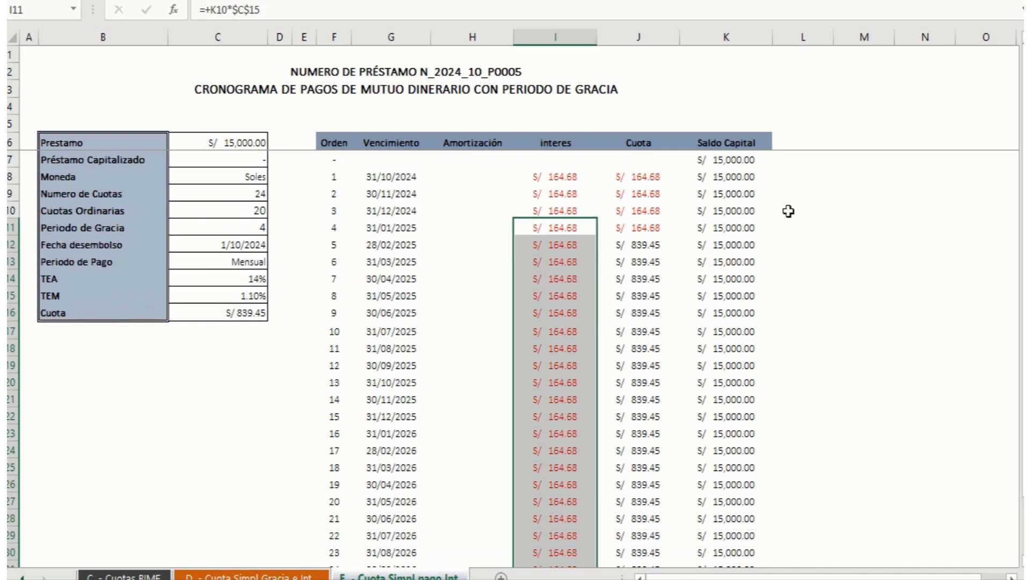
# Step: Calculate the Amortización of instalment 5 in H12 with =+J12-I12, fill it down to H31, and check the final Saldo Capital in K31
pyautogui.click(509, 242)
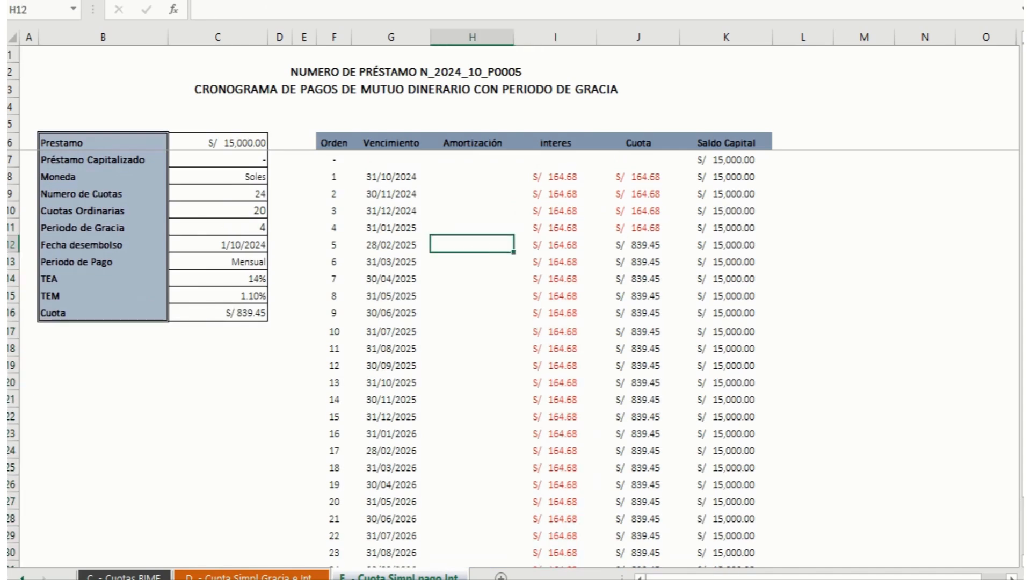
pyautogui.write('+')
pyautogui.press('Right')
pyautogui.press('Right')
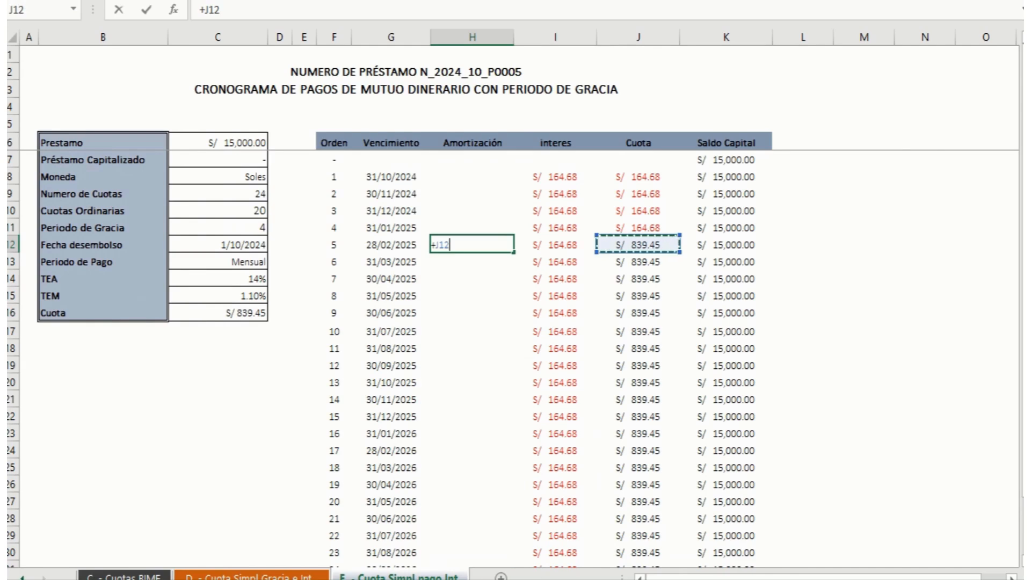
pyautogui.write('-')
pyautogui.press('Right')
pyautogui.press('Return')
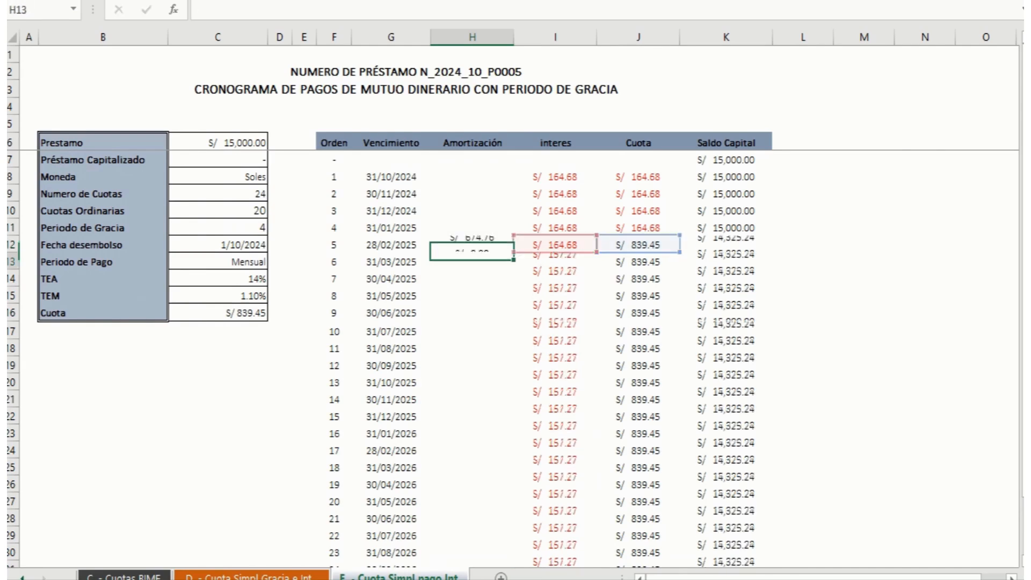
pyautogui.click(511, 244)
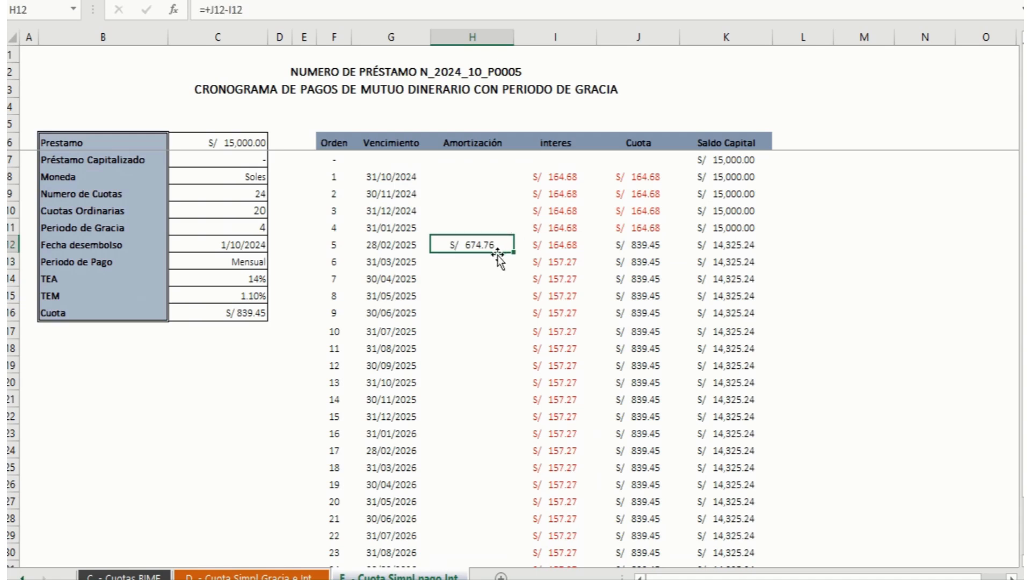
pyautogui.moveTo(515, 256)
pyautogui.mouseDown()
pyautogui.moveTo(502, 571)
pyautogui.moveTo(498, 506)
pyautogui.moveTo(497, 523)
pyautogui.mouseUp()
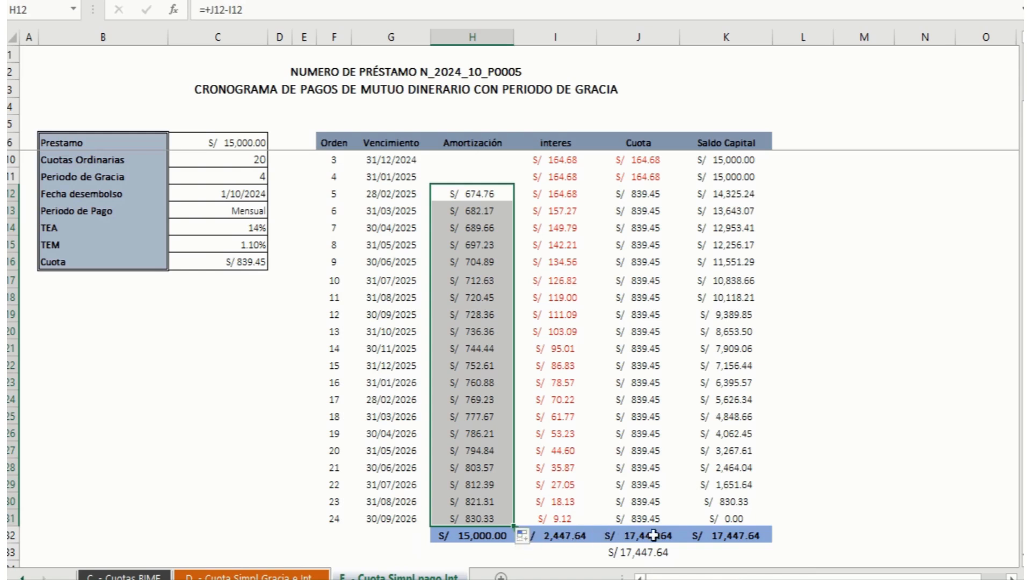
pyautogui.click(743, 517)
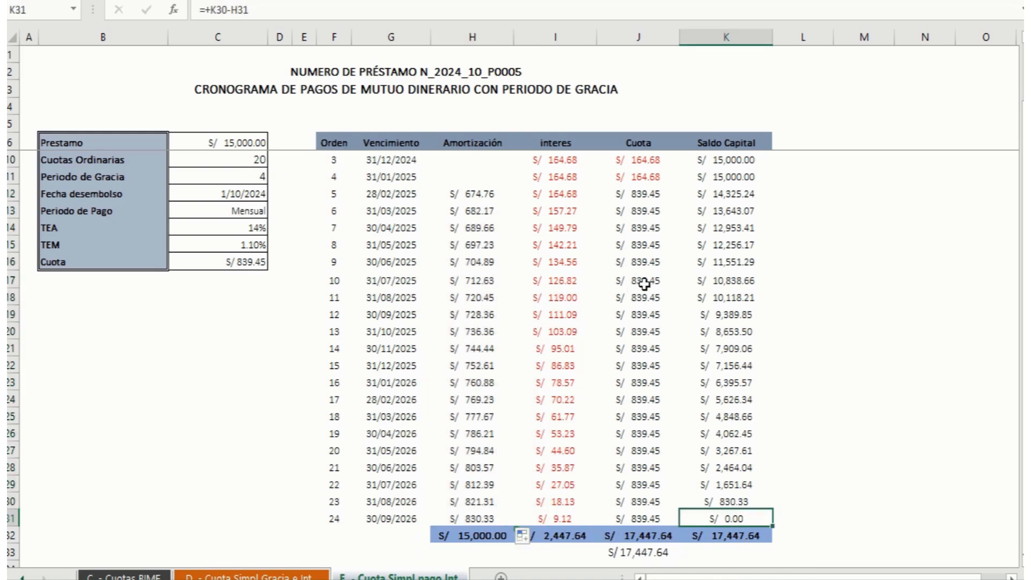
# Step: Review the Cuota and Saldo Capital of the four grace-period instalments in J8:J11 and K7:K11
pyautogui.moveTo(1022, 210); pyautogui.dragTo(1022, 206)
pyautogui.moveTo(641, 180); pyautogui.dragTo(647, 226)
pyautogui.hotkey('ctrl', 'v')
pyautogui.moveTo(726, 160); pyautogui.dragTo(734, 229)
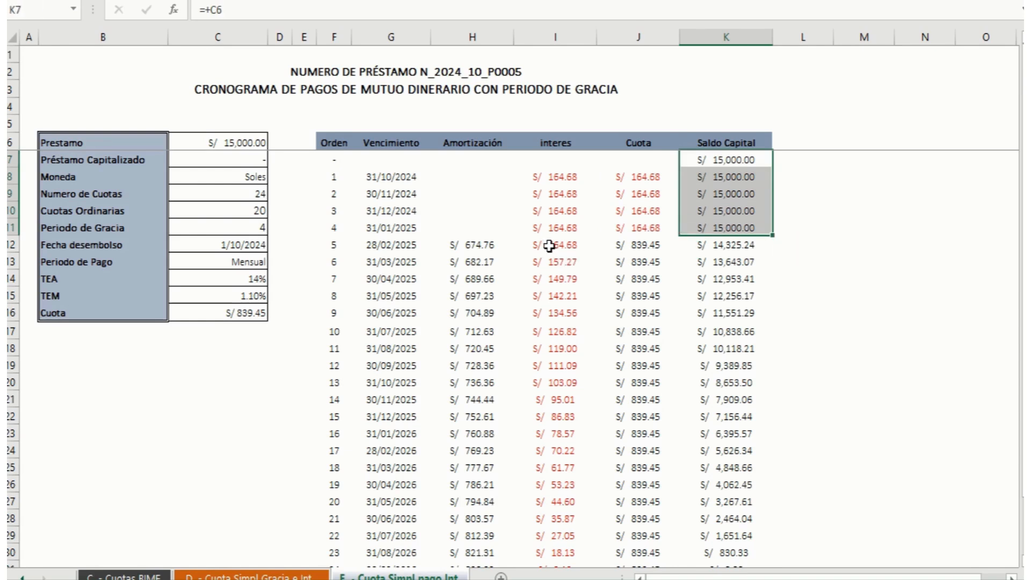
# Step: Check the Amortización and interes formulas of instalment 5 against the K11 balance, the Cuota cells from J13 down, and the TEA in C14
pyautogui.click(548, 245)
pyautogui.click(332, 241)
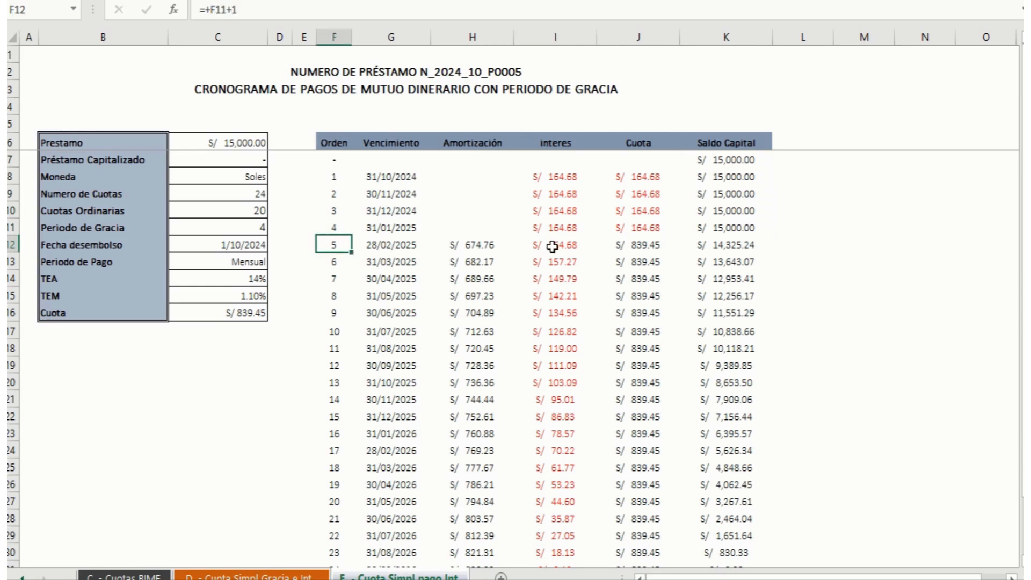
pyautogui.click(475, 247)
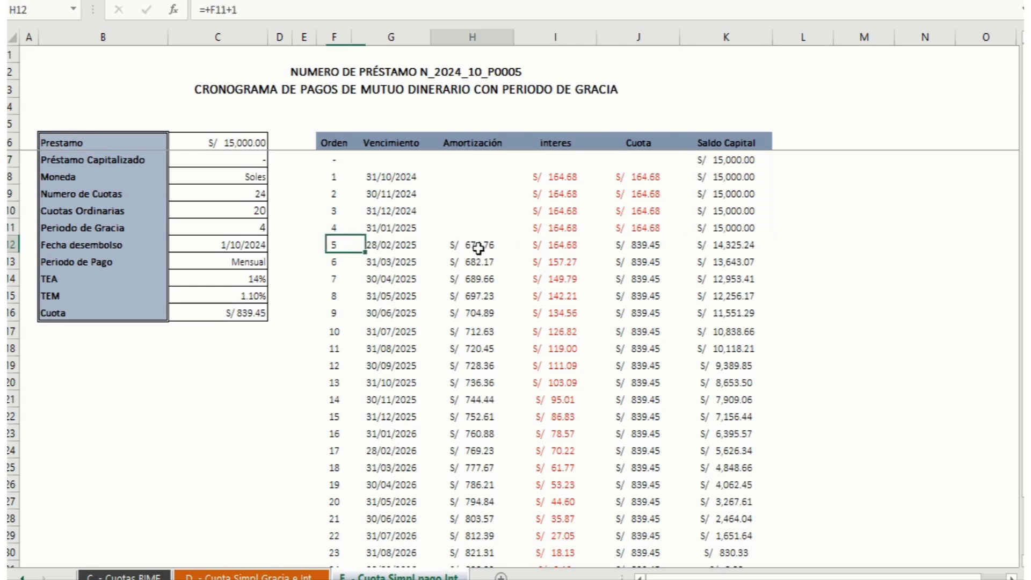
pyautogui.click(537, 245)
pyautogui.click(721, 226)
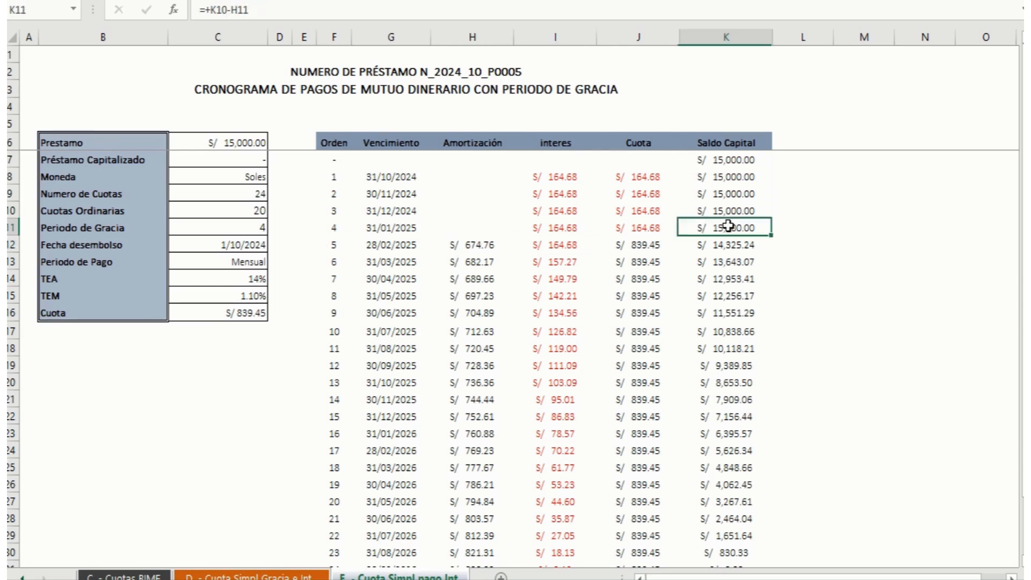
pyautogui.click(571, 249)
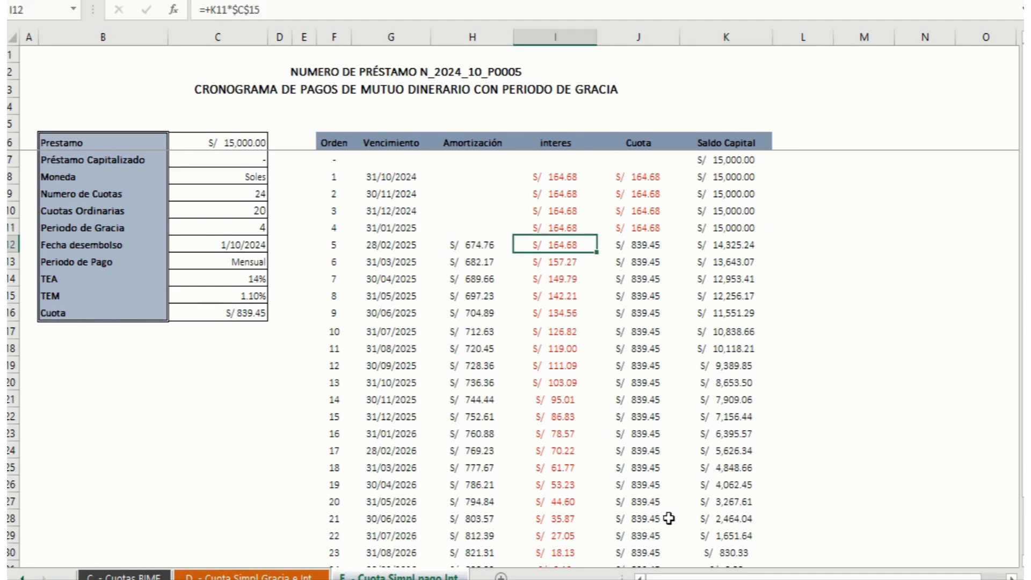
pyautogui.moveTo(642, 257); pyautogui.dragTo(643, 452)
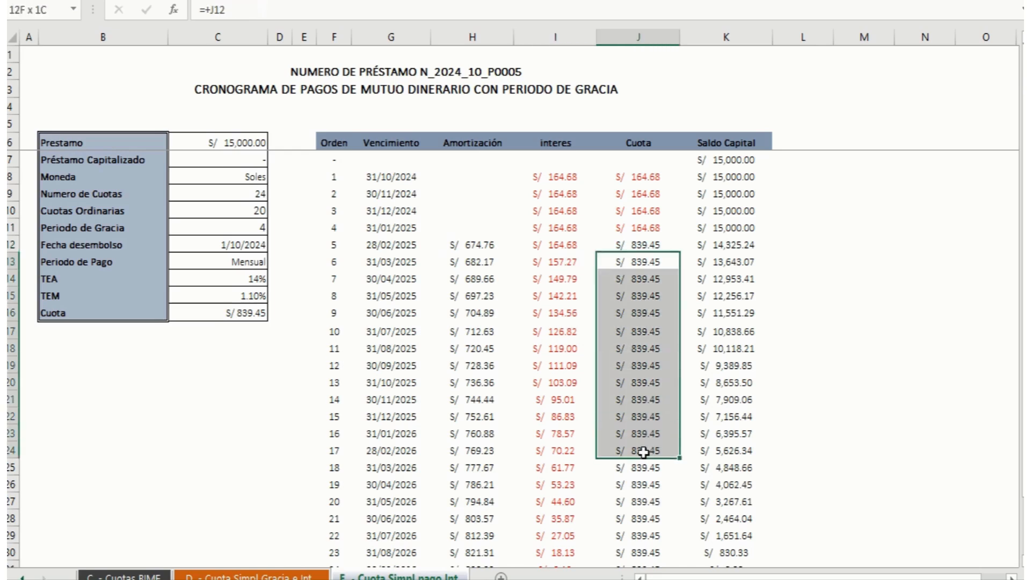
pyautogui.click(636, 315)
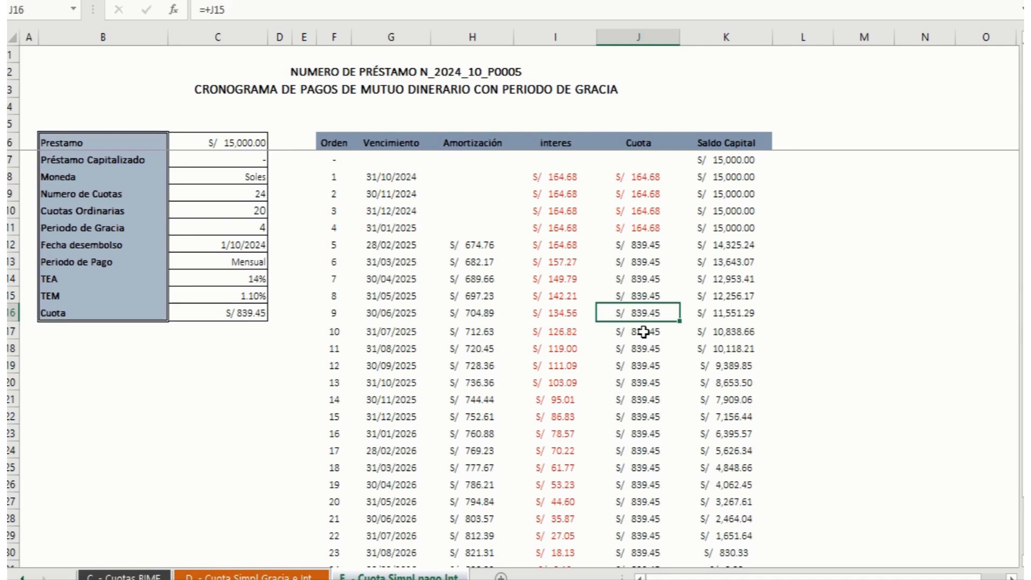
pyautogui.click(248, 279)
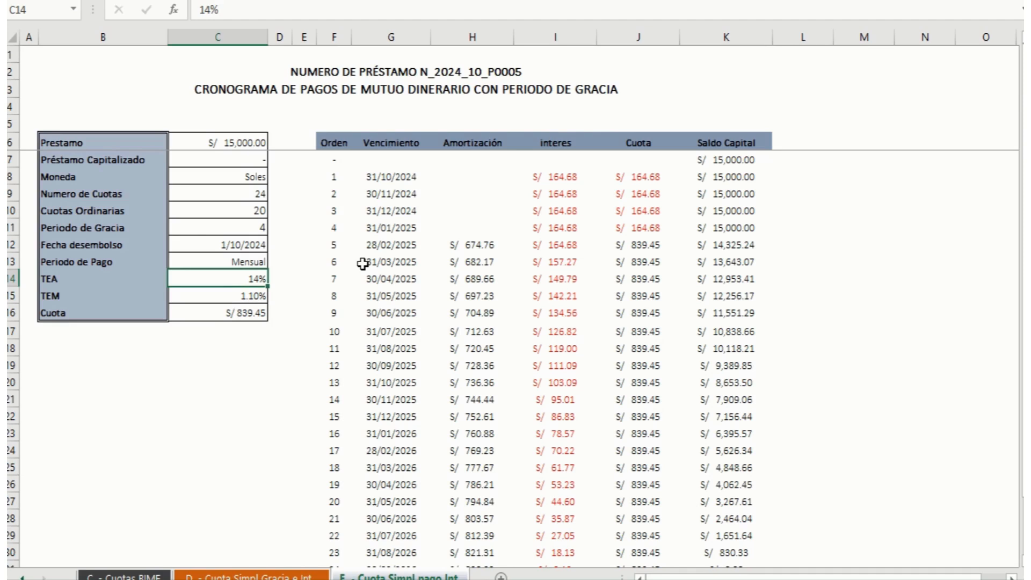
pyautogui.moveTo(417, 8)
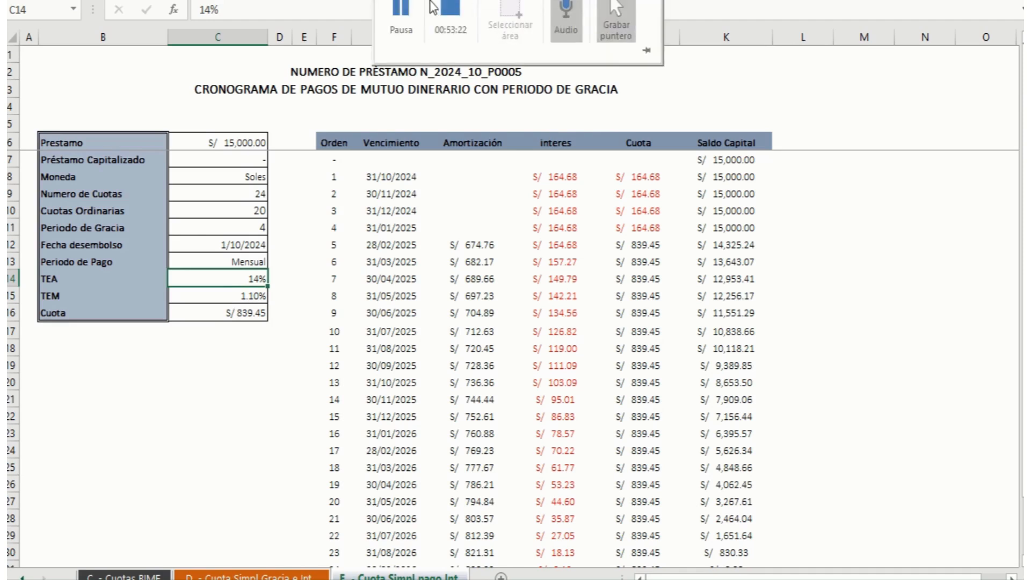